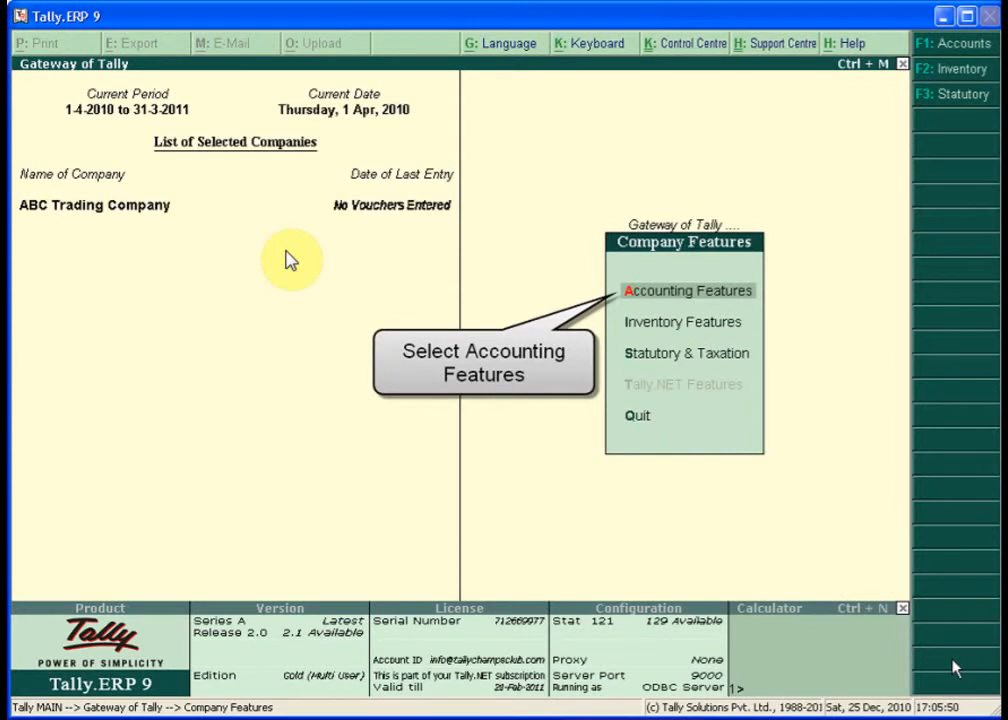
key(Return)
key(Return)
key(Return)
key(Return)
key(Return)
key(Return)
key(Return)
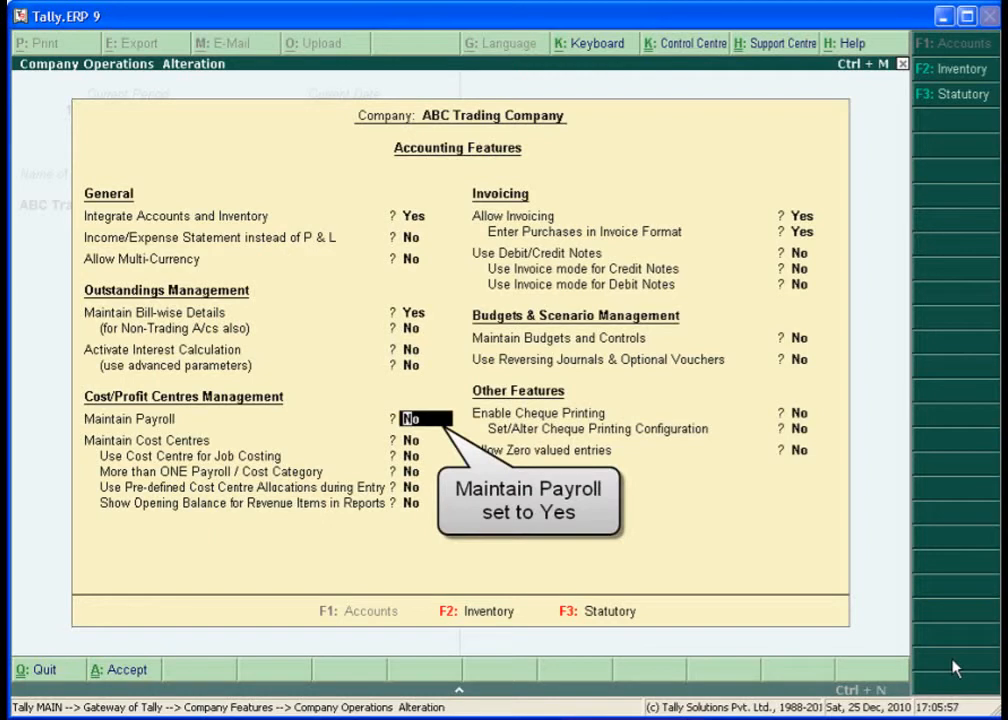
- In Accounting Features, set Maintain Payroll and More than ONE Payroll / Cost Category to Yes
text(y)
key(Return)
key(Return)
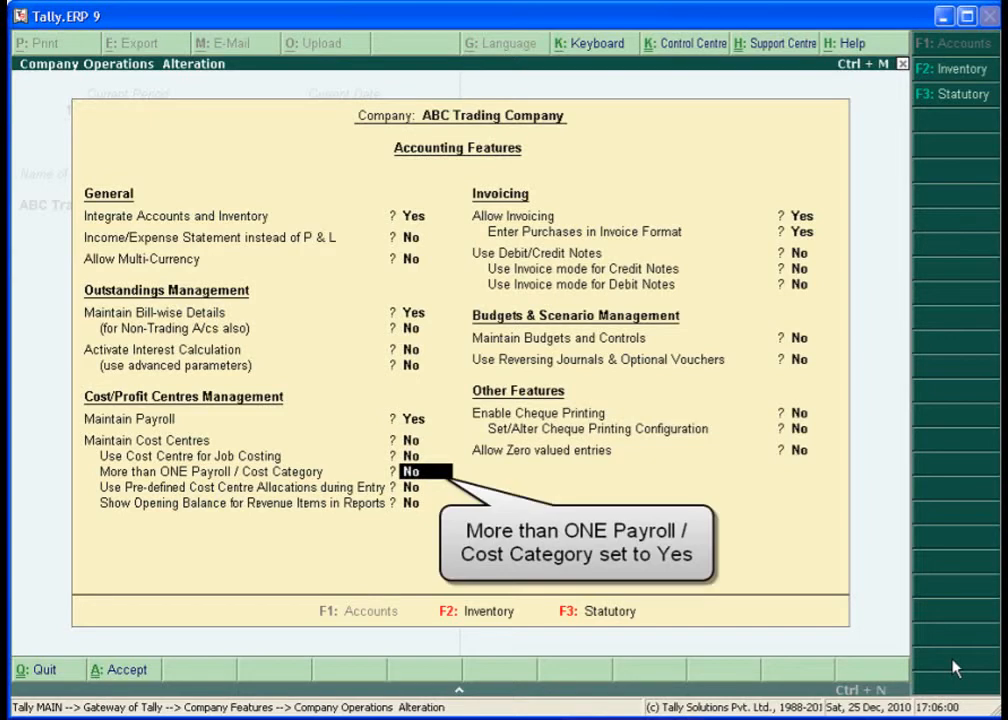
text(y)
key(Return)
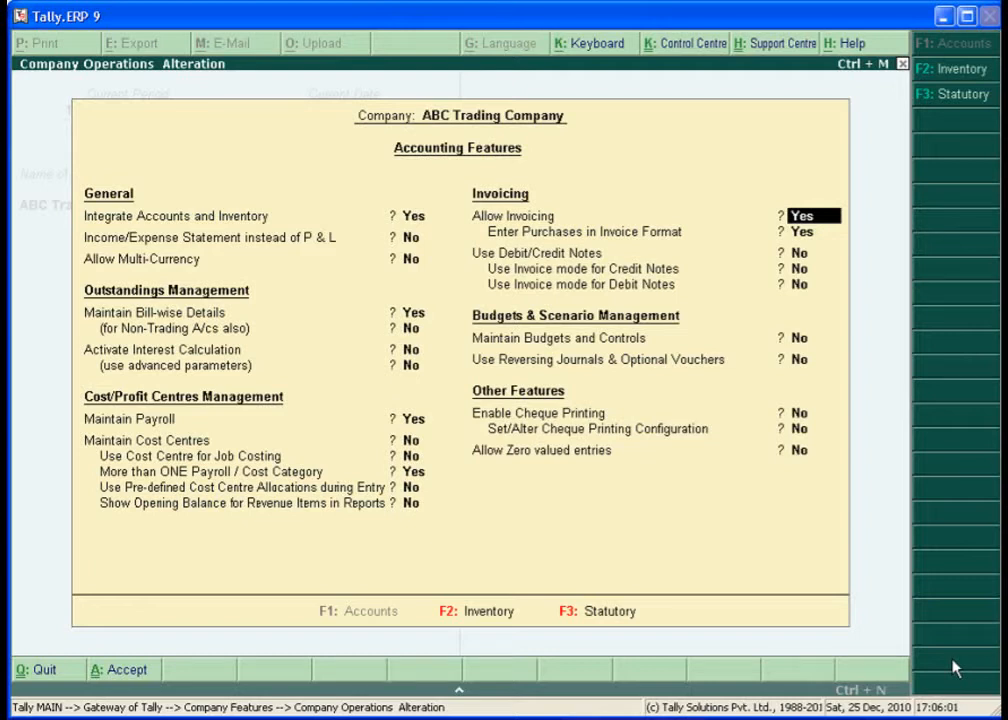
key(Return)
key(Return)
key(Return)
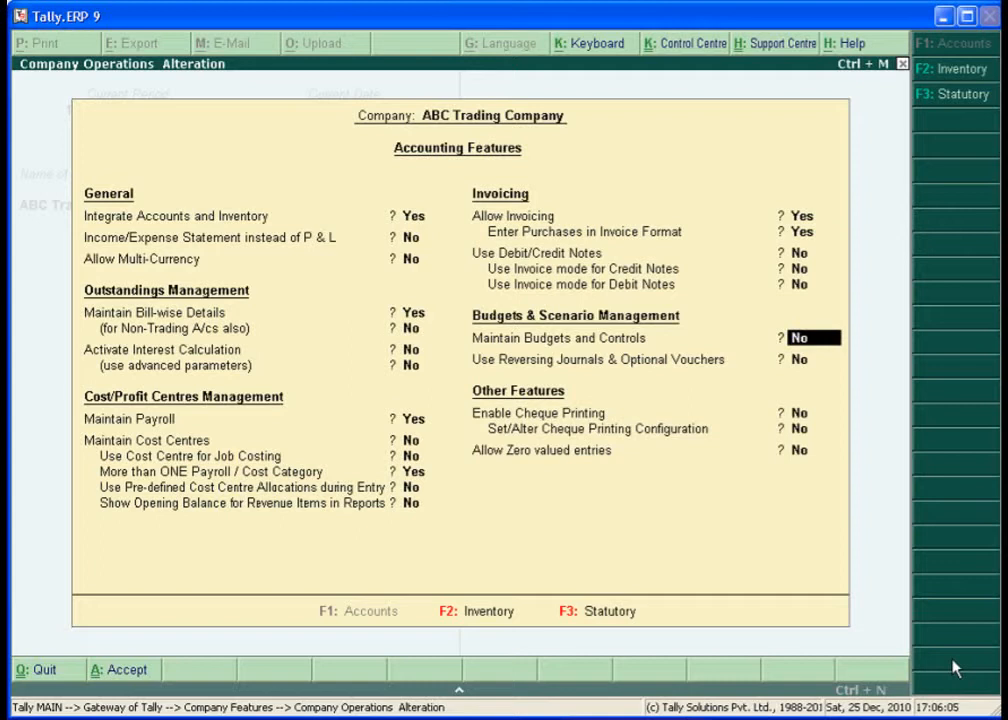
key(Return)
key(Return)
key(Return)
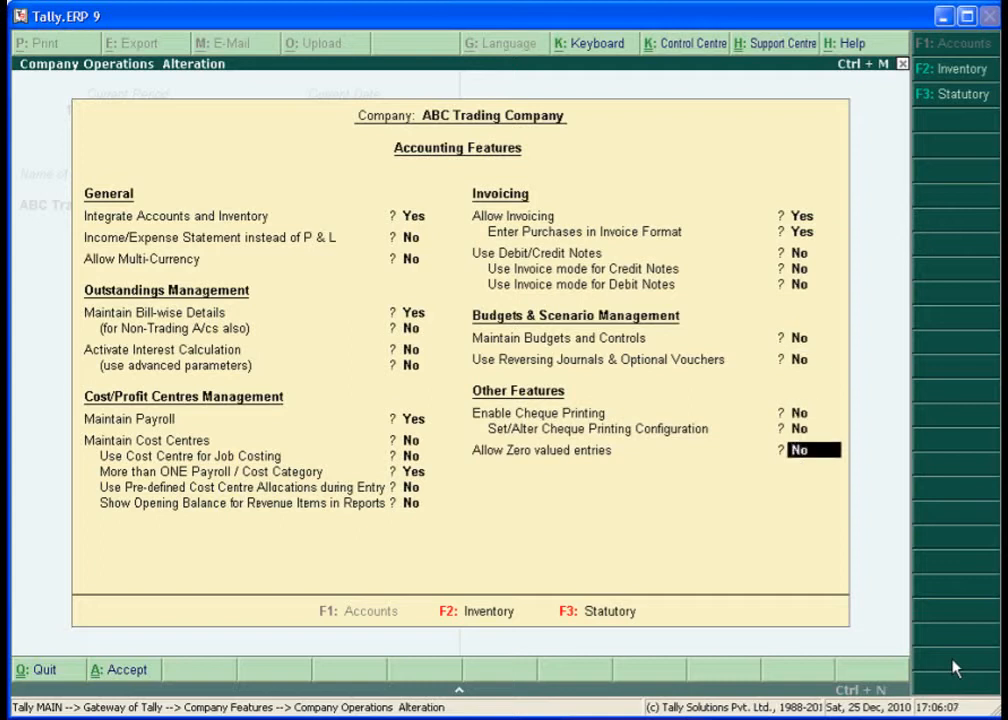
key(Return)
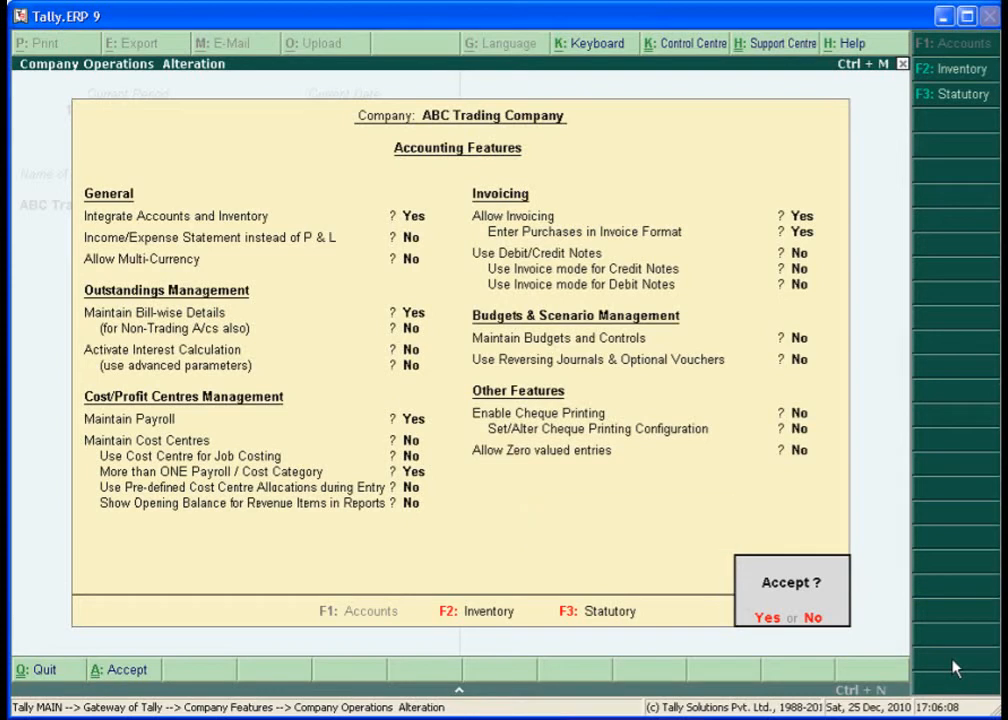
- Accept the accounting features, then set Enable Payroll Statutory and Set/Alter Payroll Statutory Details to Yes
key(y)
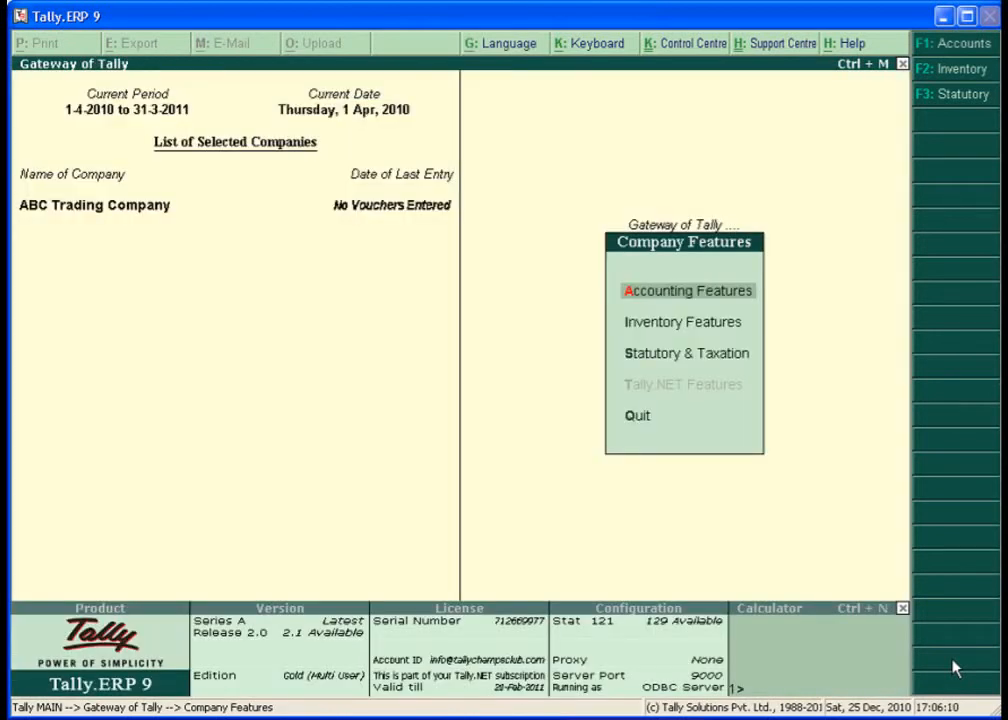
key(Down)
key(Down)
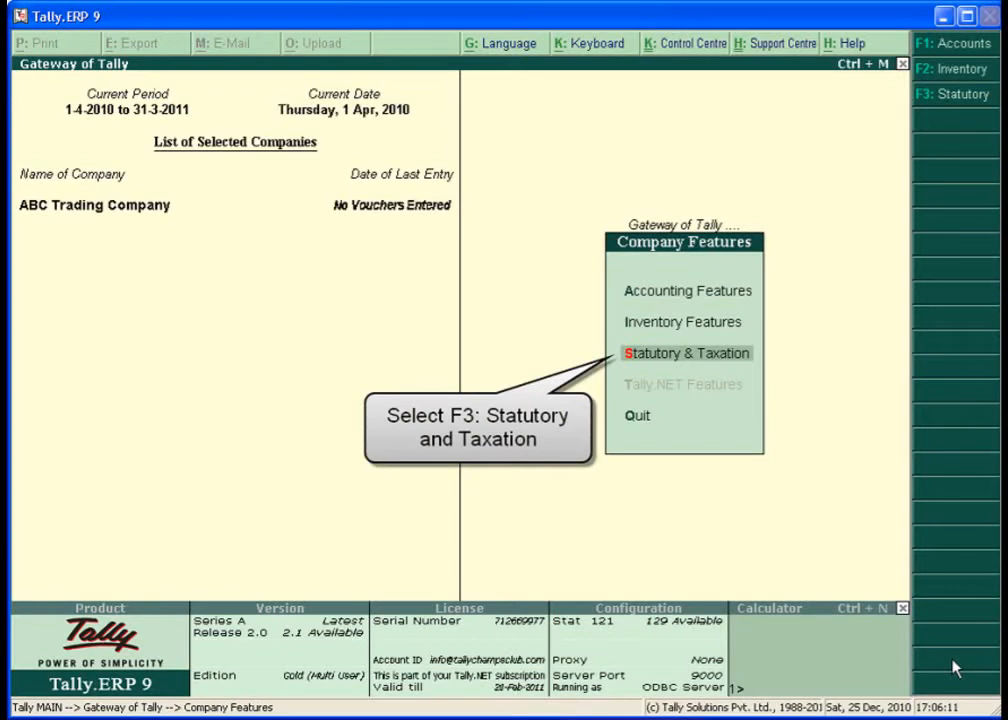
key(Return)
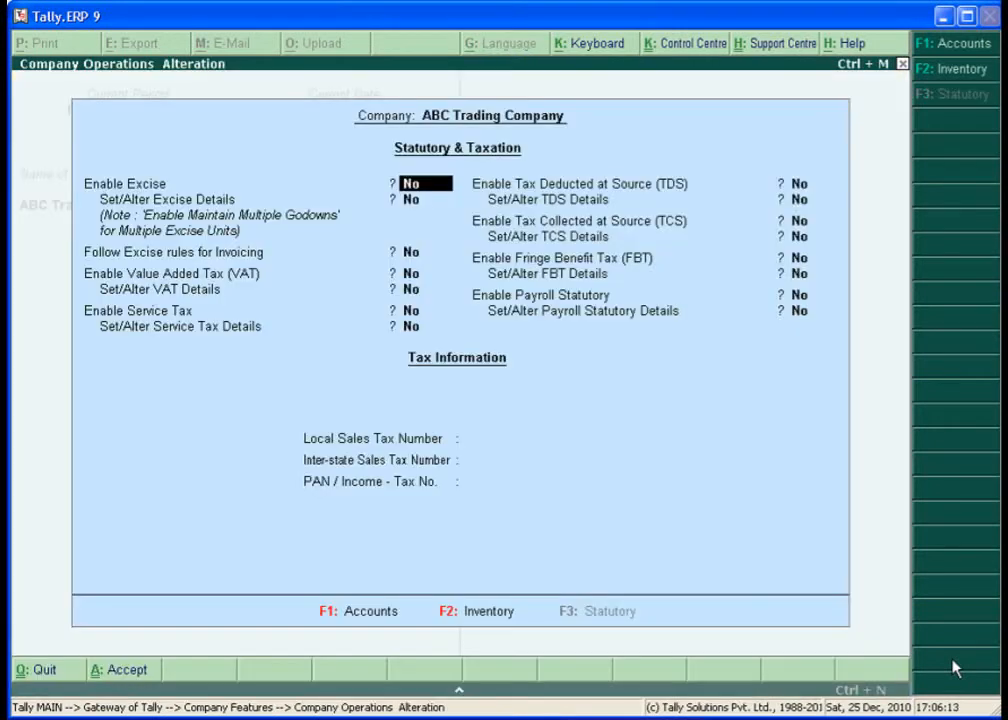
key(Return)
key(Return)
key(Return)
key(Return)
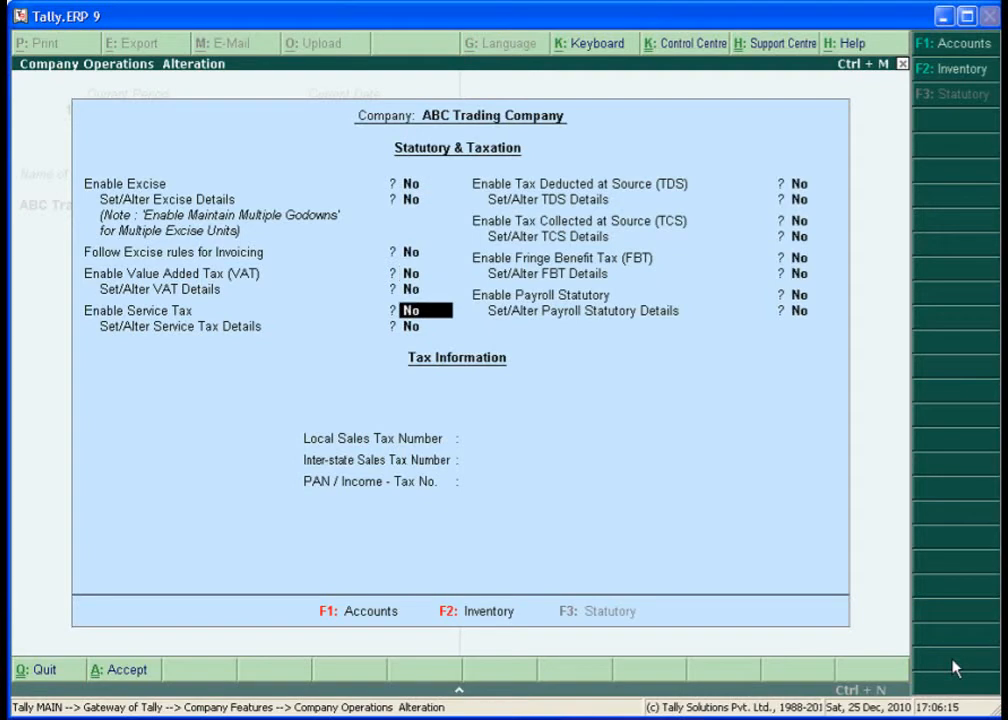
key(Return)
key(Return)
key(Return)
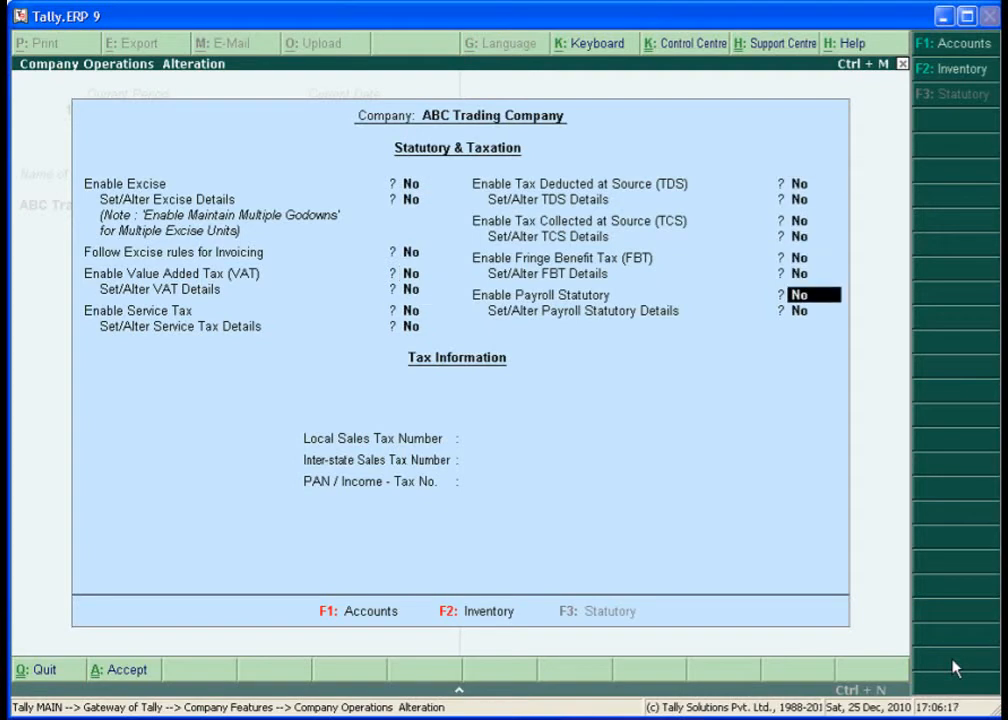
text(y)
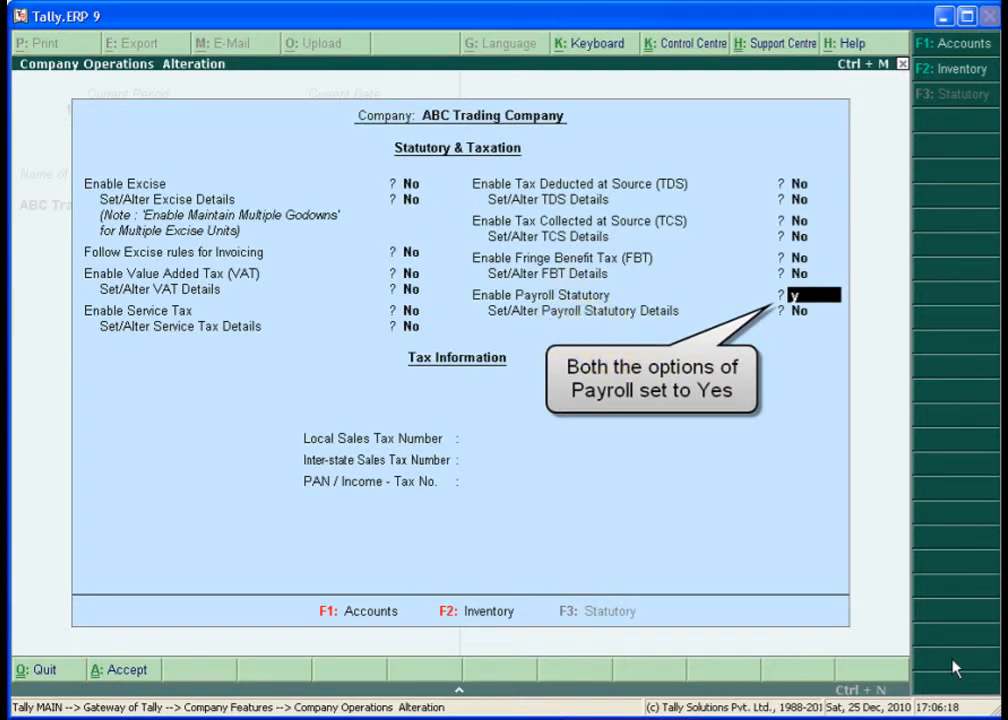
key(Return)
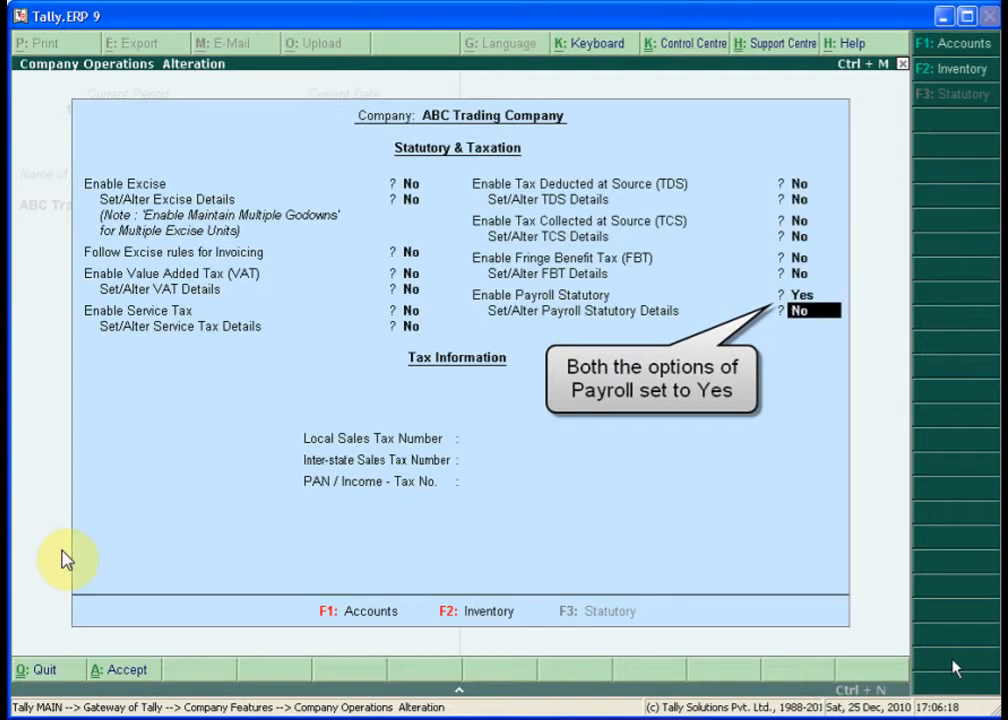
text(y)
key(Return)
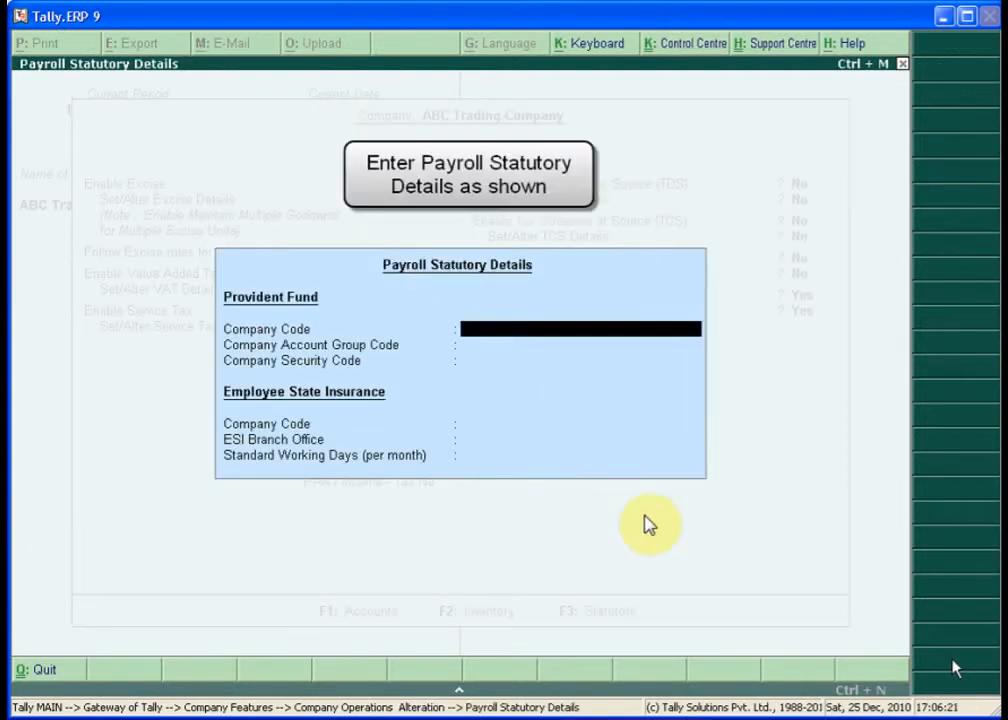
- Enter the Provident Fund company code, account group code and security code
text(M)
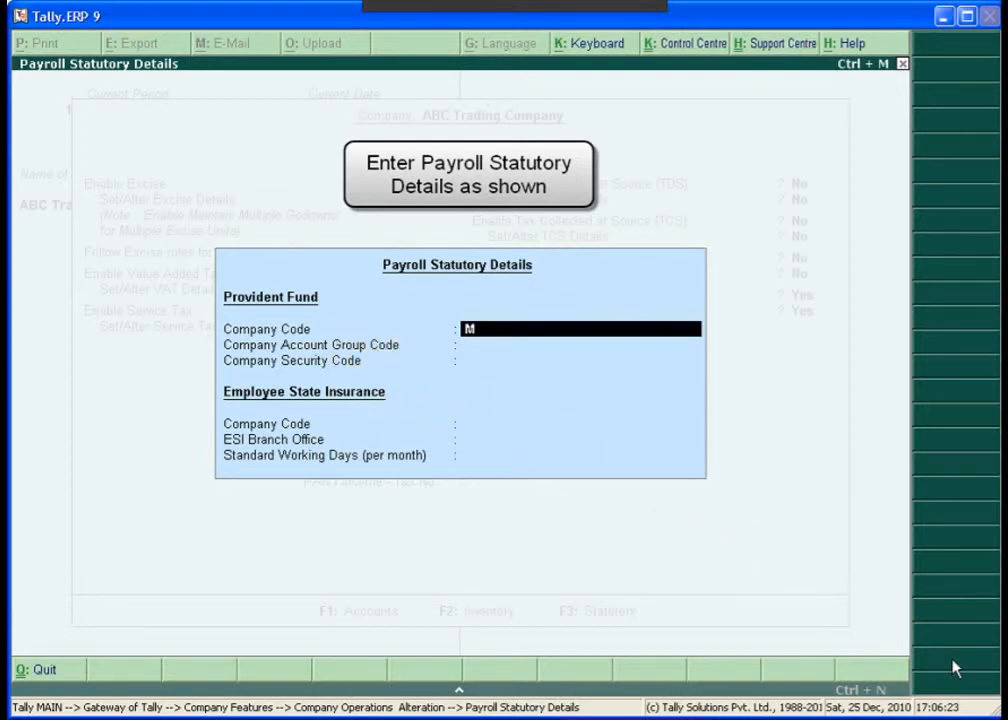
text(A/BN/)
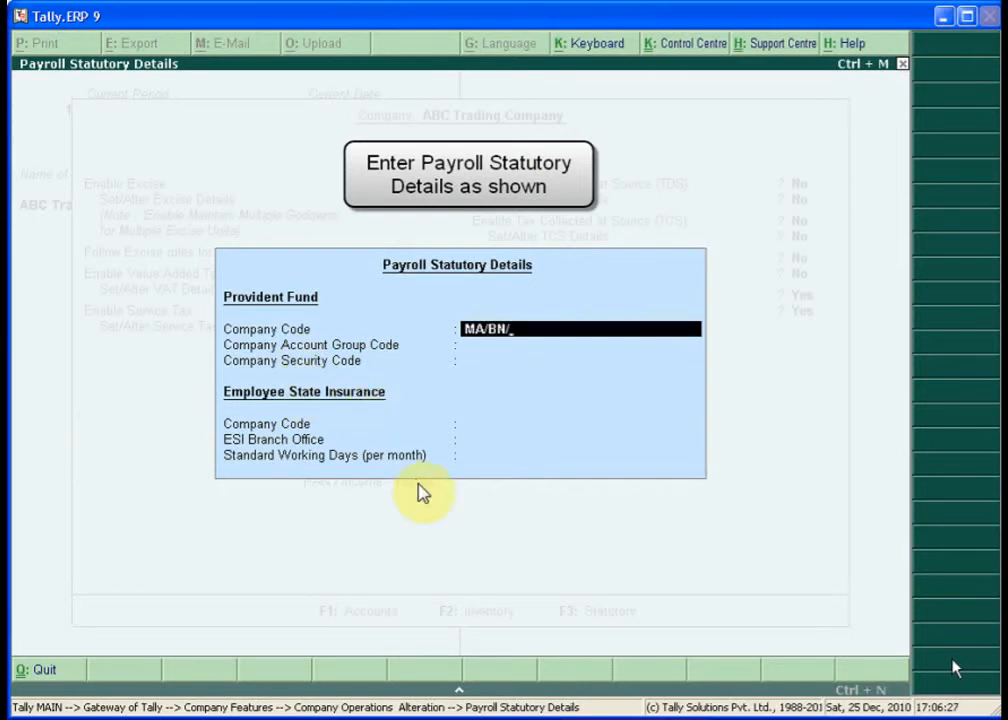
text(12345/00125)
key(Return)
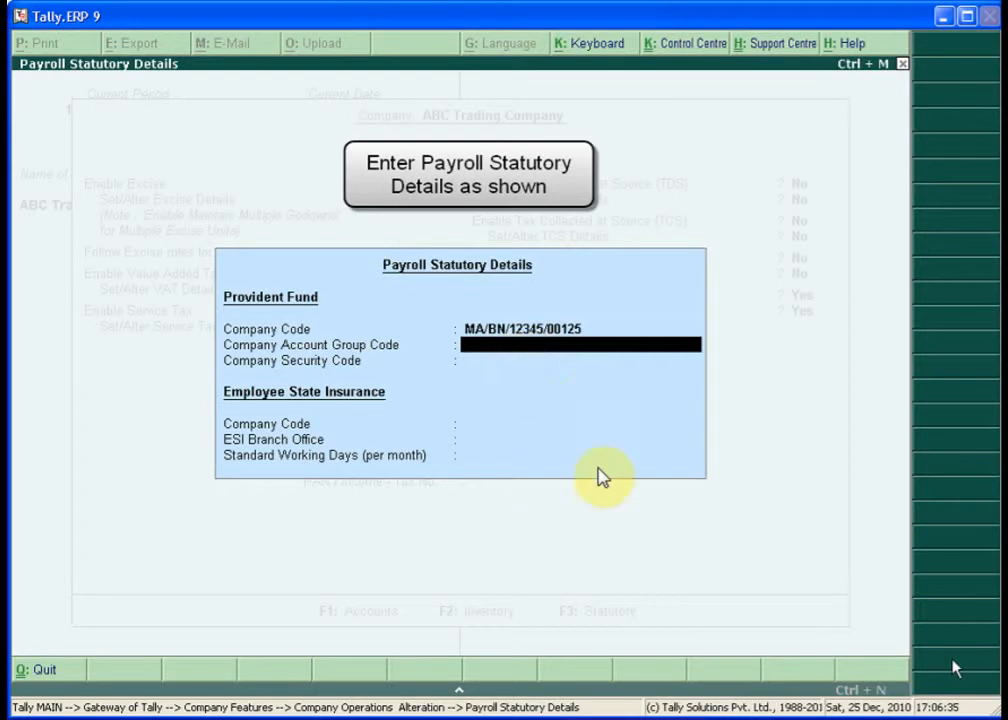
text(M)
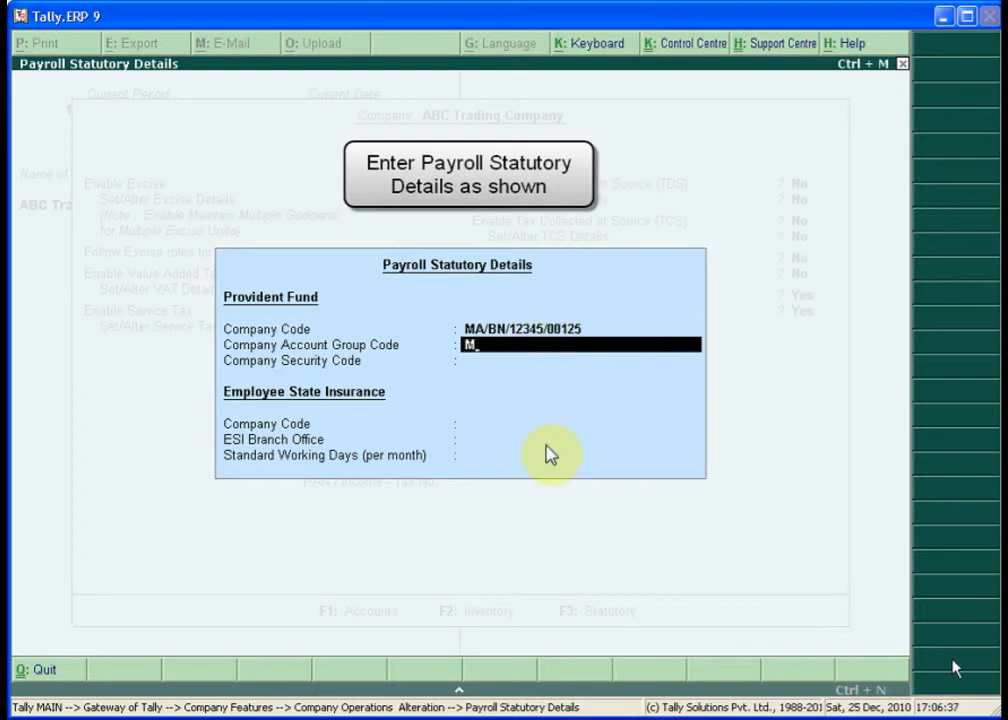
text(A/BN/123)
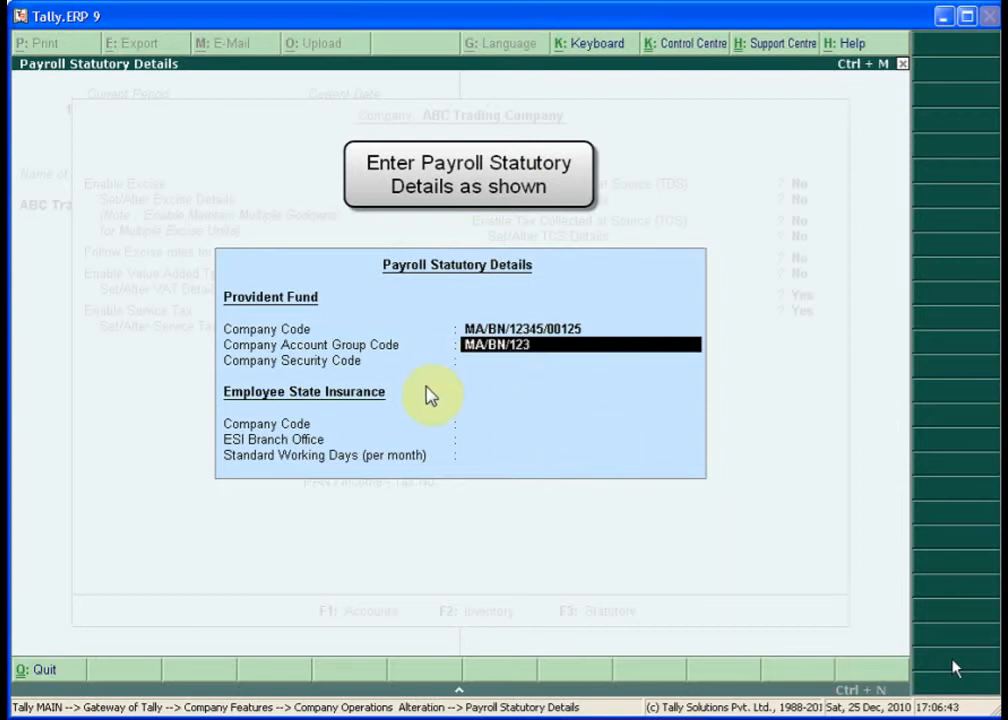
text(45/000325)
key(Return)
text(MA/BN/1234)
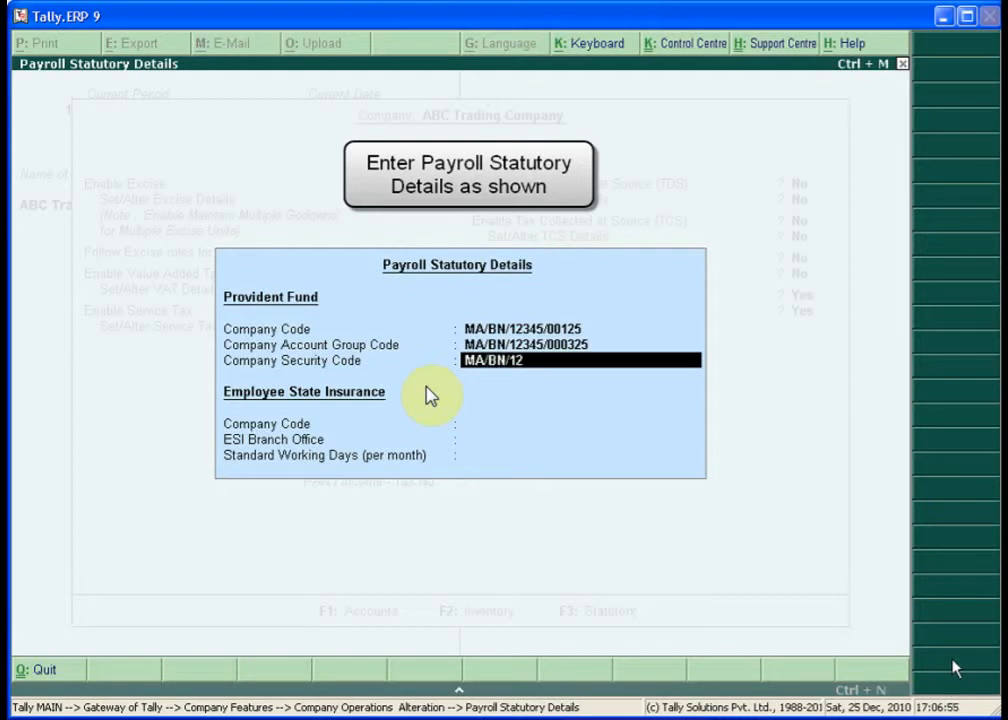
text(5/965231)
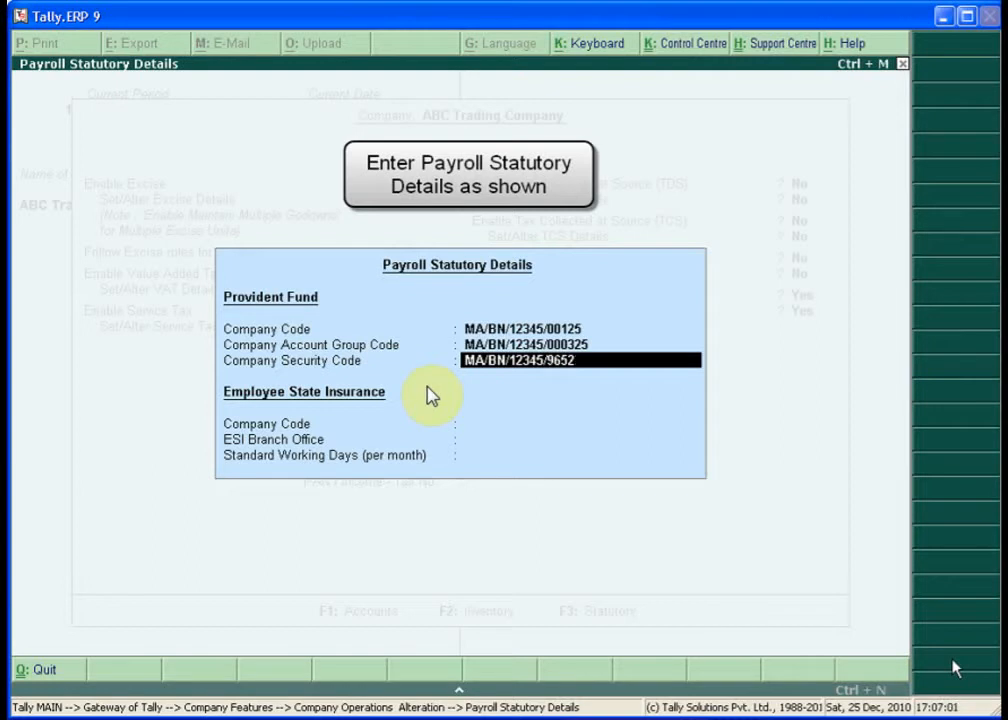
key(Return)
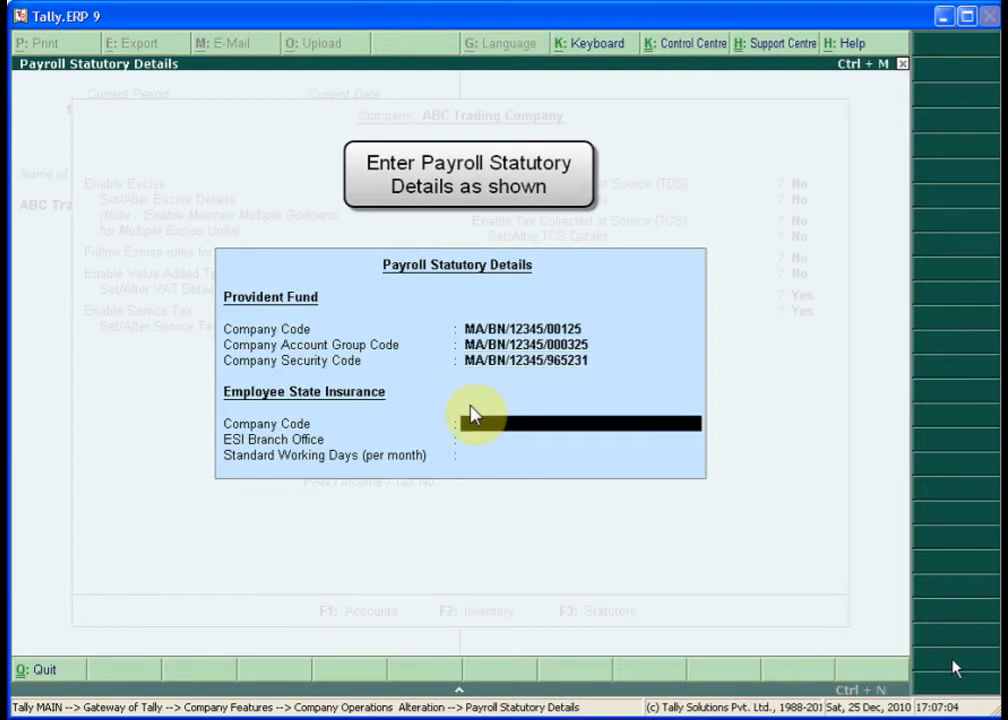
- Enter the ESI company code, ESI branch office Andheri and 26 standard working days
text(MA/)
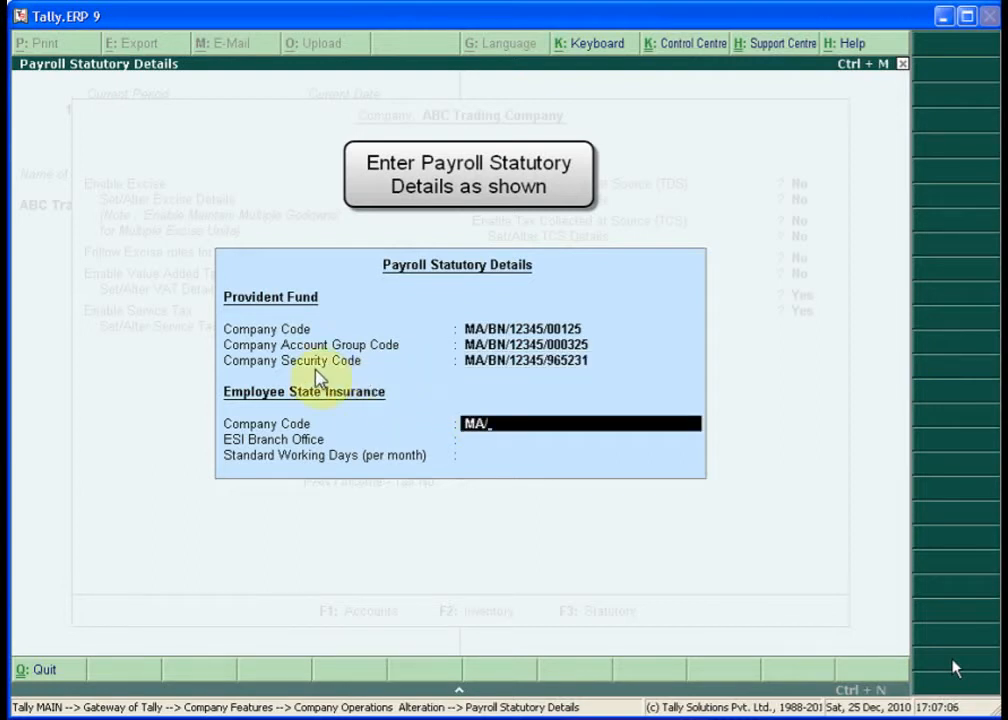
text(BN/)
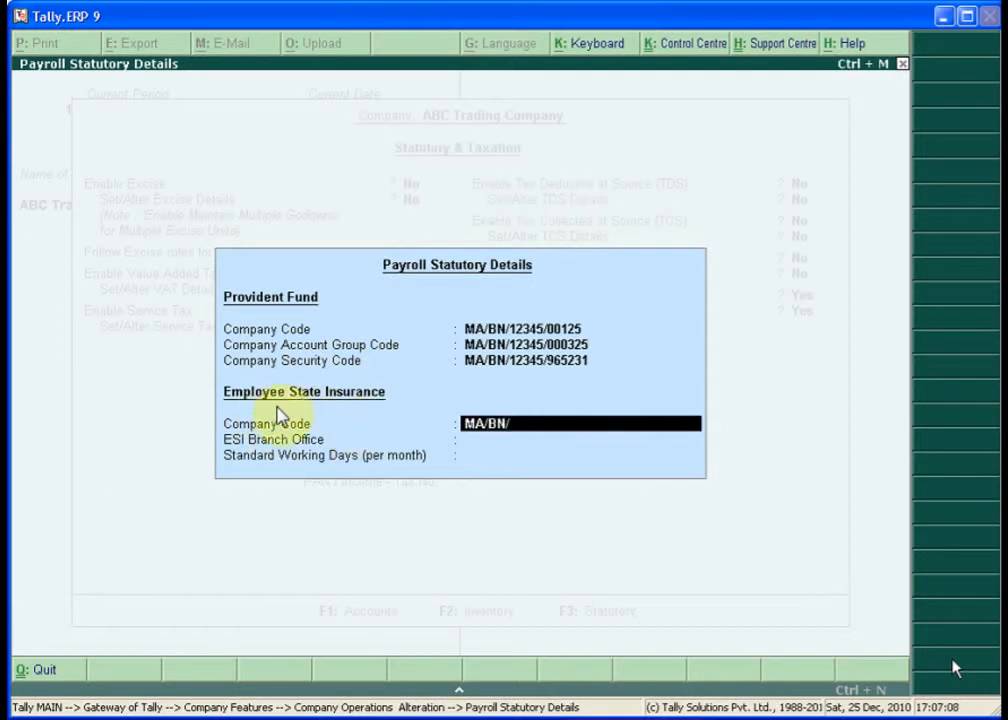
text(12345/85263)
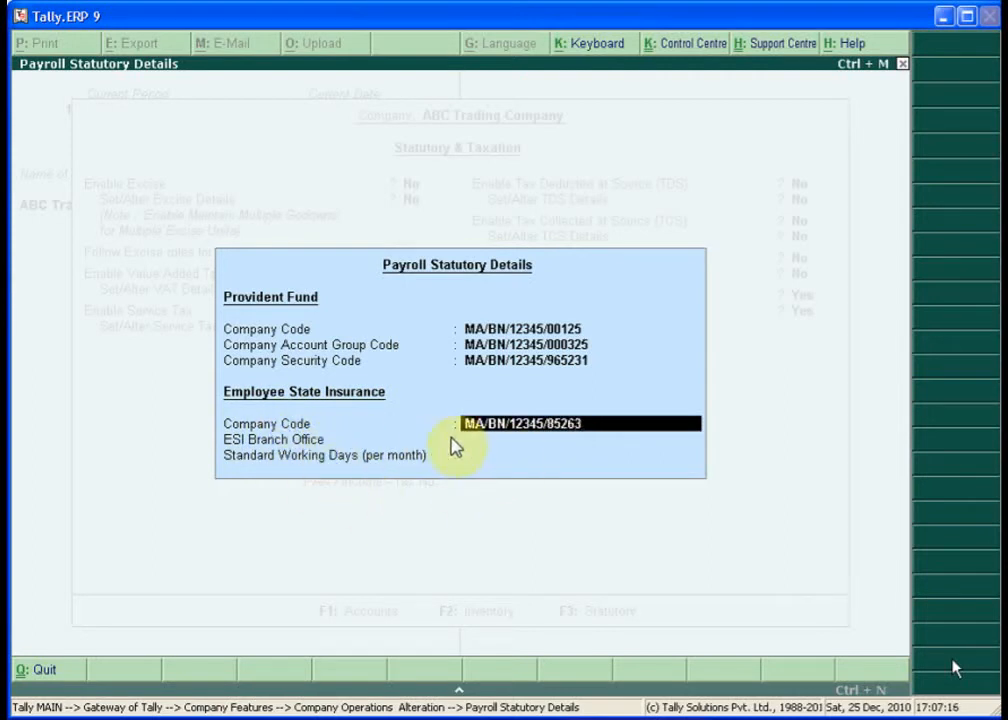
key(Return)
text(An)
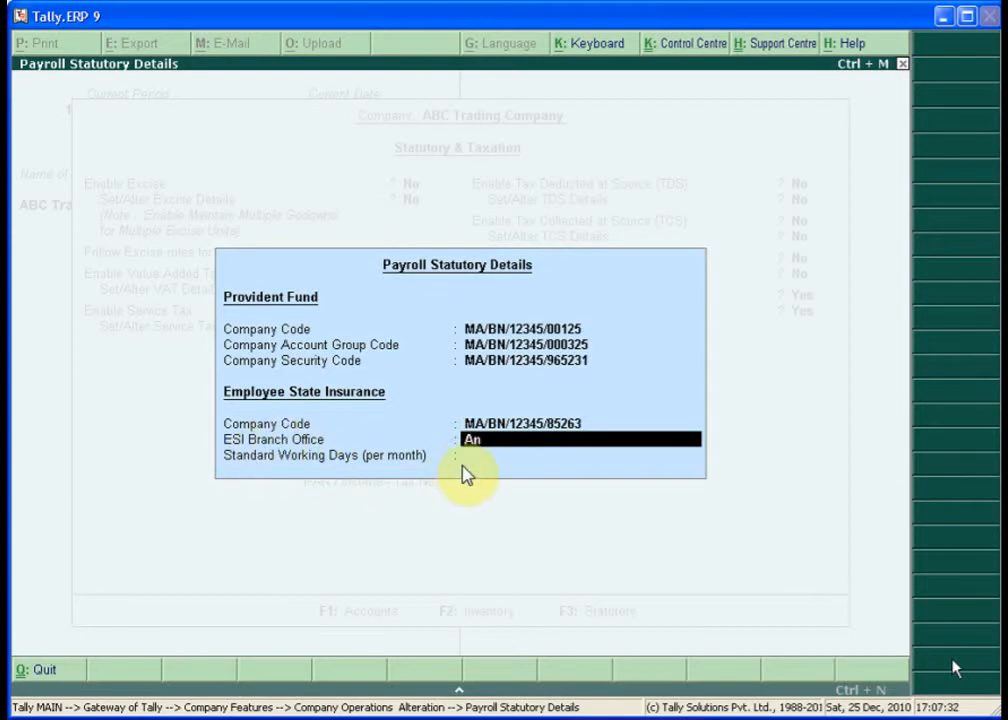
text(dheri)
key(Return)
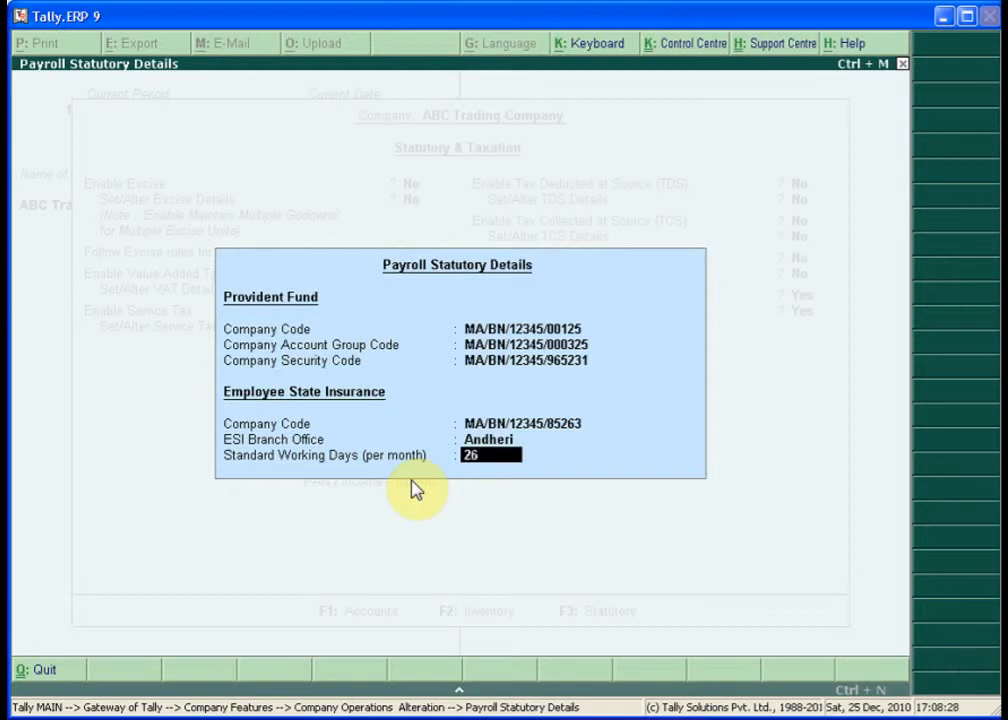
text(26 Days)
key(Return)
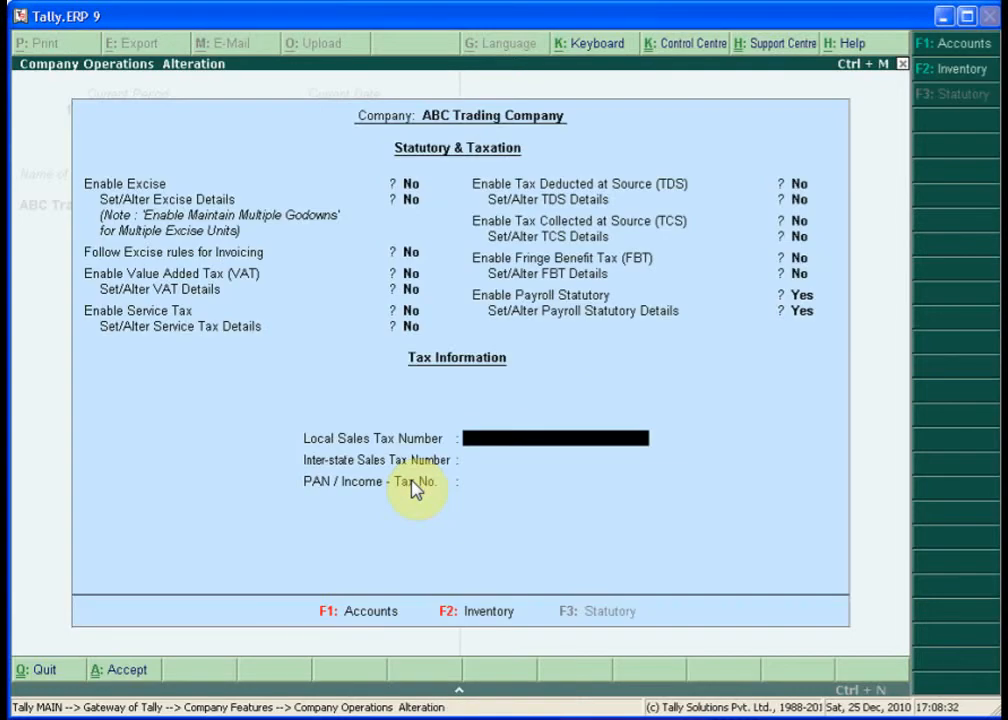
- Accept the Statutory & Taxation company alteration and return to the Gateway of Tally
key(Return)
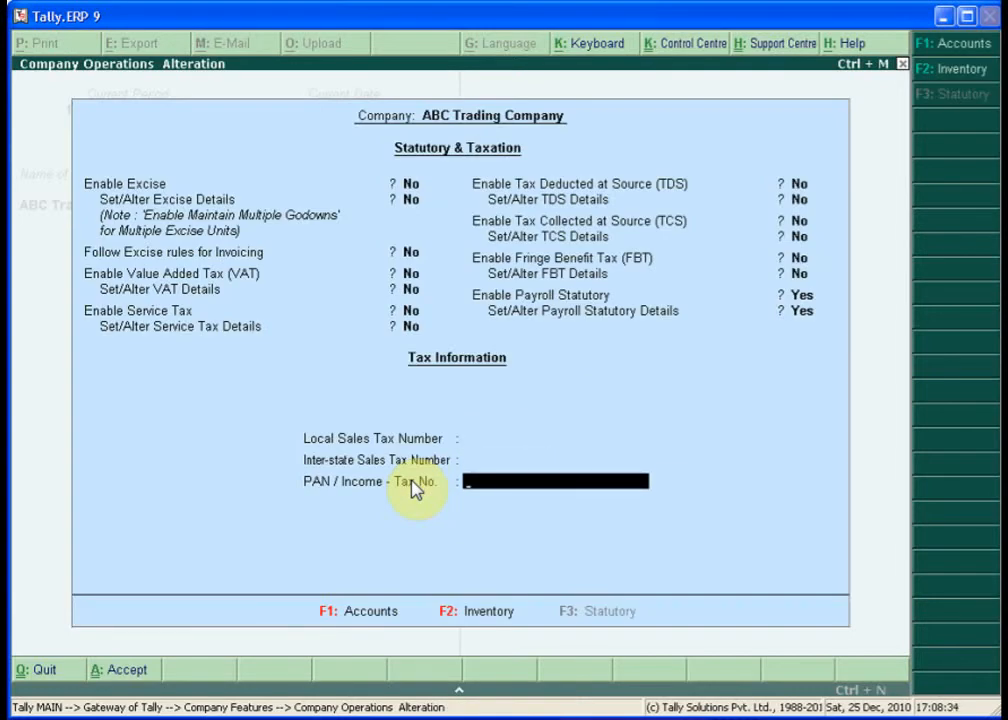
key(Return)
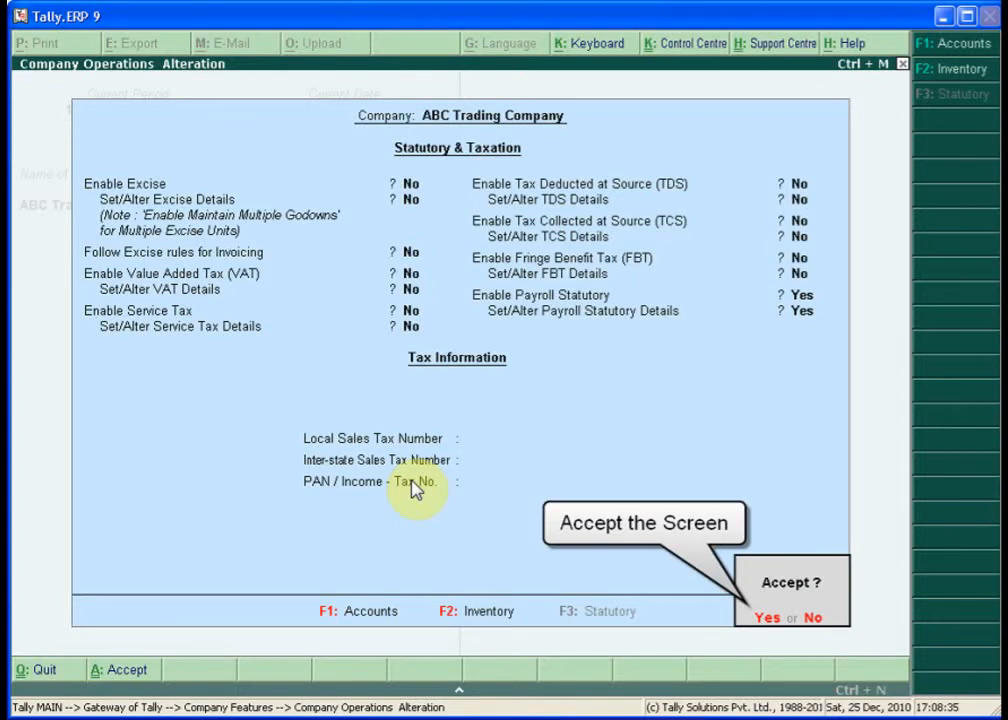
key(y)
key(Escape)
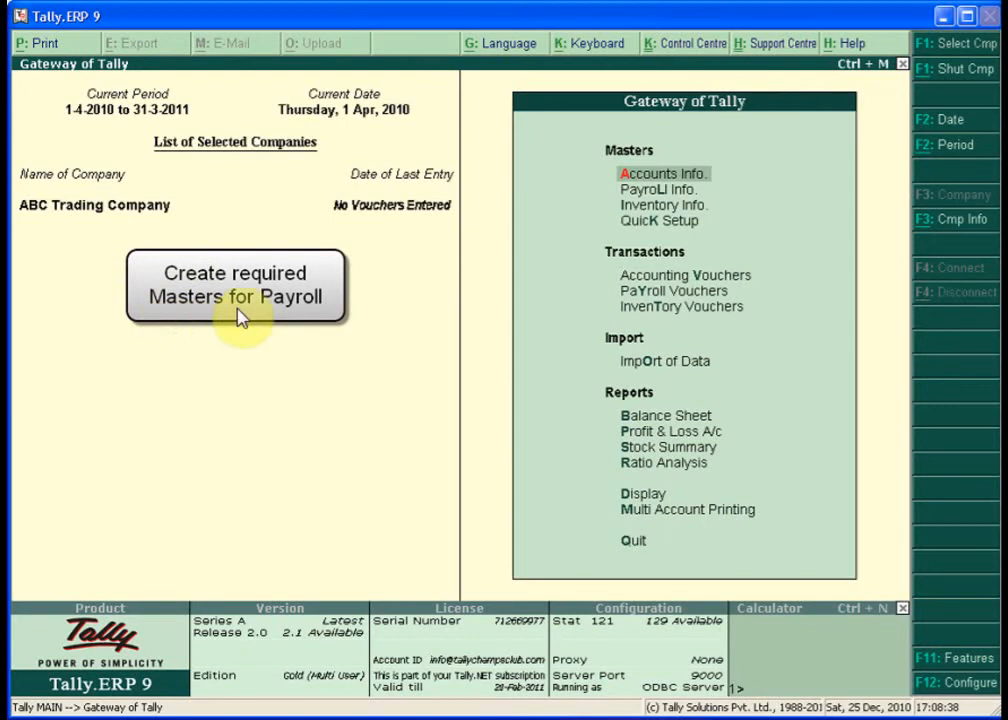
- Go to Payroll Info, then Employee Groups, and start a single employee group creation
key(Down)
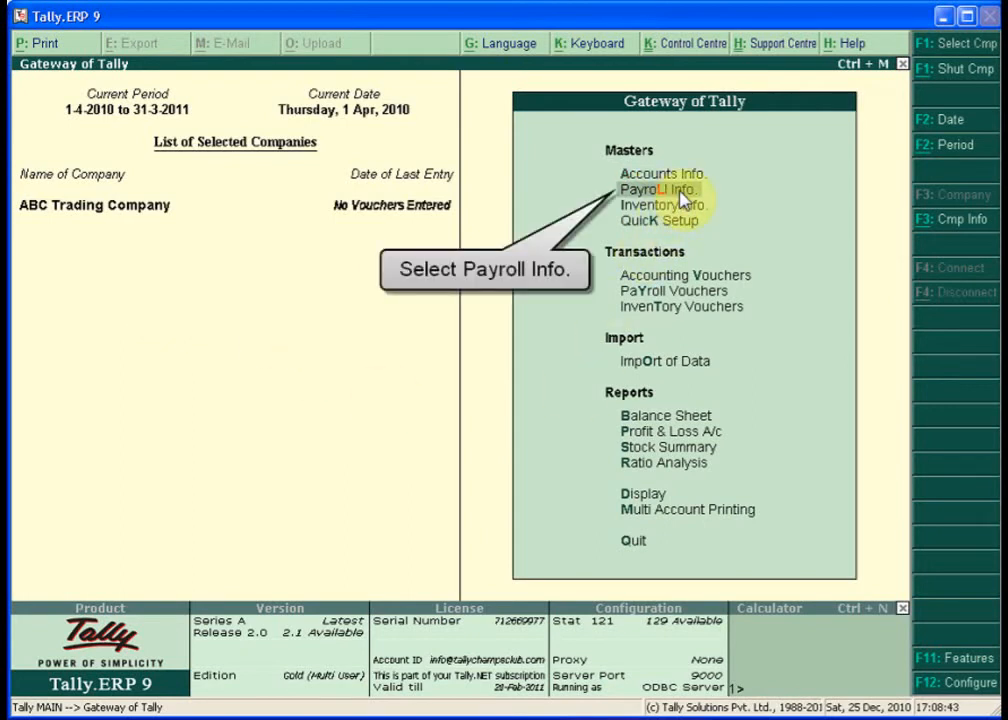
click(683, 200)
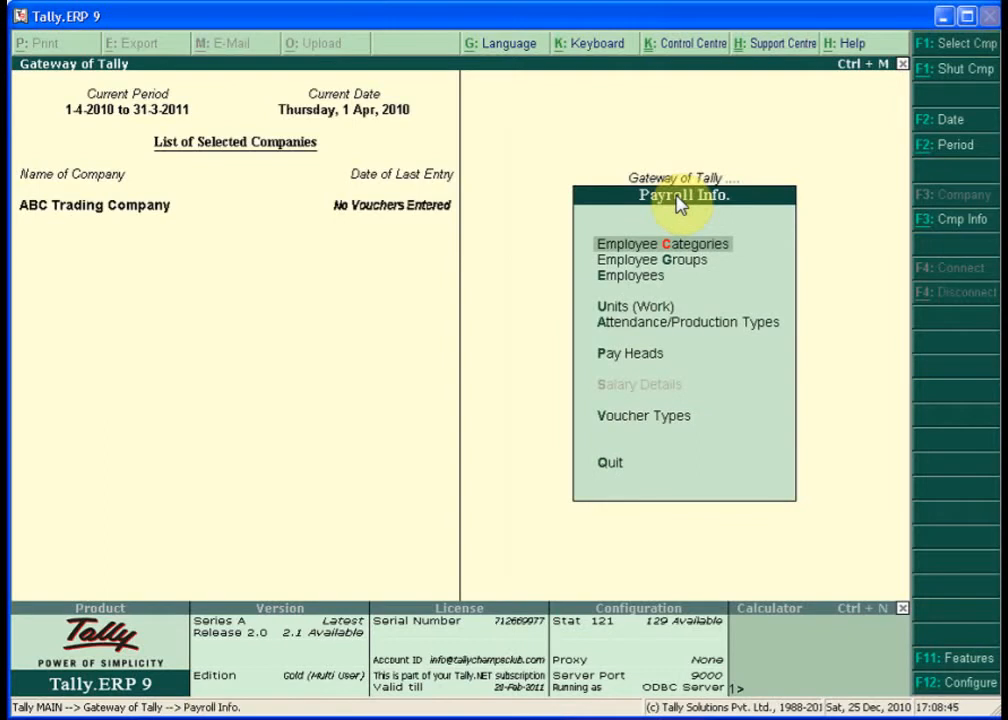
key(Down)
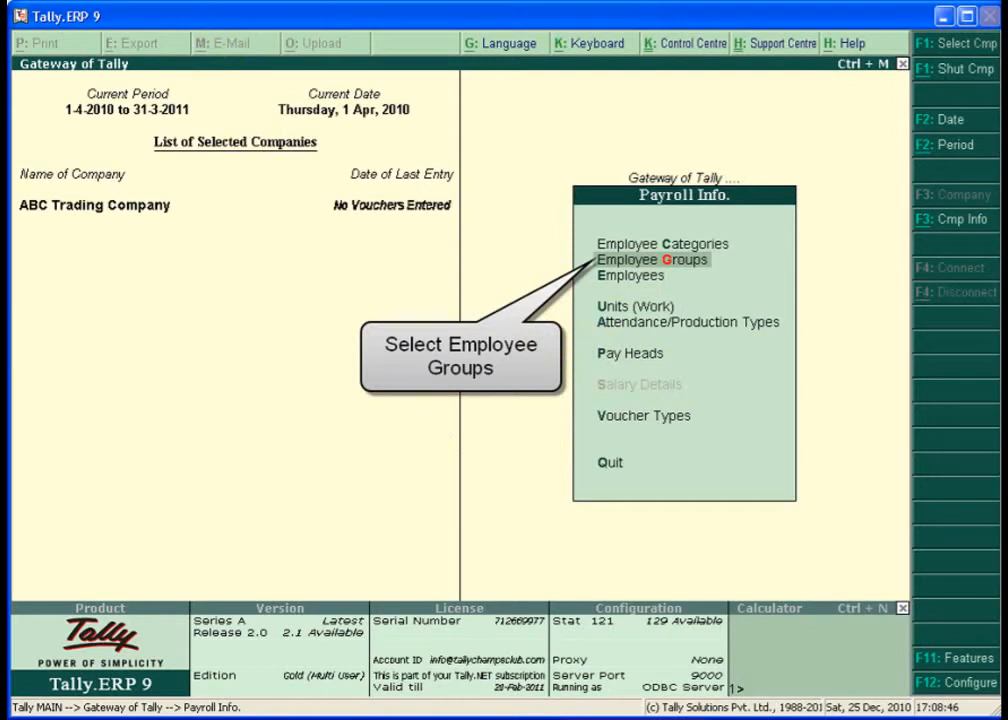
key(Return)
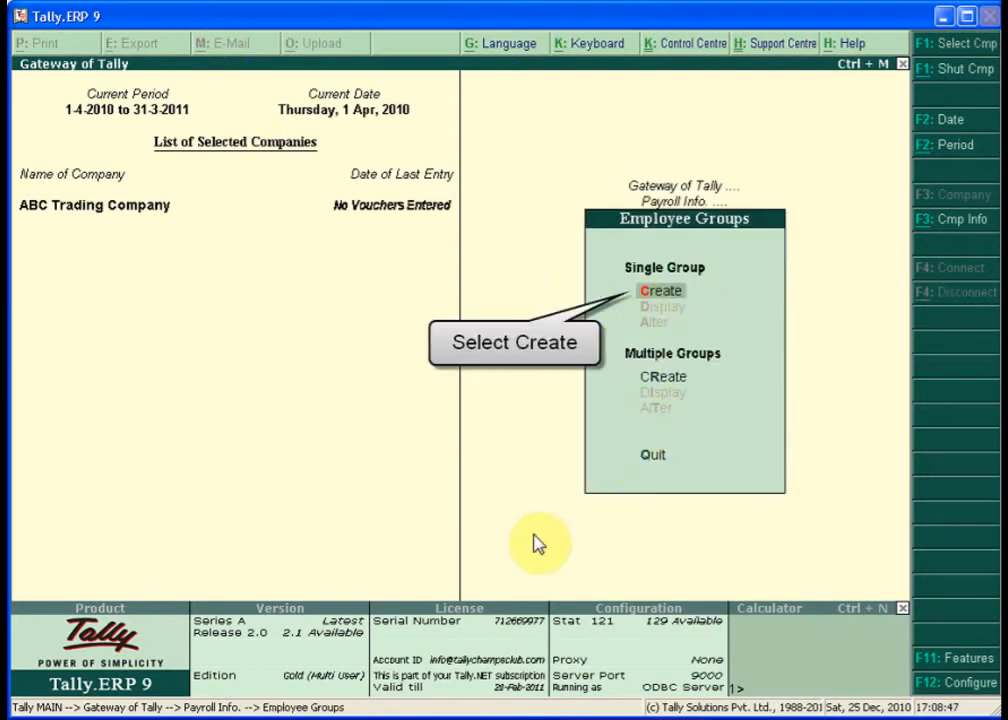
key(Return)
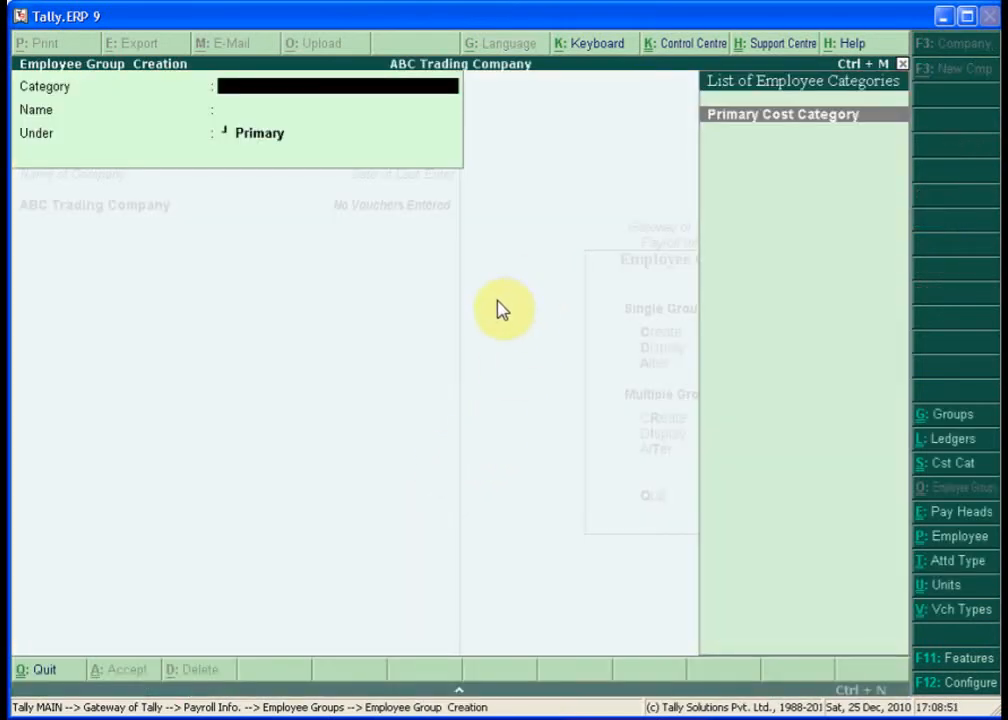
- Create employee groups Sales, Administrator and R&D under Primary Cost Category
key(Return)
text(Sa)
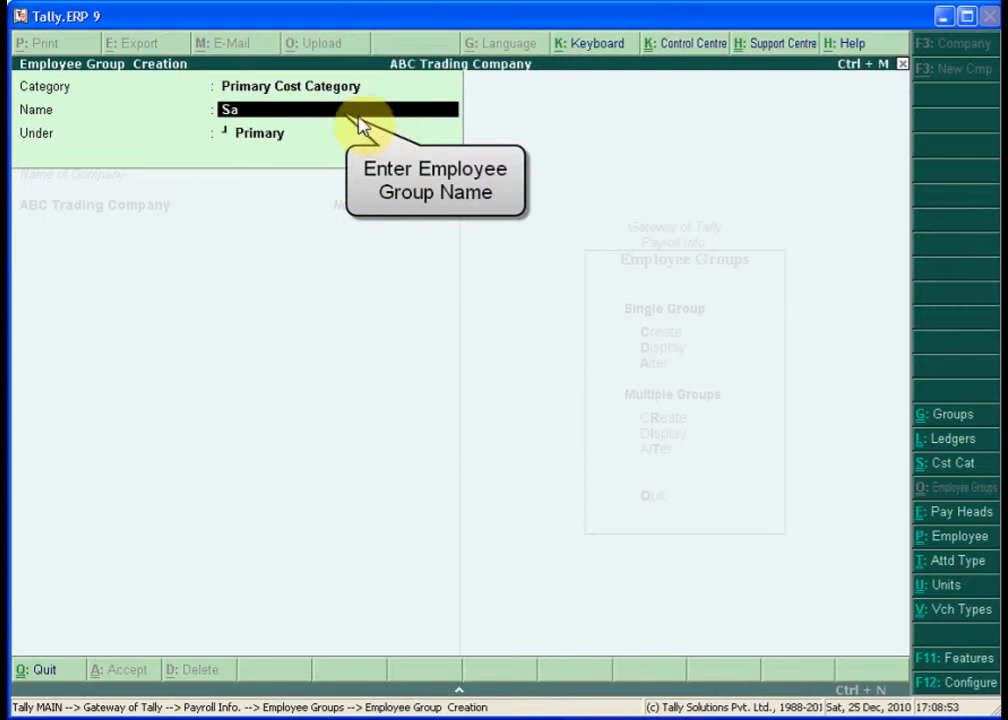
text(les)
key(Return)
key(Return)
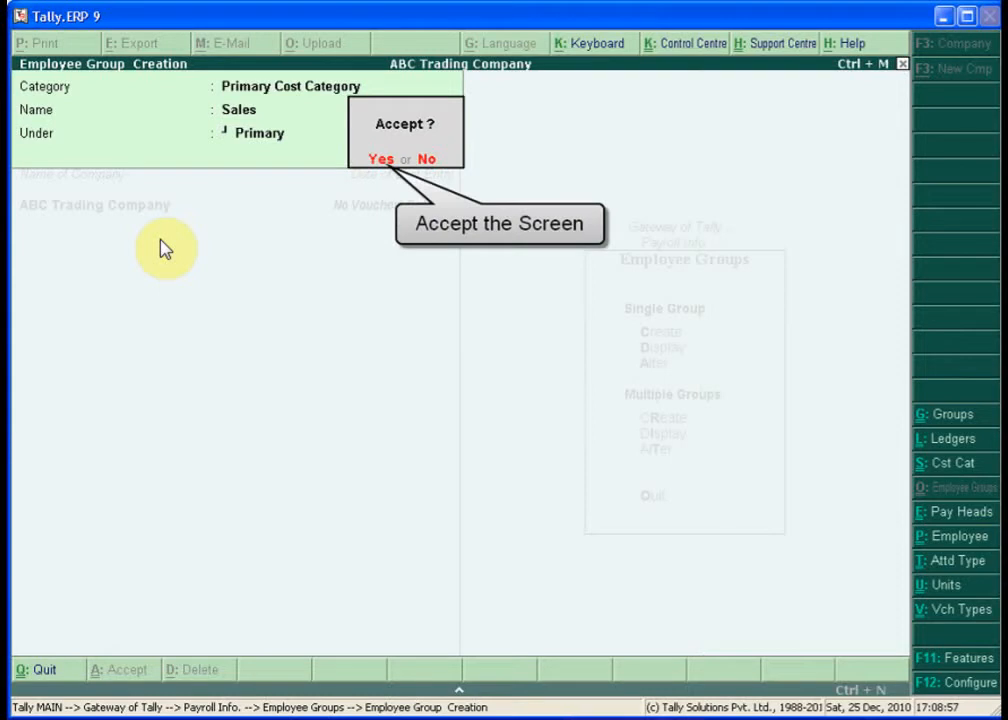
key(Return)
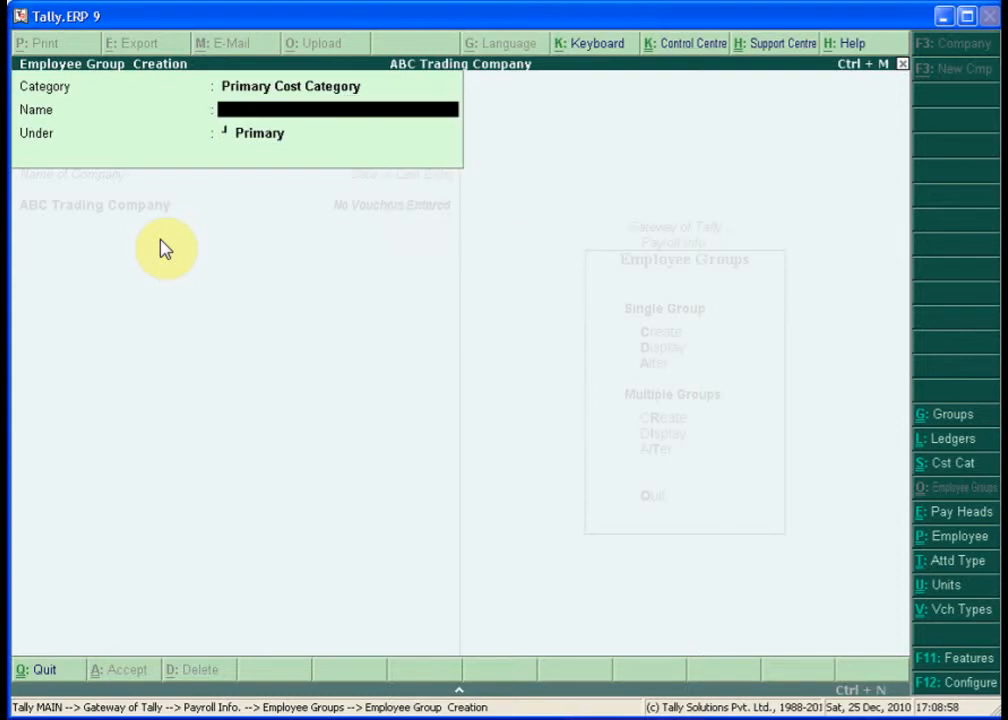
text(Adm)
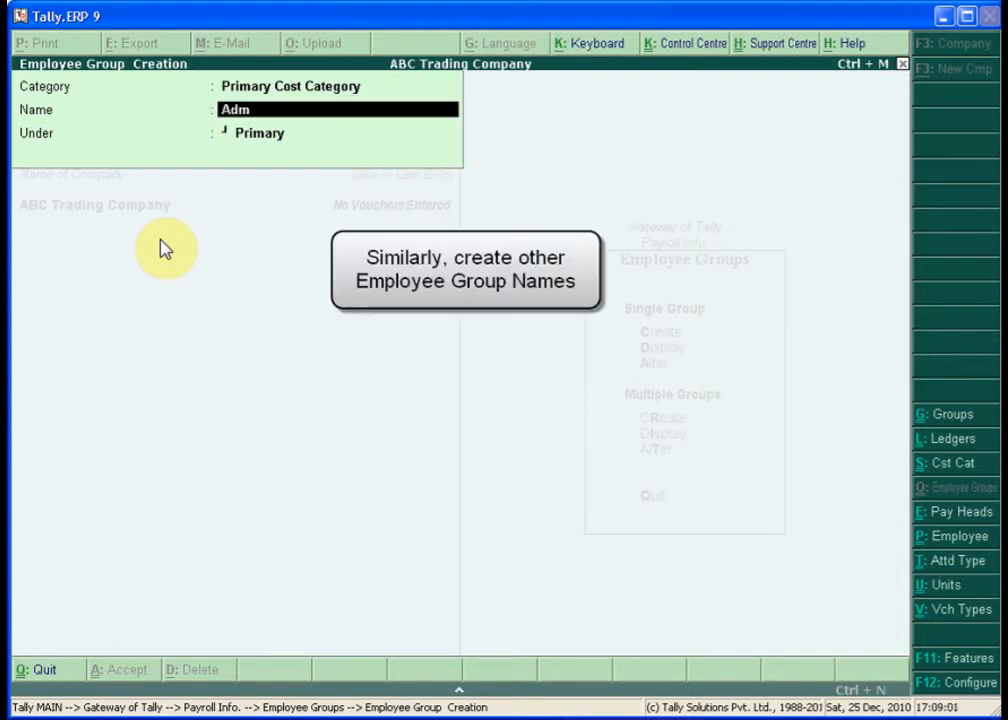
text(inistrator)
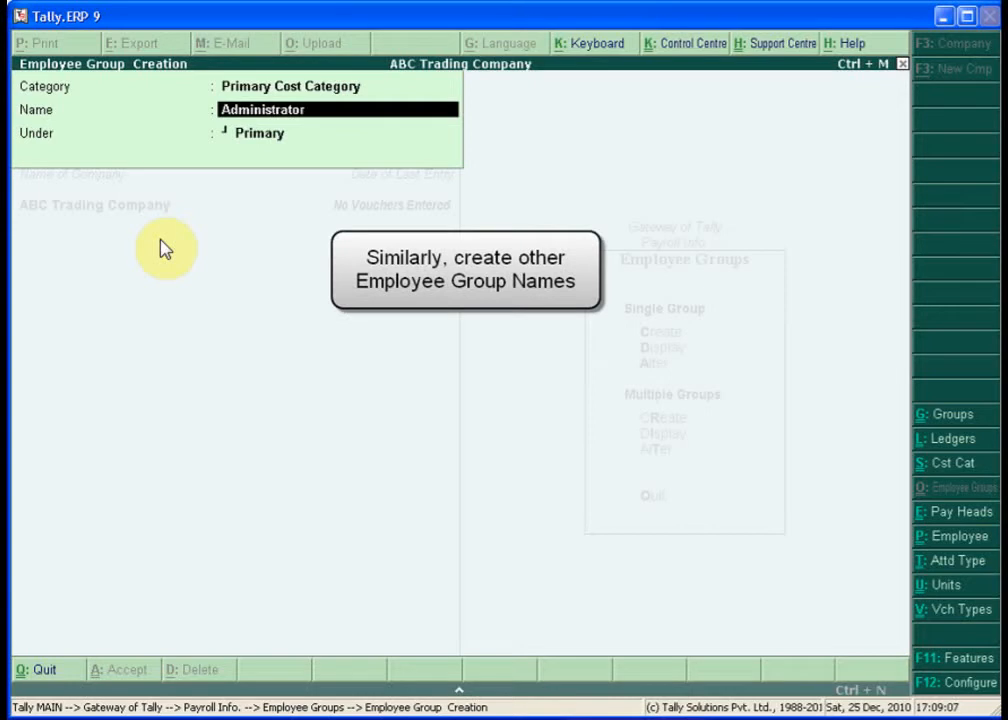
key(Return)
key(Return)
key(Return)
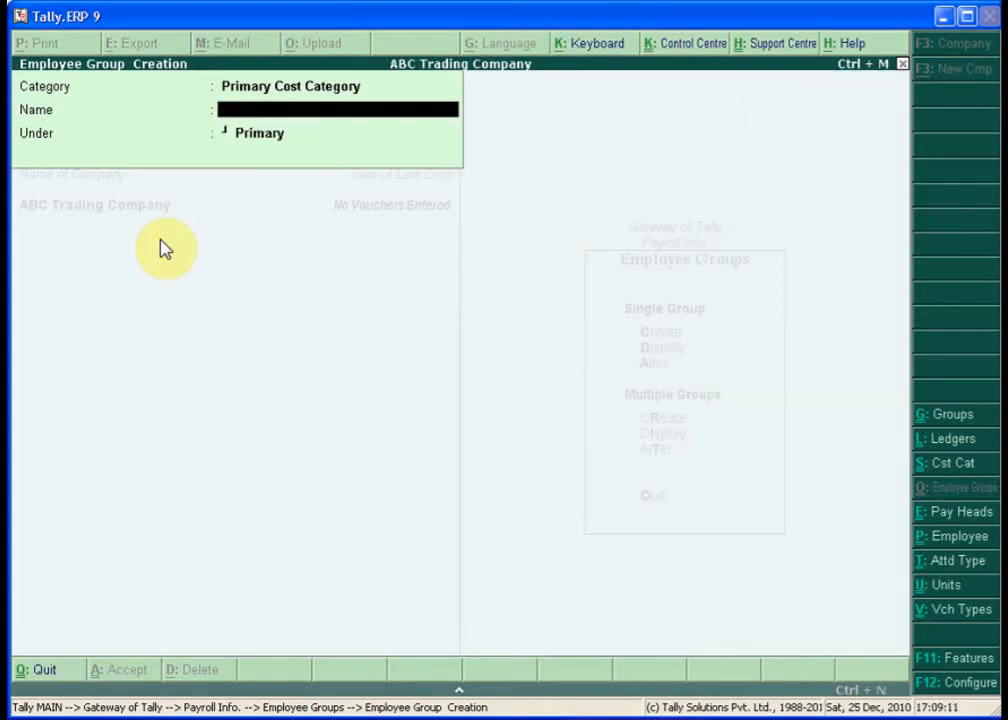
text(R&D)
key(Return)
key(Return)
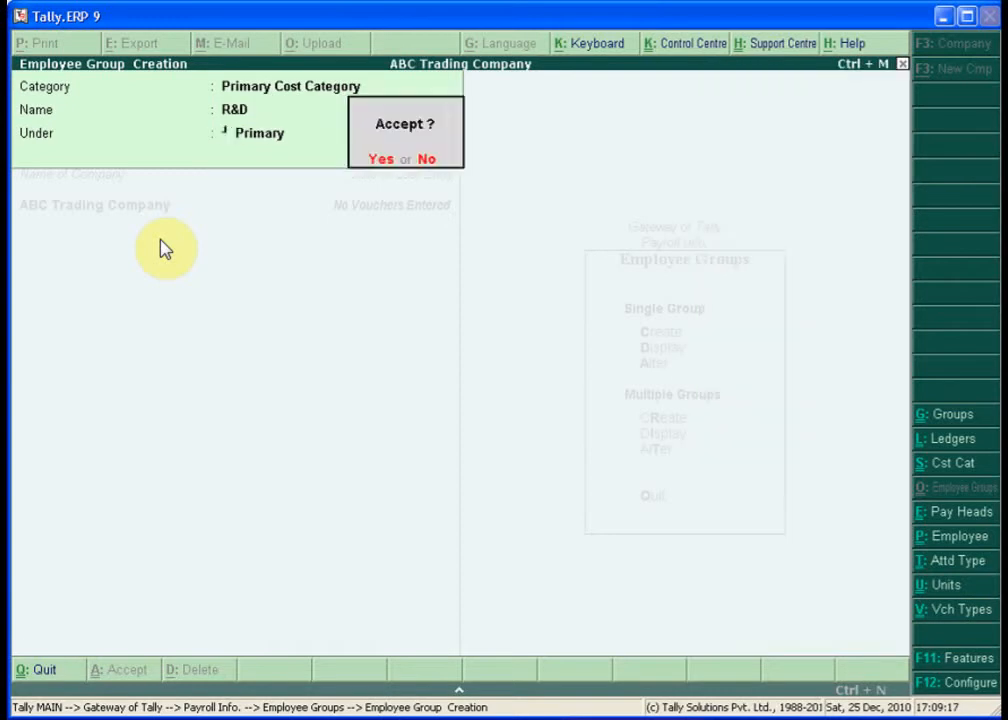
key(Return)
- Quit employee group creation and return to the Payroll Info menu
key(Escape)
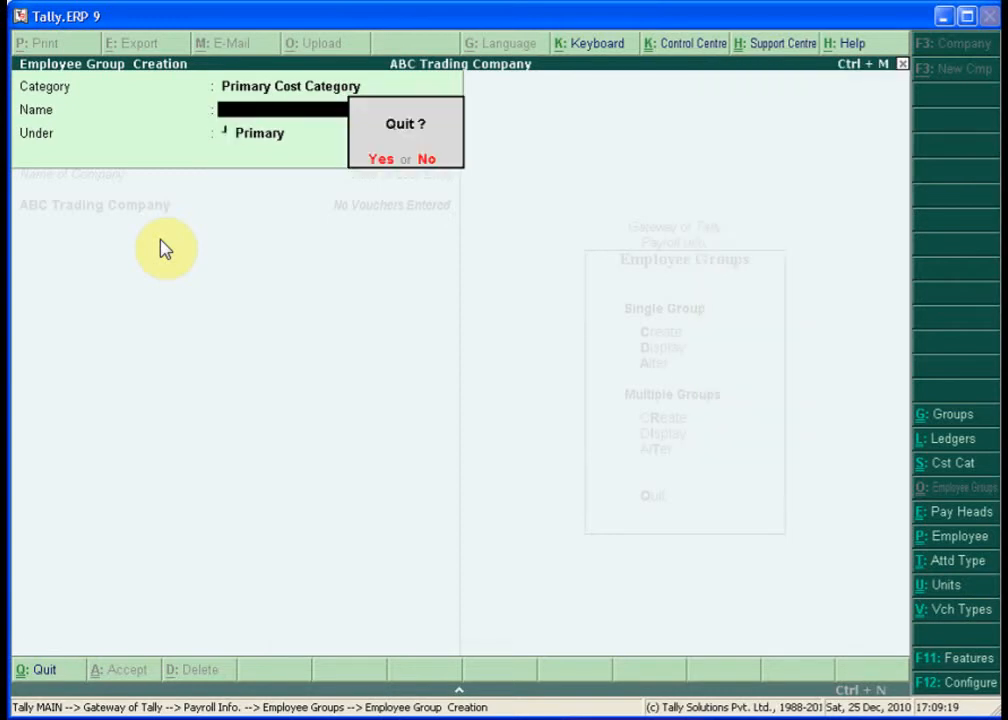
key(Return)
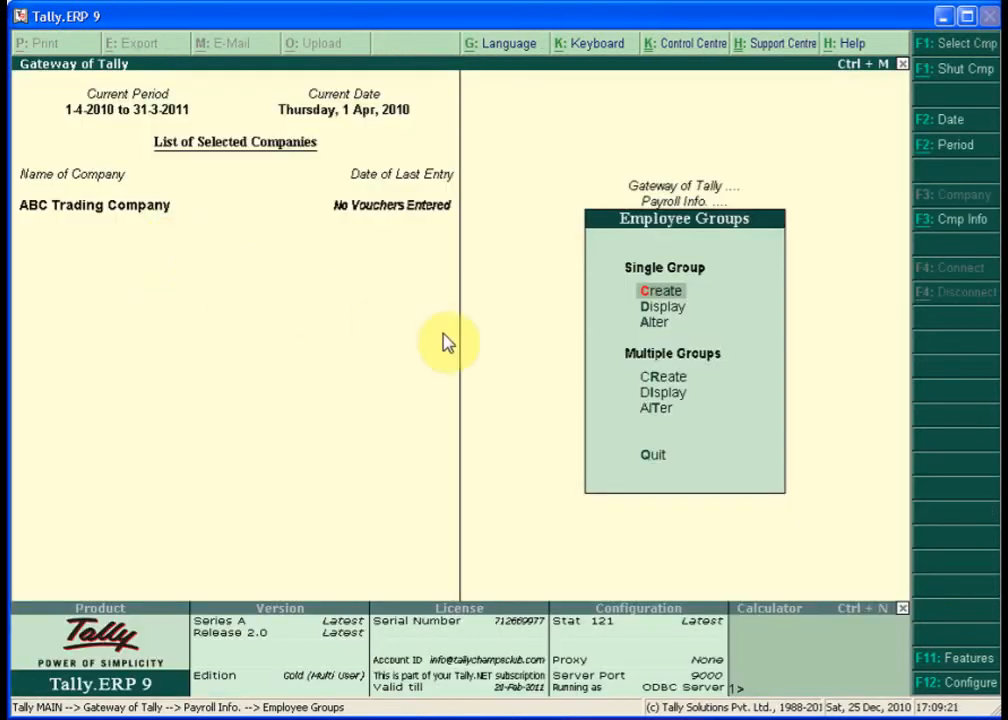
key(Escape)
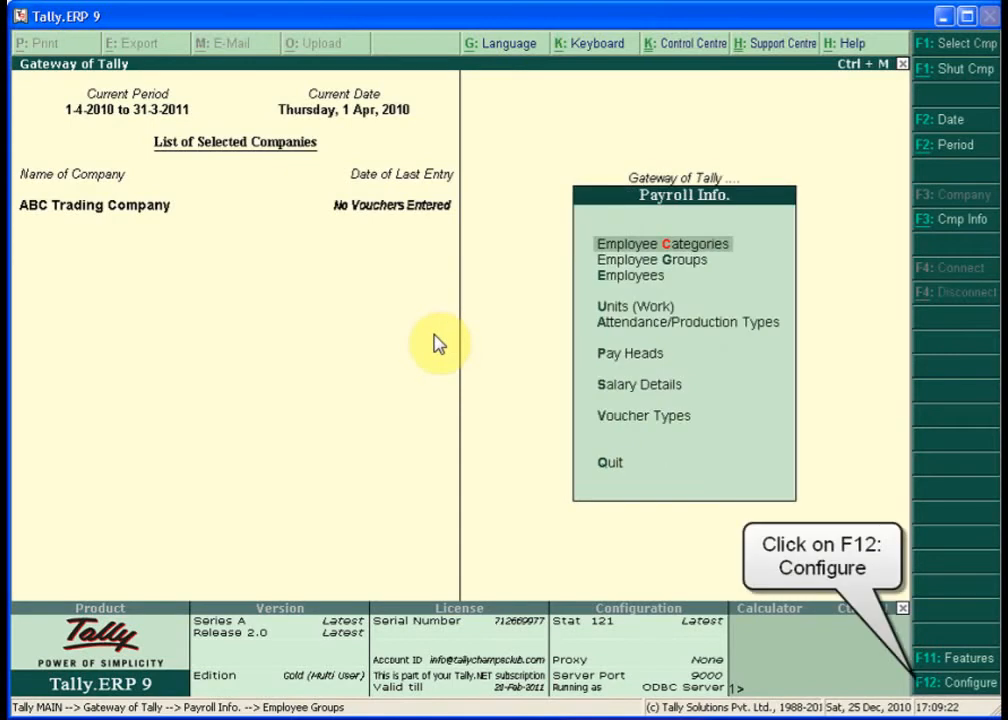
- Set Show Resigned / Retired Employees to No in Payroll Configuration
click(955, 682)
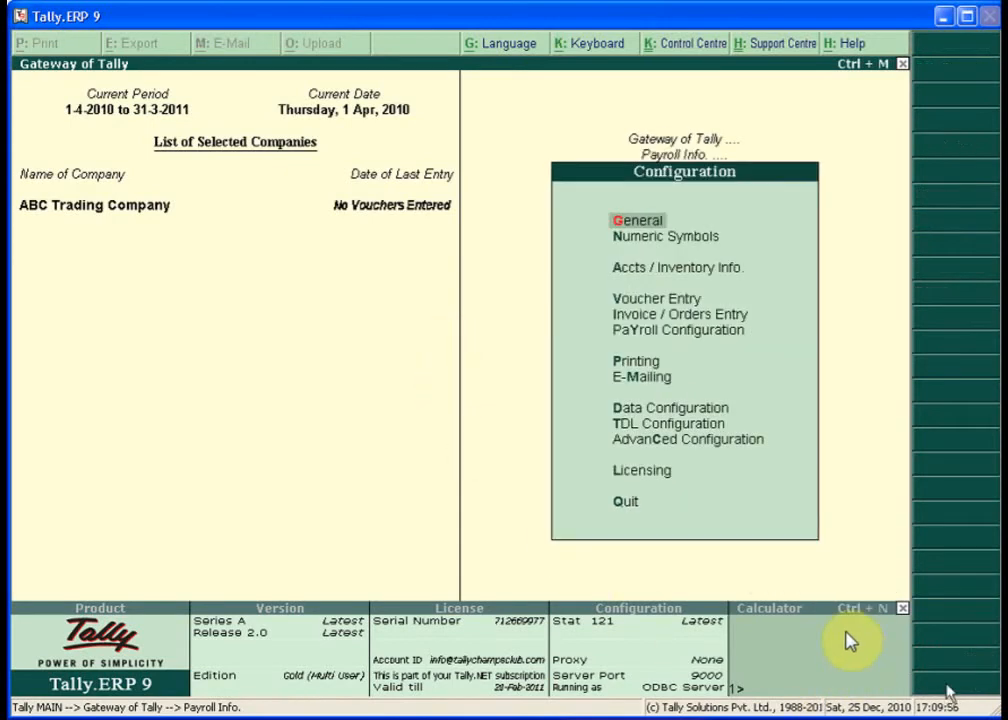
key(Down)
key(Down)
key(Down)
key(Down)
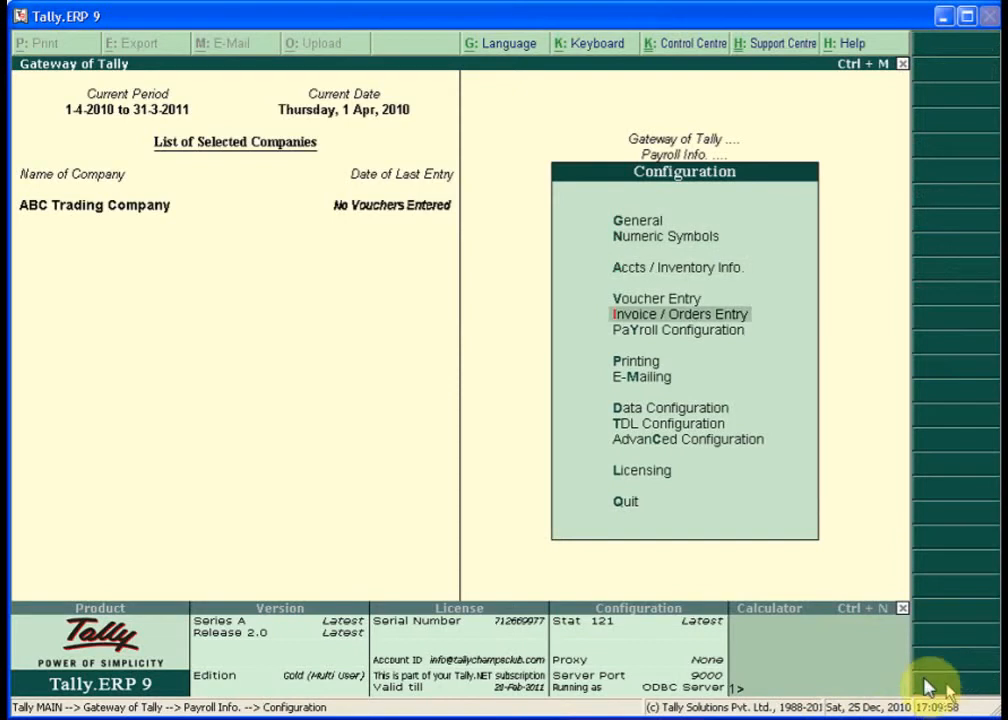
key(Down)
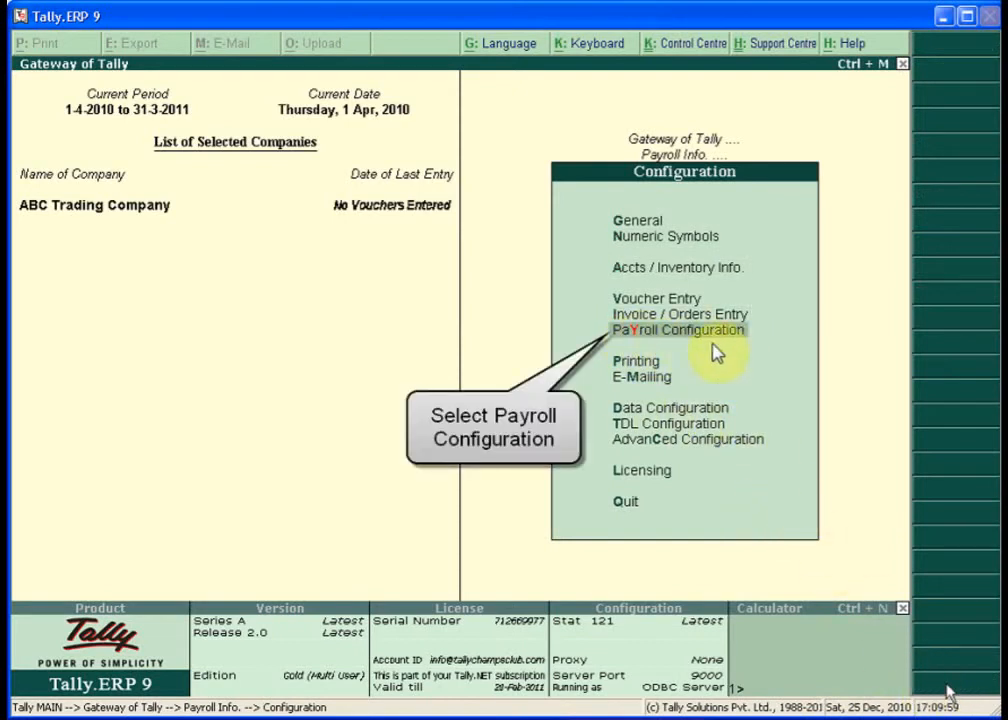
key(Return)
key(Return)
key(Return)
key(Return)
text(n)
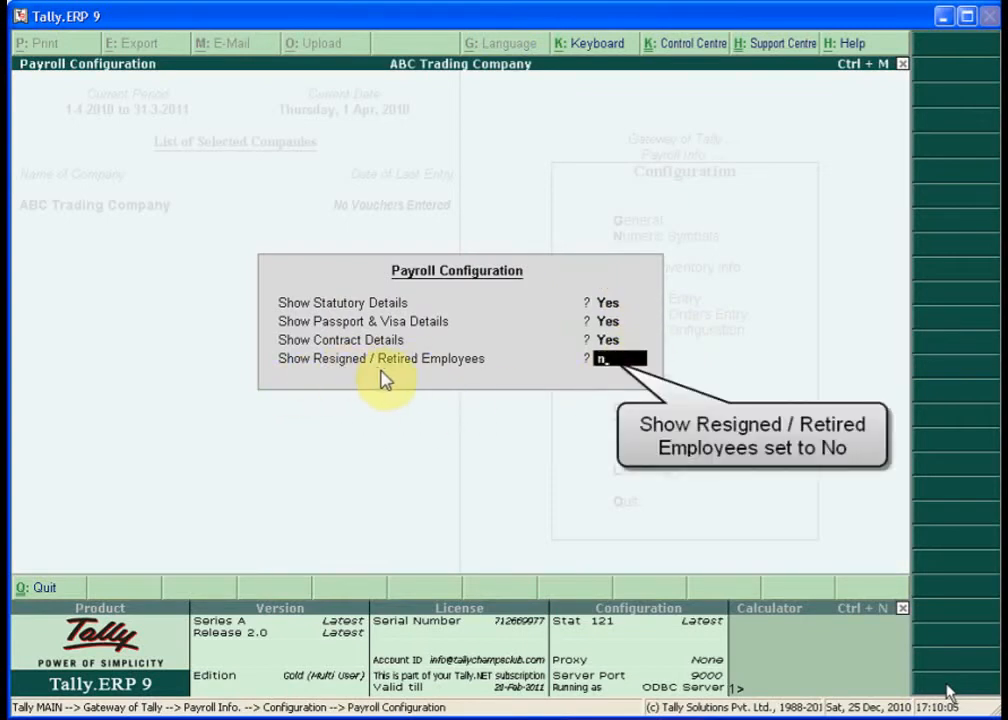
key(Return)
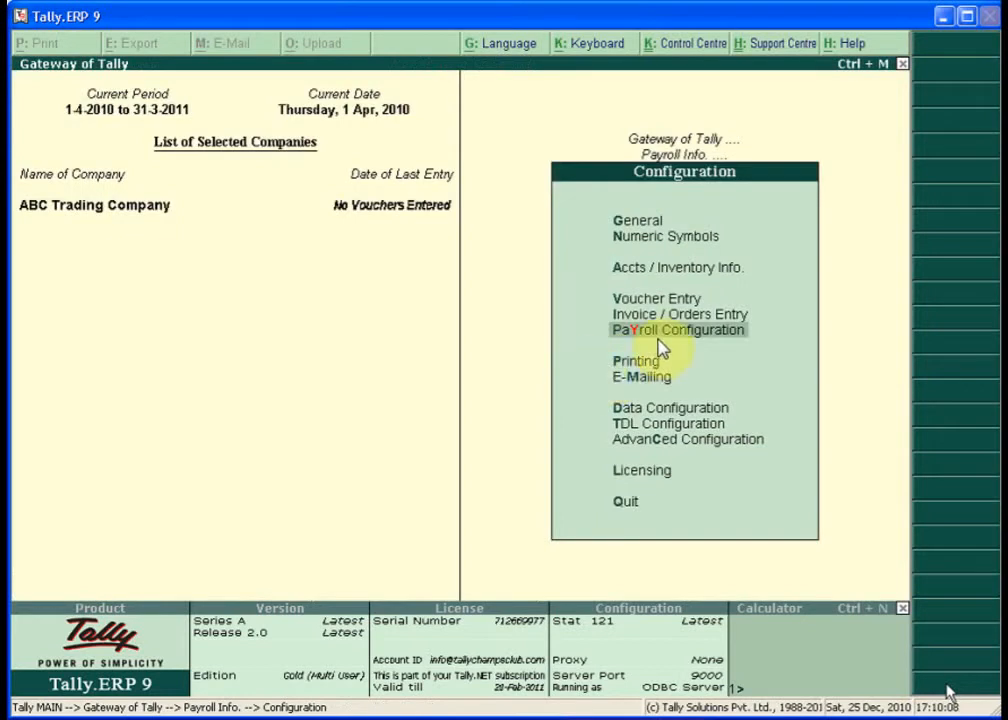
key(Escape)
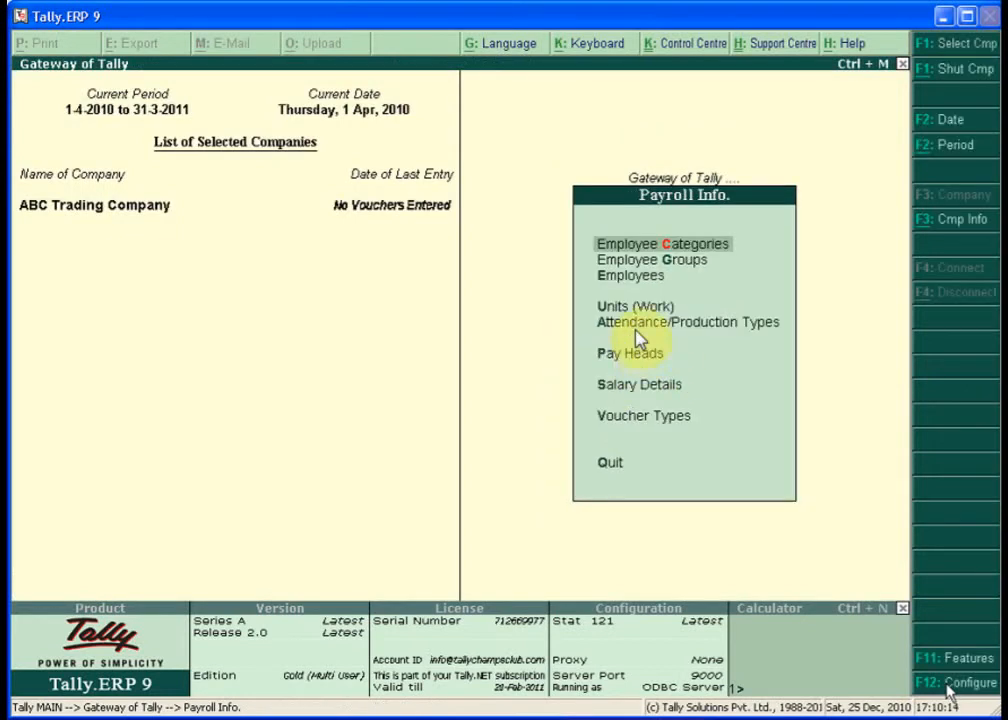
- Go to Employees under Payroll Info and choose single employee creation
key(Down)
key(Down)
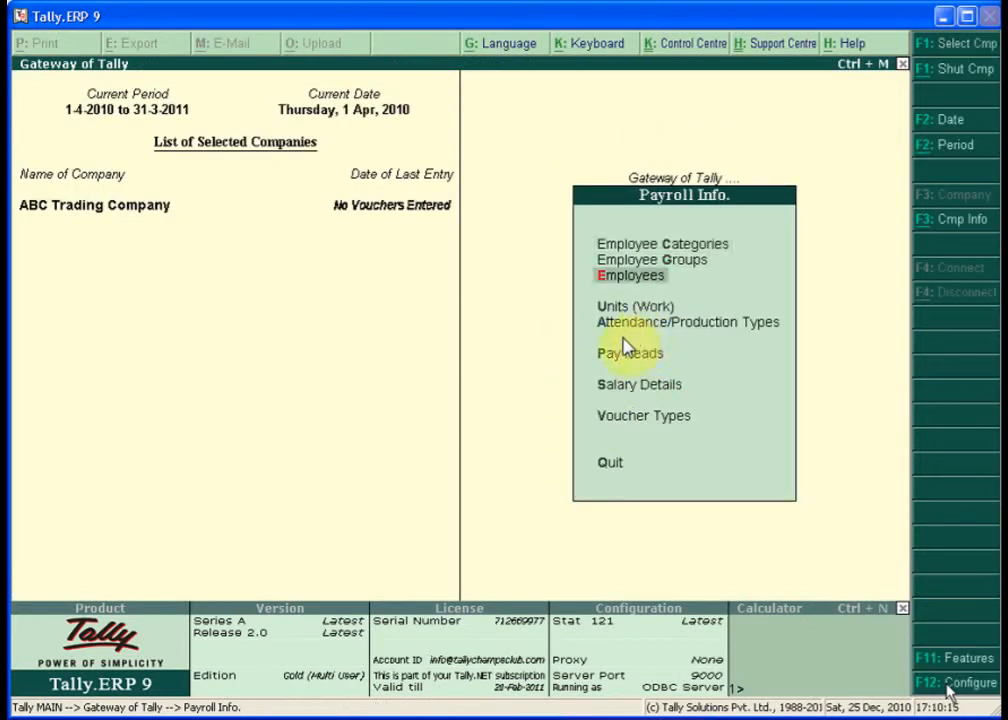
click(643, 279)
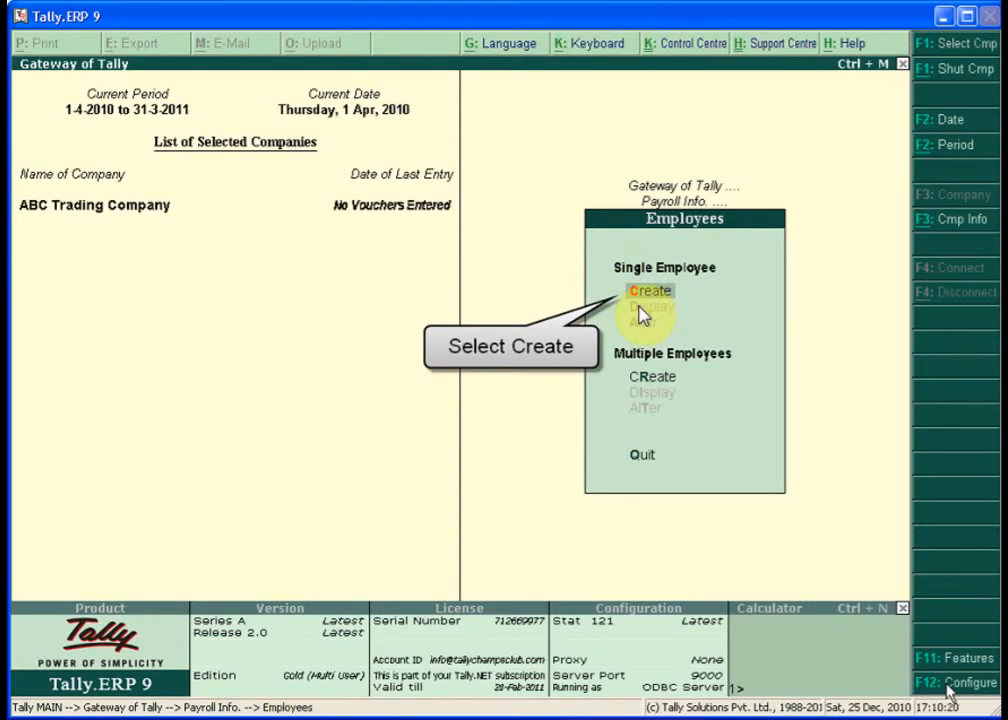
click(640, 306)
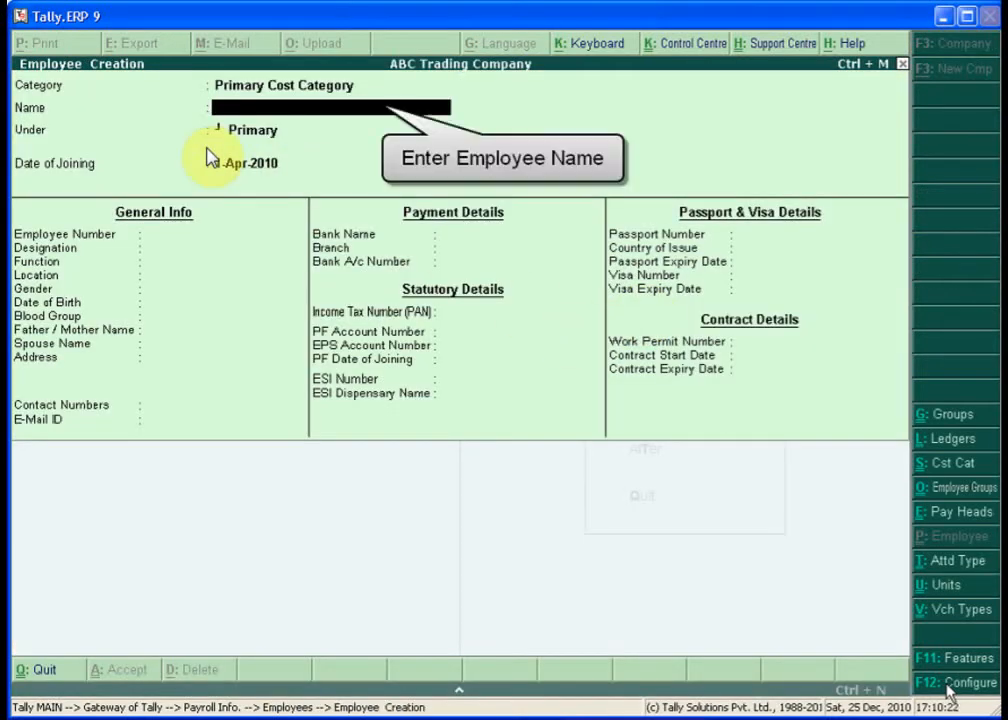
- Enter the employee's name, assign the Administrator group and keep joining date 1-Apr-2010
text(Rahul)
key(Return)
key(Down)
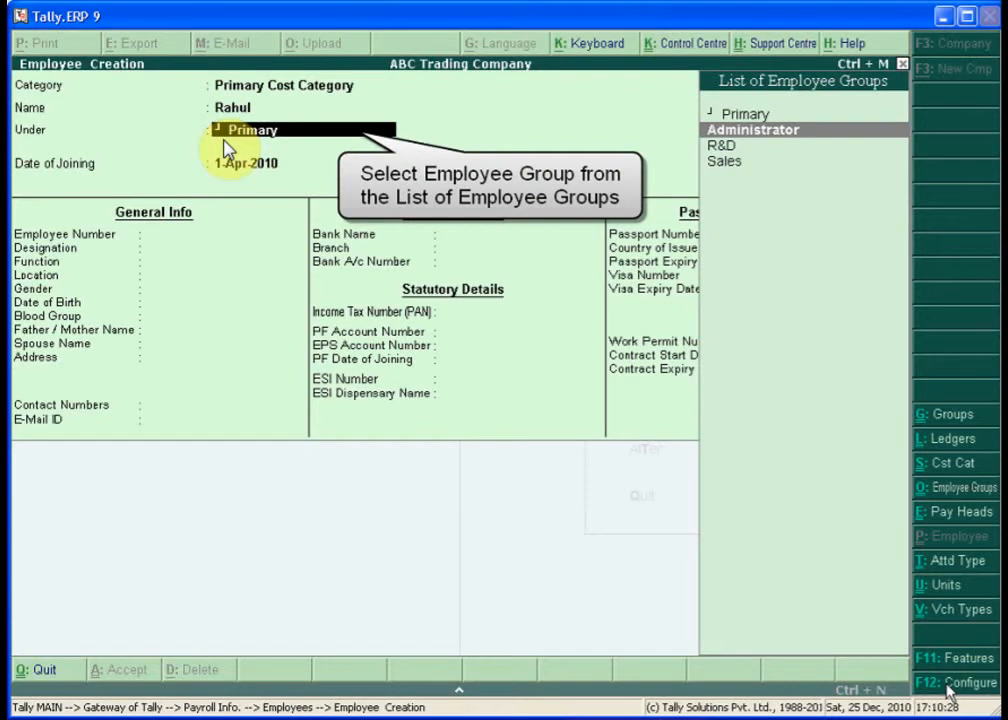
key(Return)
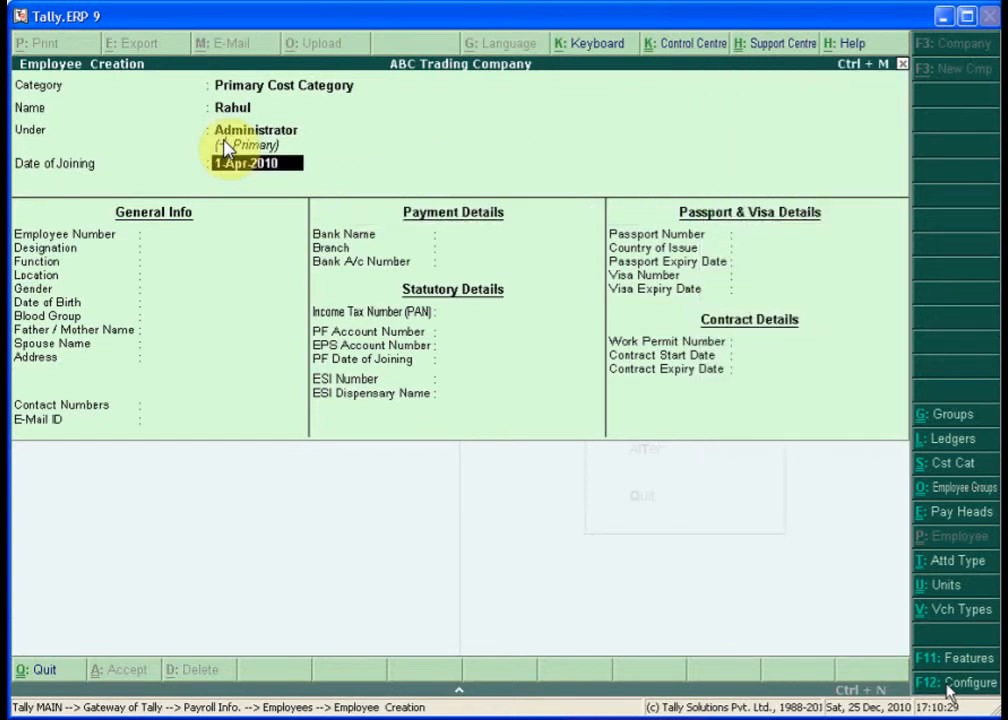
key(Return)
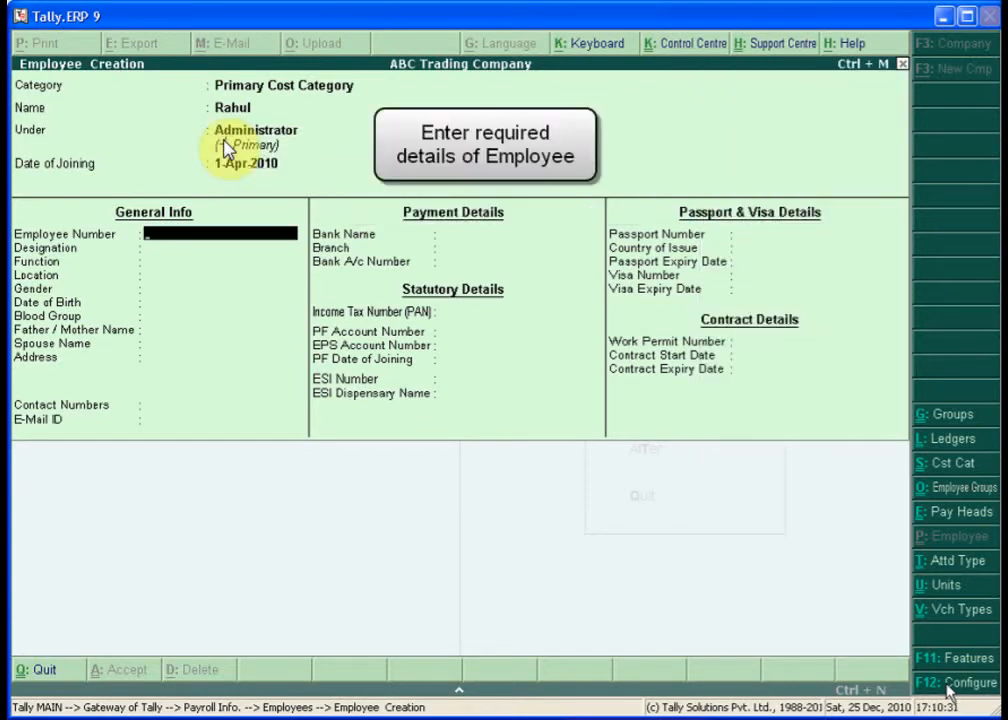
- Fill in the employee number, designation Manager, function Administrator and location Maharastra
text(123)
key(Return)
text(Manager)
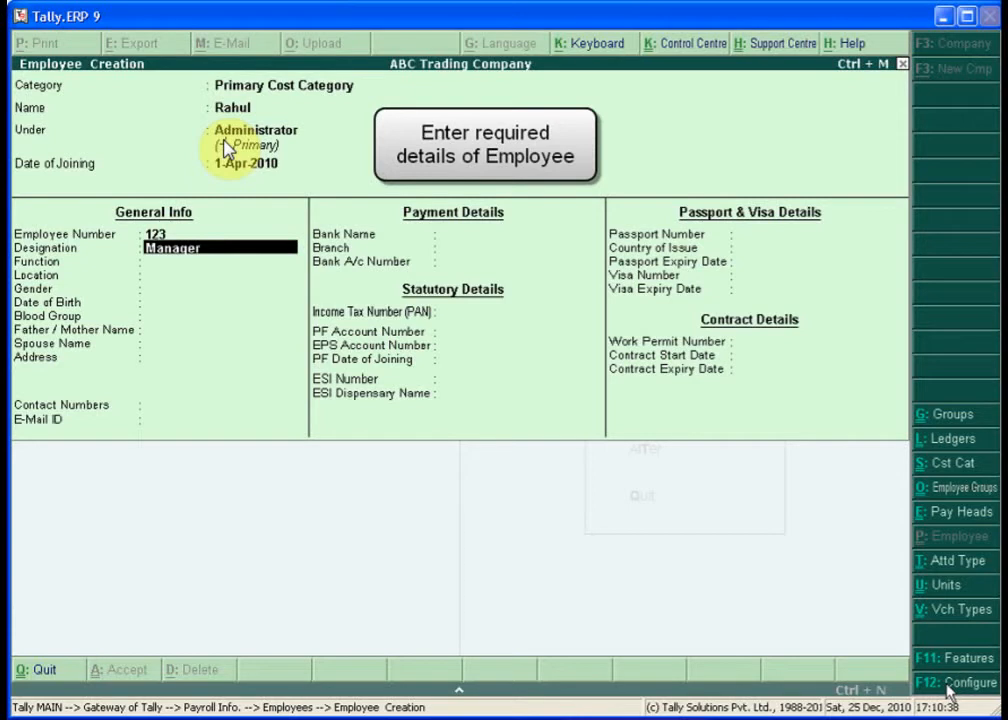
key(Return)
text(A)
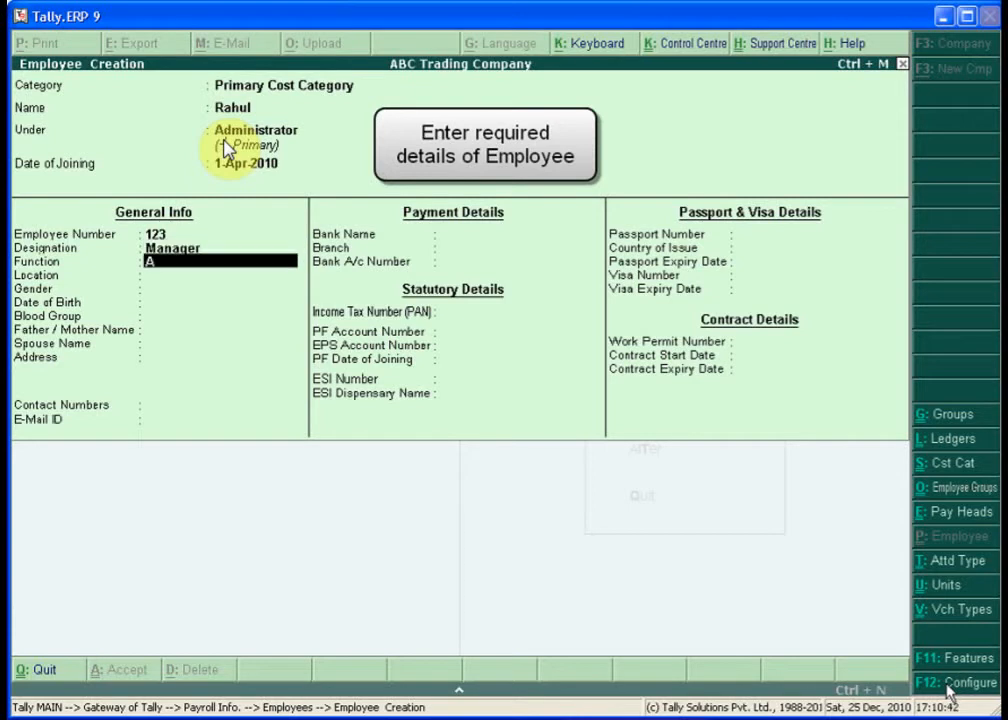
text(dministrat)
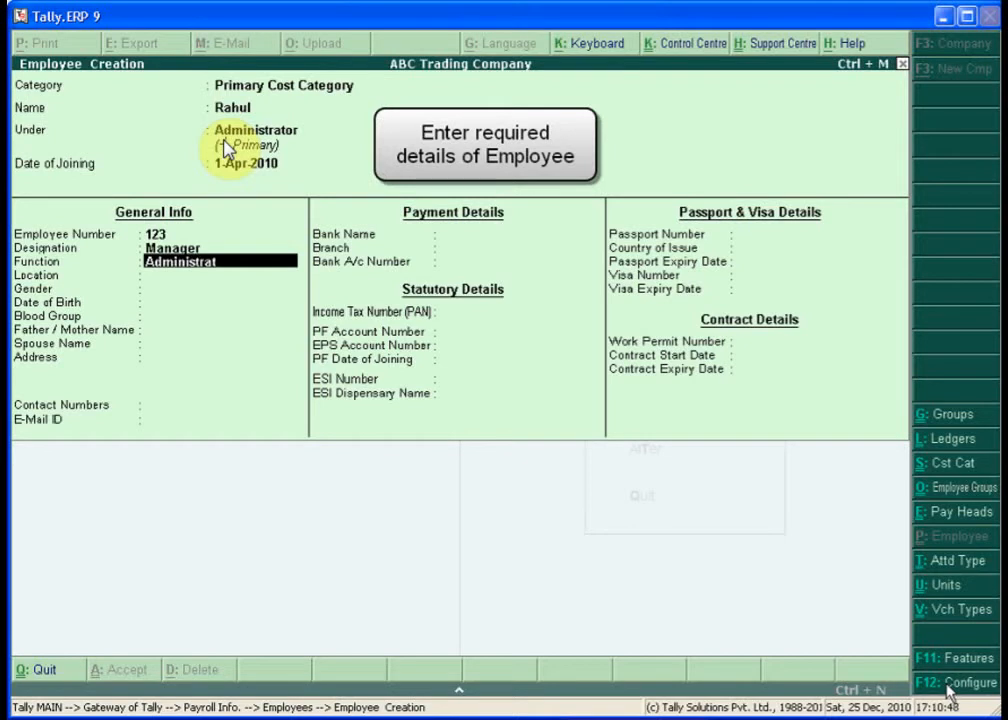
text(or)
key(Return)
text(Maharast)
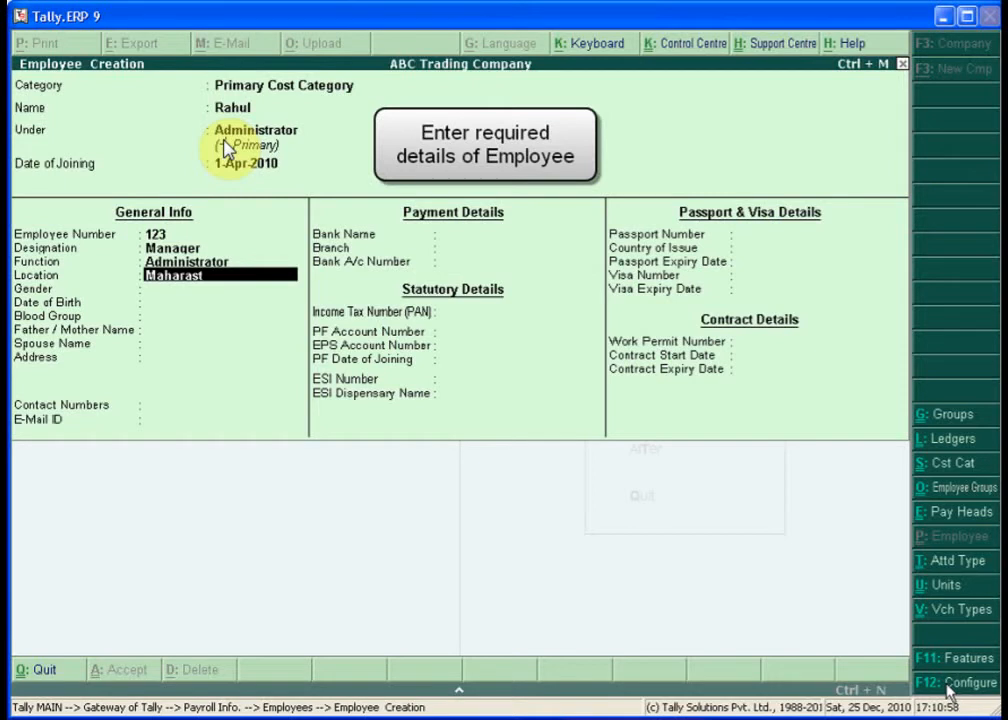
text(ra)
key(Return)
key(Down)
key(Down)
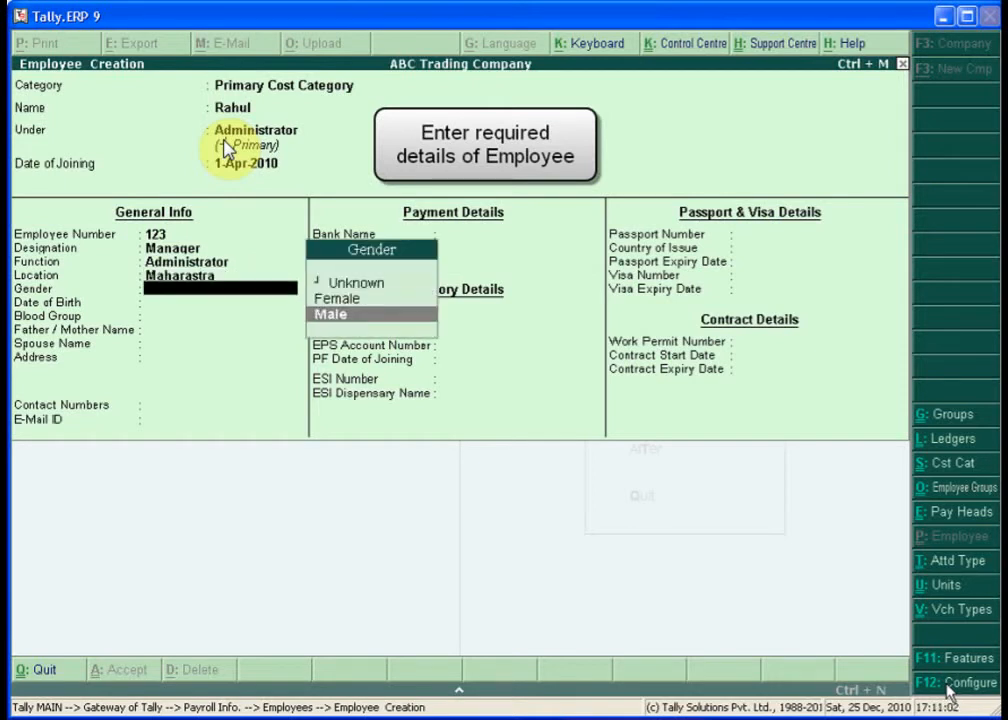
key(Return)
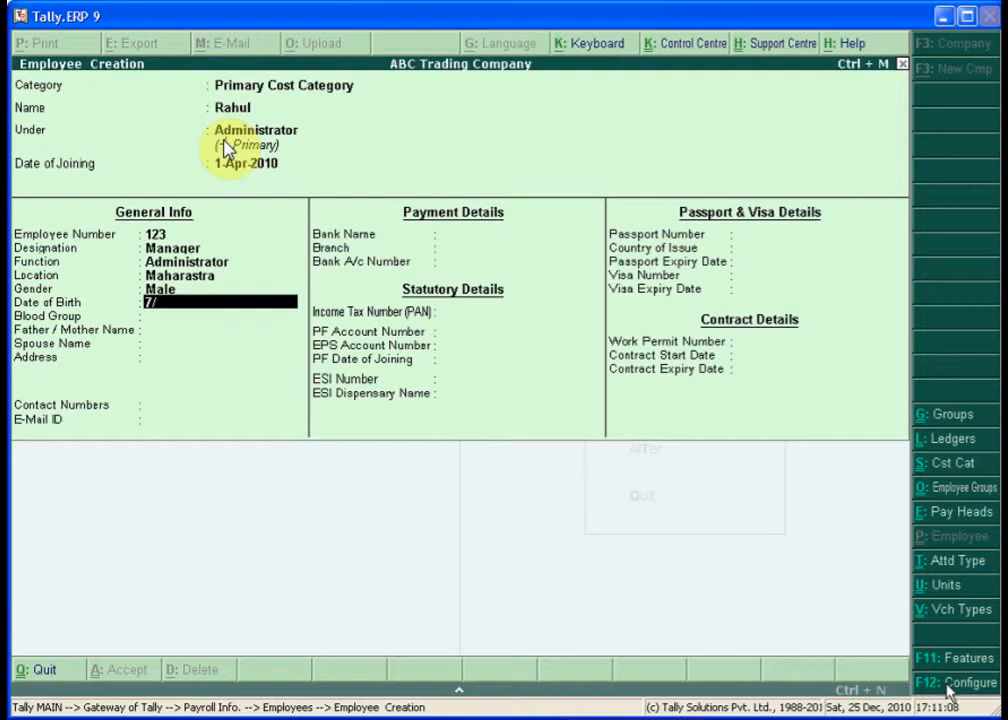
text(7/10/)
text(1978)
key(Return)
key(Down)
key(Down)
key(Down)
key(Down)
key(Down)
key(Down)
key(Down)
key(Down)
key(Down)
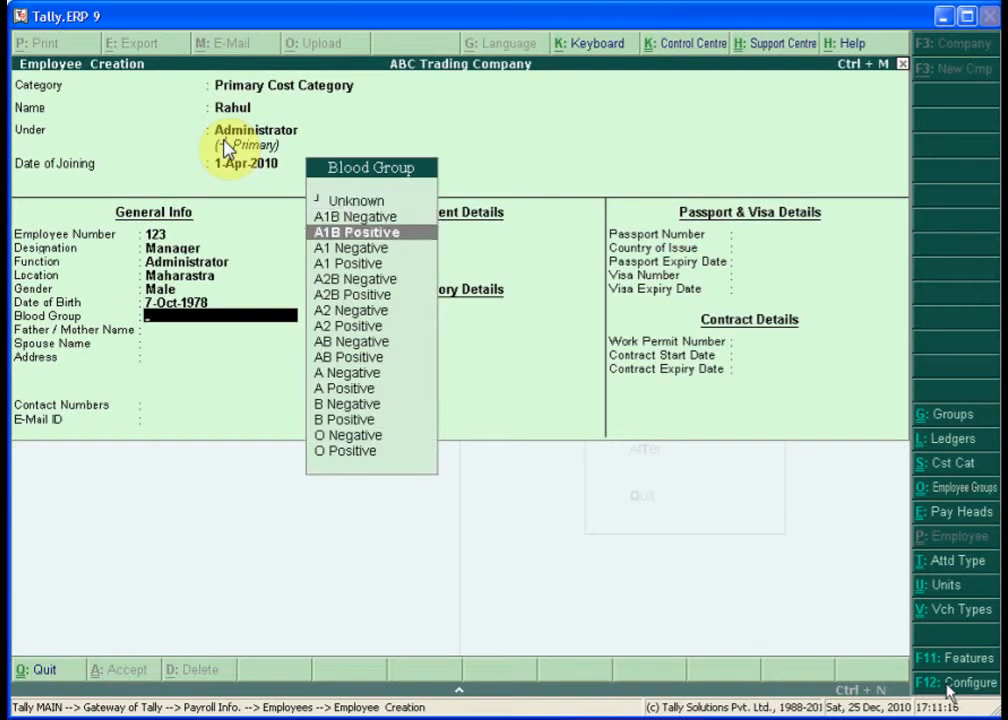
key(Down)
key(Down)
key(Down)
key(Down)
key(Down)
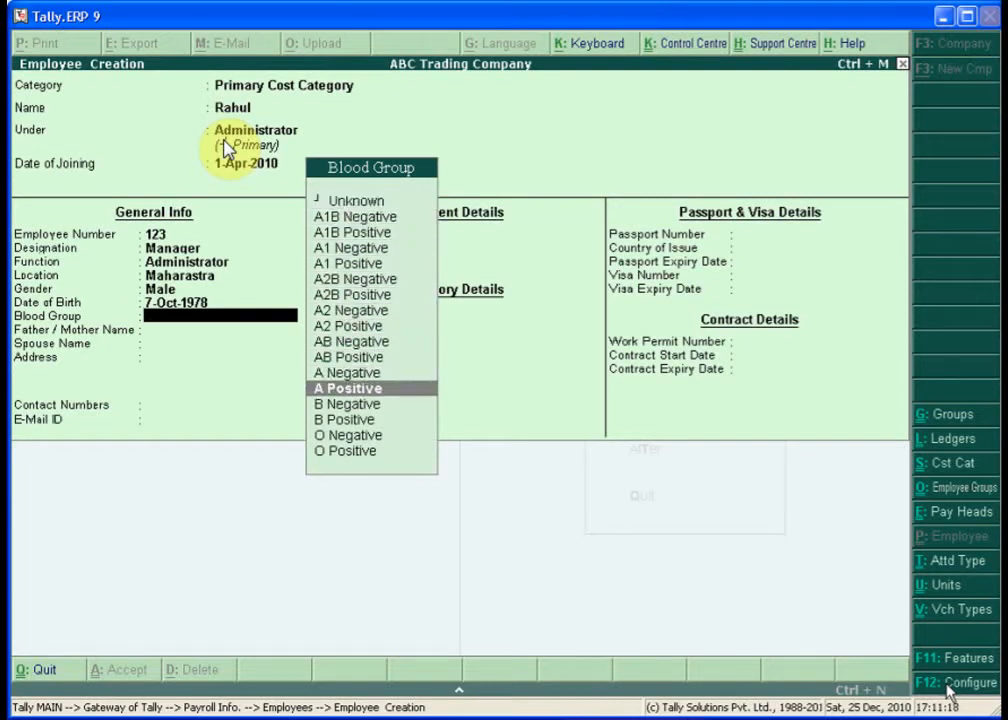
key(Return)
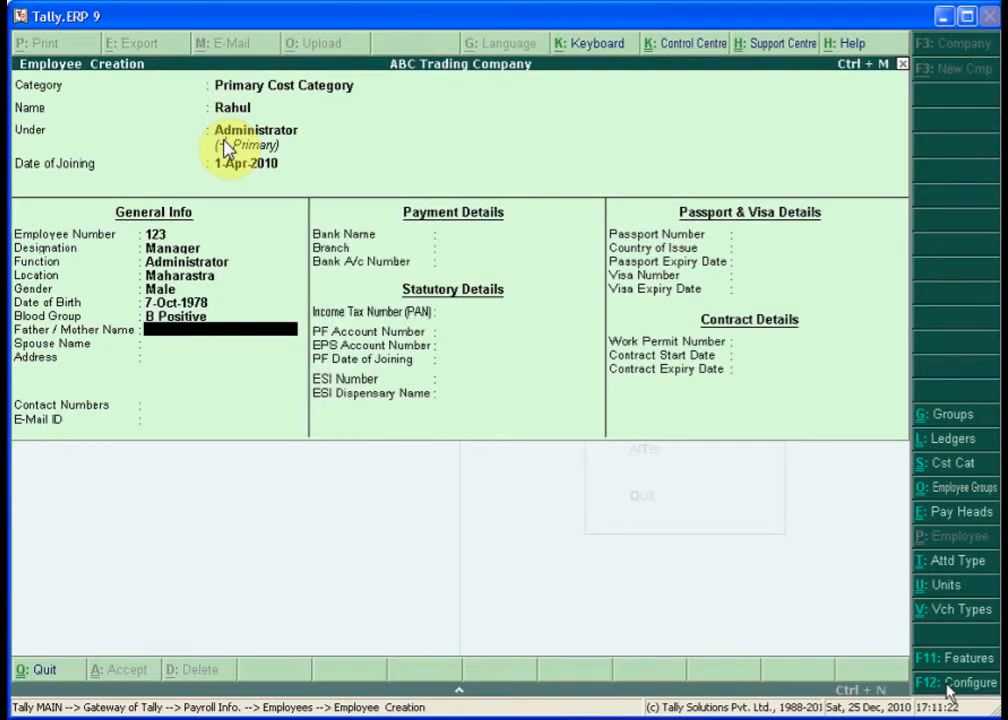
- Enter the employee's father/mother name and spouse name
text(Ramanlal)
key(Return)
text(Ra)
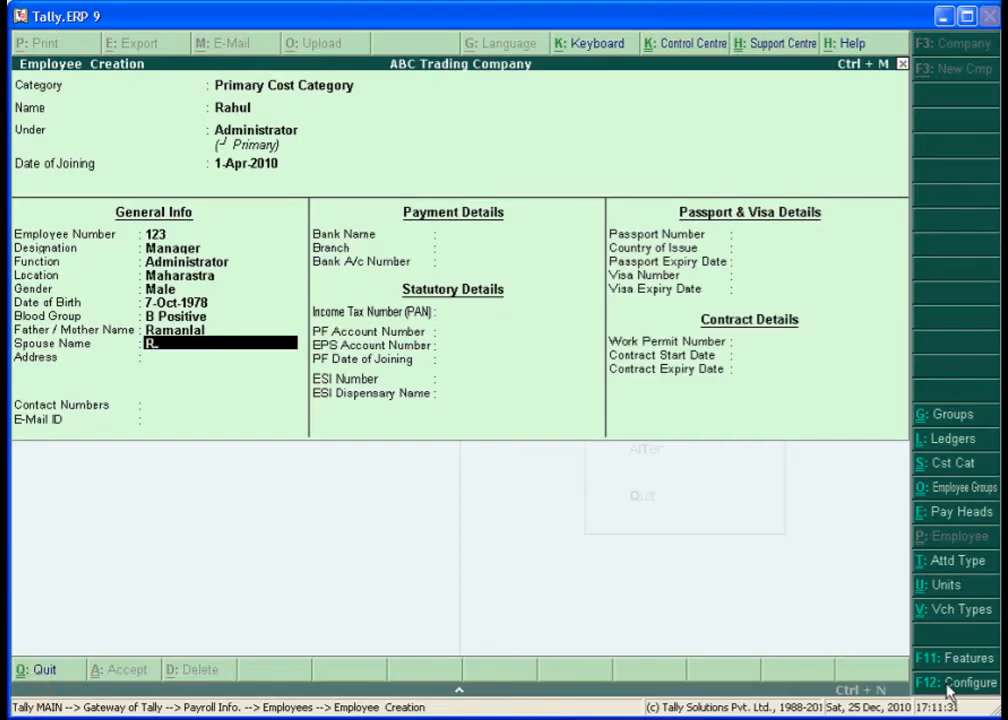
text(mil)
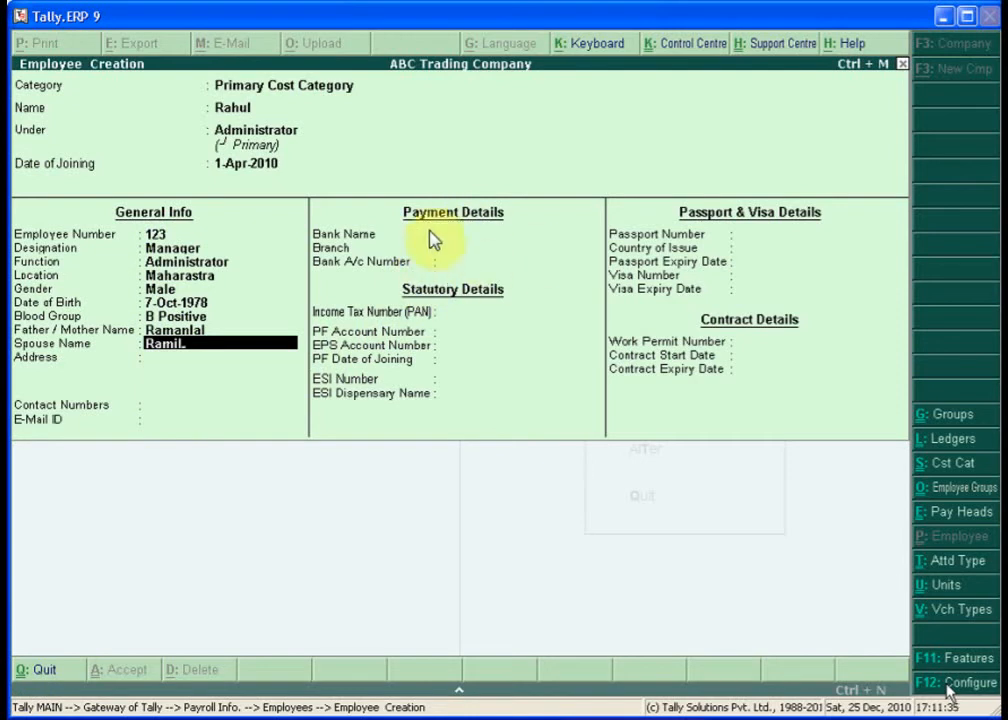
text(aben)
key(Return)
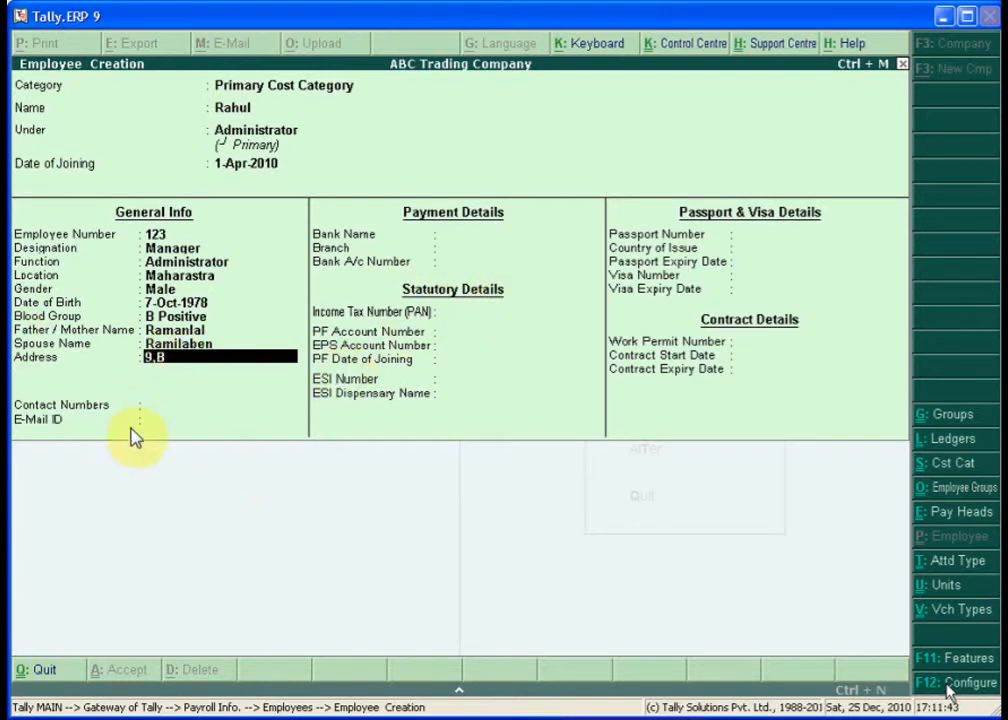
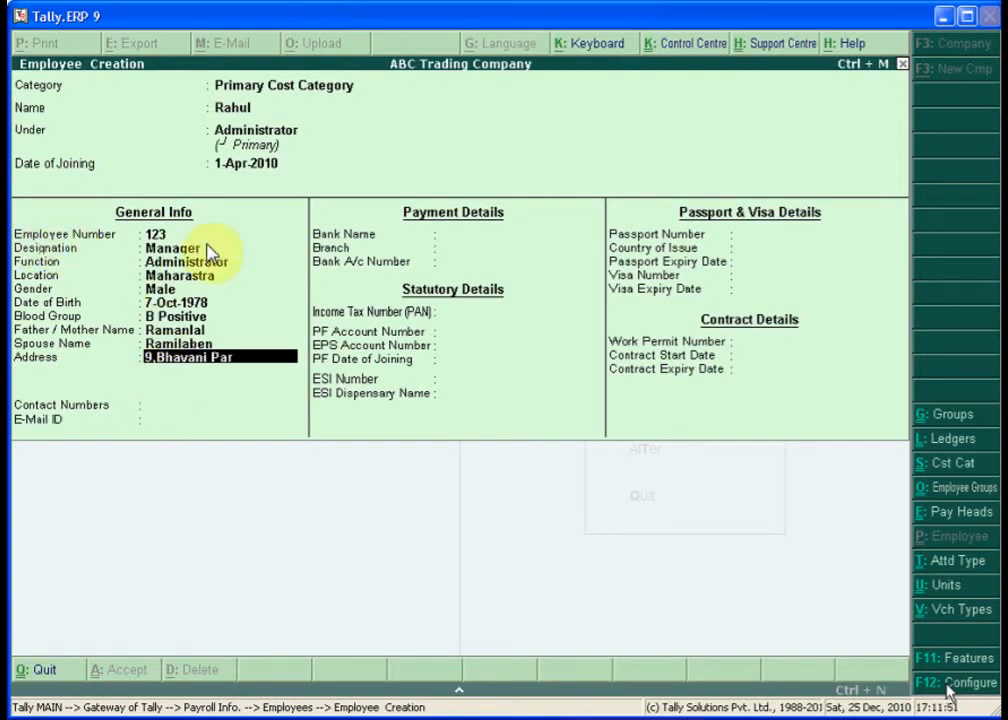
- Enter the employee's four-line postal address
key(Return)
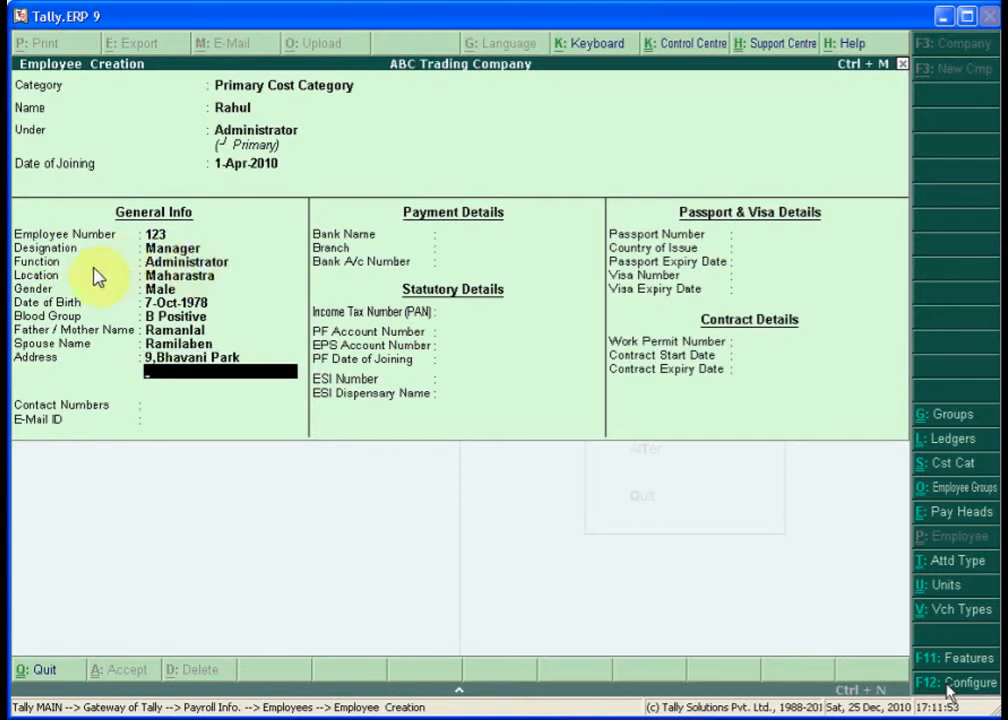
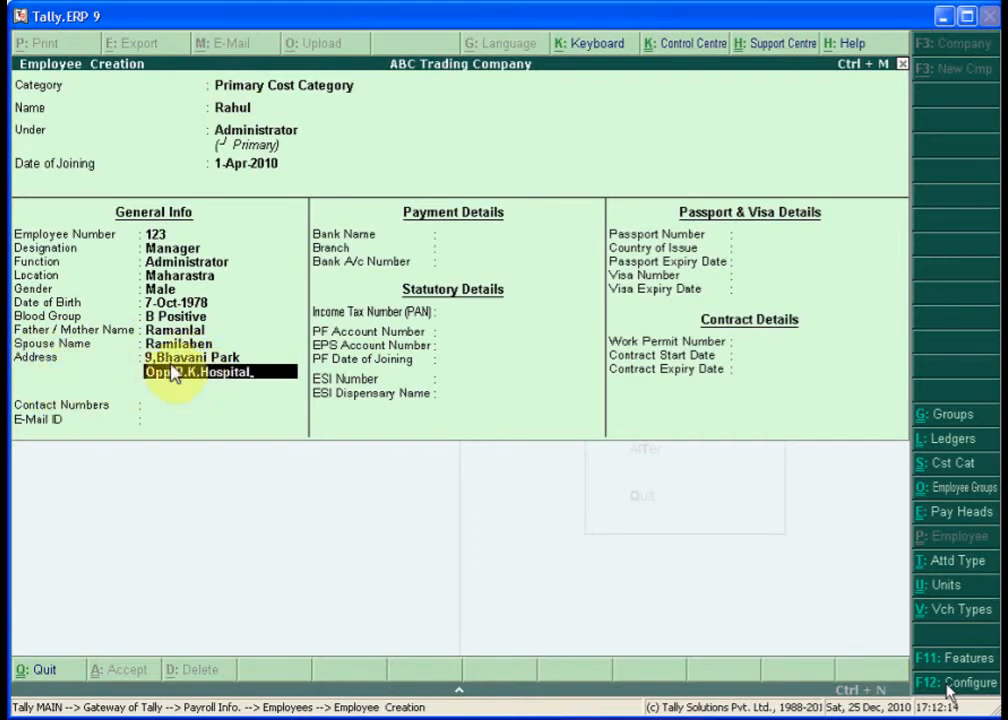
key(Return)
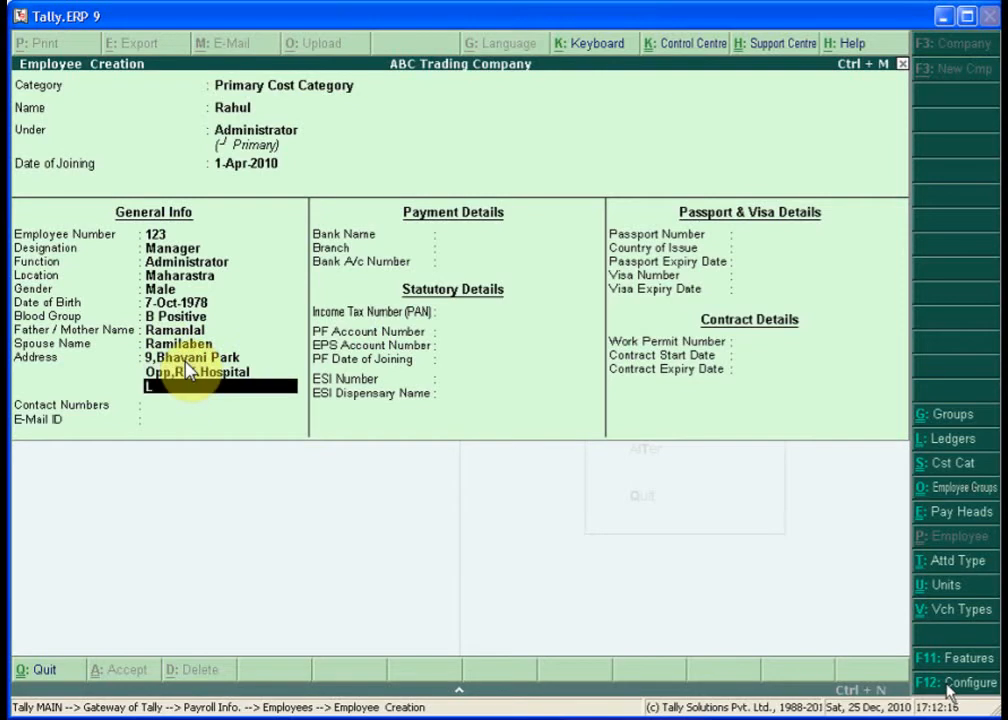
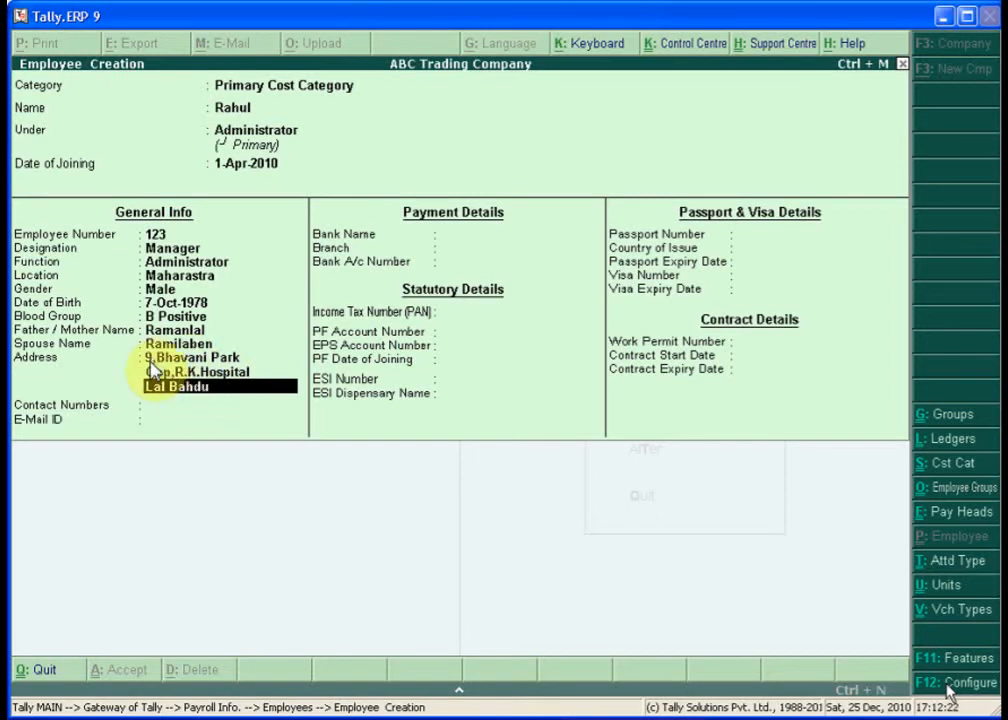
key(Return)
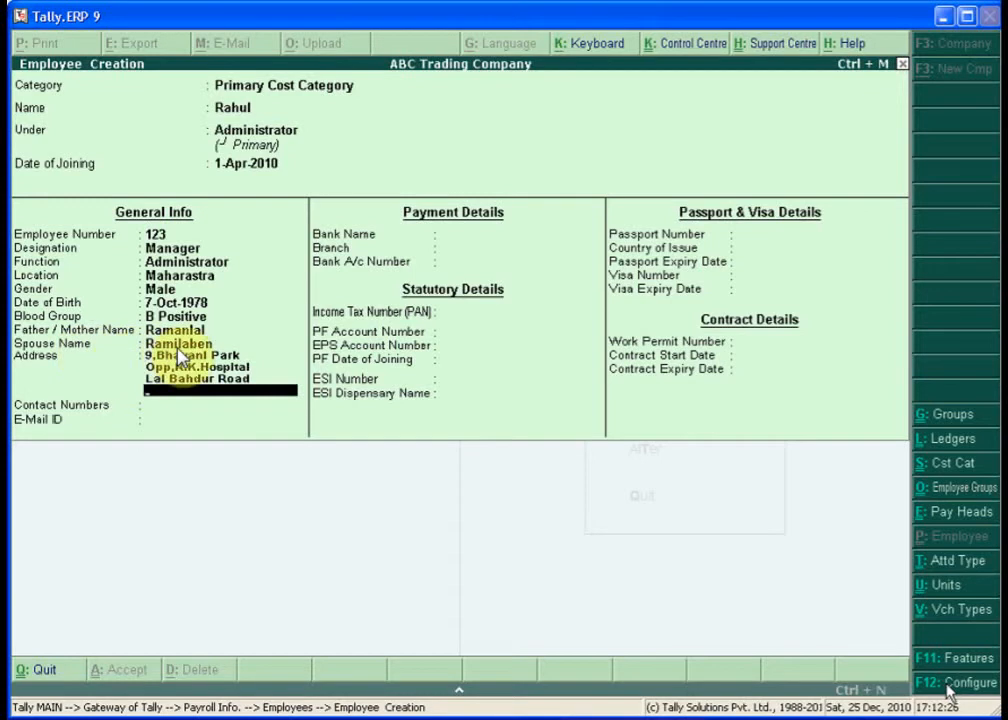
key(Return)
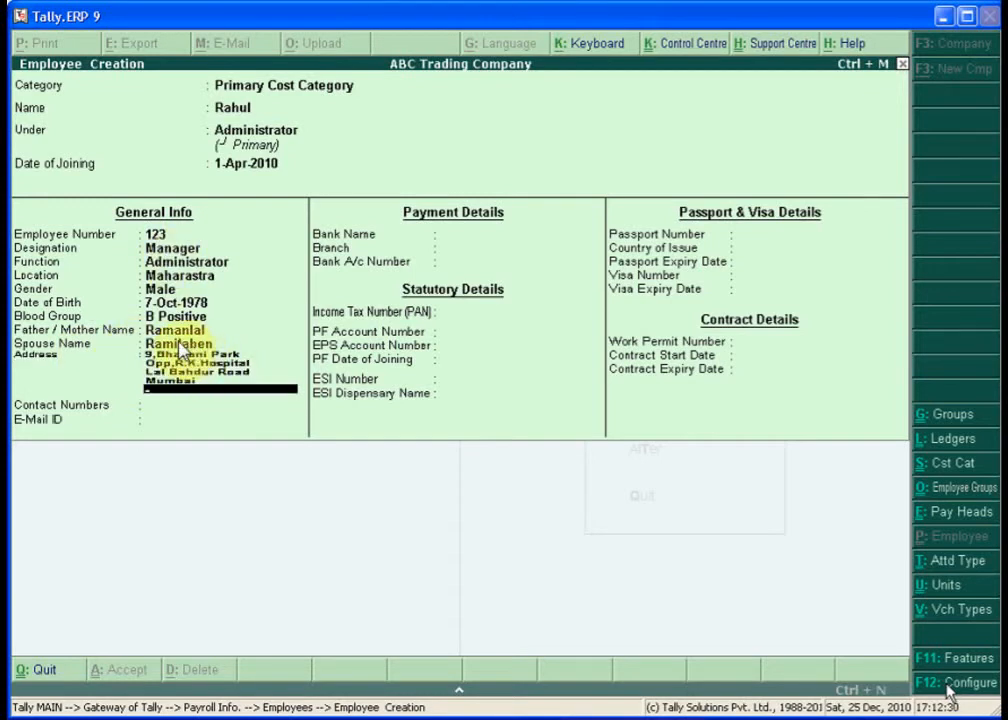
key(Return)
- Fill in the employee's contact number and e-mail ID
text(022-1)
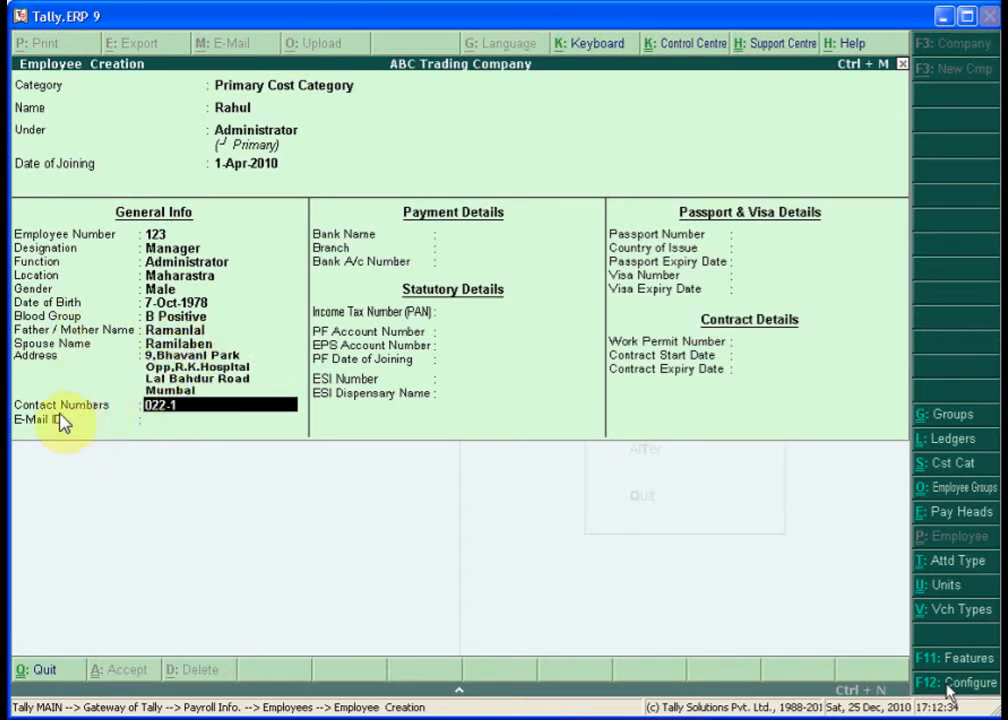
text(2121)
key(Return)
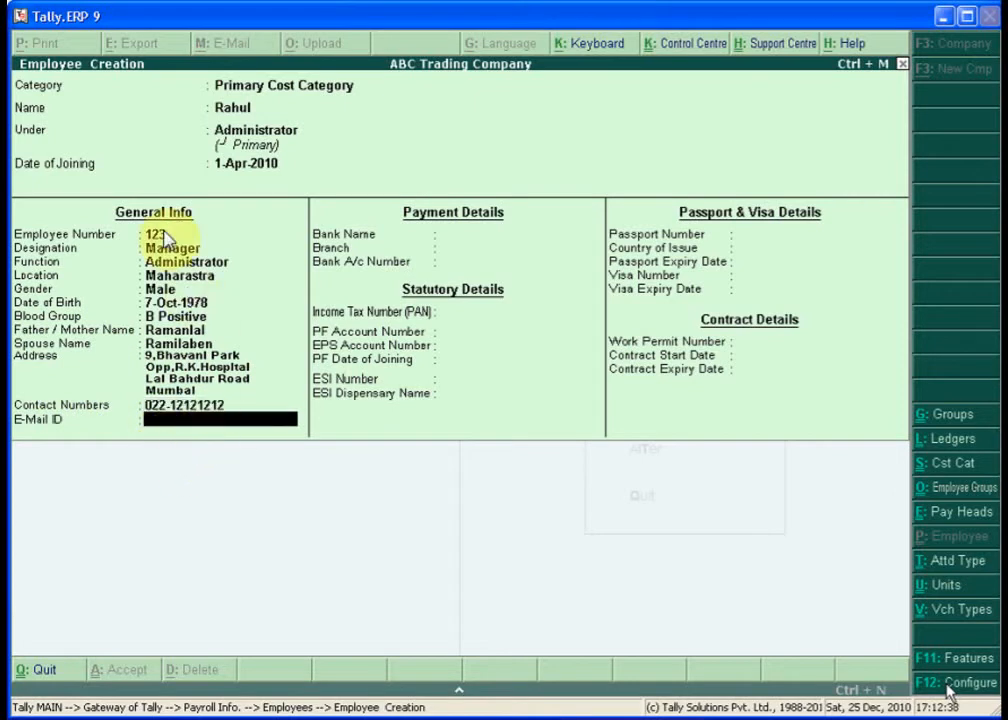
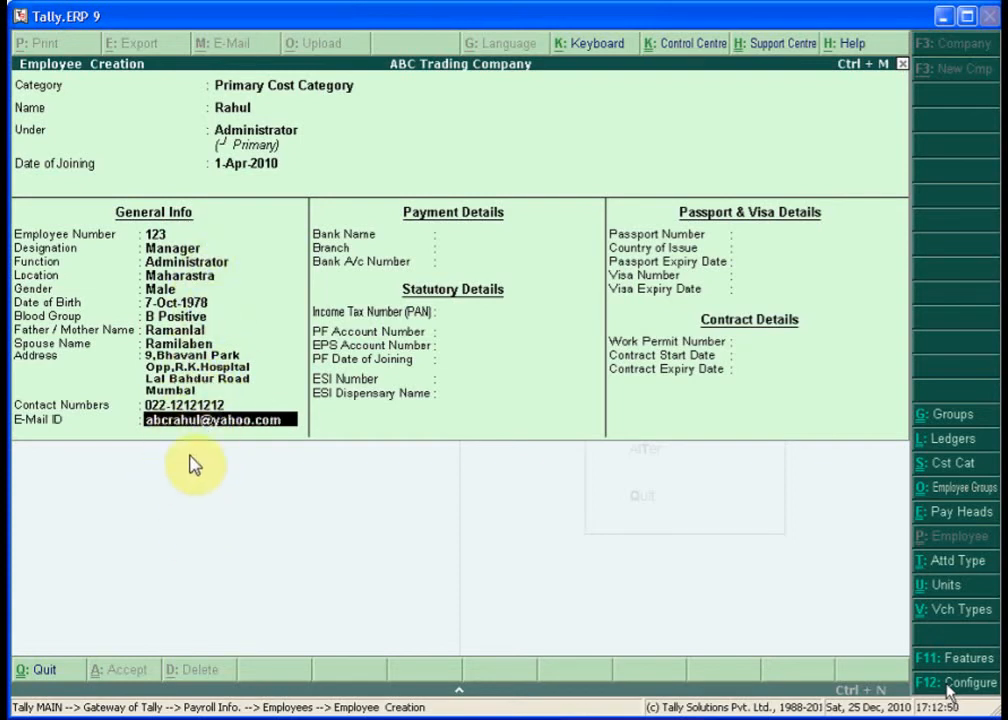
key(Return)
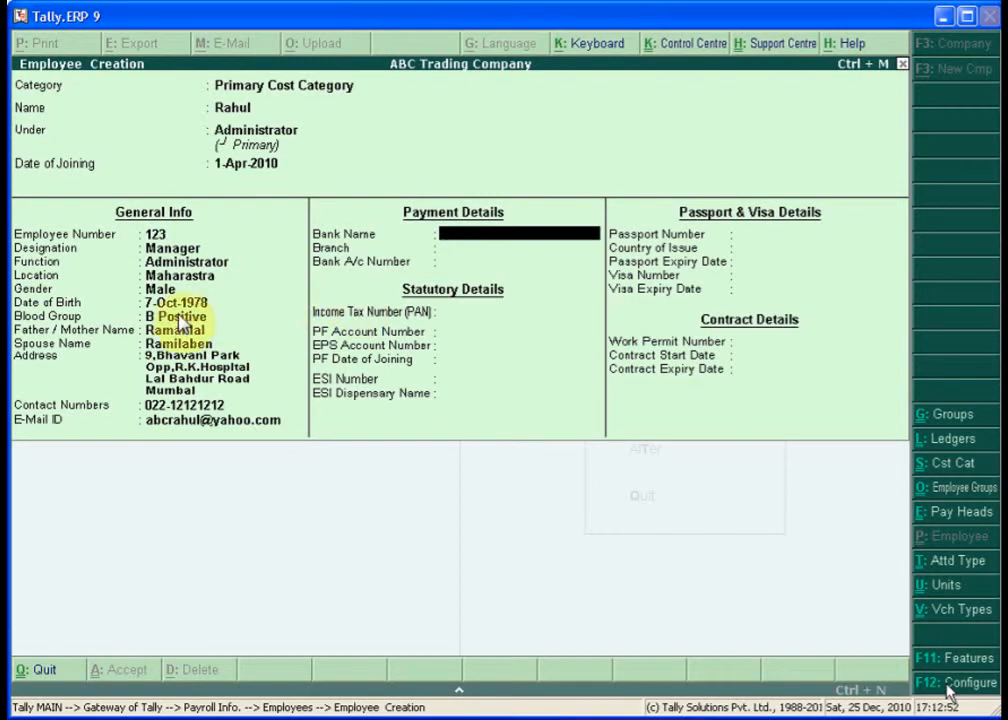
- Enter bank HDFC Bank, branch Dadar, and the employee's bank account number
text(HD)
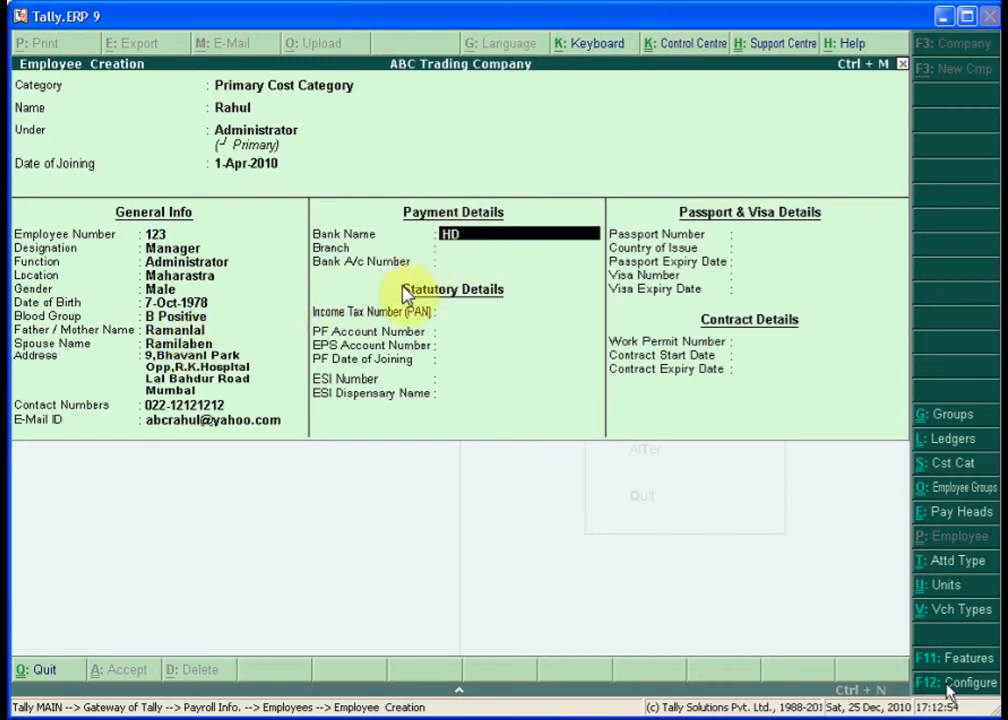
text(FC Bank.)
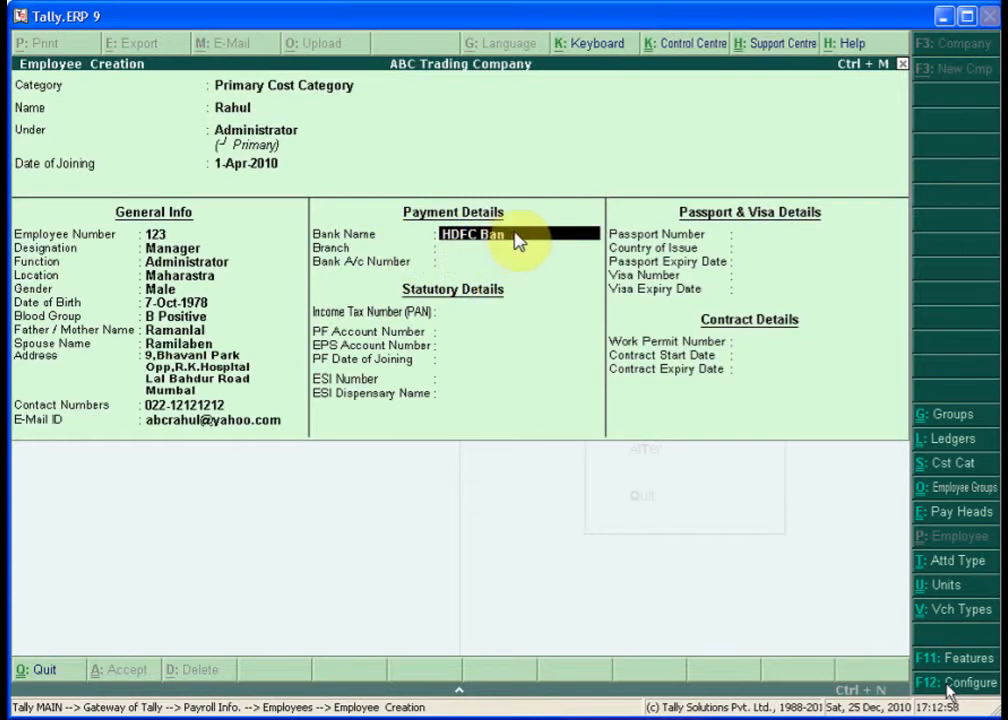
key(BackSpace)
key(Return)
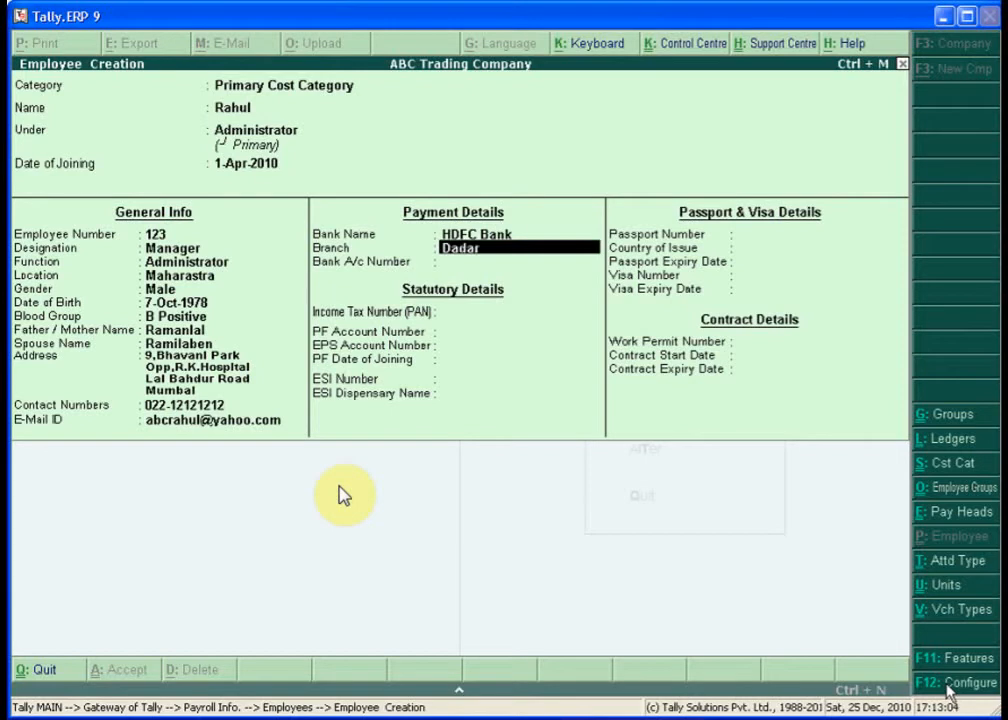
text(Dadar)
key(Return)
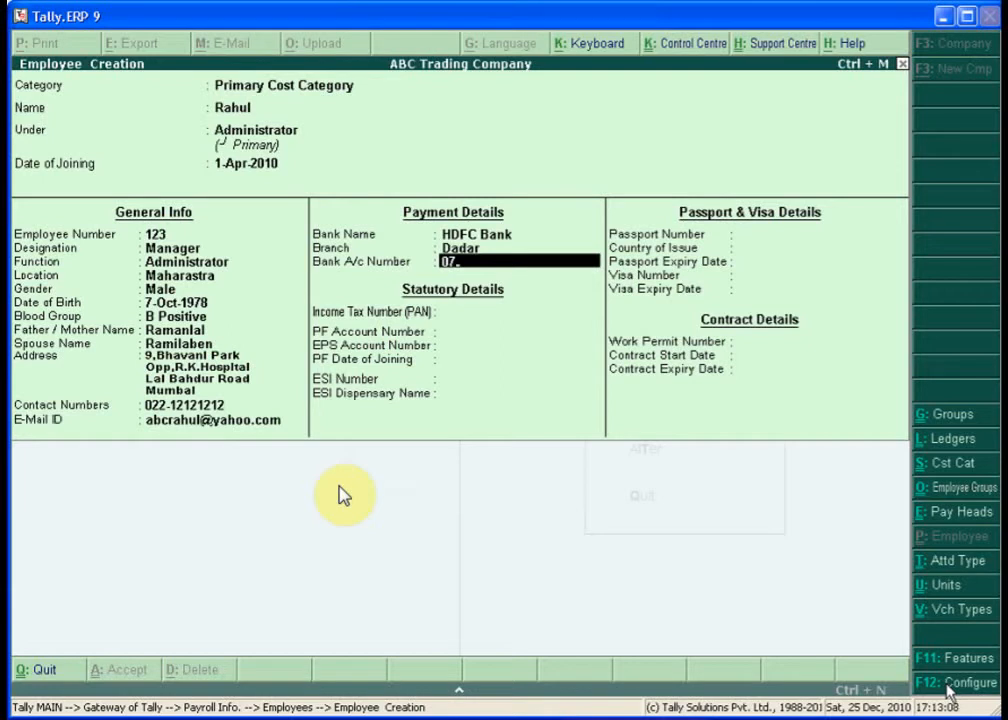
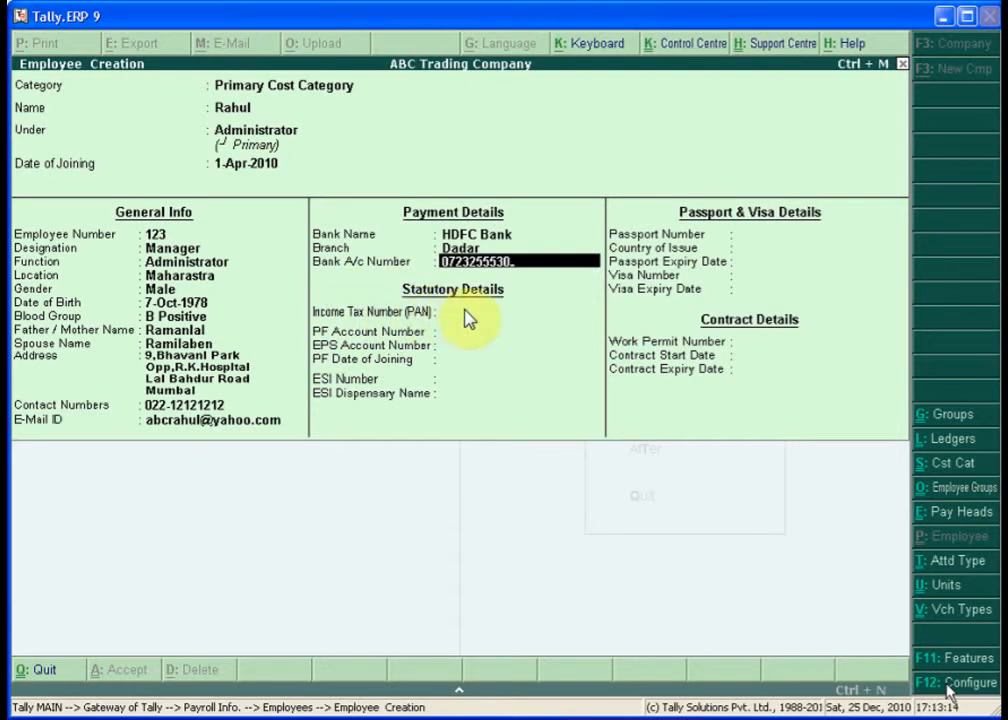
key(Return)
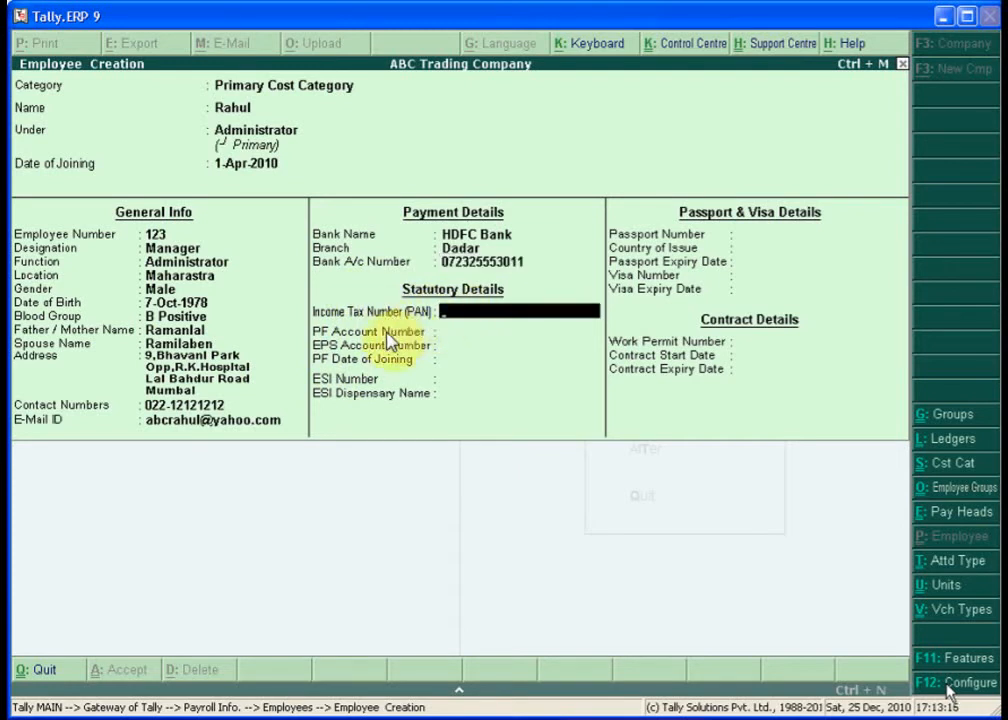
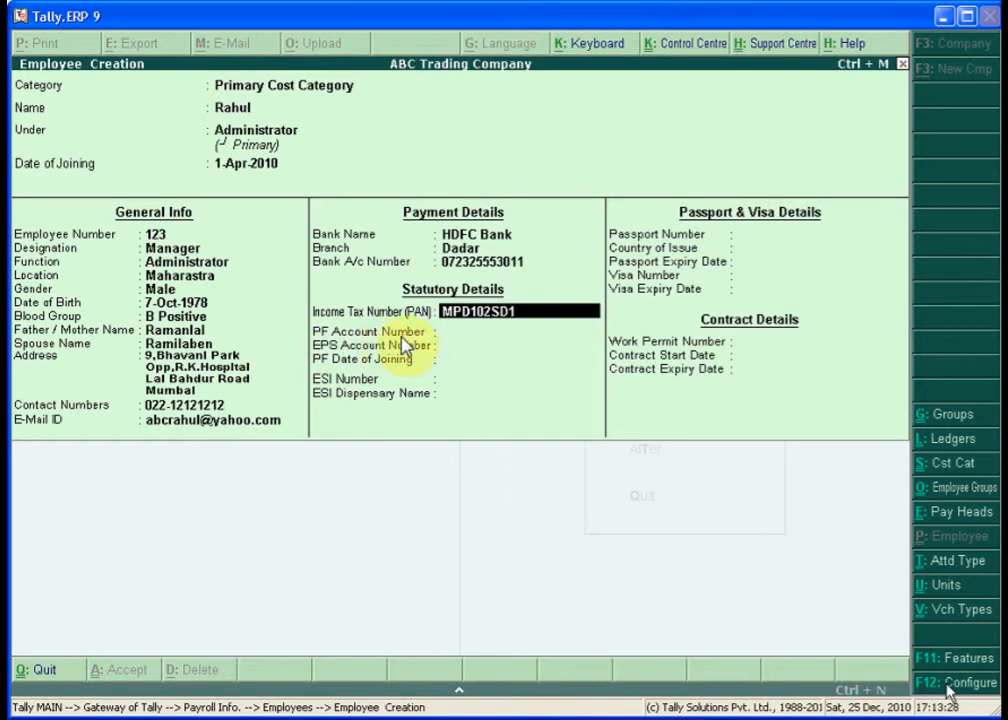
- Enter the employee's PAN and PF number, leaving the ESI fields blank
key(Return)
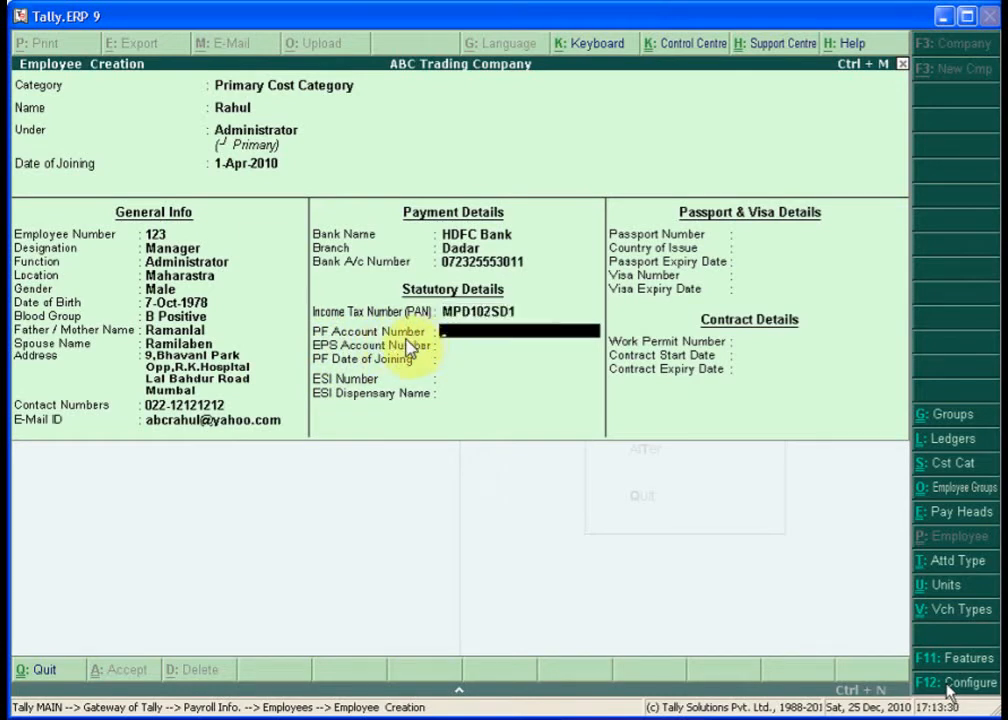
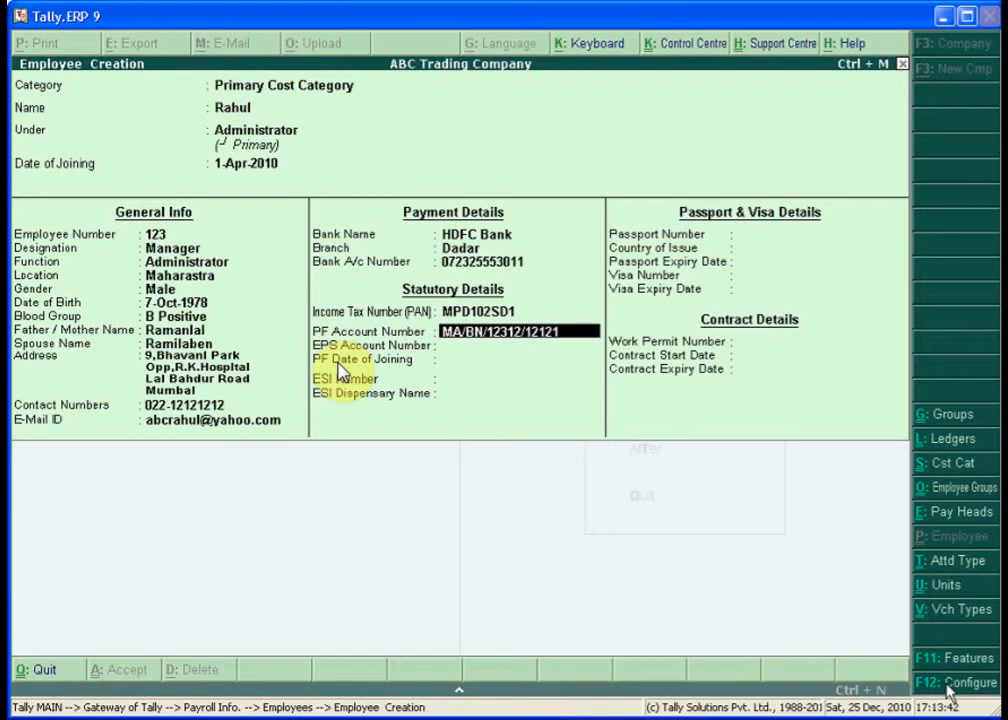
key(Return)
key(Return)
key(Return)
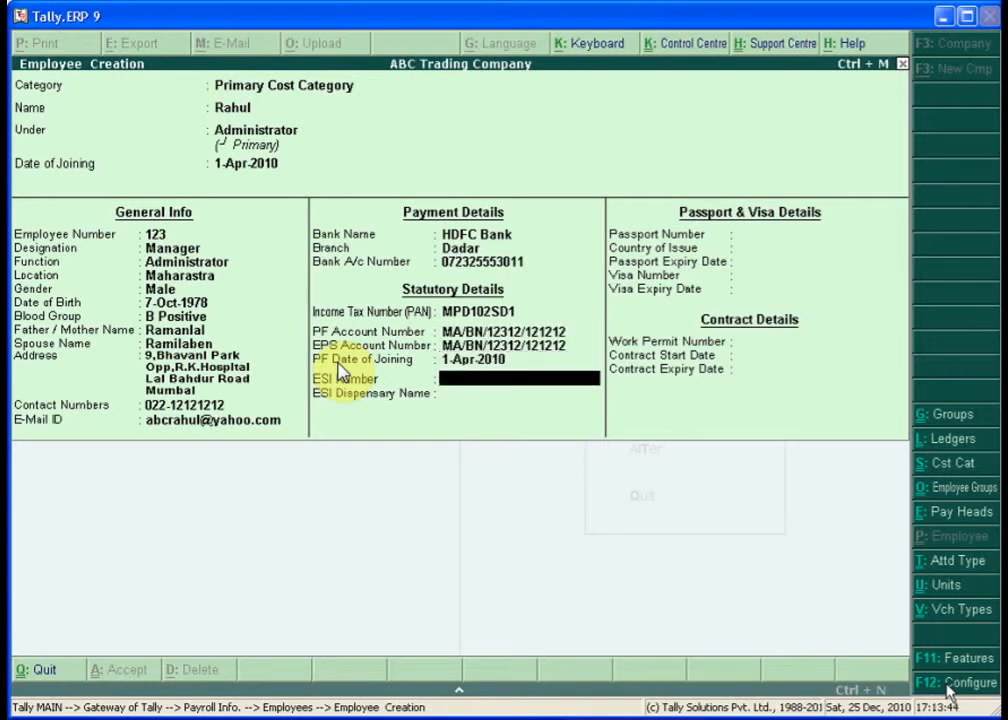
key(Return)
key(Return)
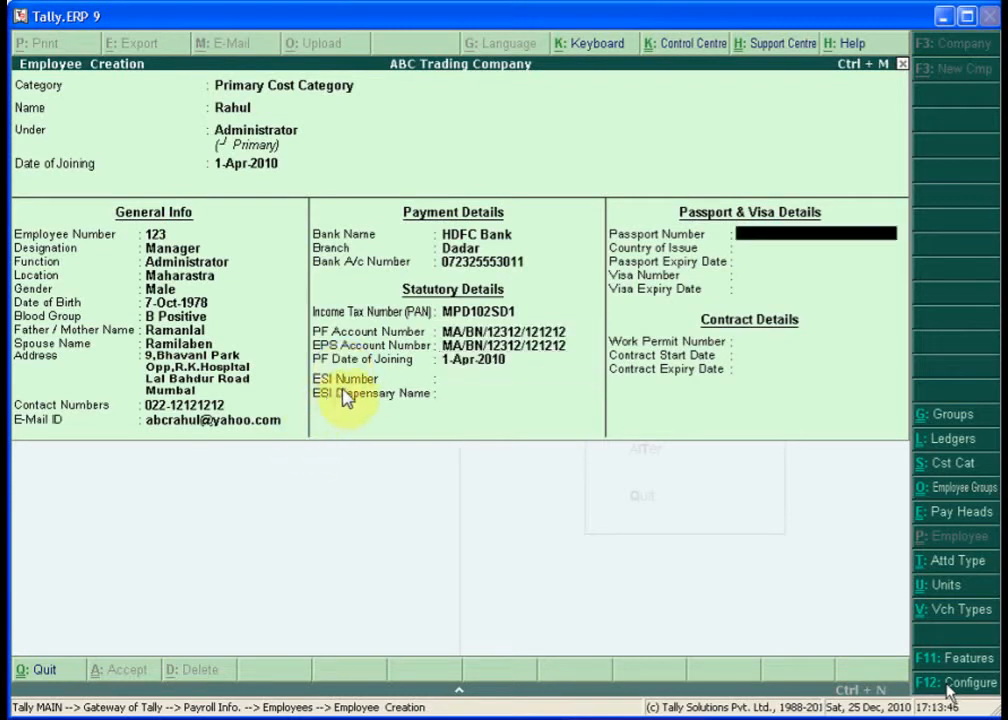
- Enter the passport number, issued in INDIA, expiring 10-12-2015, and save the employee
text(IND/)
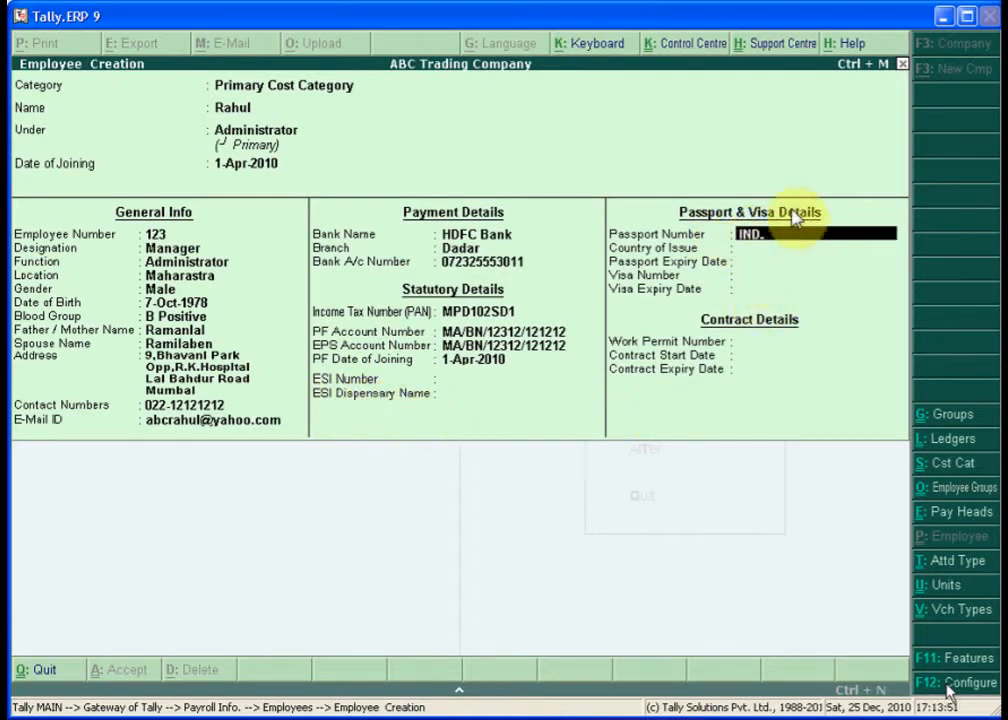
text(BN)
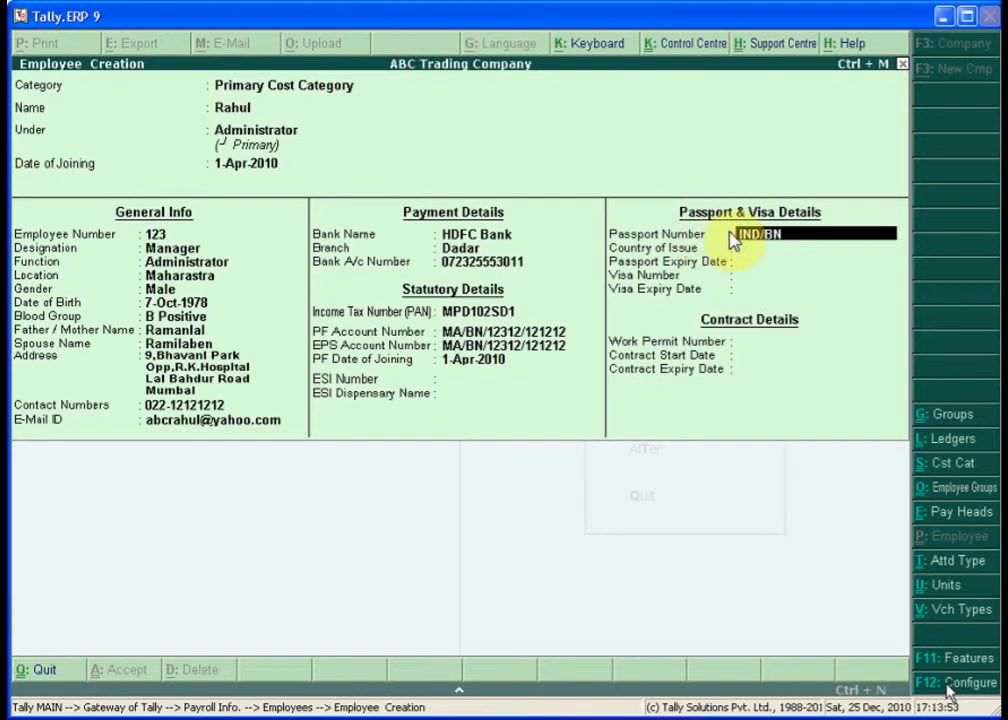
text(./PASS123)
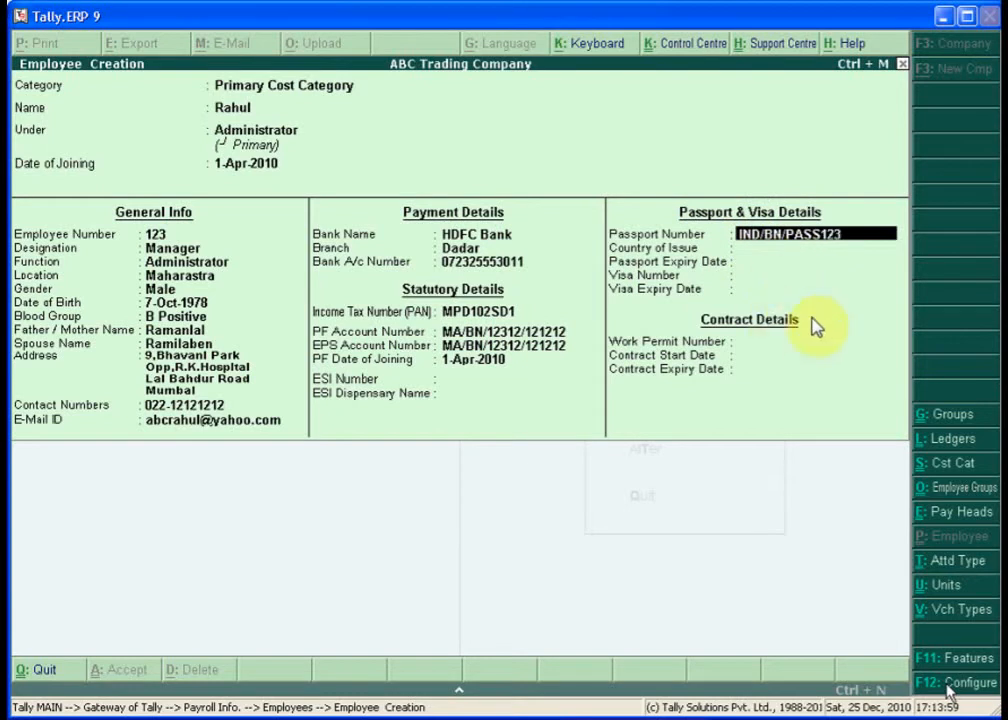
text(/456)
key(Return)
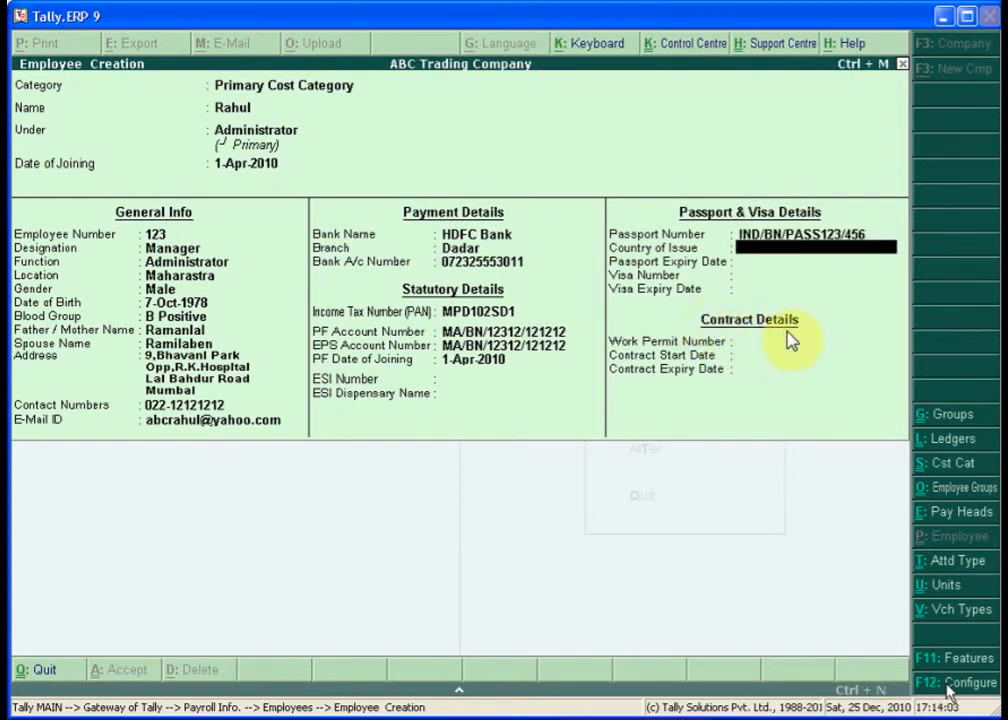
text(INDIA)
key(Return)
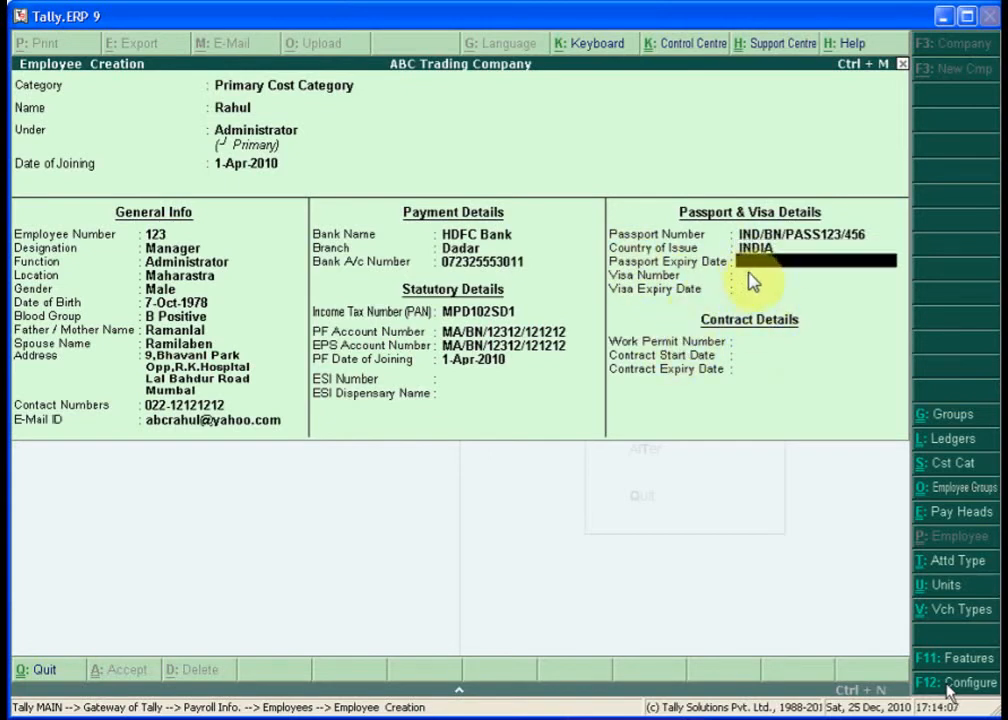
text(10)
text(-)
text(12-)
text(2015)
key(Return)
key(Return)
key(Return)
key(Return)
key(Return)
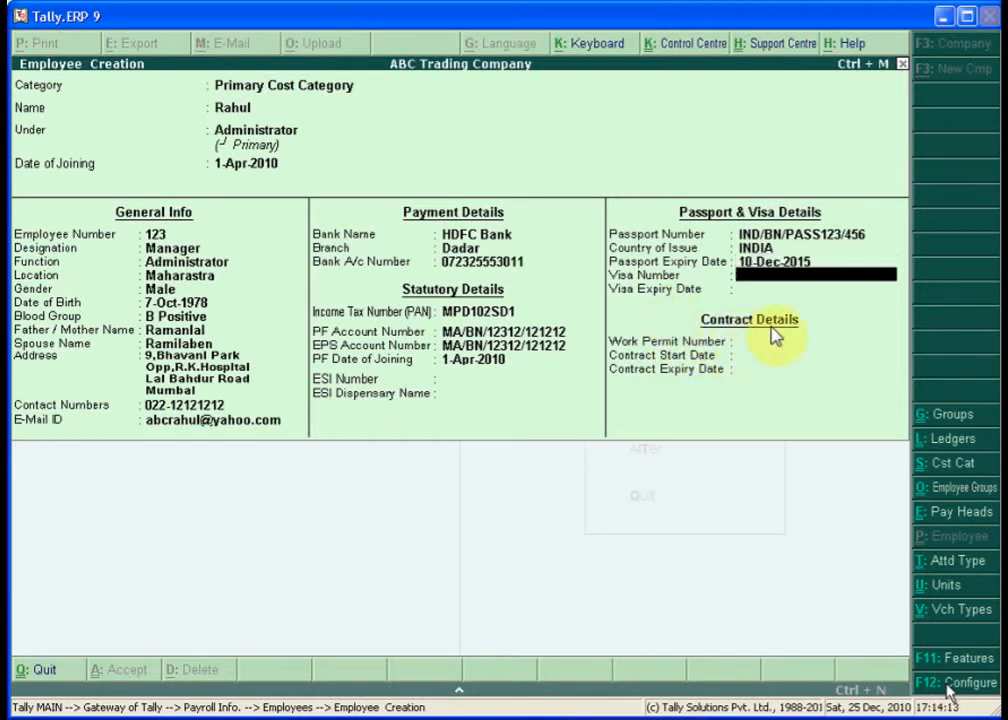
key(Return)
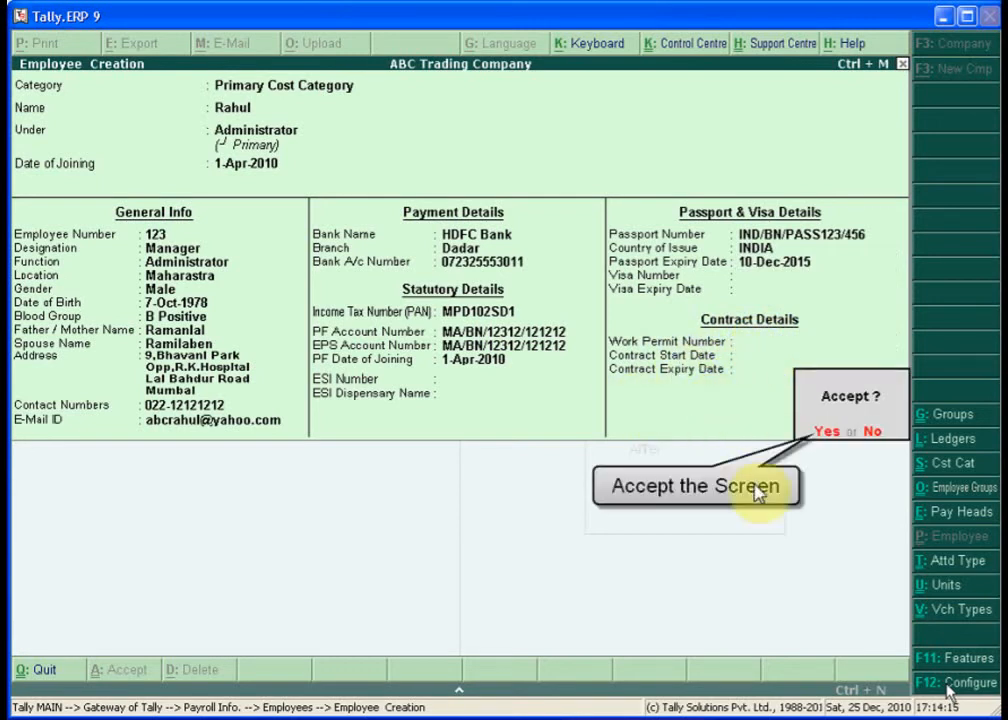
click(830, 436)
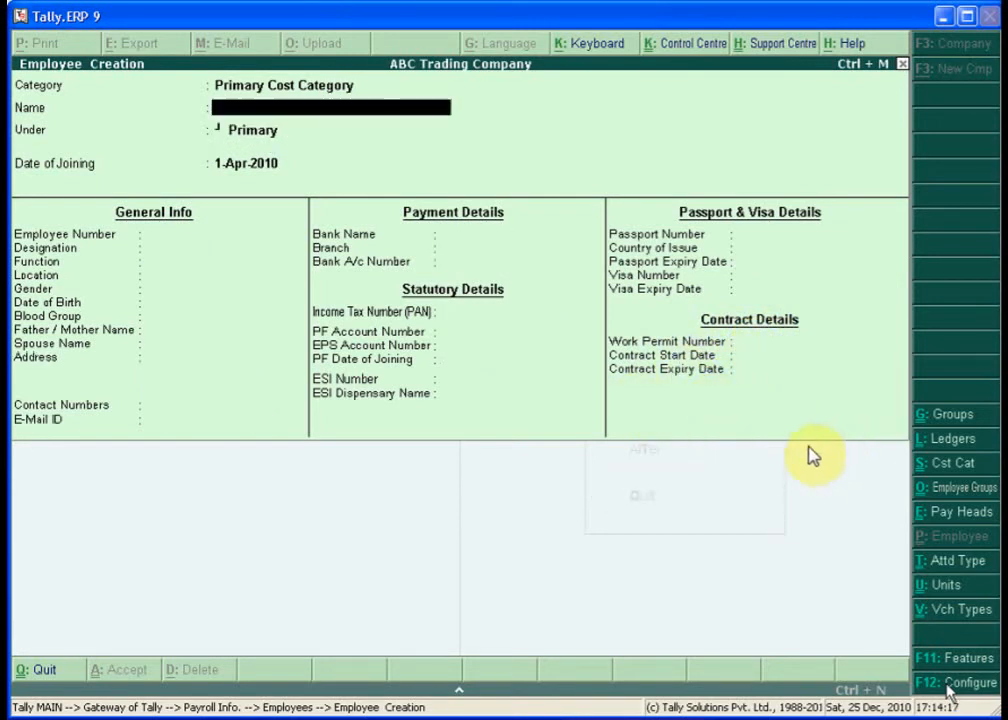
- Quit employee creation and start a new unit under Payroll Info's Units (Work)
key(Escape)
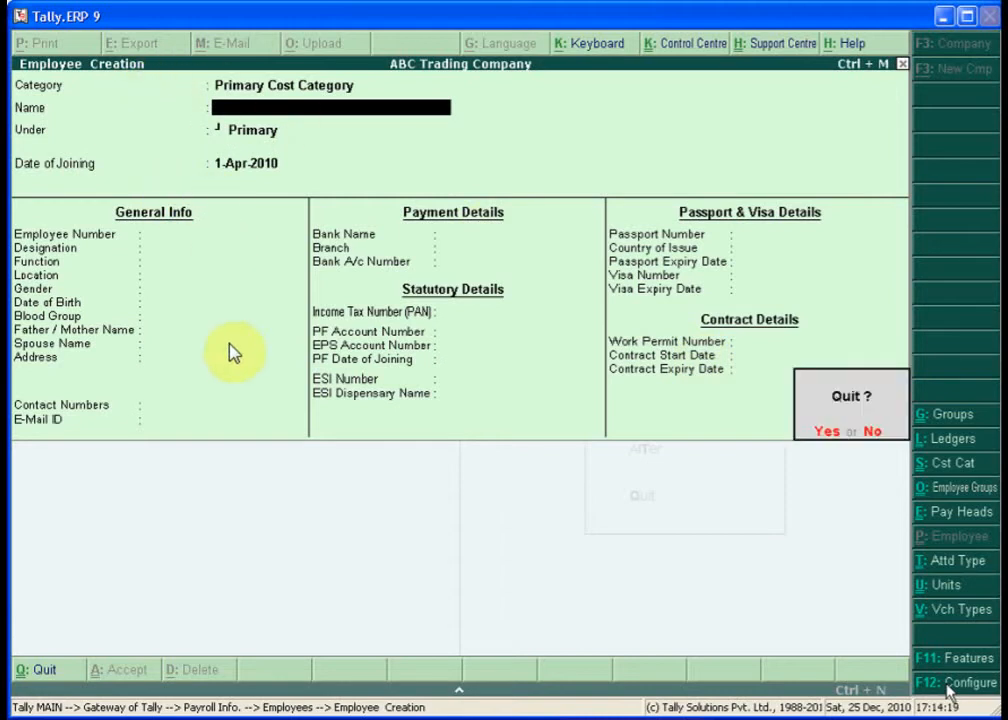
key(Return)
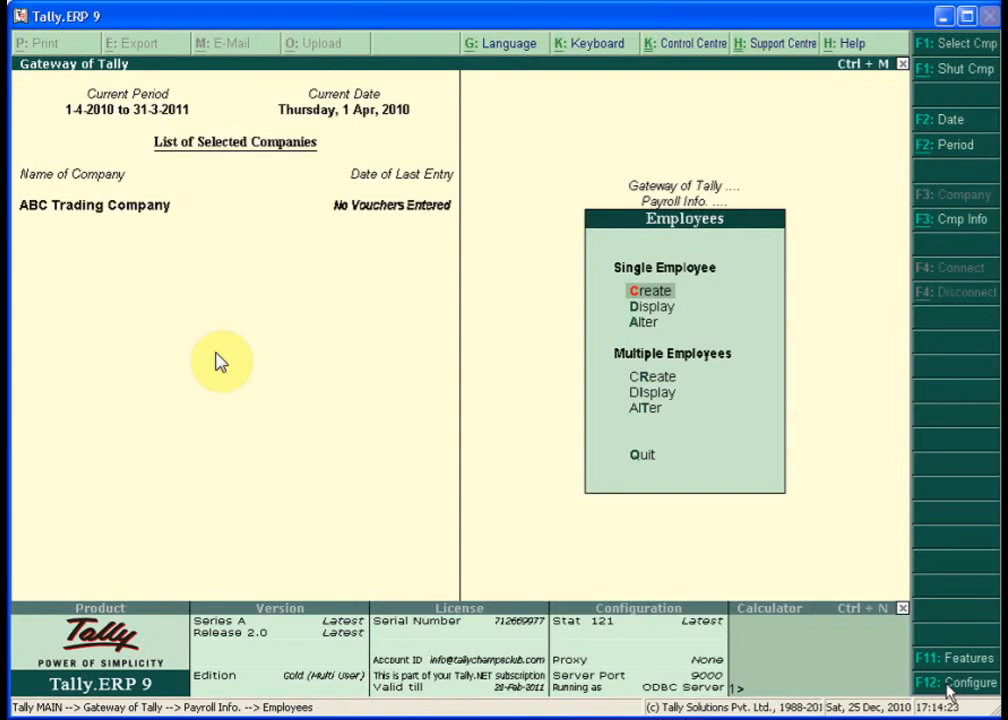
key(Escape)
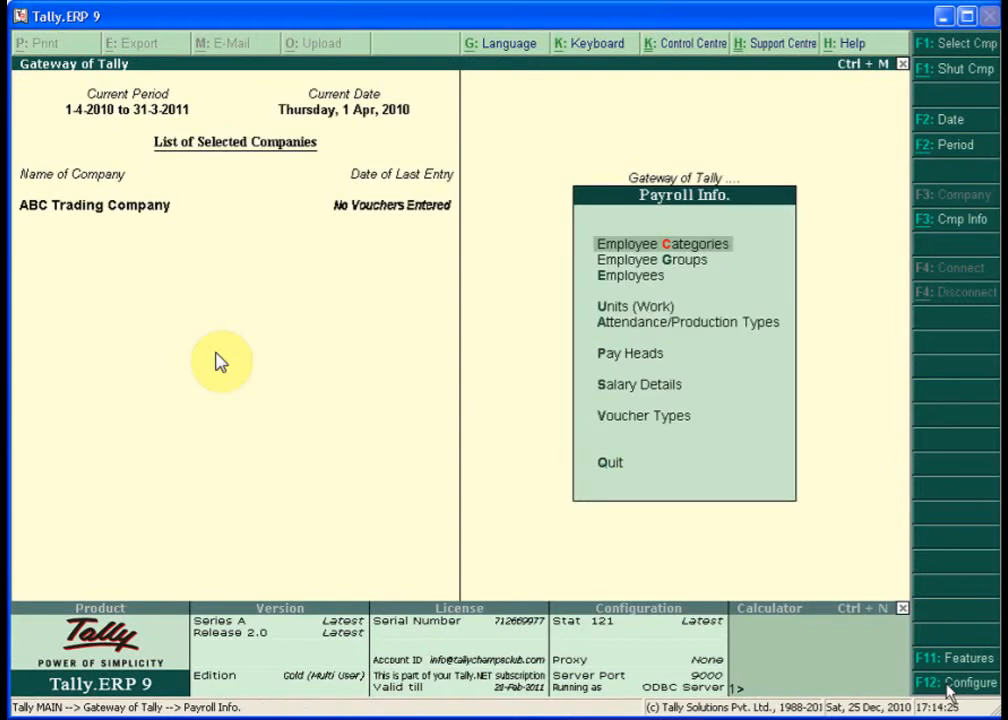
key(Down)
key(Down)
key(Down)
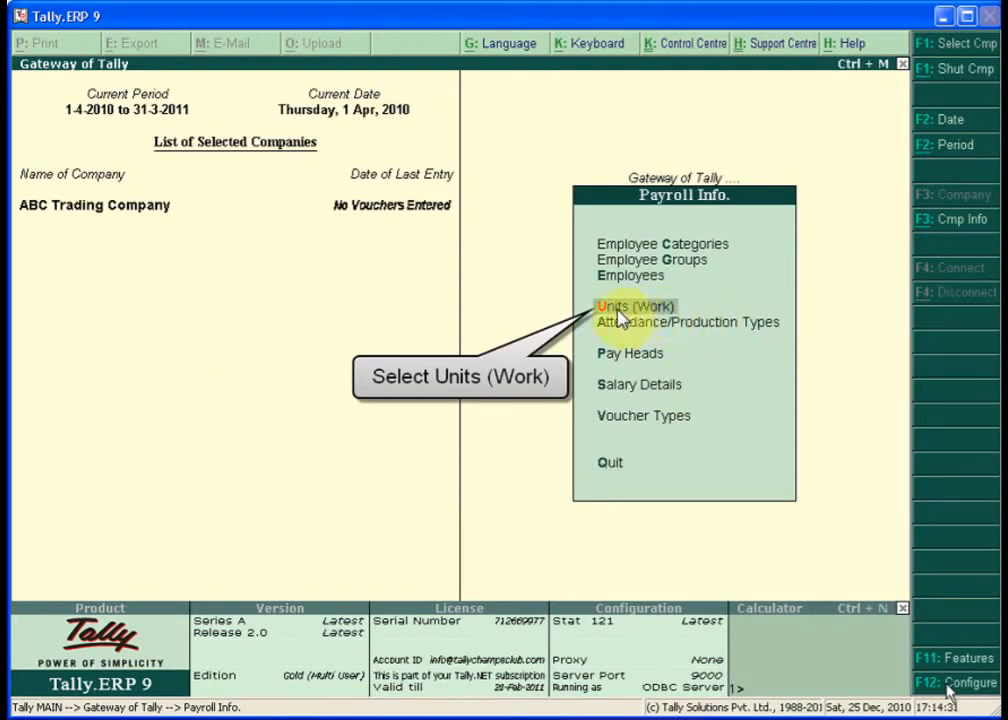
key(Return)
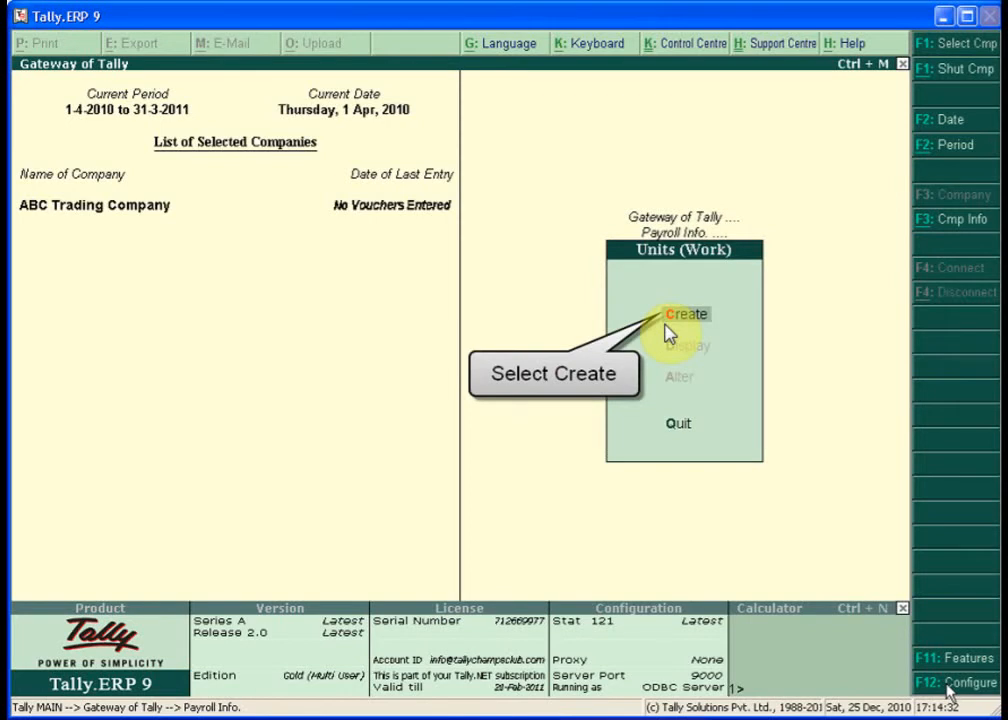
click(668, 328)
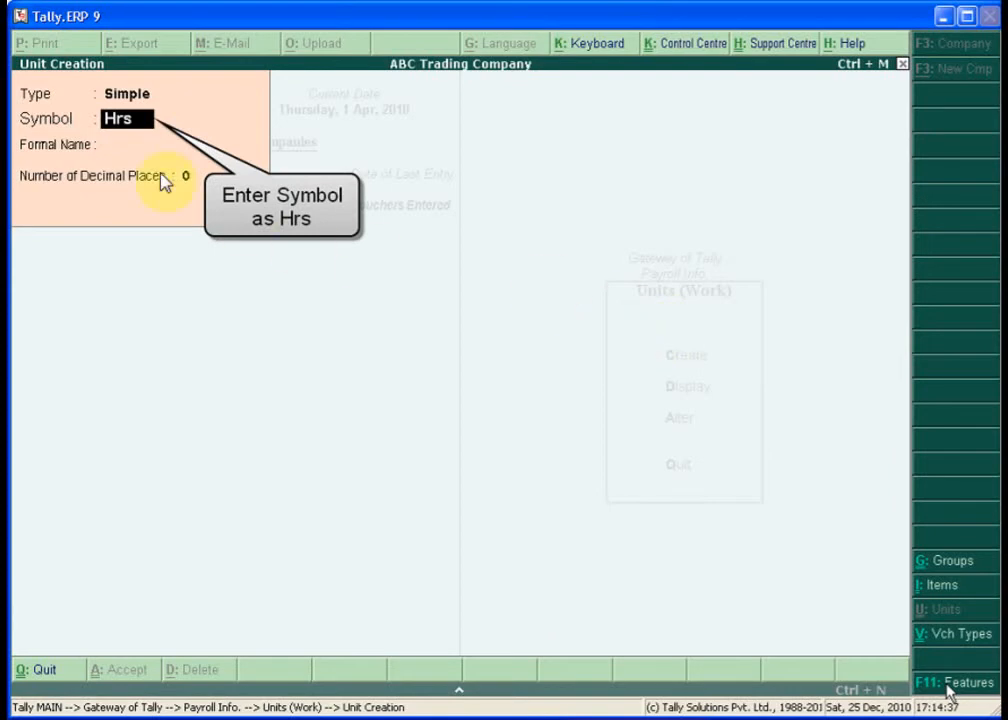
- Create the simple work unit Hrs with formal name Hours
text(Hrs)
key(Return)
text(Hours)
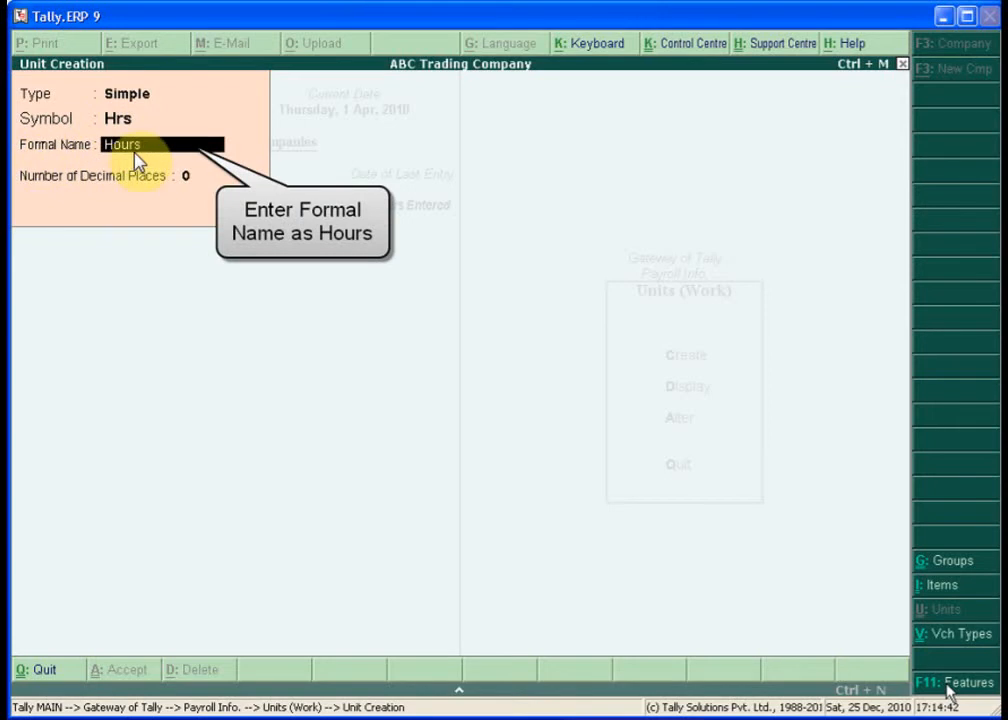
key(Return)
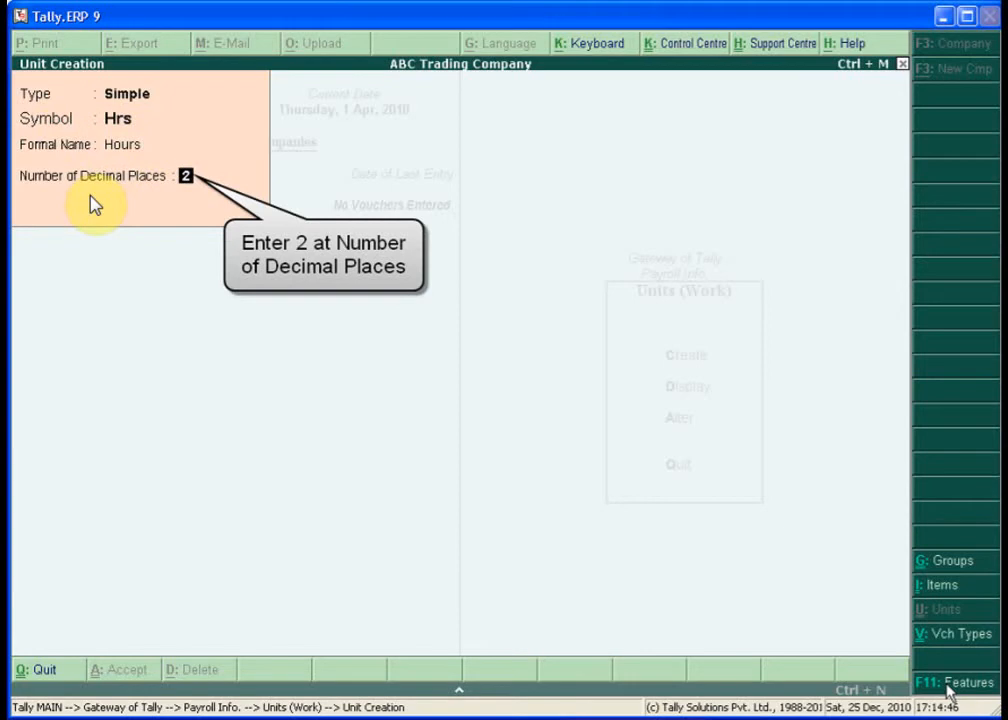
key(Return)
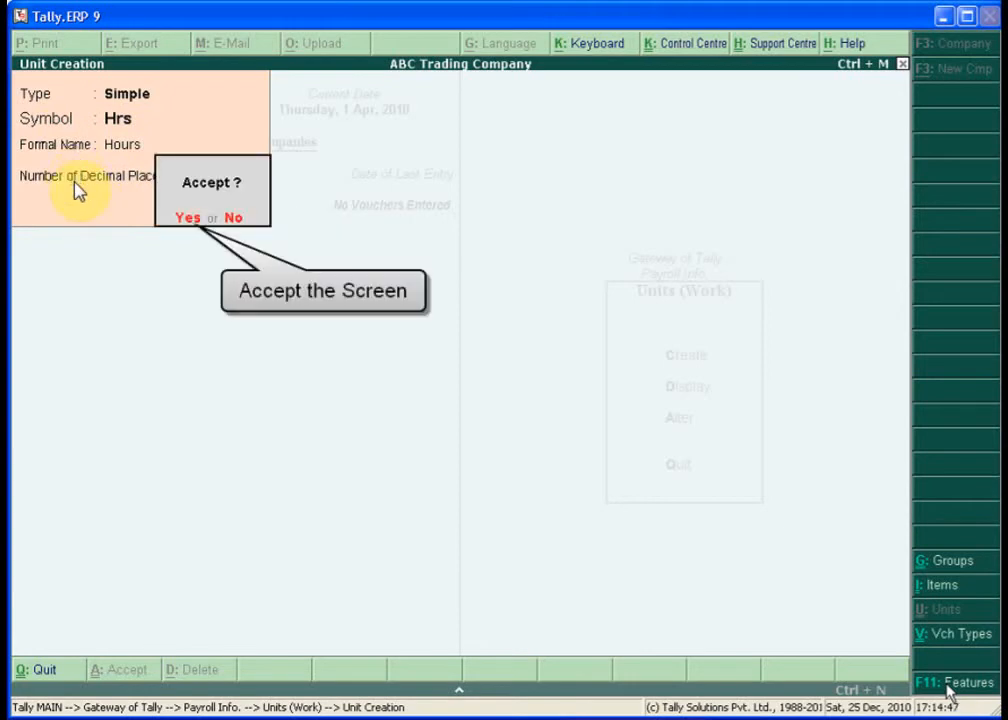
key(y)
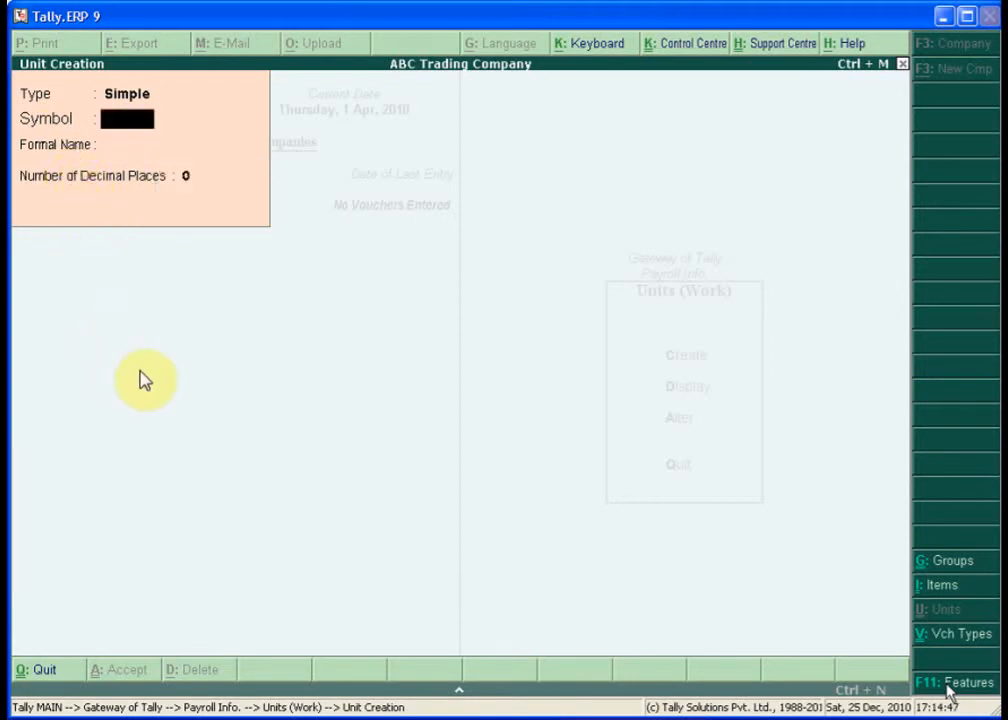
- Create the work unit Mins with formal name Minuts and 2 decimal places
text(Mins)
key(Return)
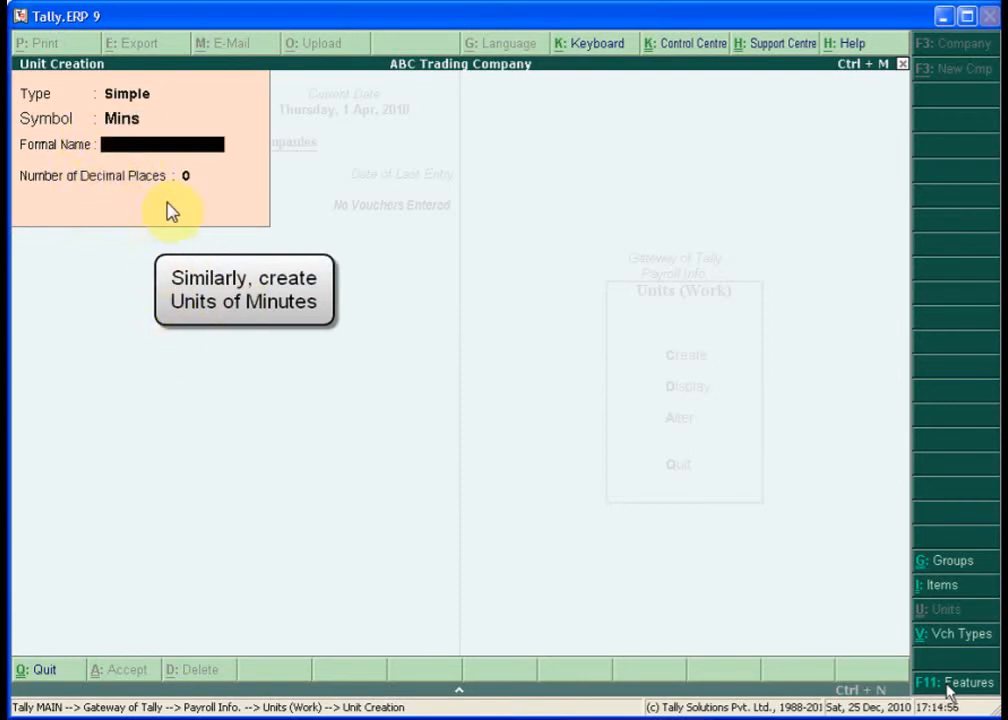
text(Minuts)
key(Return)
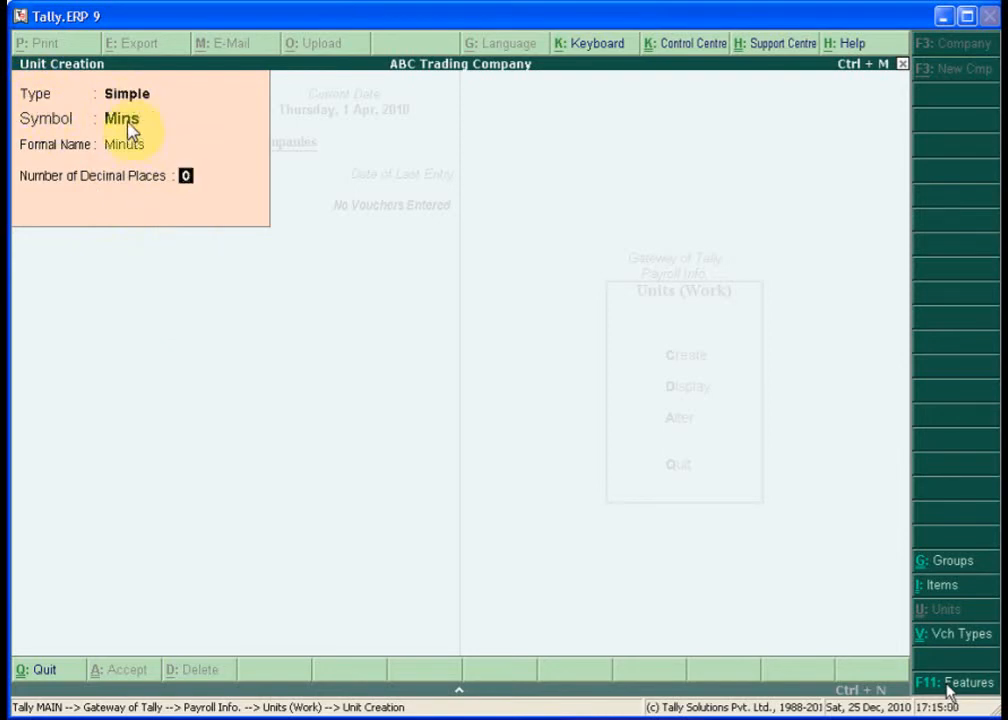
text(2)
key(Return)
key(Return)
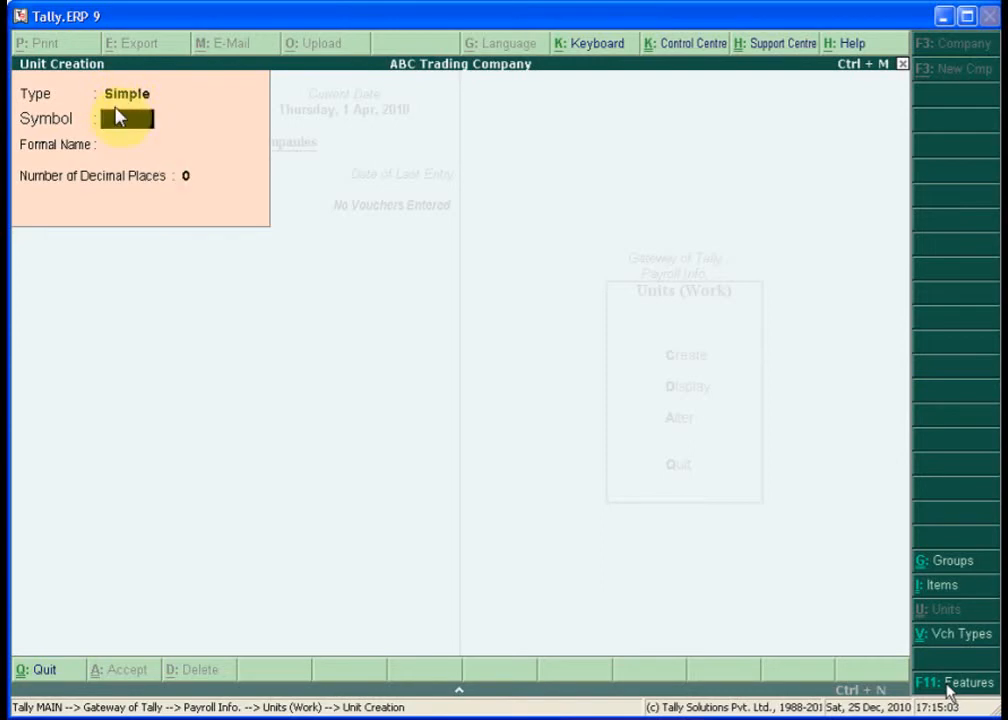
key(BackSpace)
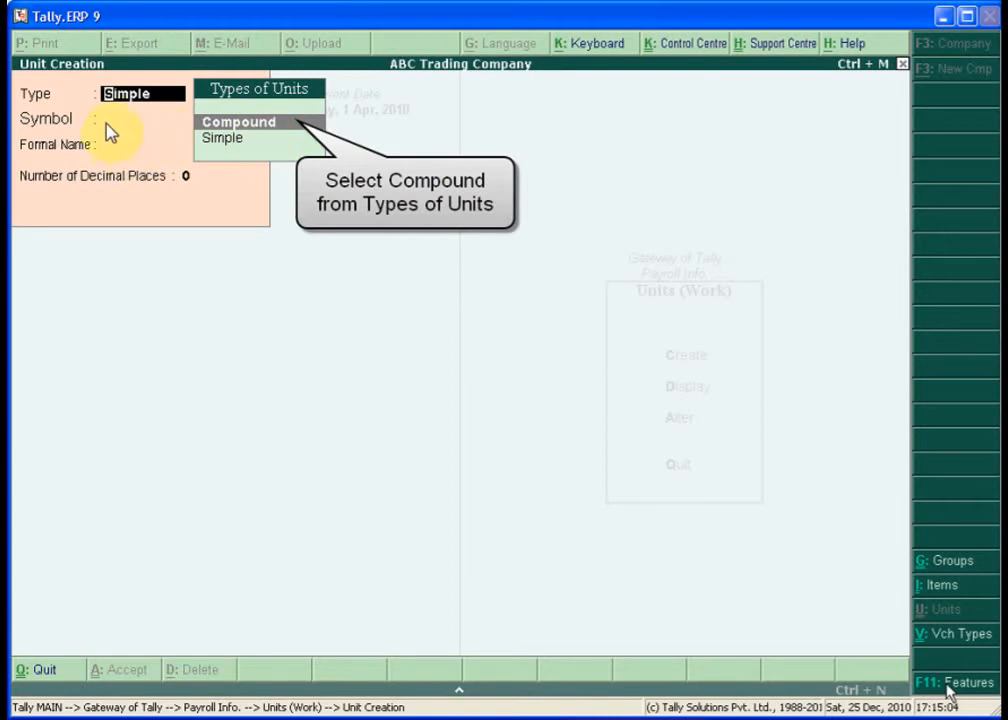
- Create the compound unit Hrs of 60 Mins, then exit unit creation
key(Return)
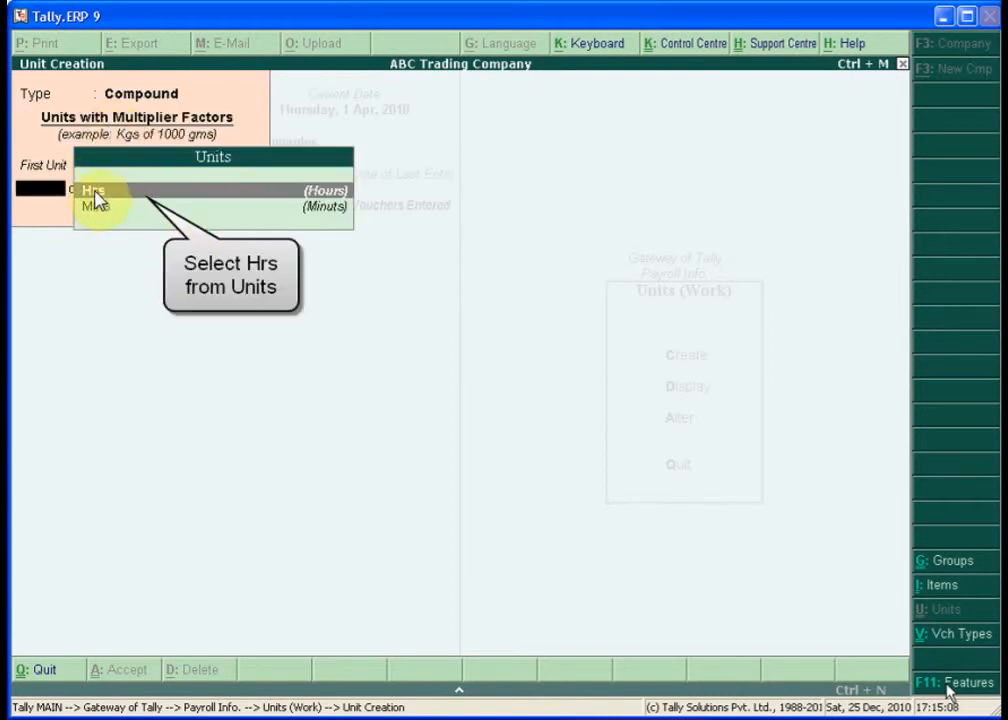
click(132, 192)
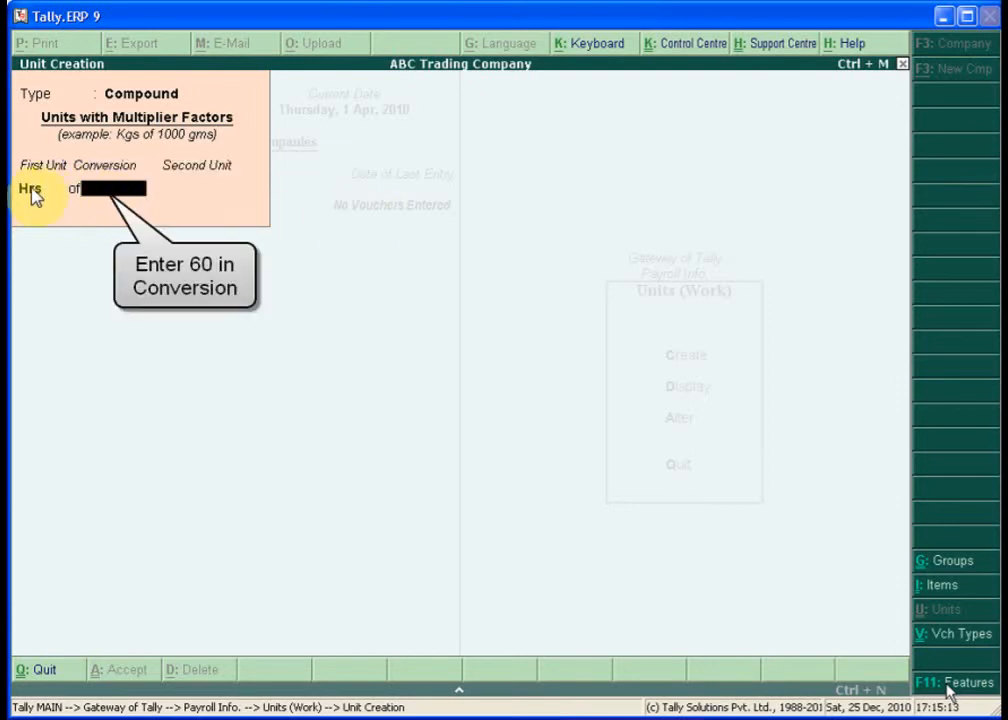
text(60)
key(Return)
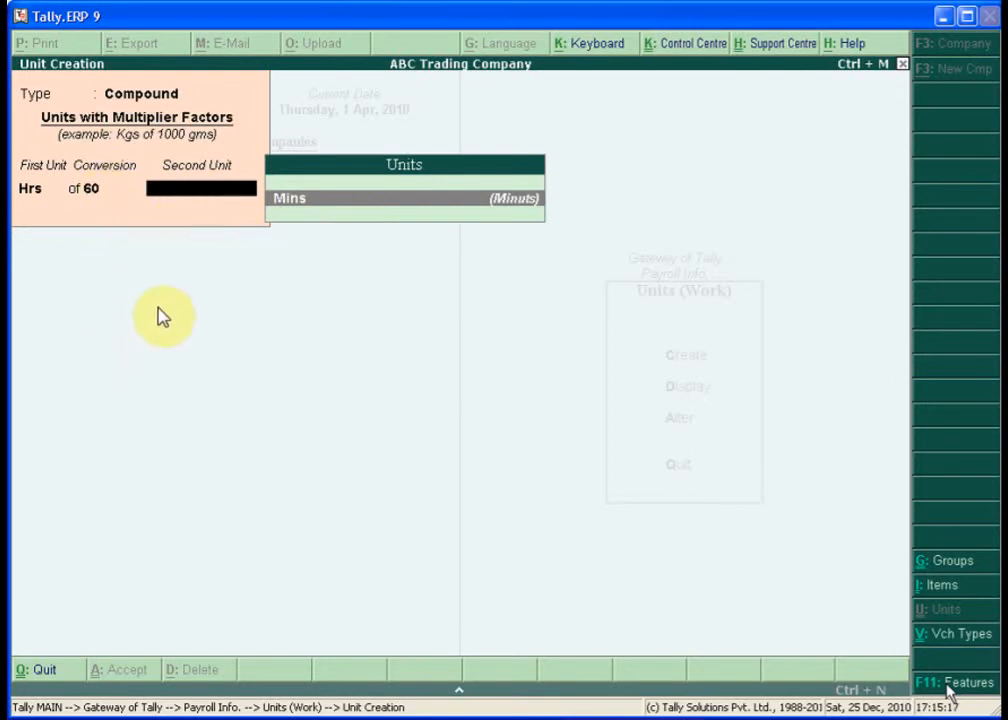
key(Return)
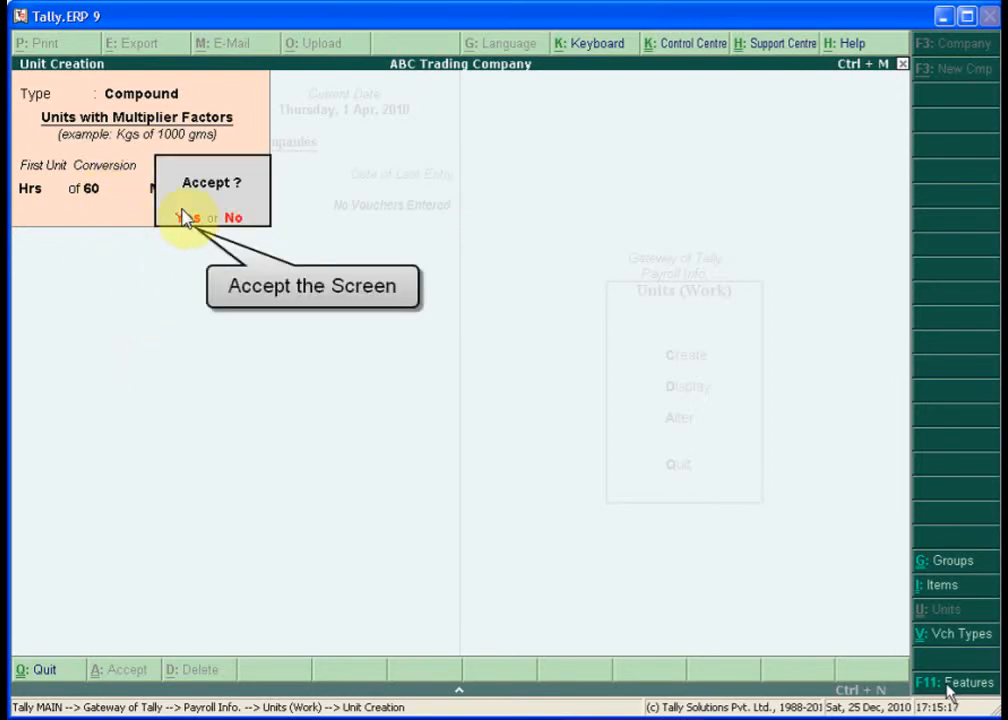
key(Return)
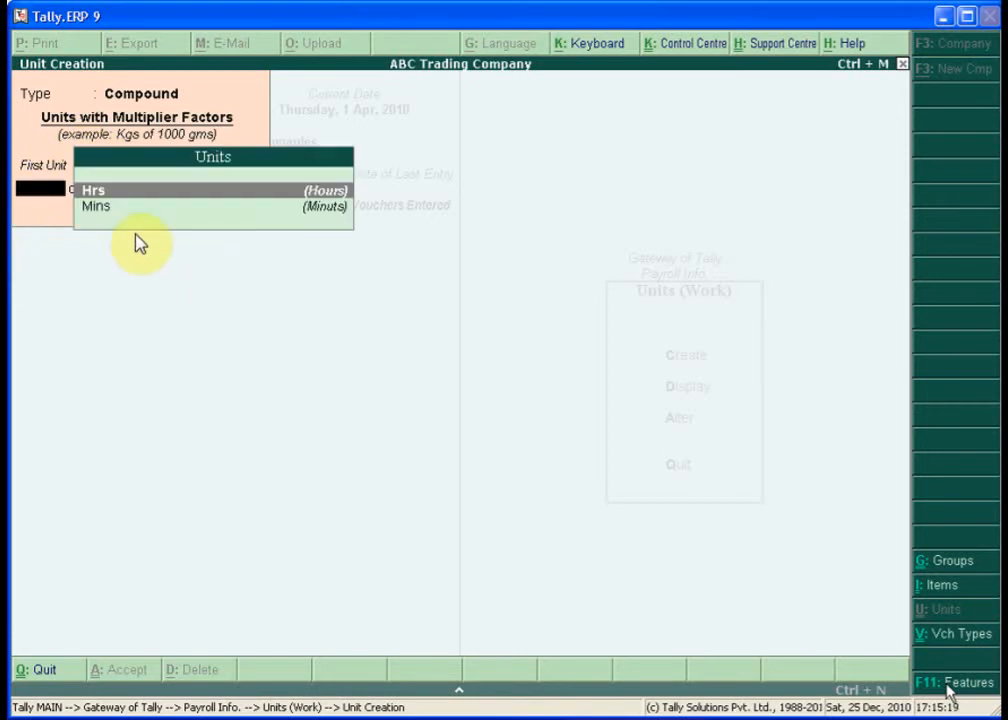
key(Escape)
key(Return)
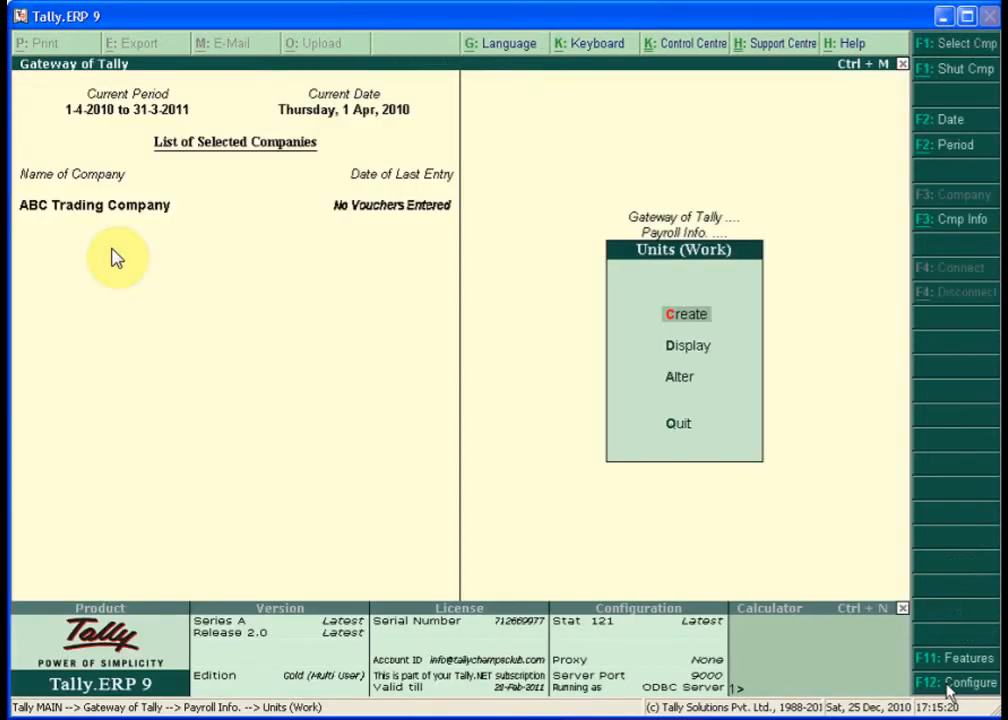
- Go to Attendance/Production Types in Payroll Info and start a new type
key(Escape)
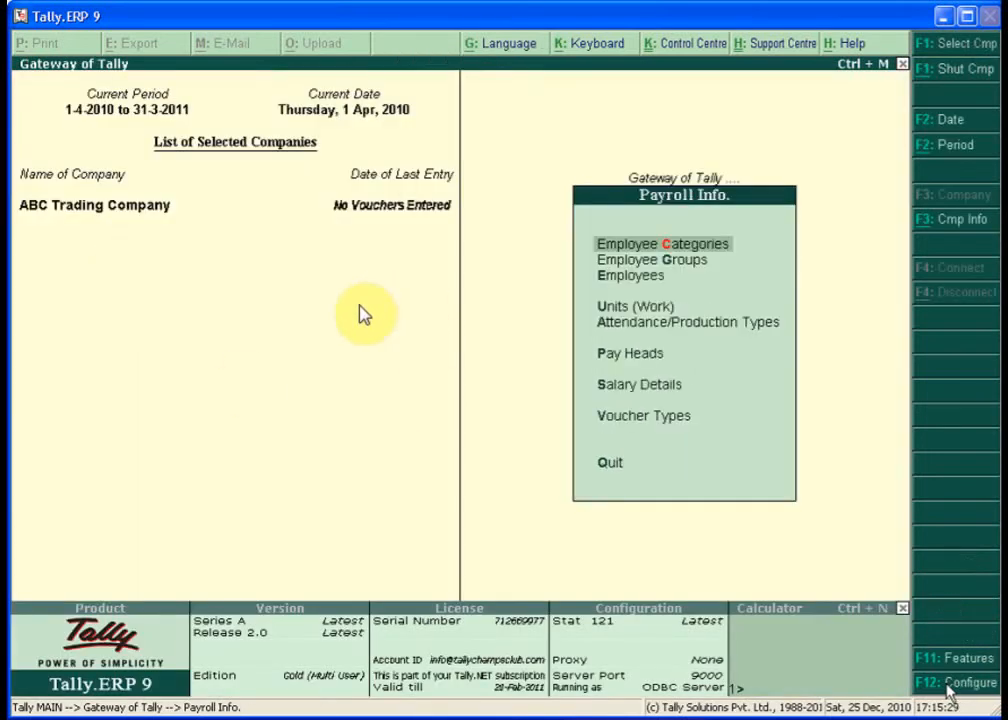
key(Down)
key(Down)
key(Down)
key(Down)
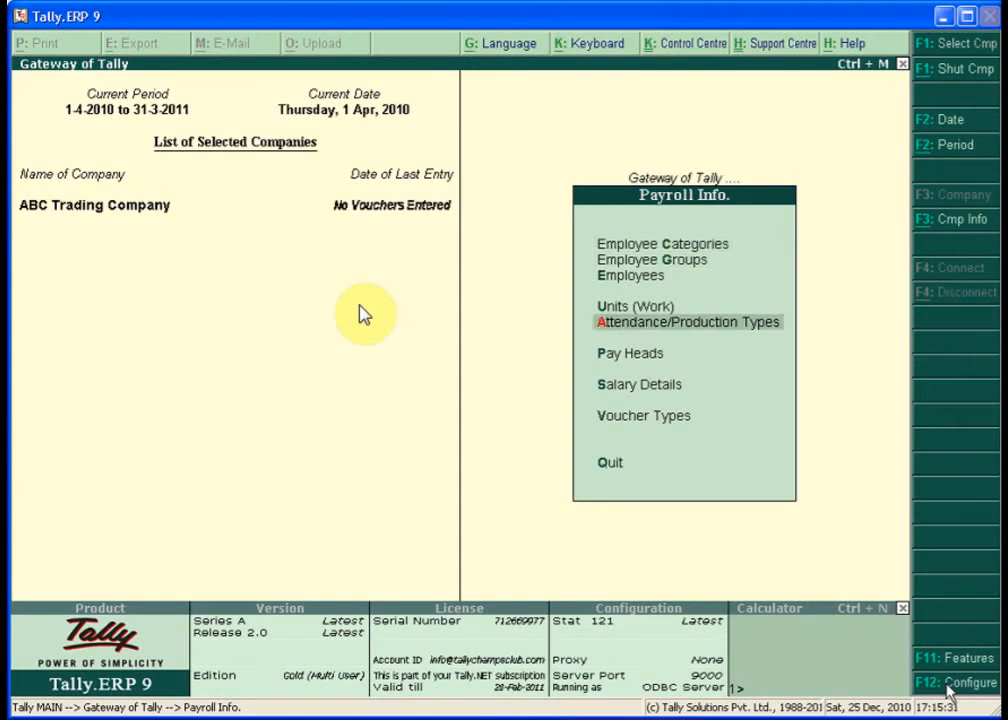
click(733, 332)
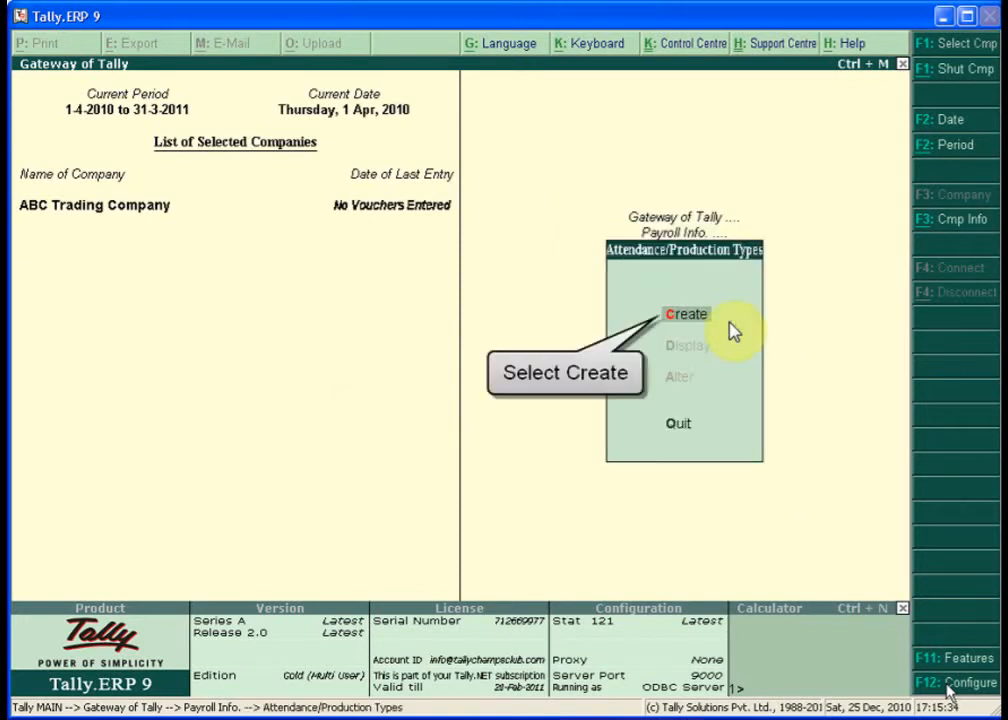
click(715, 327)
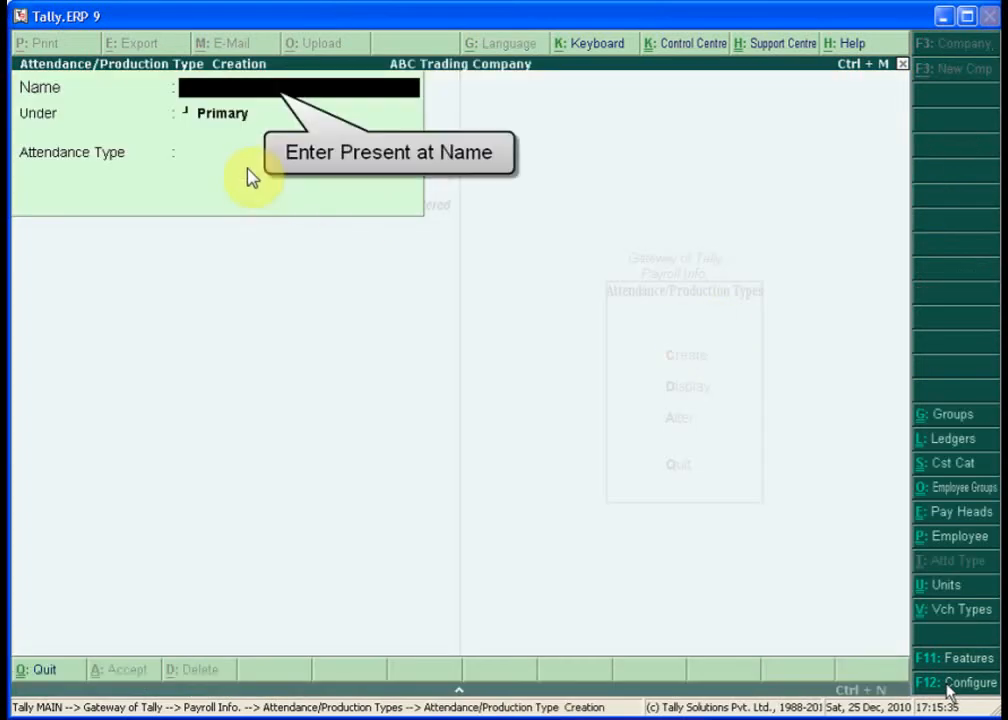
- Save attendance type Present under Primary as Attendance / Leave with Pay
text(Present)
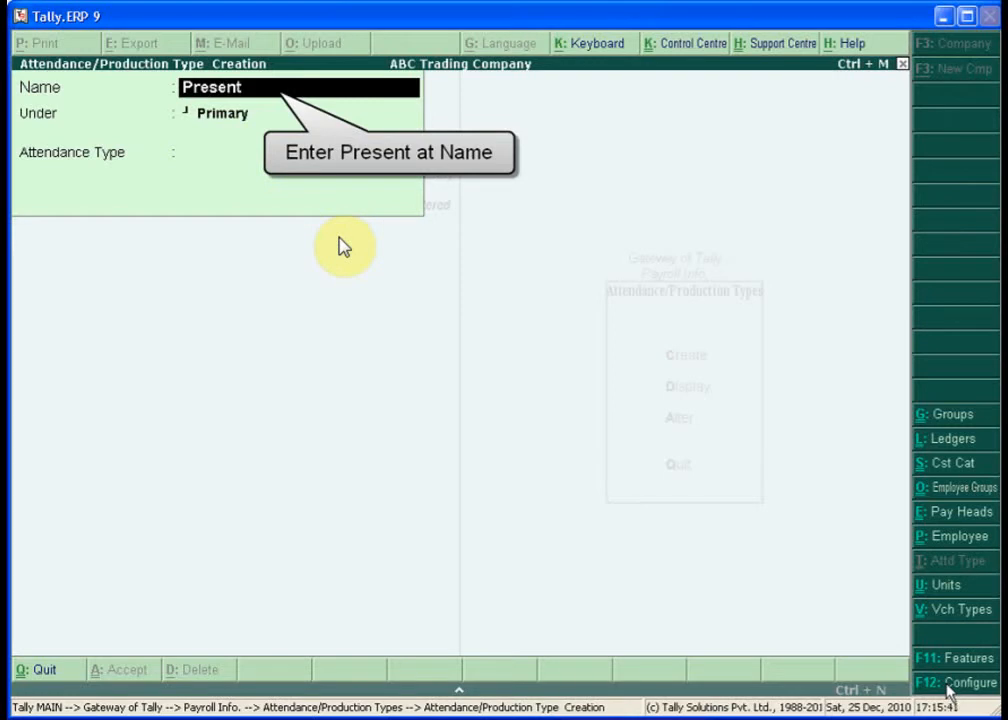
key(Return)
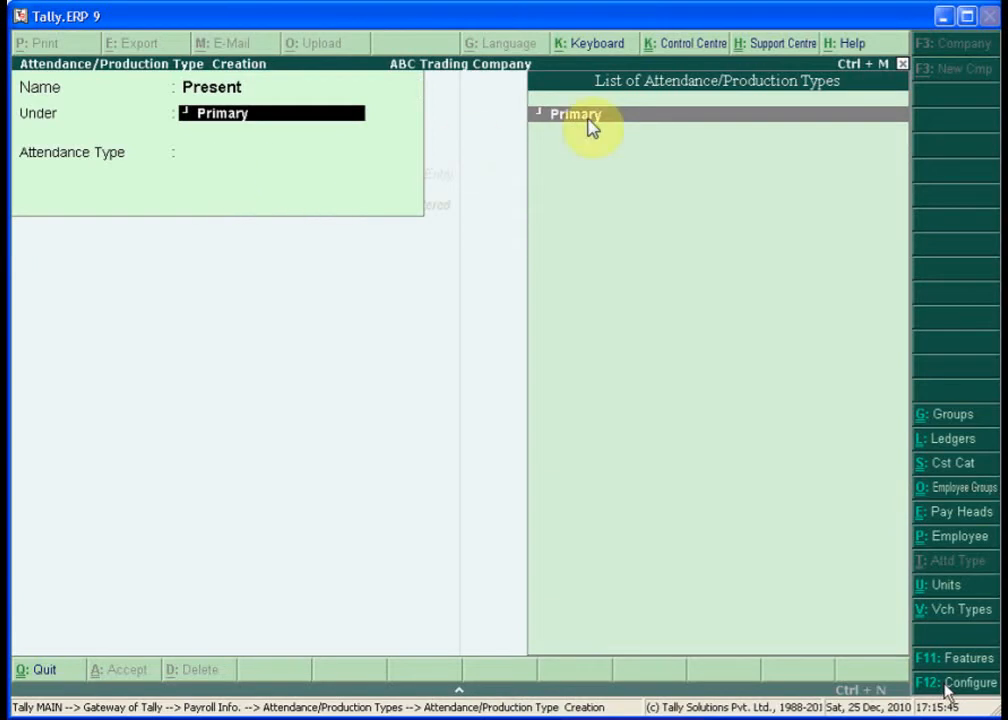
key(Return)
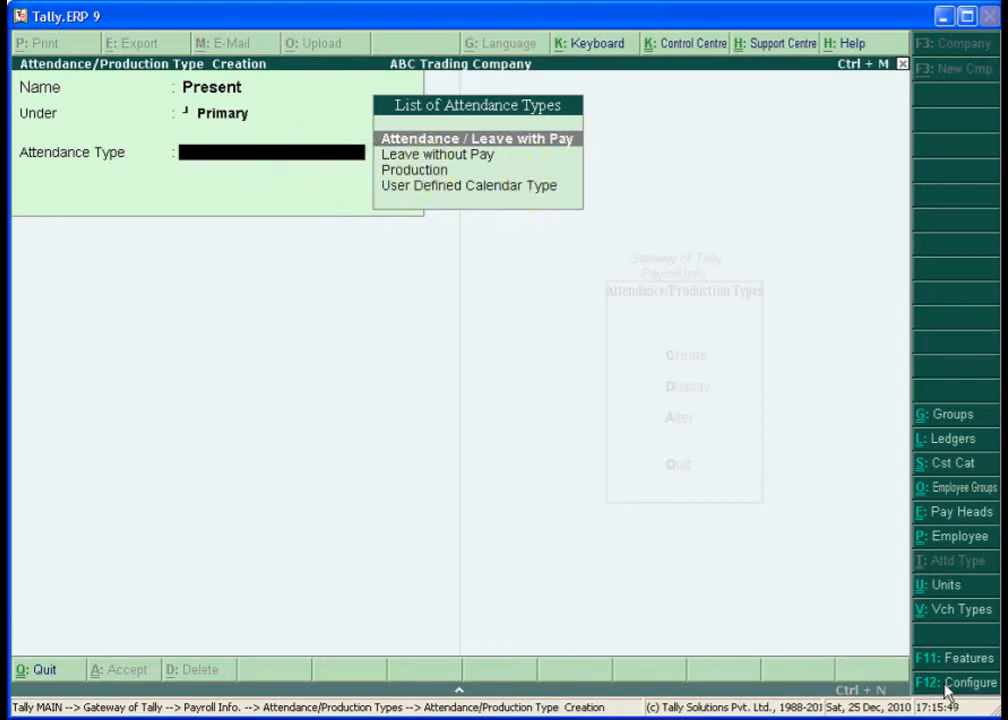
key(Return)
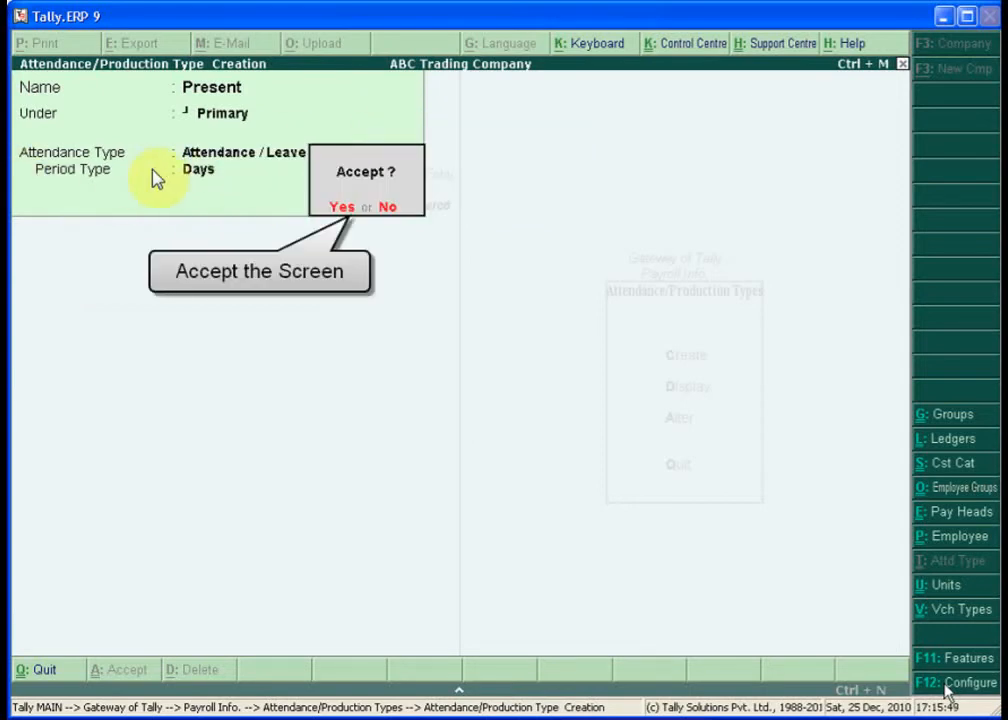
key(Return)
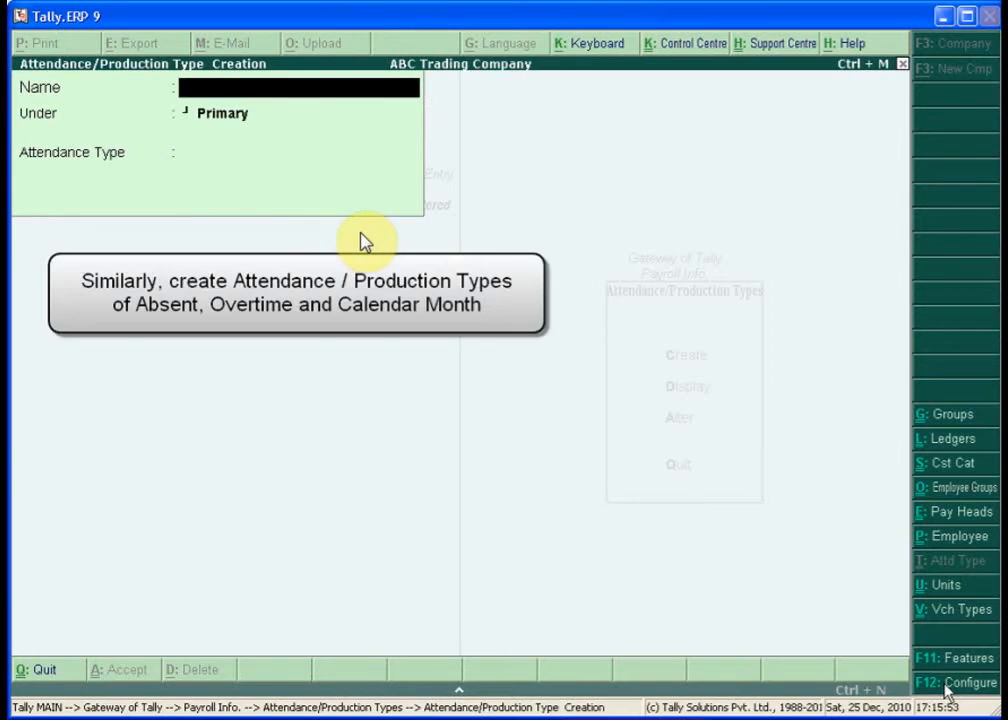
- Create attendance type Absent as Leave without Pay under Primary
text(Absent)
key(Return)
key(Return)
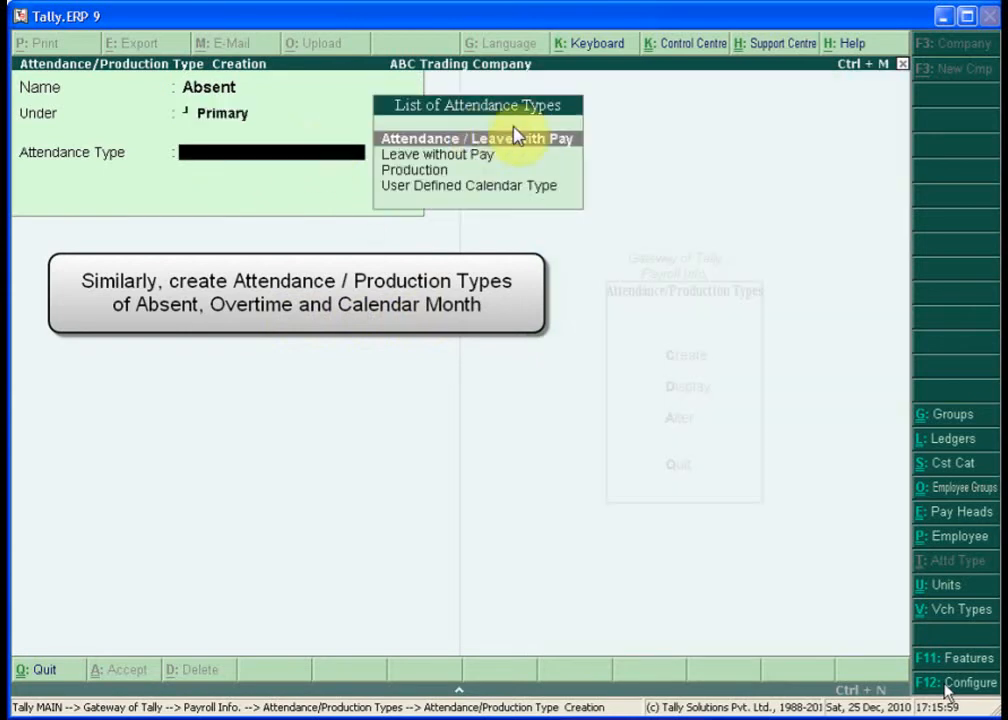
click(433, 156)
key(Return)
key(Return)
key(Return)
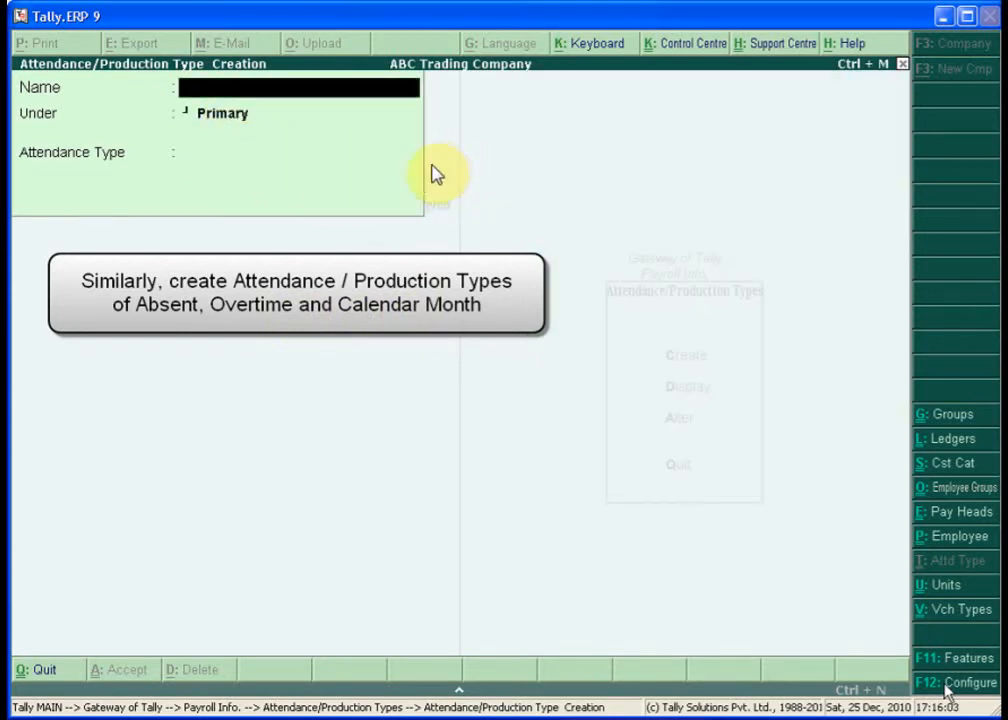
- Create Overtime as a Production type measured in Hrs of 60 Mins
text(Over)
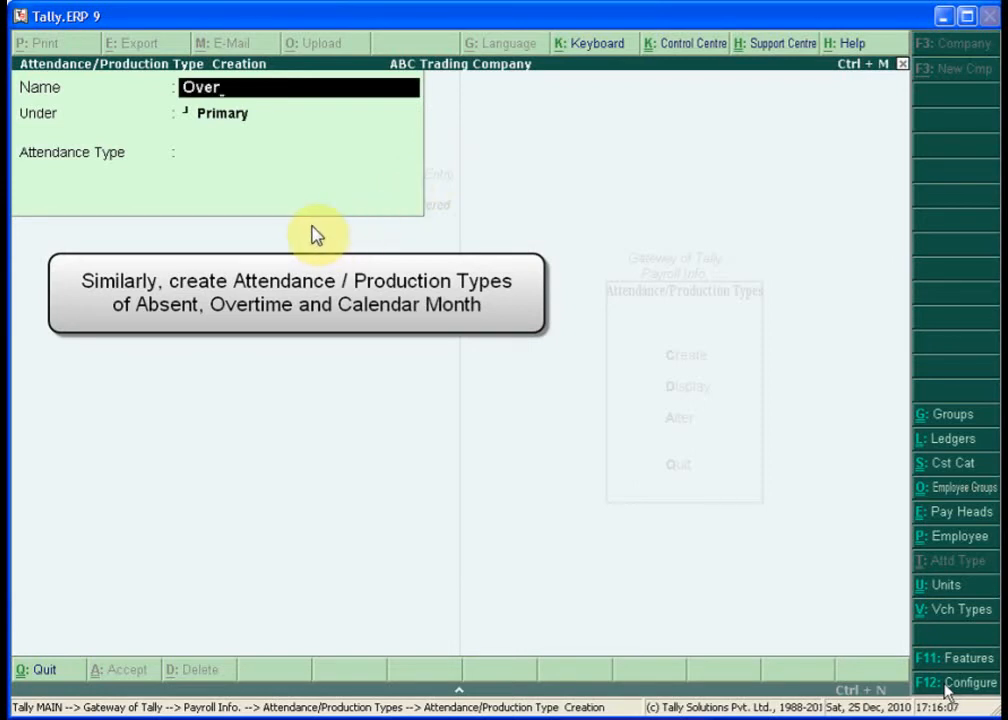
text(time)
key(Return)
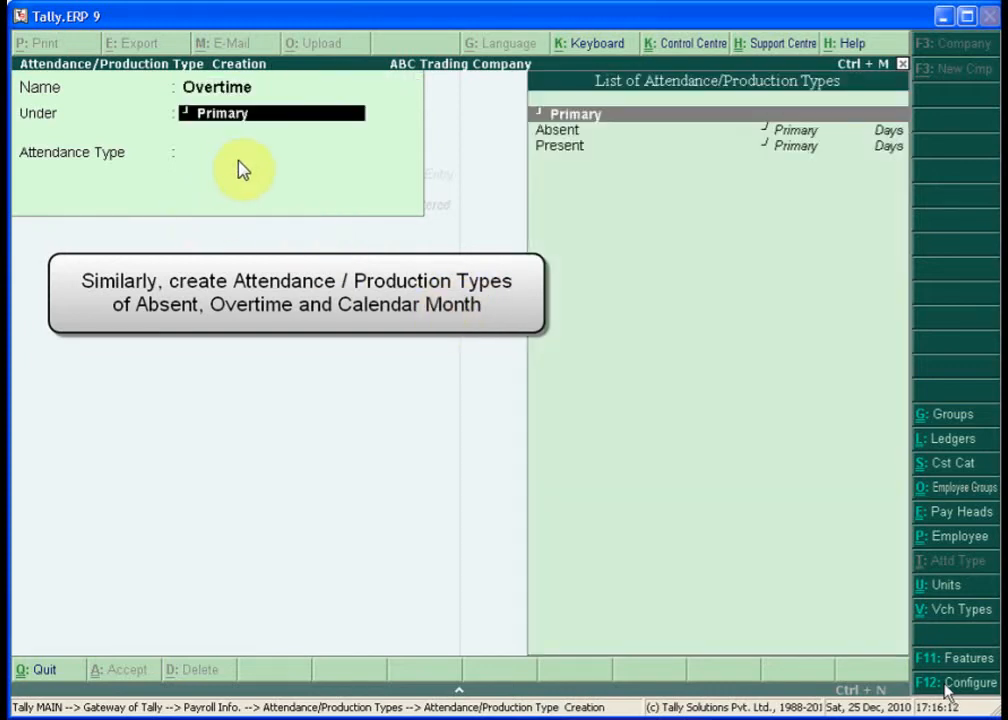
key(Return)
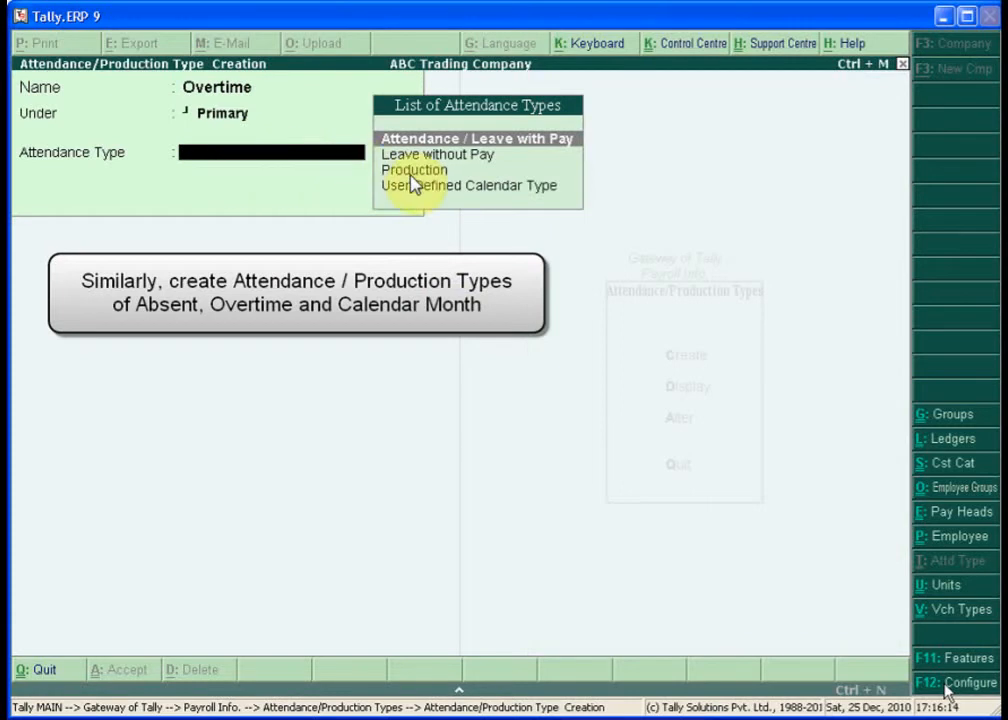
key(Down)
key(Down)
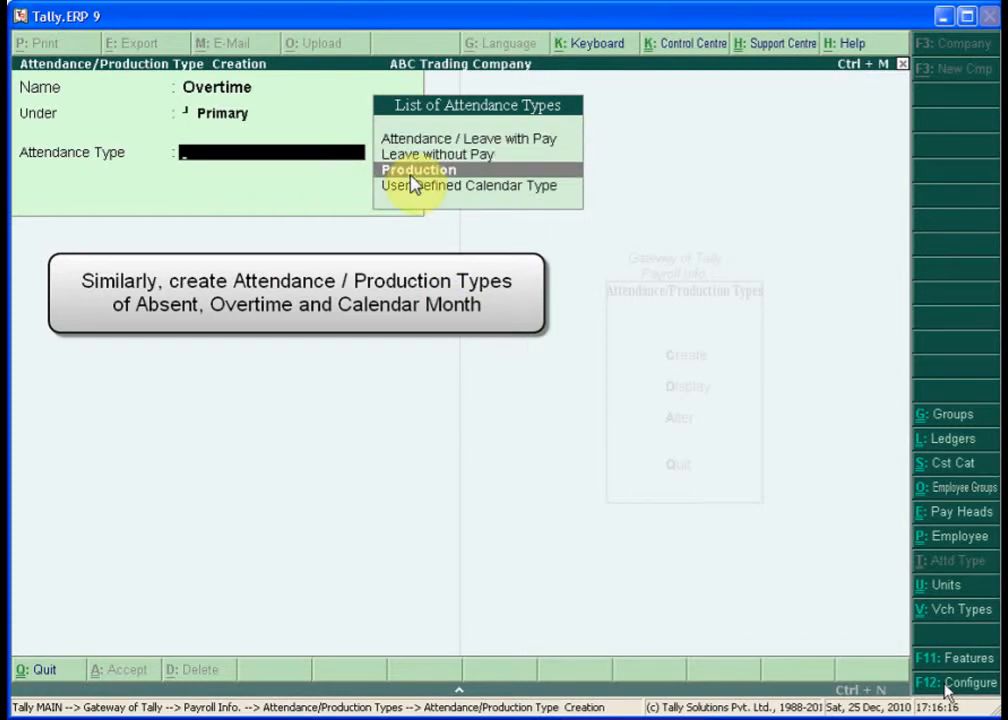
key(Return)
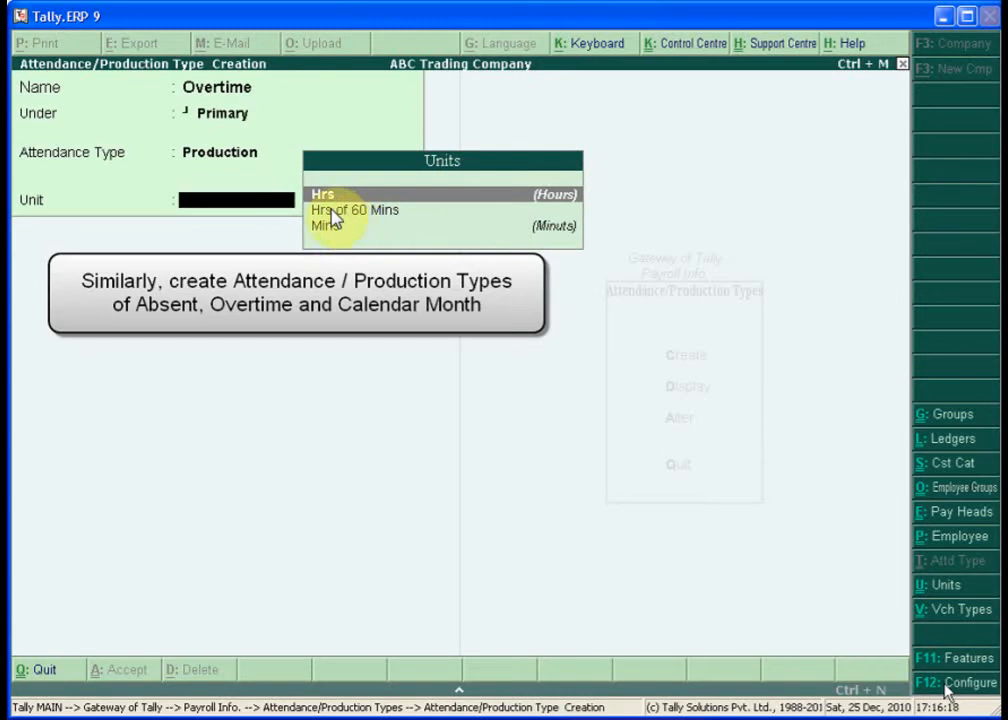
click(388, 218)
key(Return)
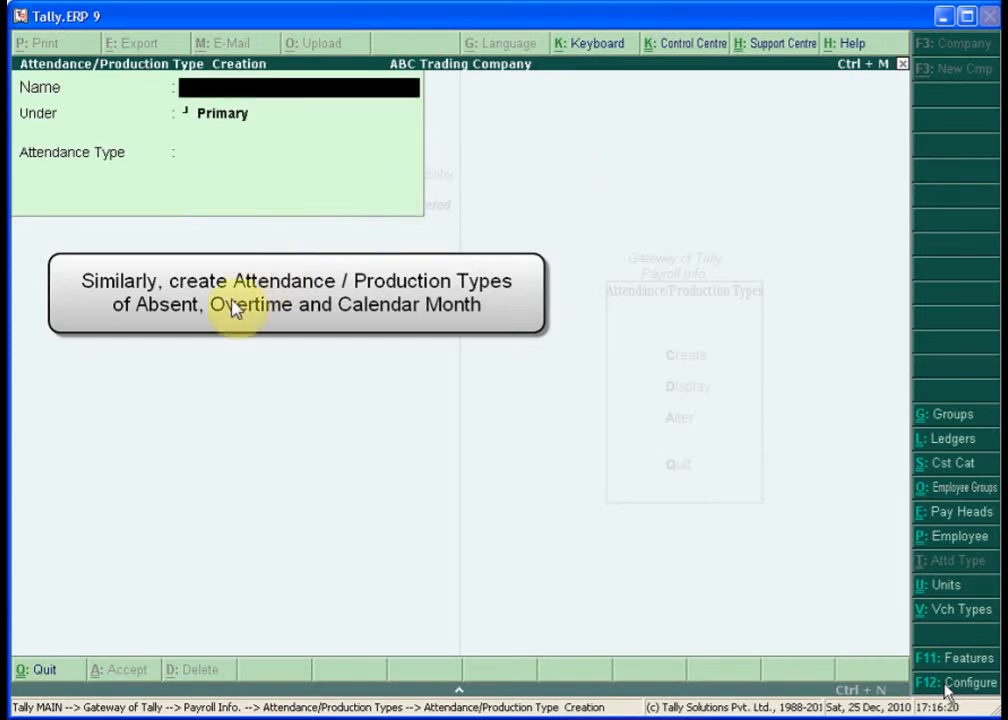
- Create Calendar Month as a User Defined Calendar Type, then return to Payroll Info
text(C)
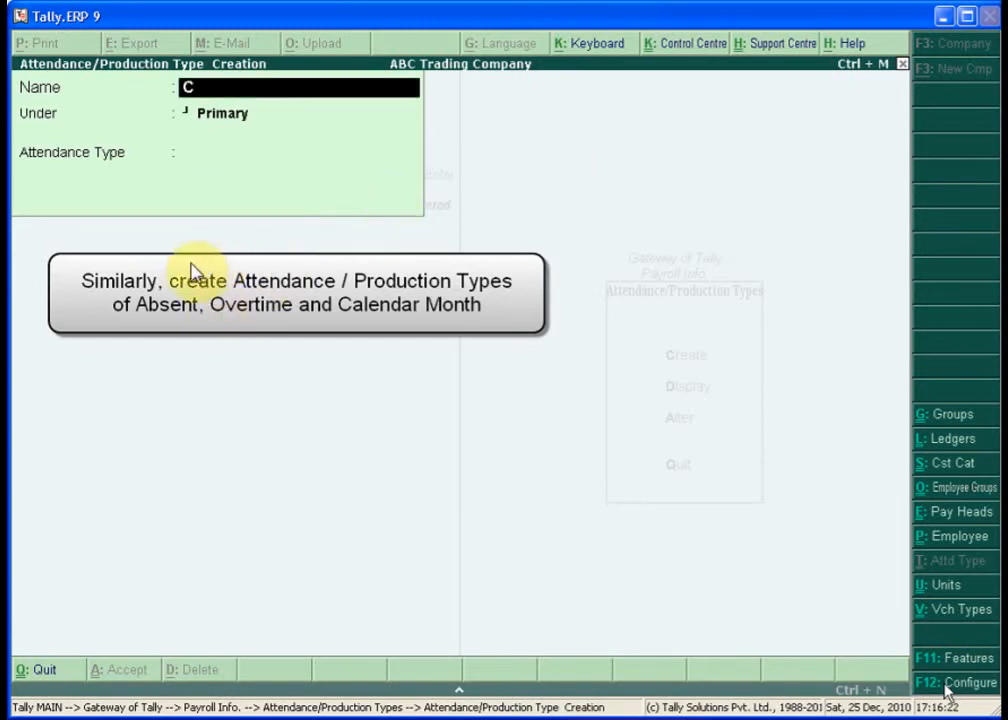
text(alendar )
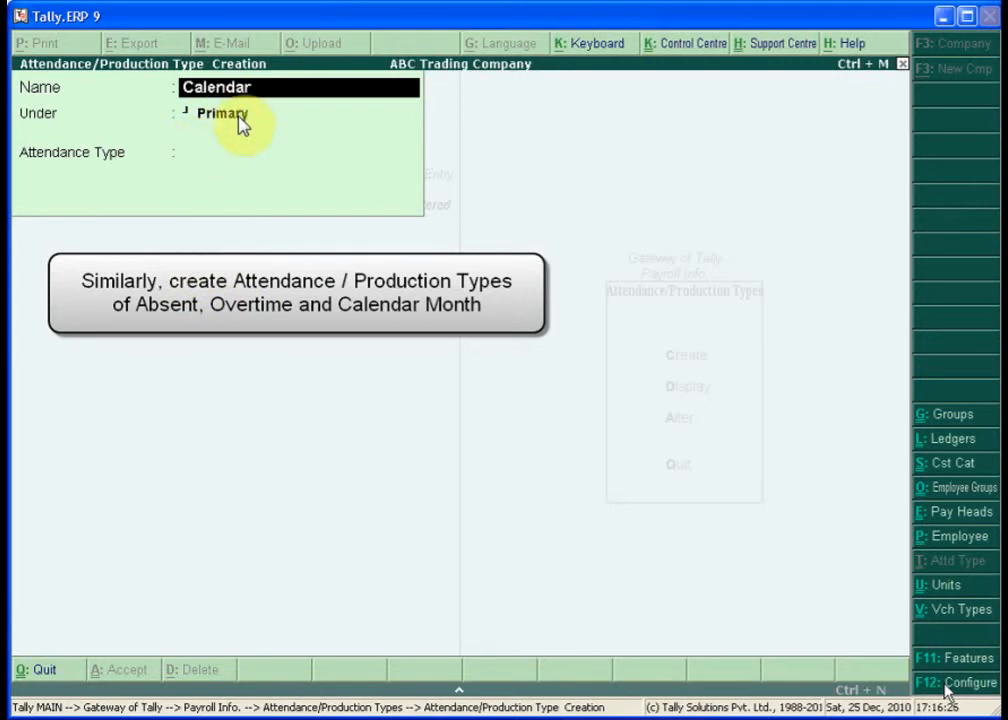
text(Mo)
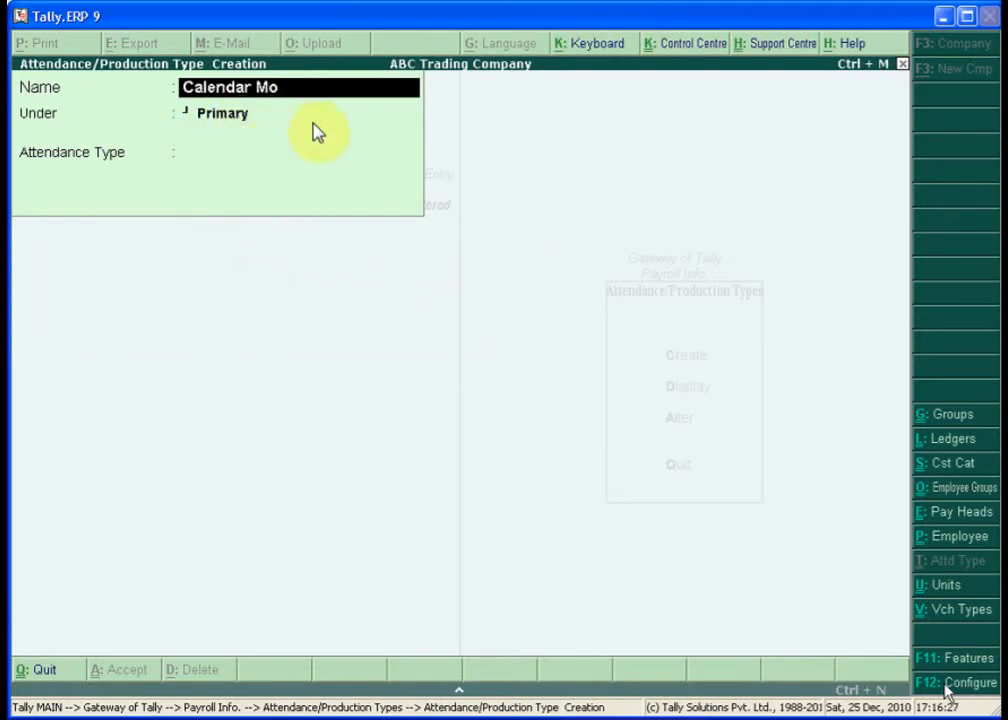
text(nth)
key(Return)
key(Return)
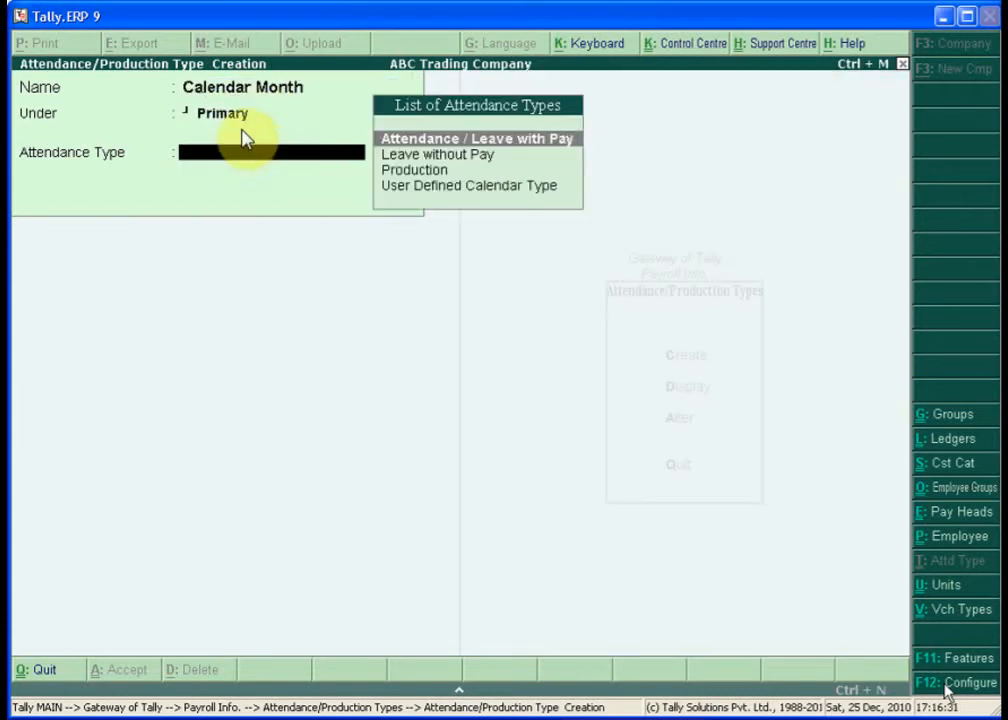
key(Down)
key(Down)
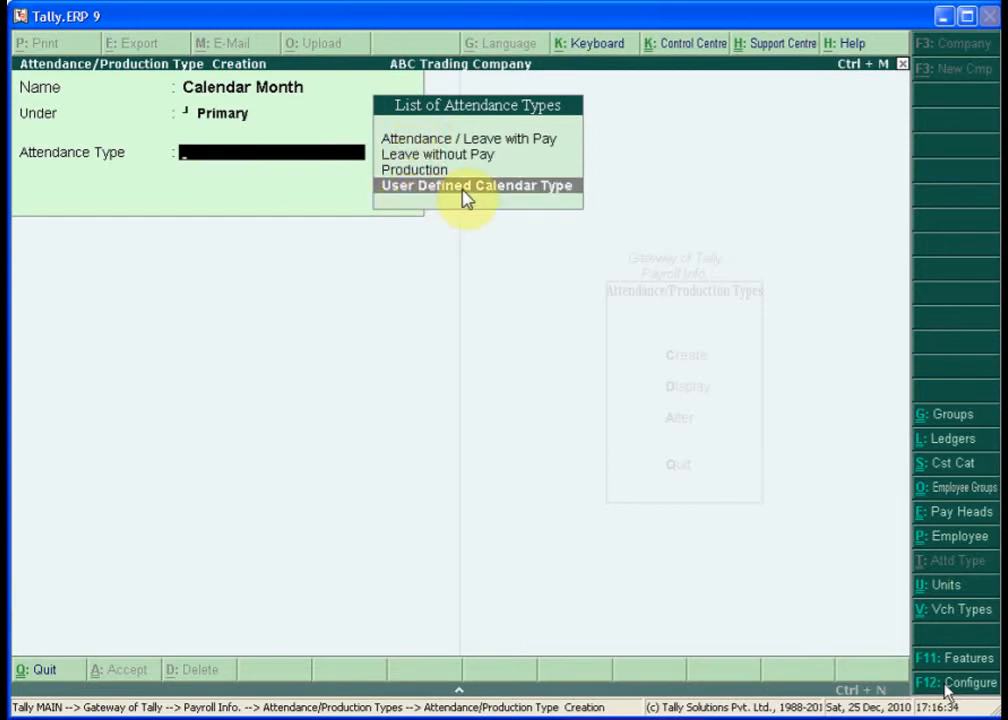
key(Return)
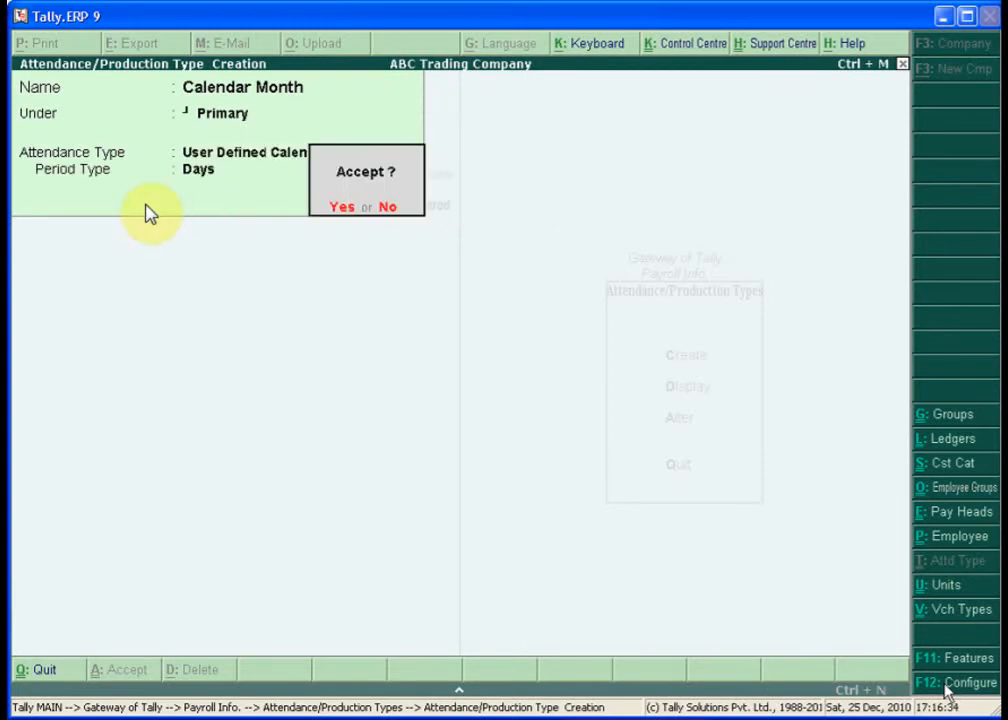
key(Return)
key(Escape)
key(Return)
key(Escape)
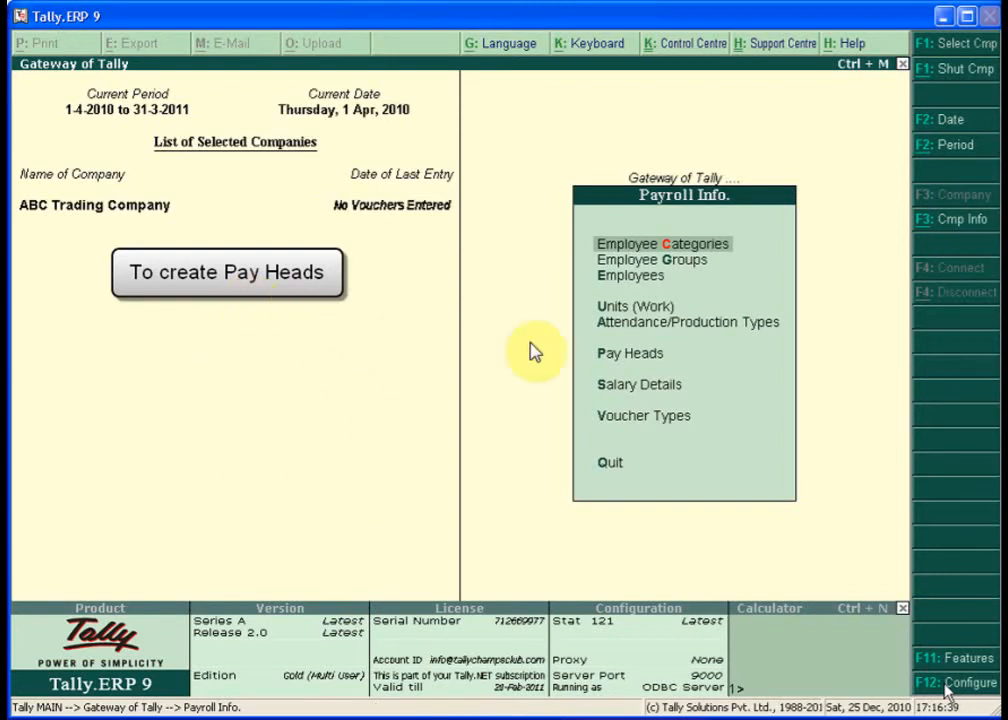
- Go to Pay Heads in Payroll Info and start creating a new pay head
key(Down)
key(Down)
key(Down)
key(Down)
key(Down)
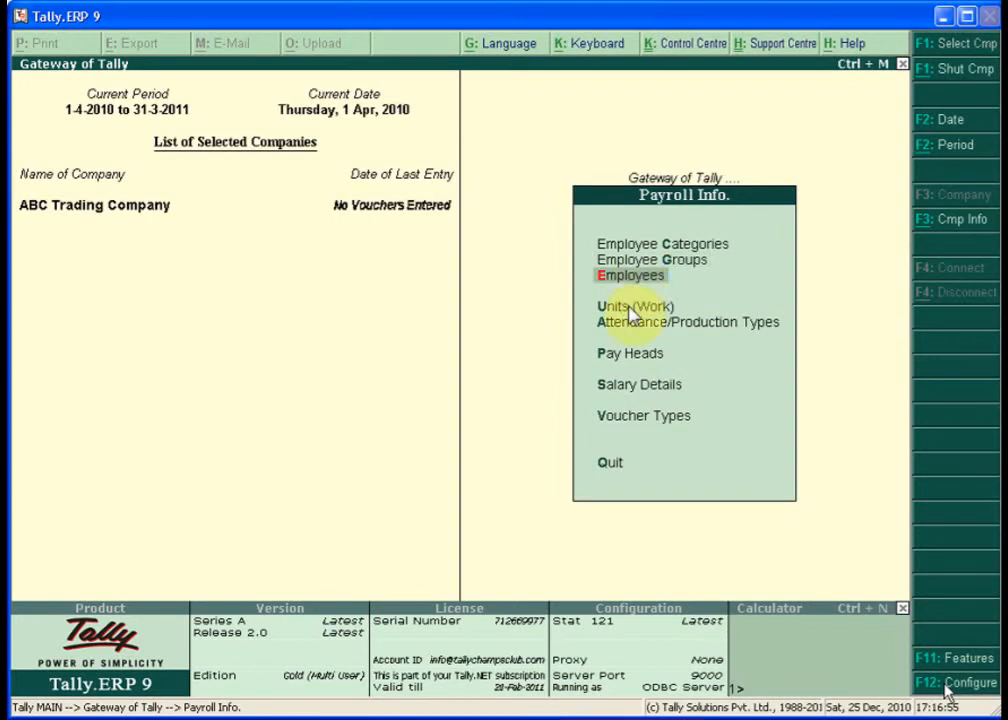
click(642, 362)
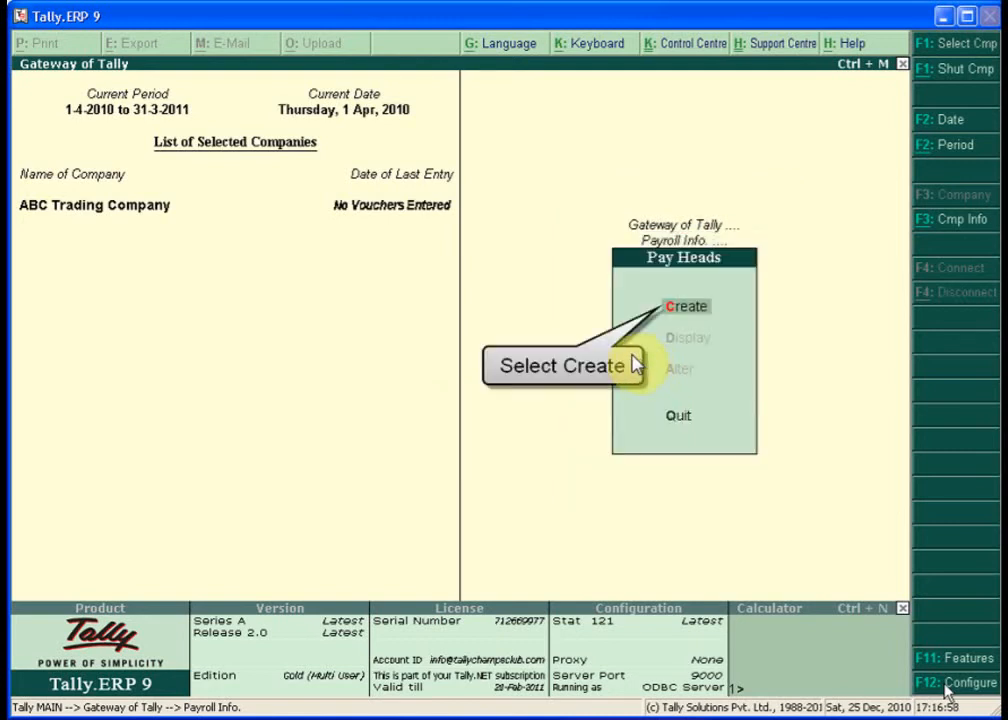
key(Return)
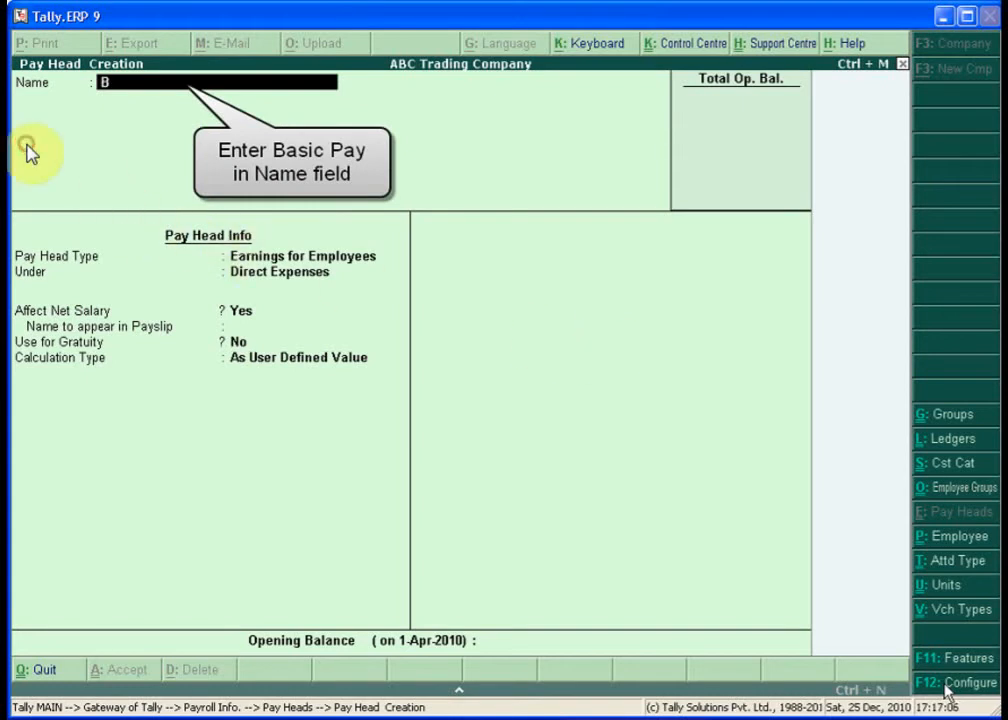
- Define Basic Pay as Earnings for Employees under Indirect Expenses, affecting net salary, gratuity Yes
text(Basic Pay)
key(Return)
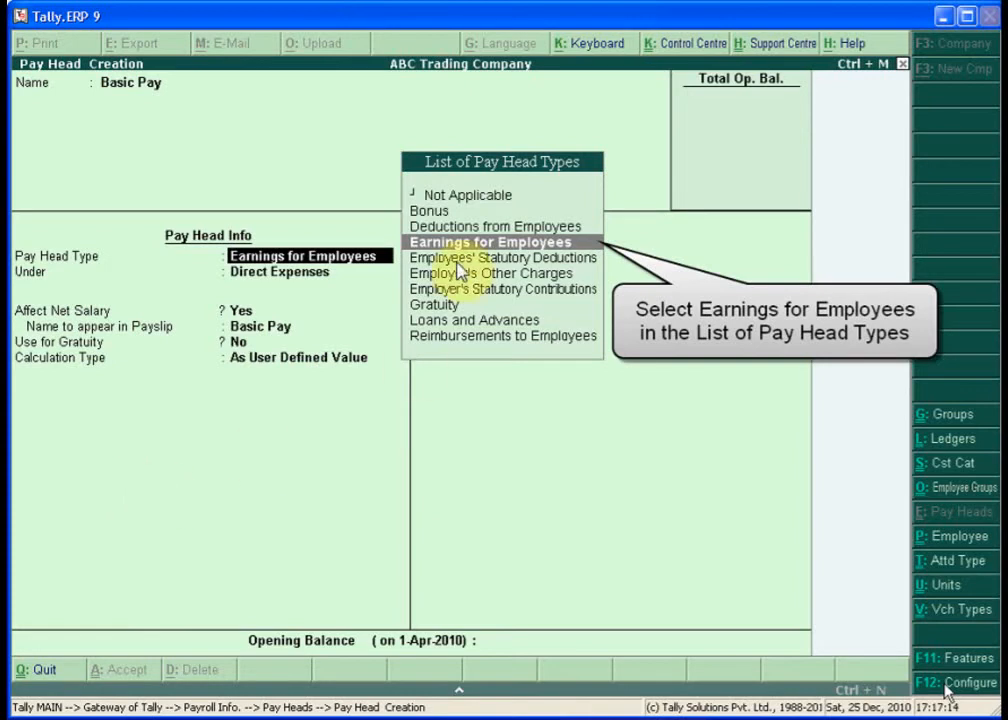
click(517, 245)
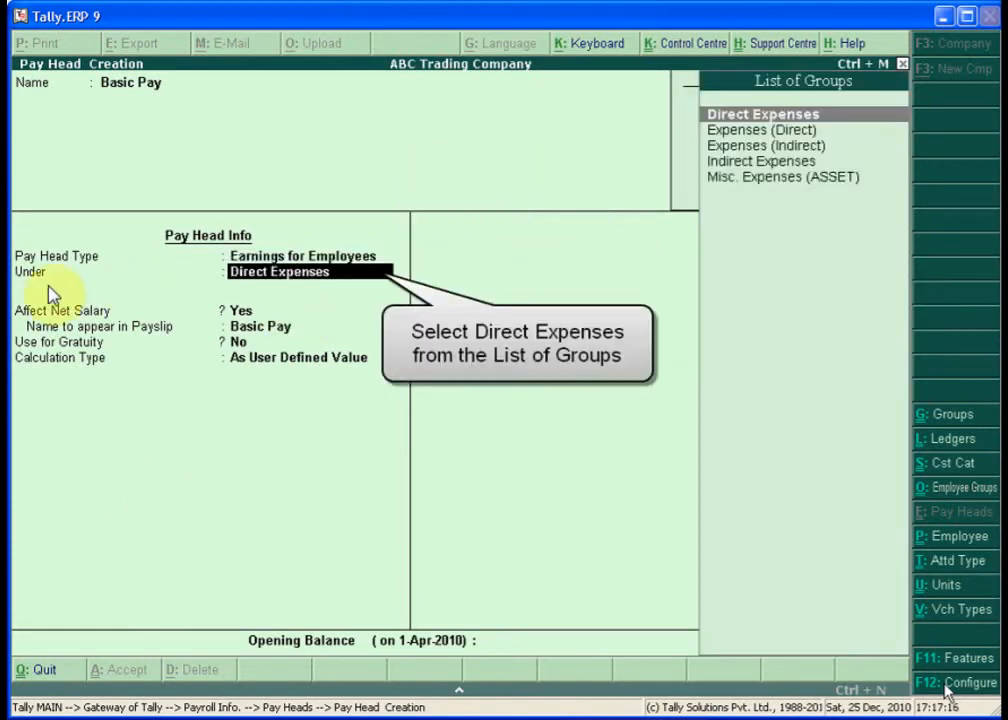
text(I)
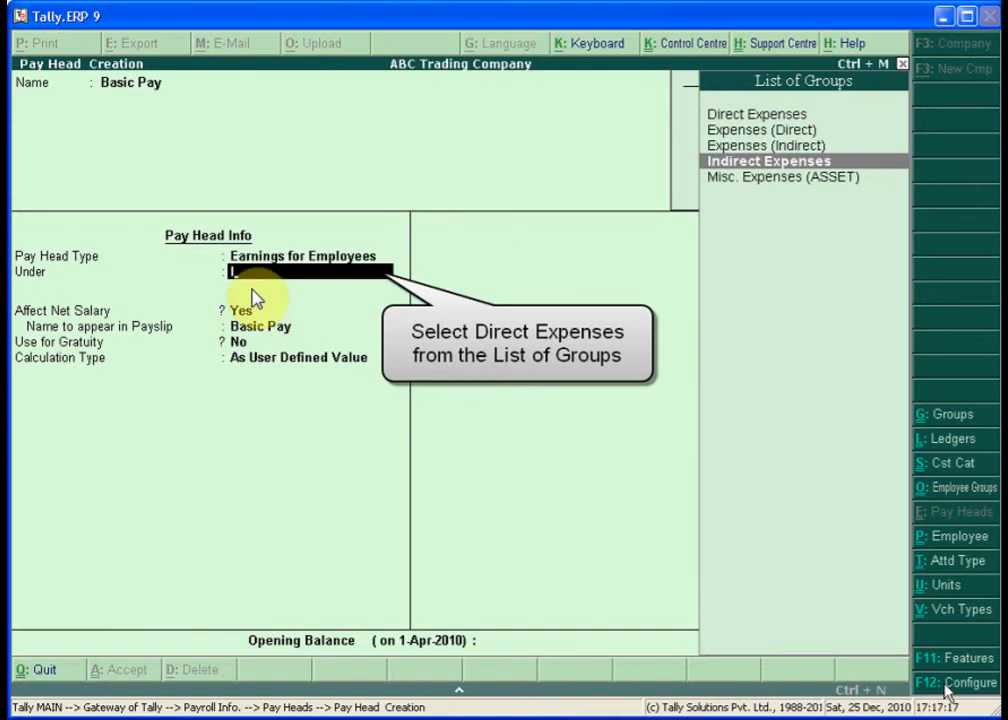
key(Return)
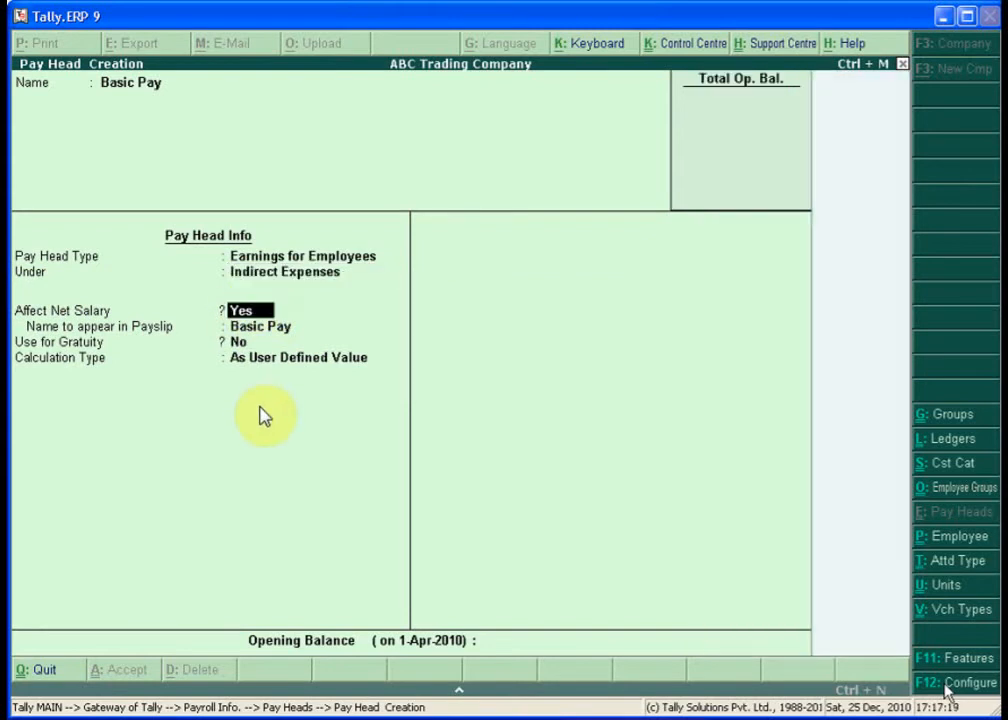
key(Return)
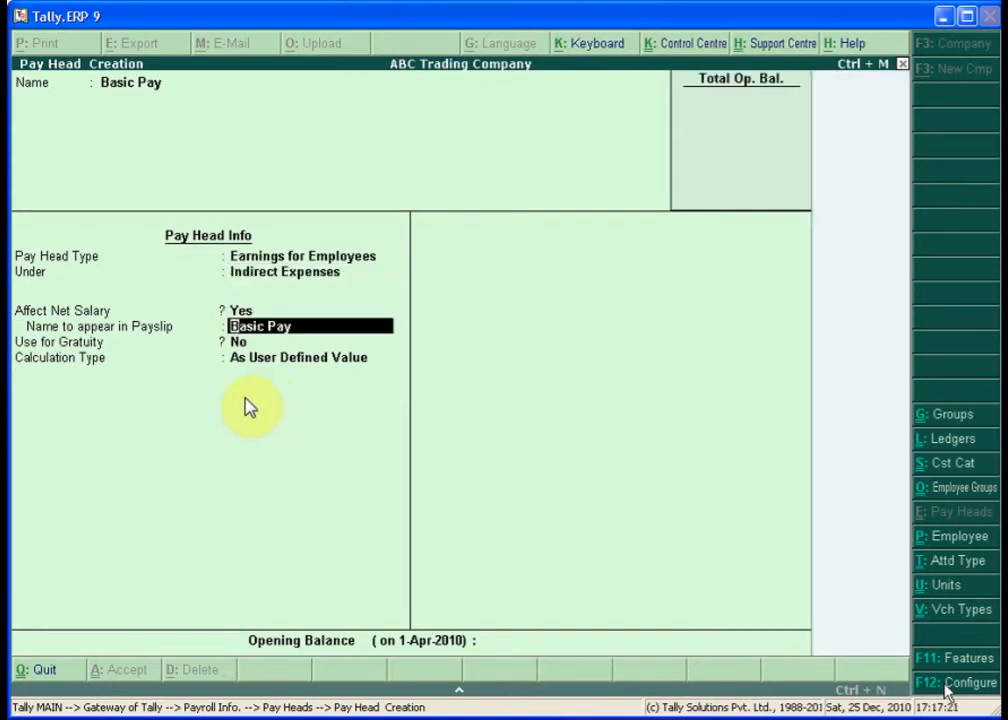
key(Return)
text(y)
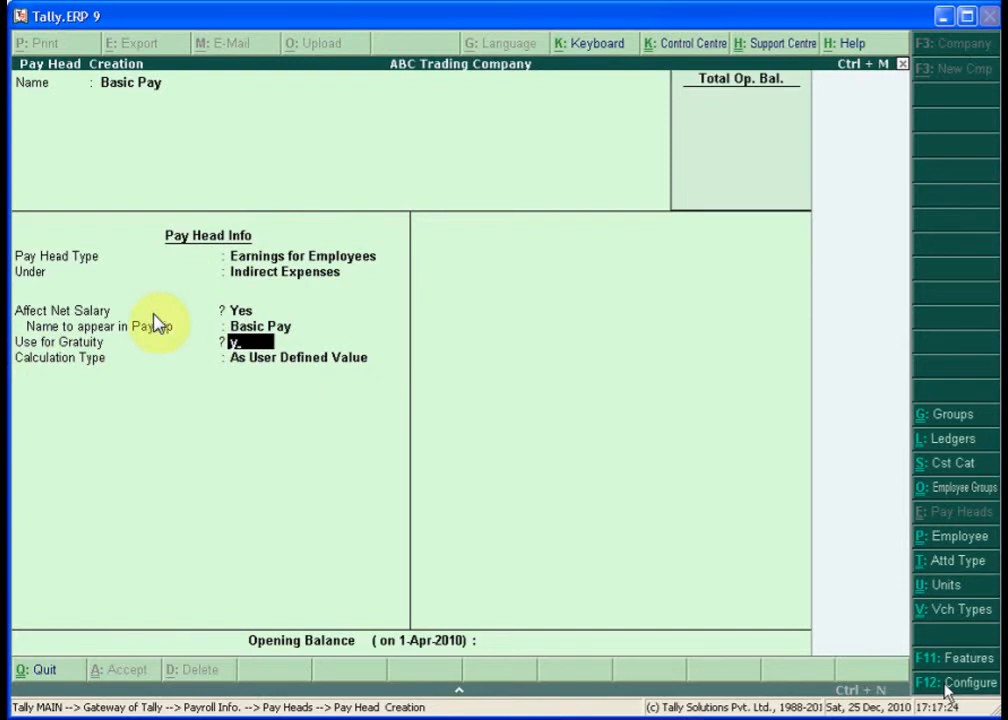
- Confirm gratuity as Yes and calculate Basic Pay On Attendance using the Present attendance type
key(Return)
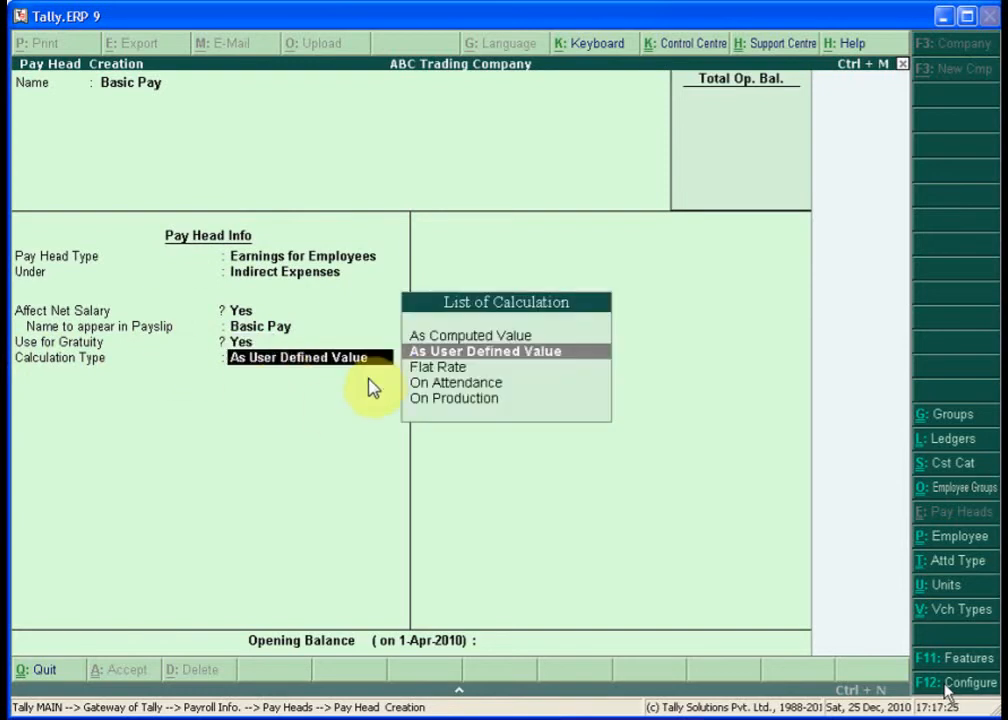
key(Down)
key(Down)
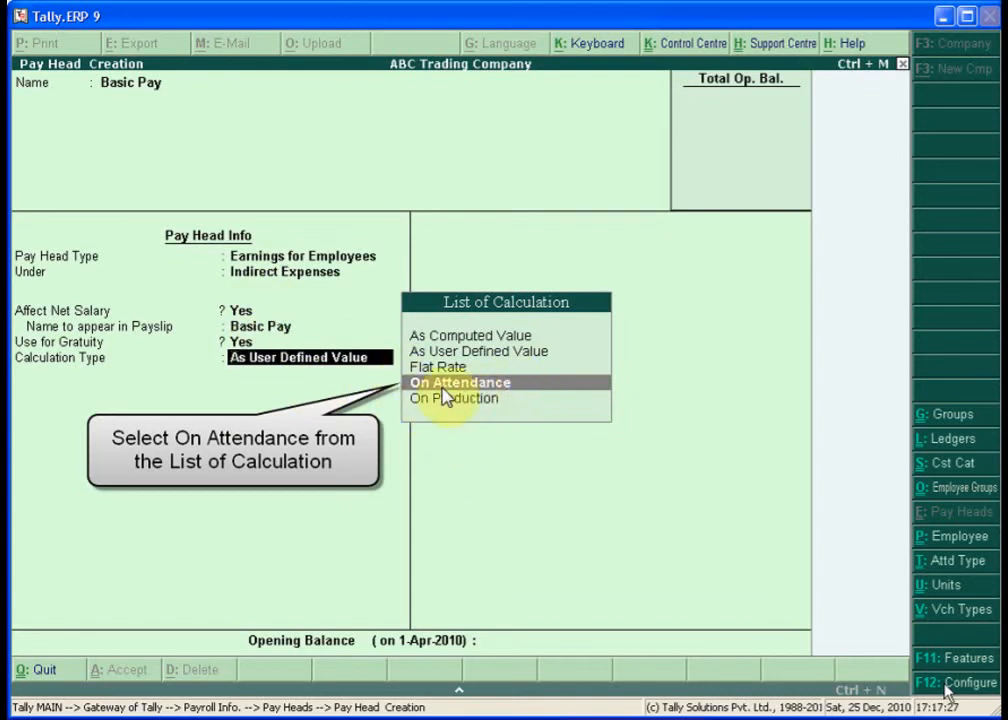
key(Return)
key(Down)
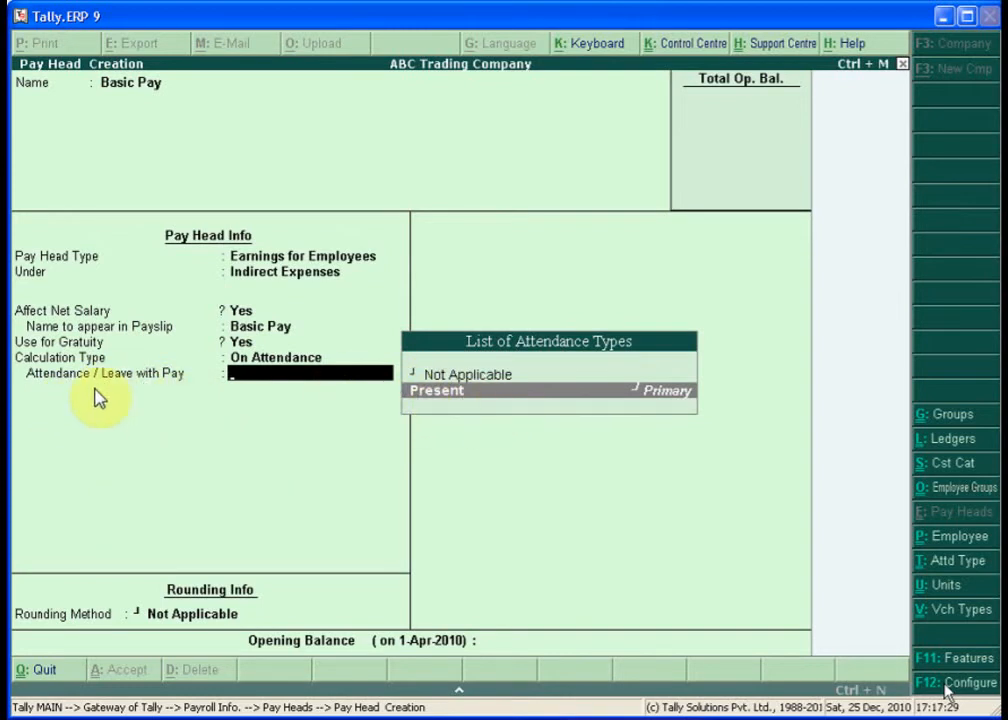
key(Return)
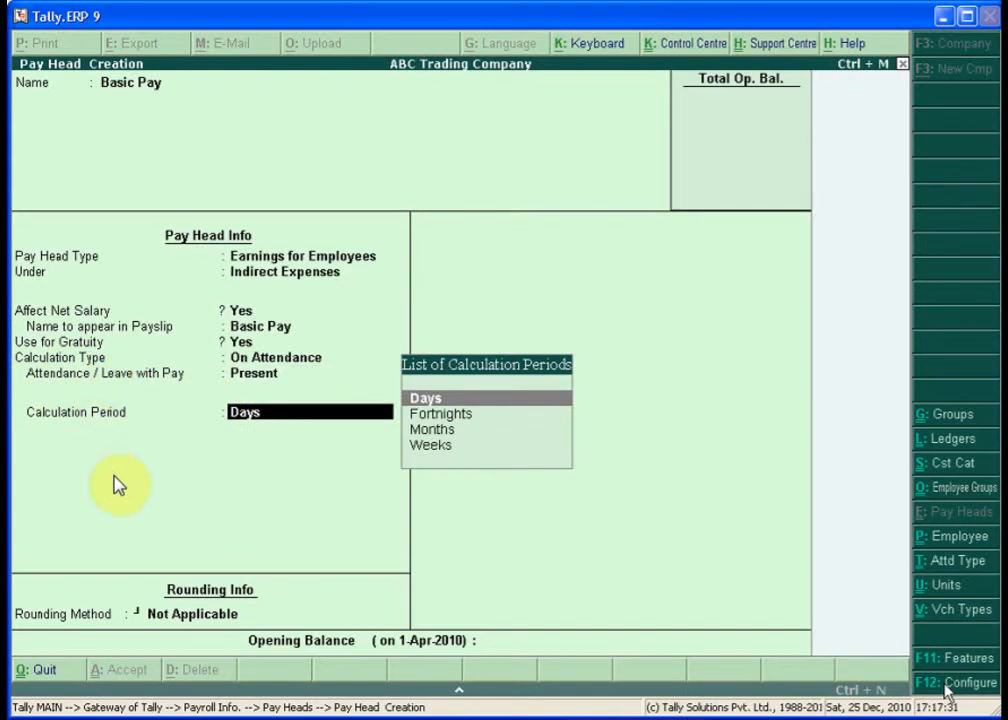
- Set a Months period As Per Calendar Period with Normal Rounding limit 1, and save Basic Pay
key(Down)
key(Down)
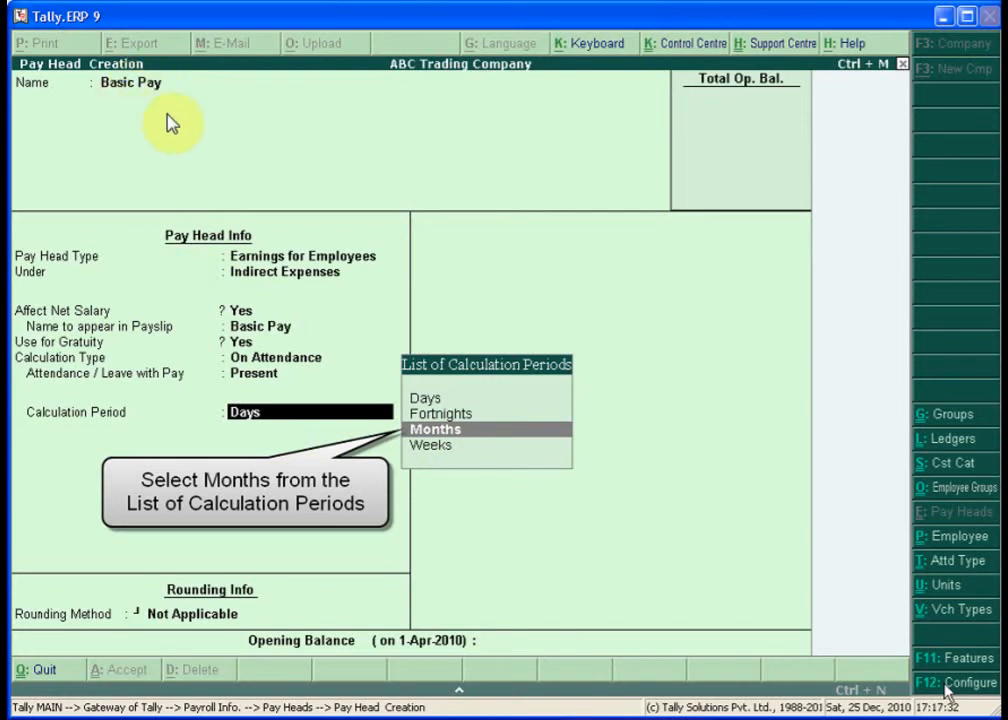
key(Return)
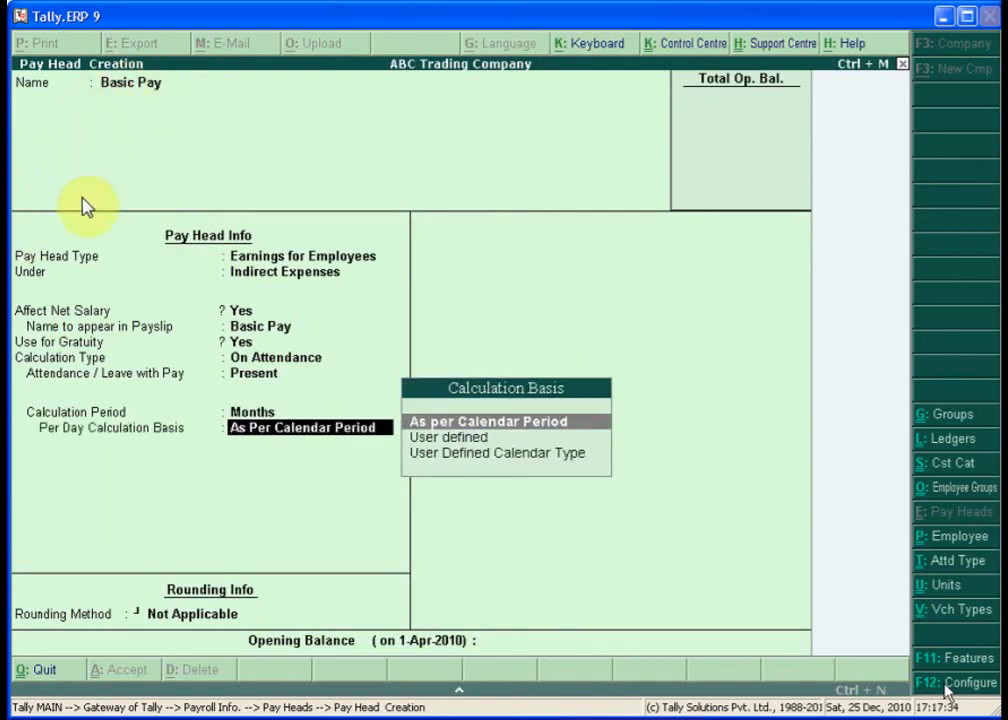
key(Return)
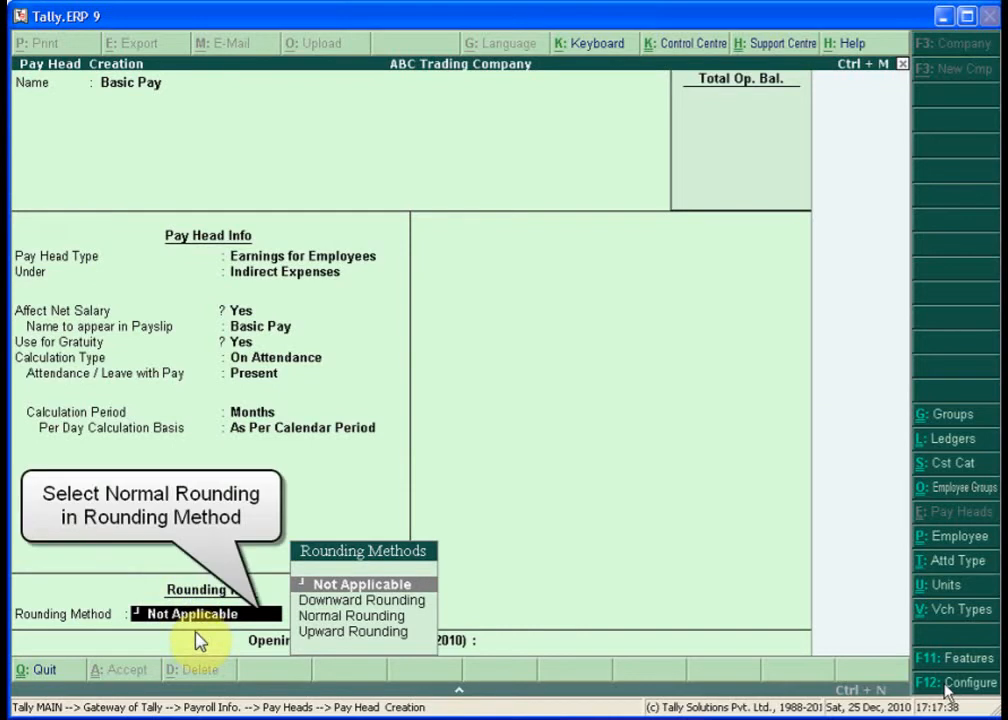
text(N)
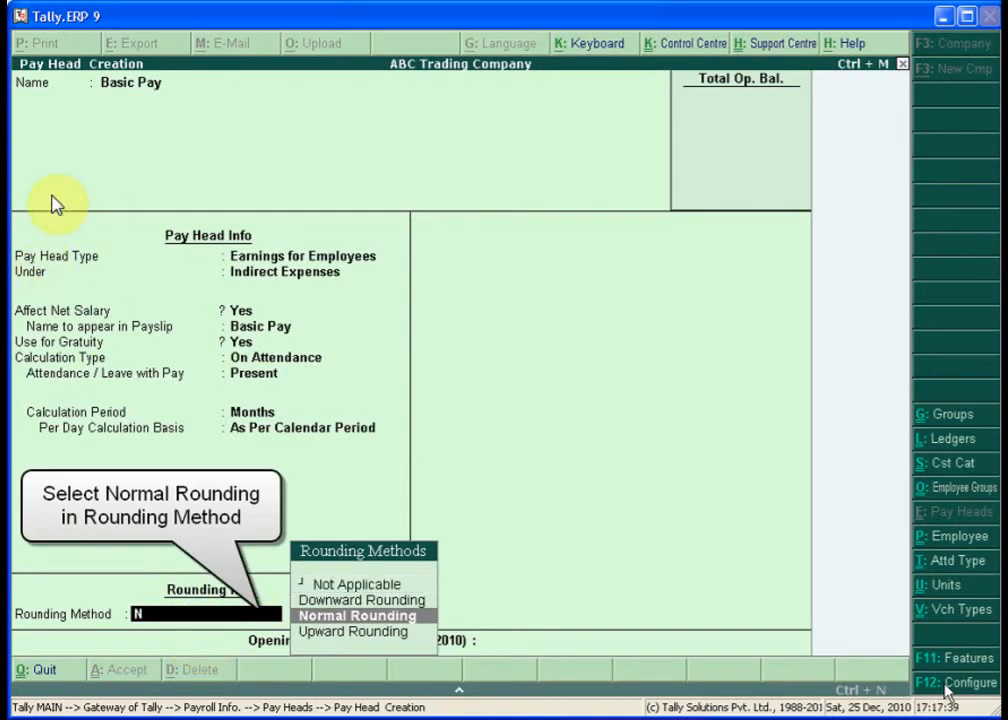
key(Return)
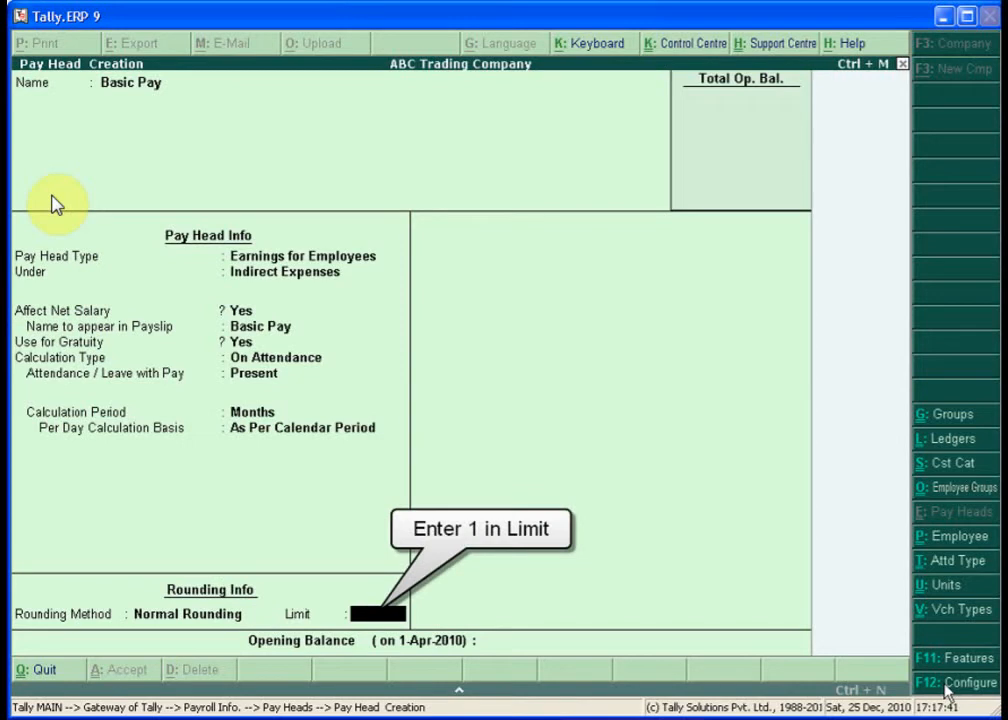
key(Return)
key(Return)
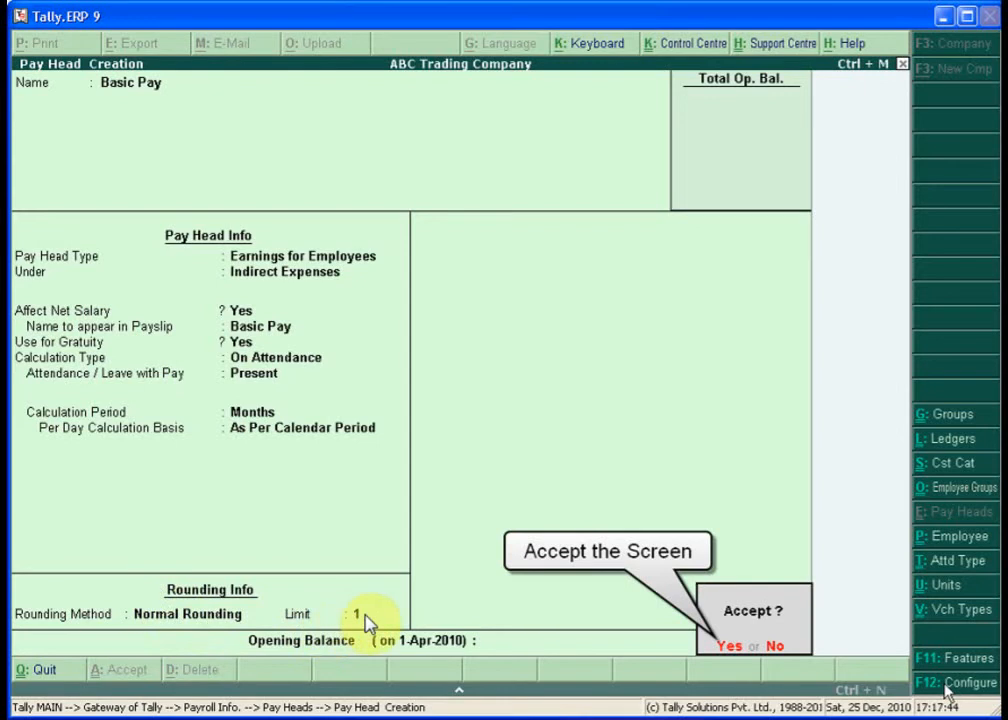
key(Return)
- Name the pay head House Rent Allowance as an Earnings for Employees head under Indirect Expenses
text(House Rent)
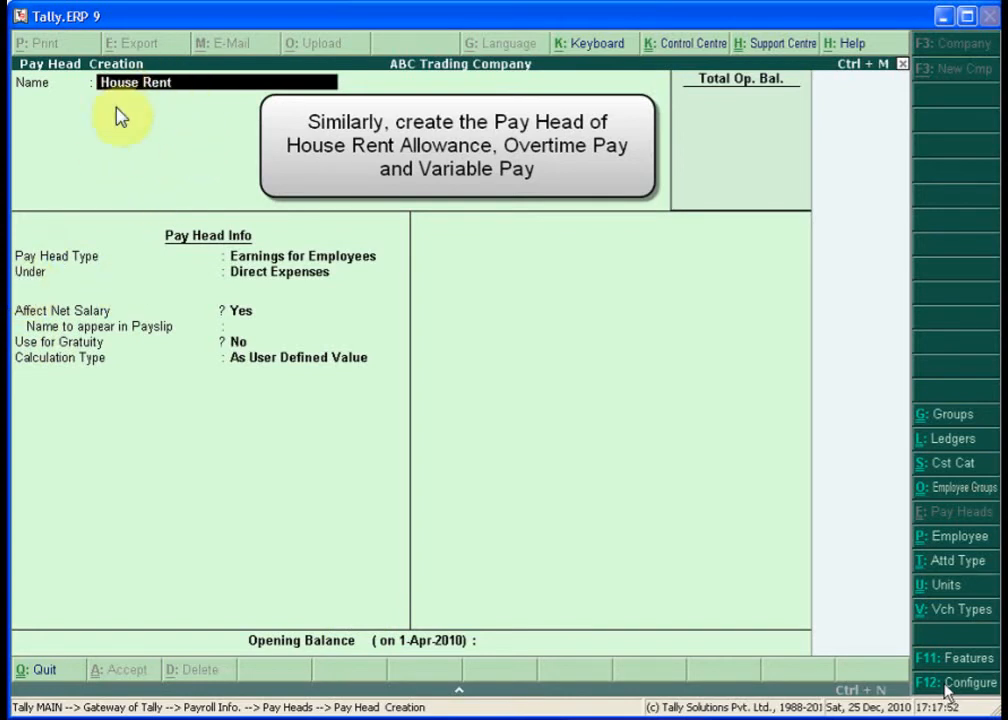
text( Allowance)
key(Return)
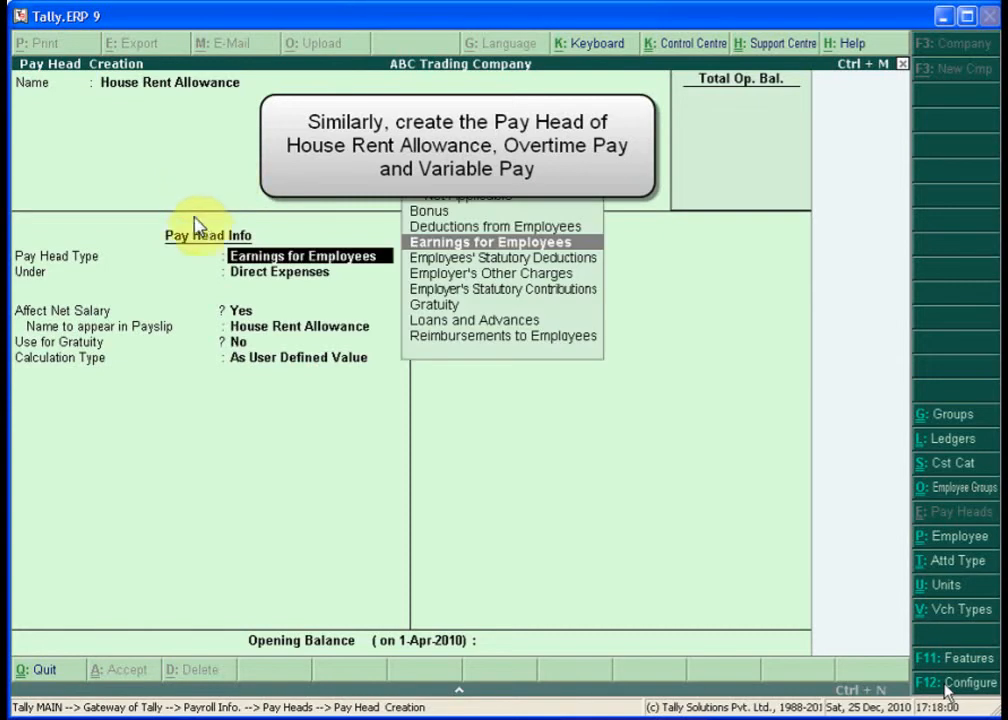
key(Return)
text(I)
key(Return)
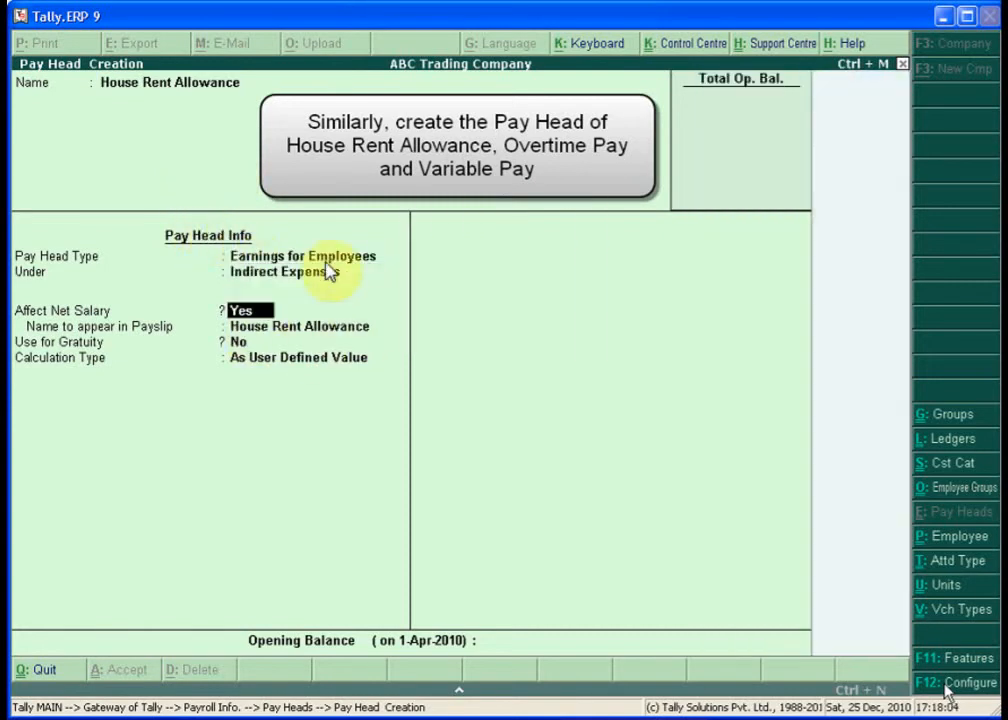
- Keep the net salary and payslip defaults and gratuity No, and choose As Computed Value
key(Return)
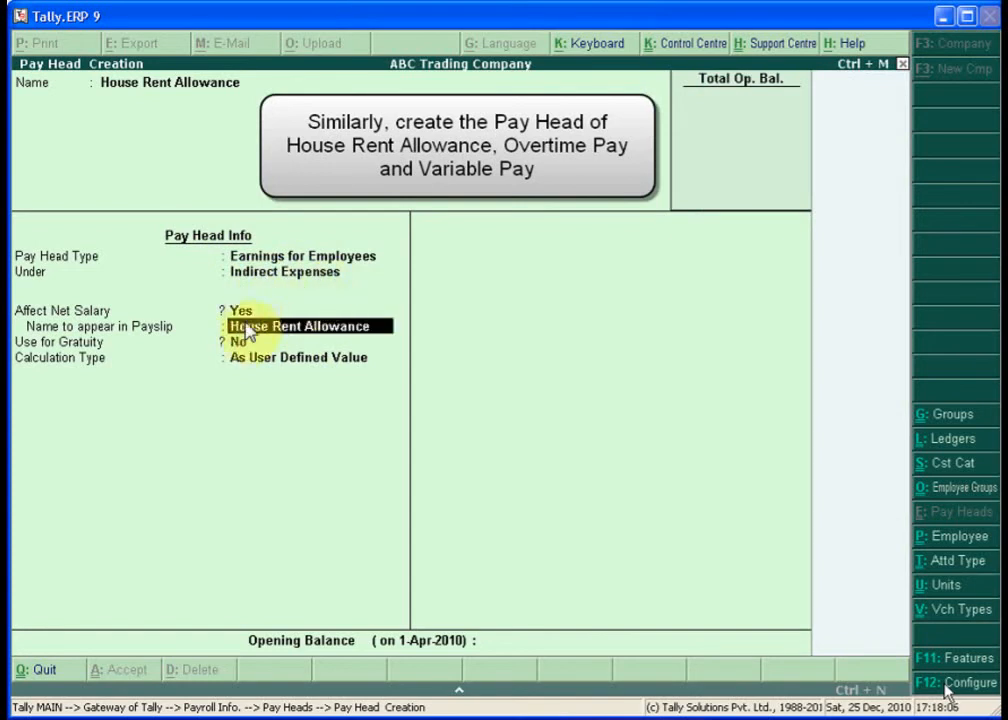
key(Return)
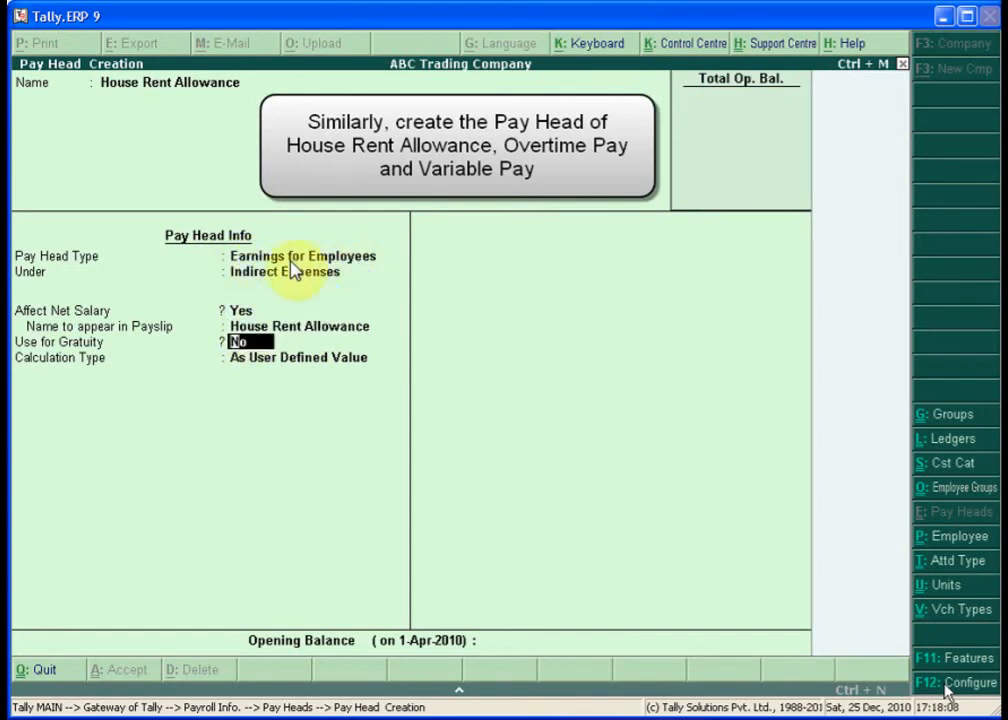
key(Return)
key(Up)
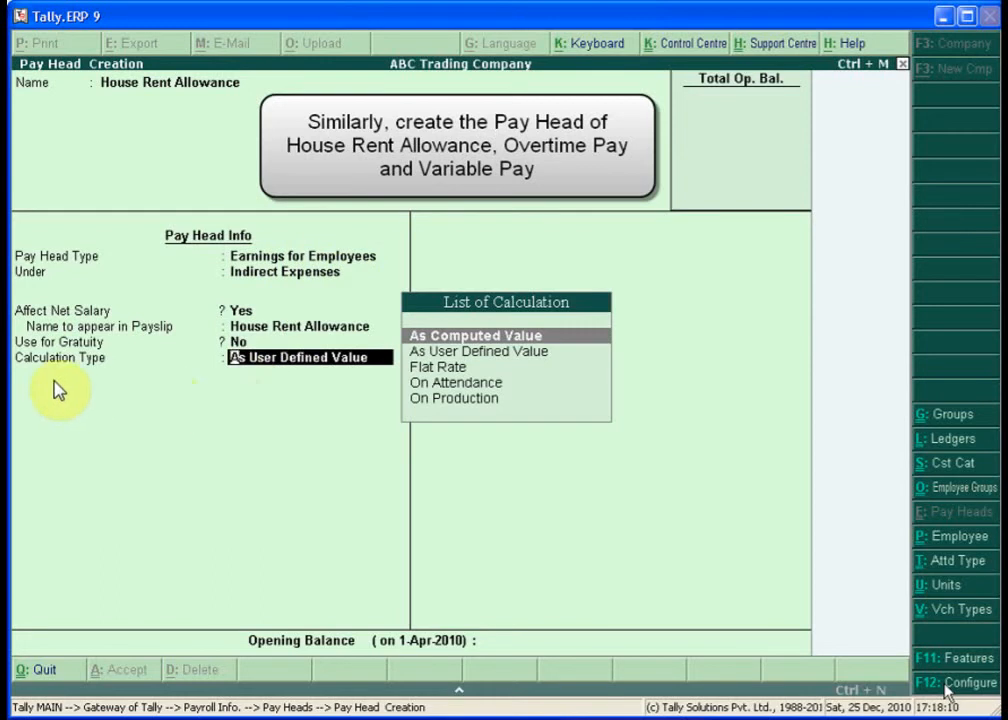
key(Return)
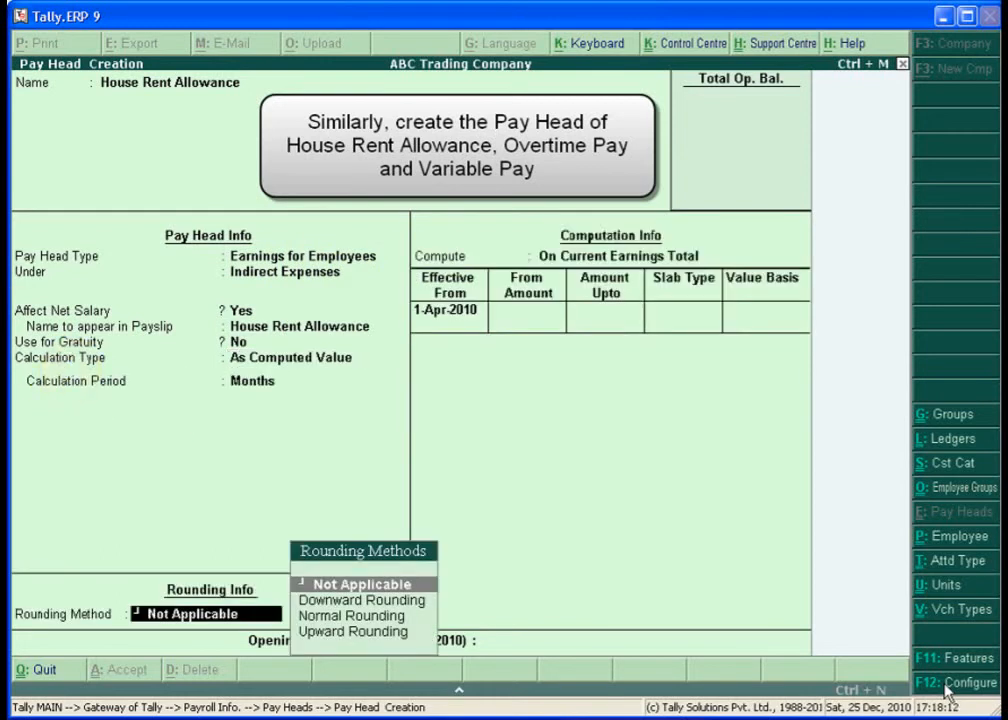
- Give House Rent Allowance Normal Rounding with limit 1, computed On Specified Formula
text(N)
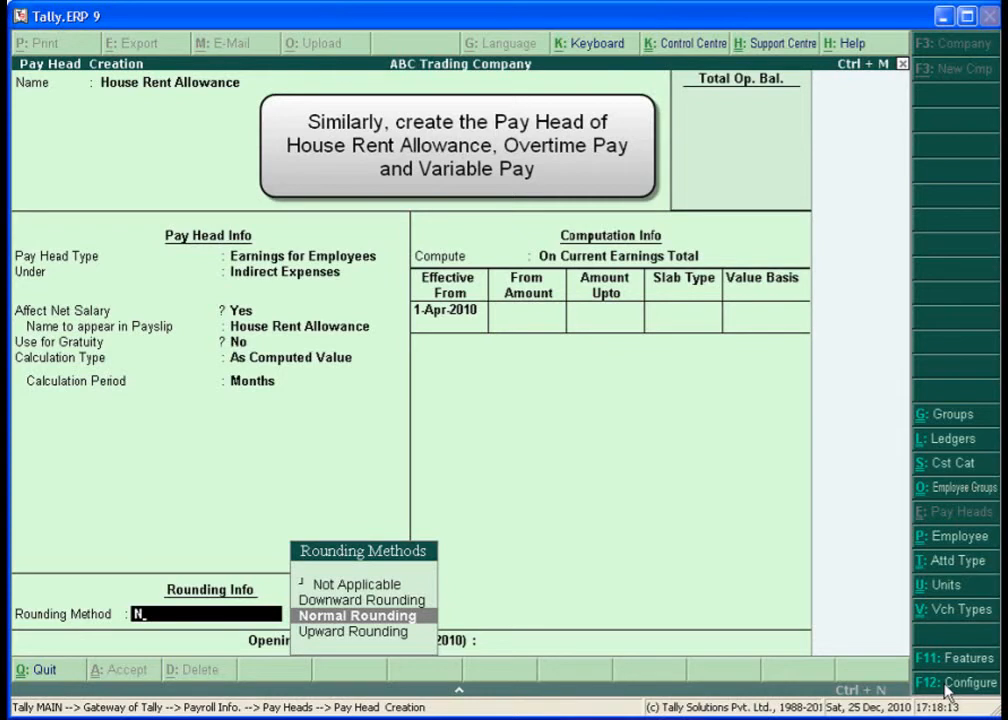
key(Return)
text(1)
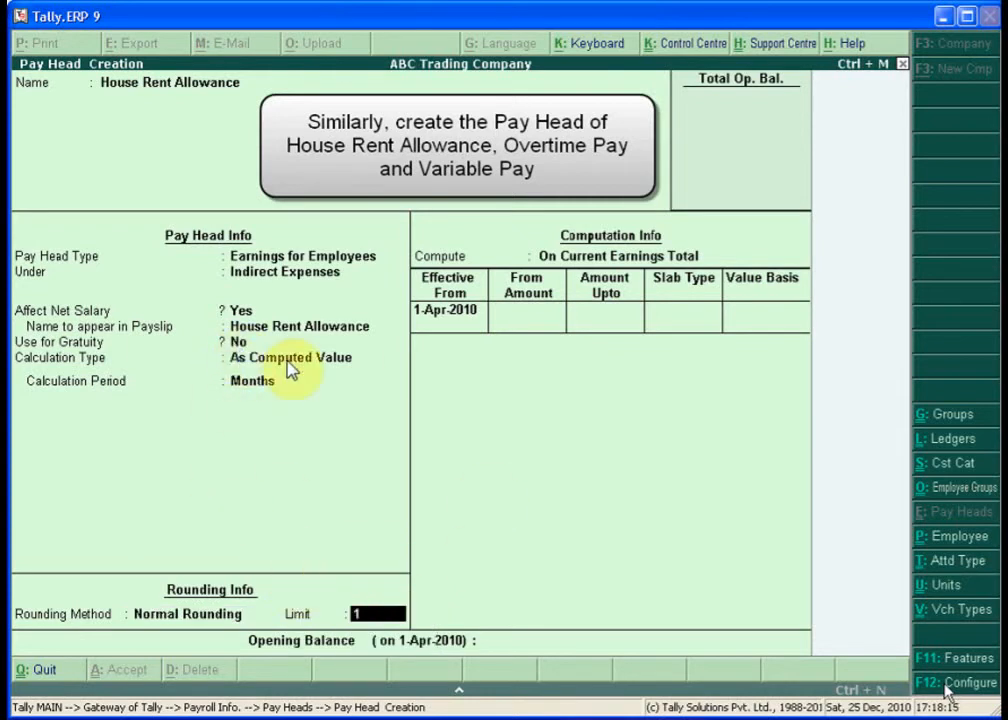
key(Return)
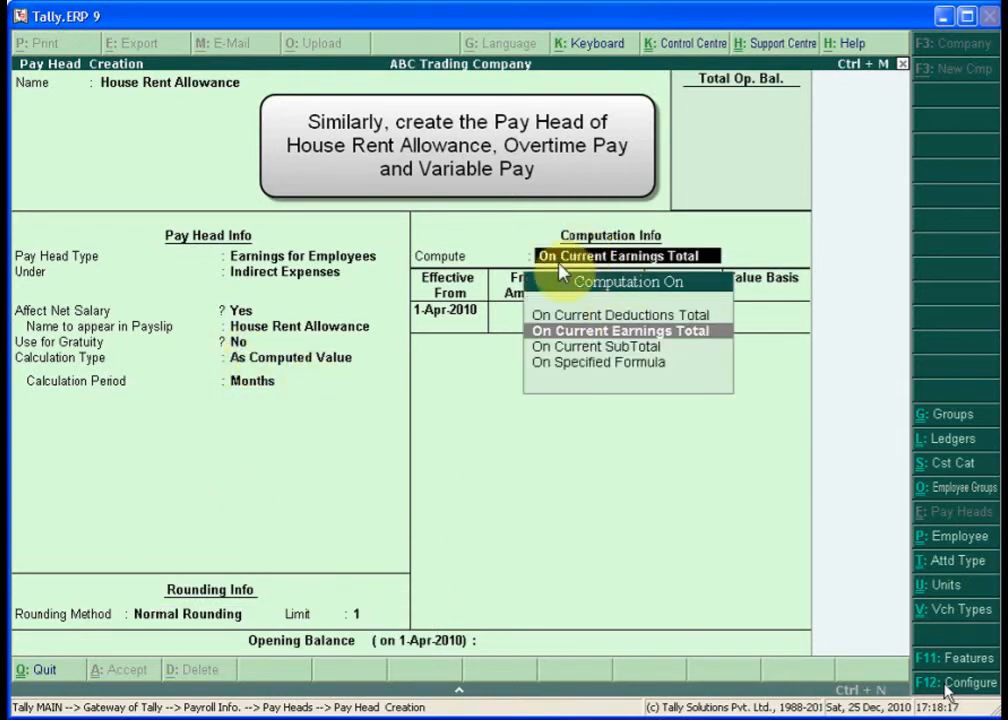
key(Down)
key(Down)
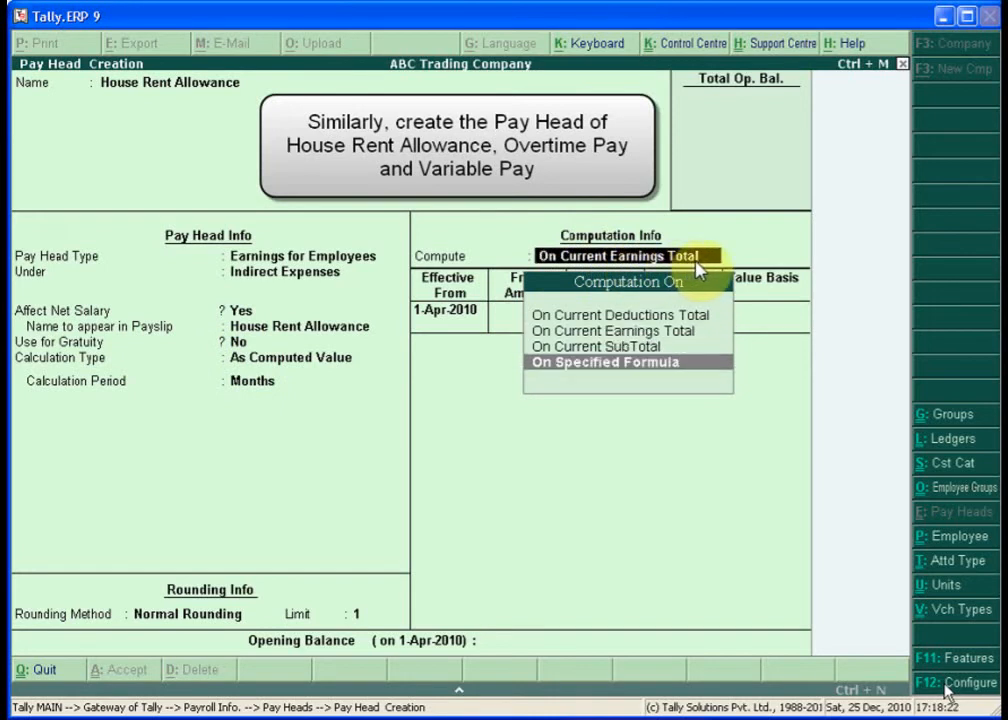
key(Return)
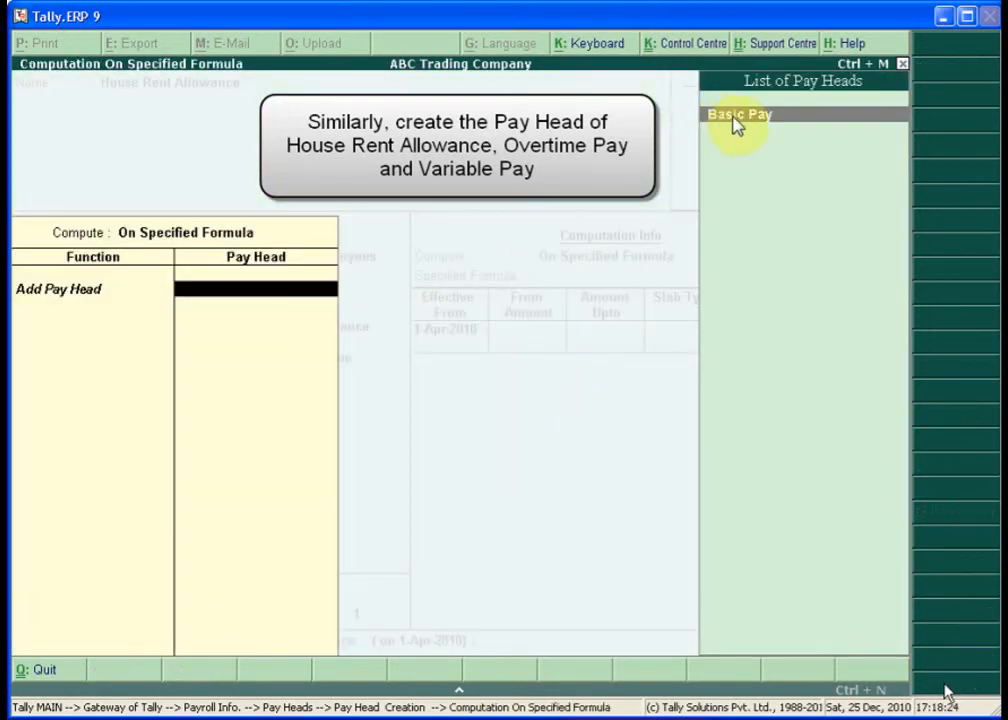
- Add Basic Pay to the formula and keep House Rent Allowance as the payslip name
key(Return)
key(Return)
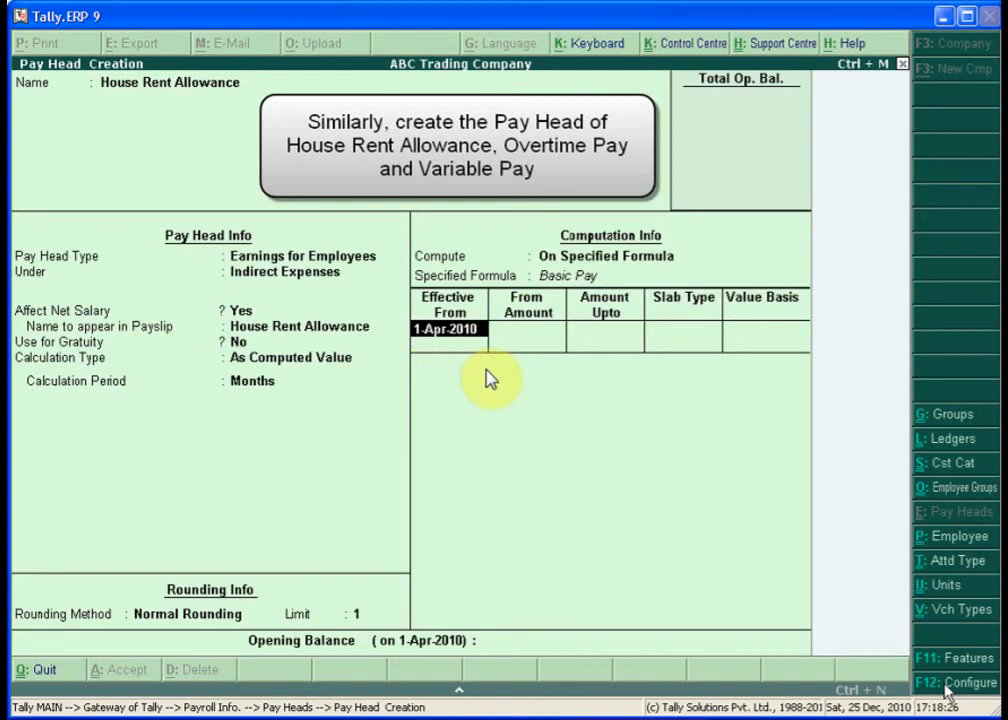
key(Return)
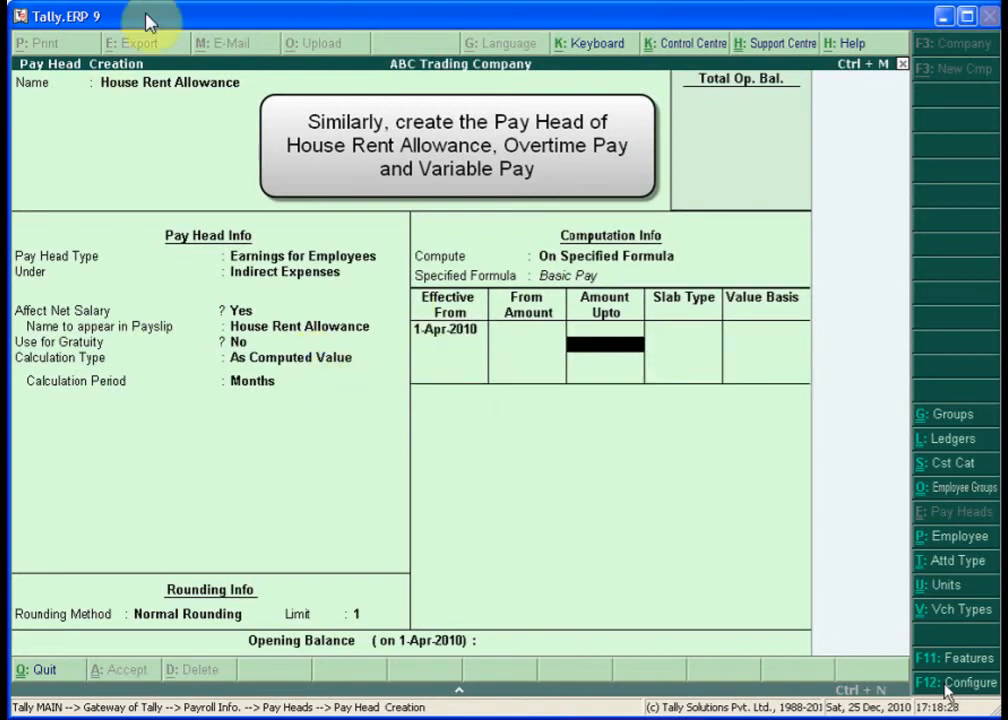
key(Return)
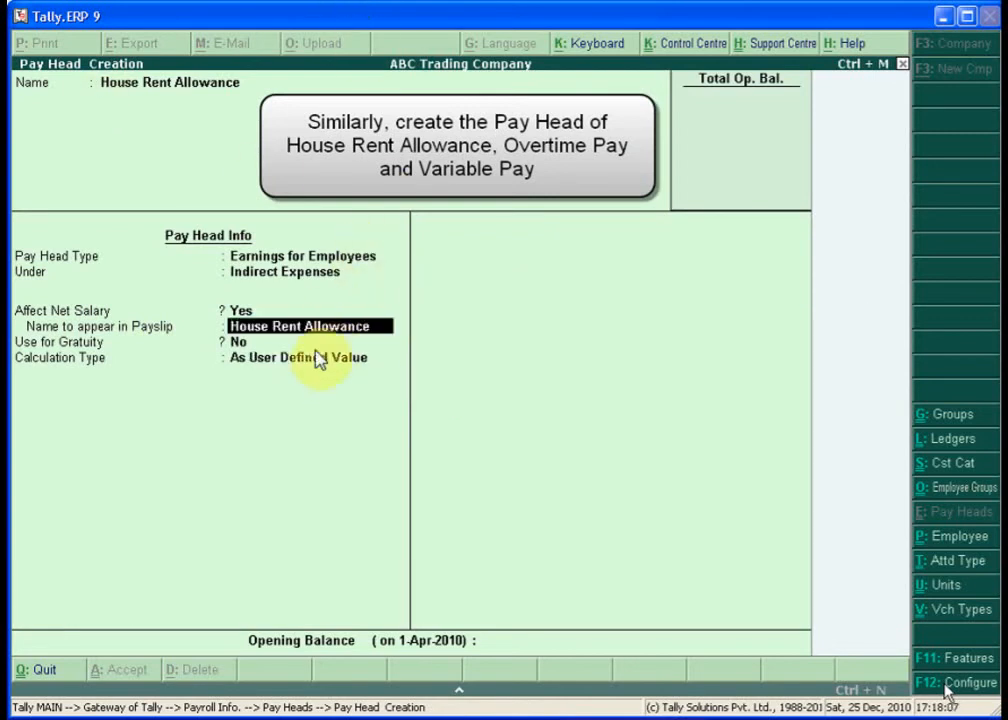
key(Return)
- Re-set the calculation type to As Computed Value with Normal Rounding, limit 1
key(Return)
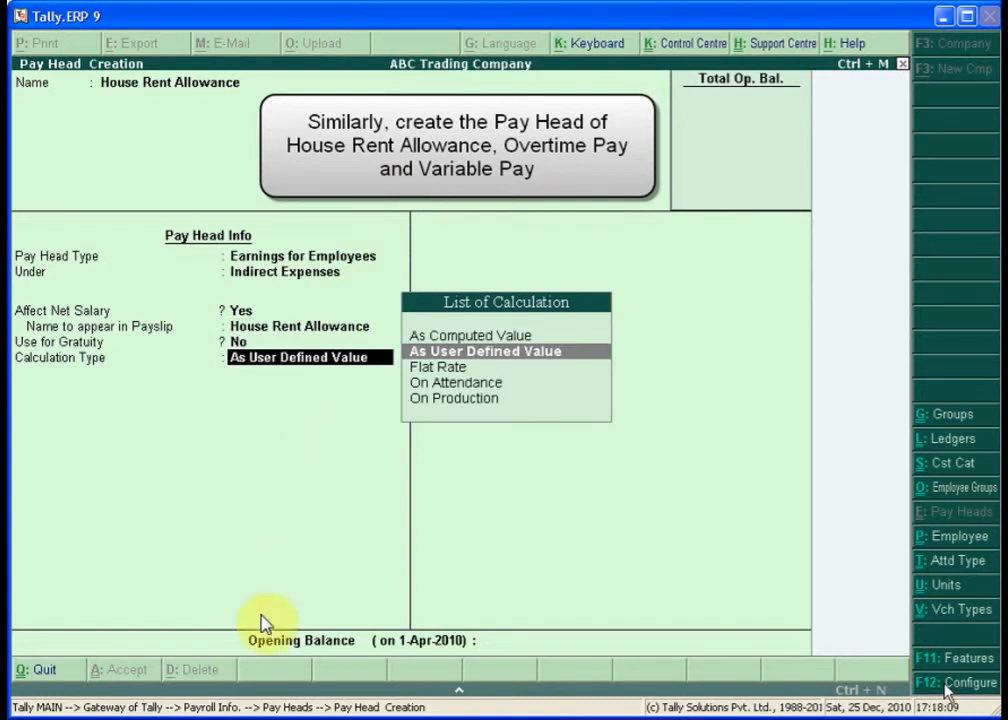
key(Up)
key(Return)
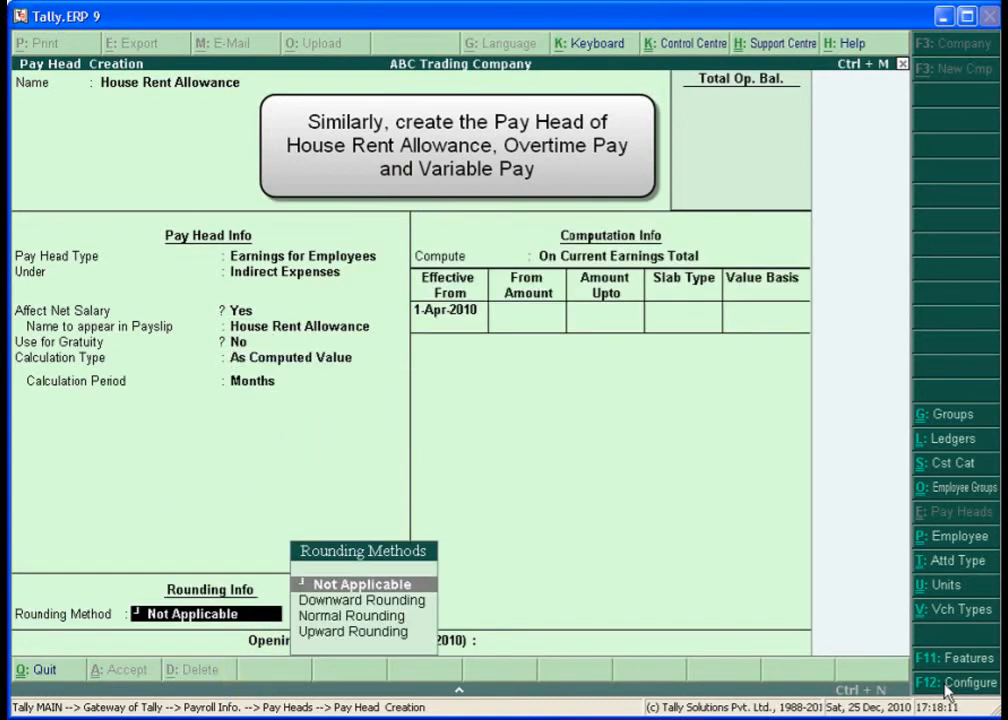
text(N)
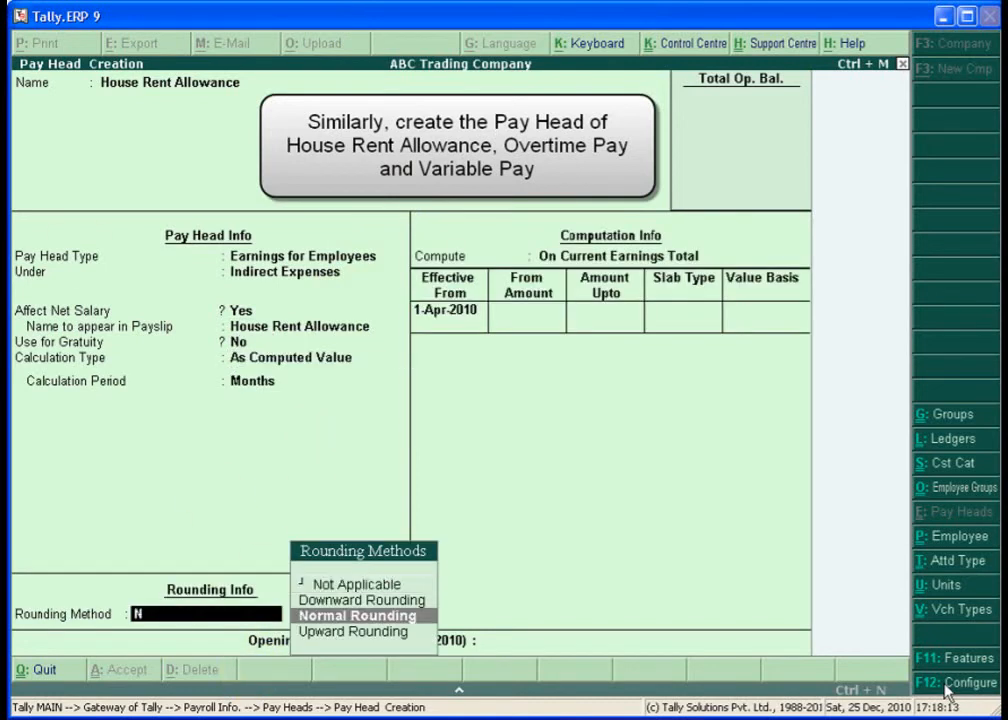
key(Return)
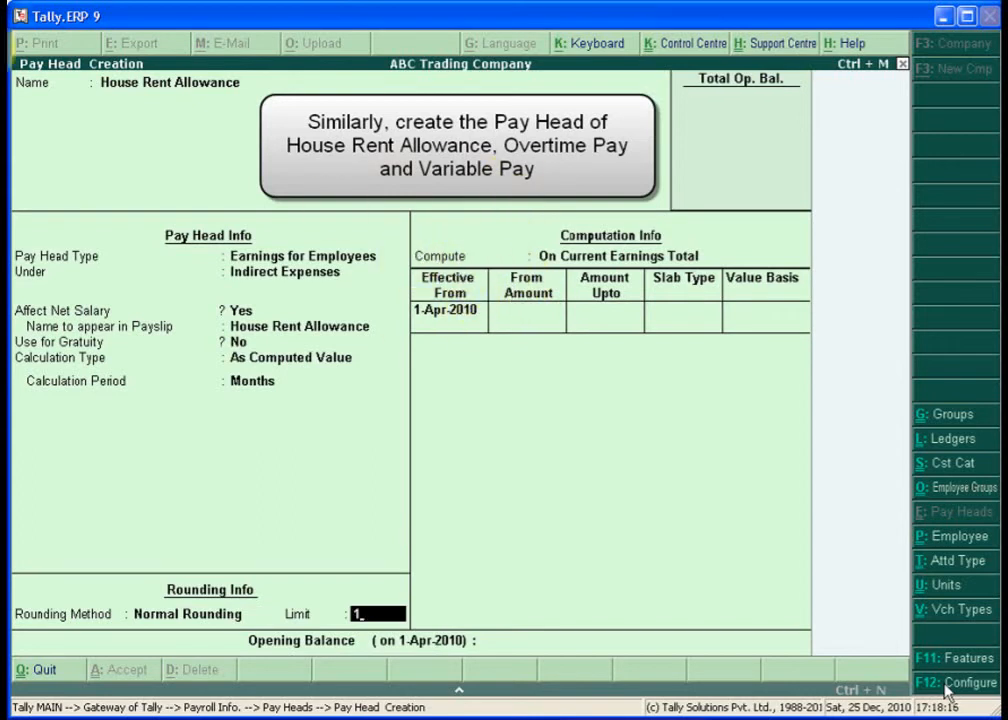
text(1)
key(Return)
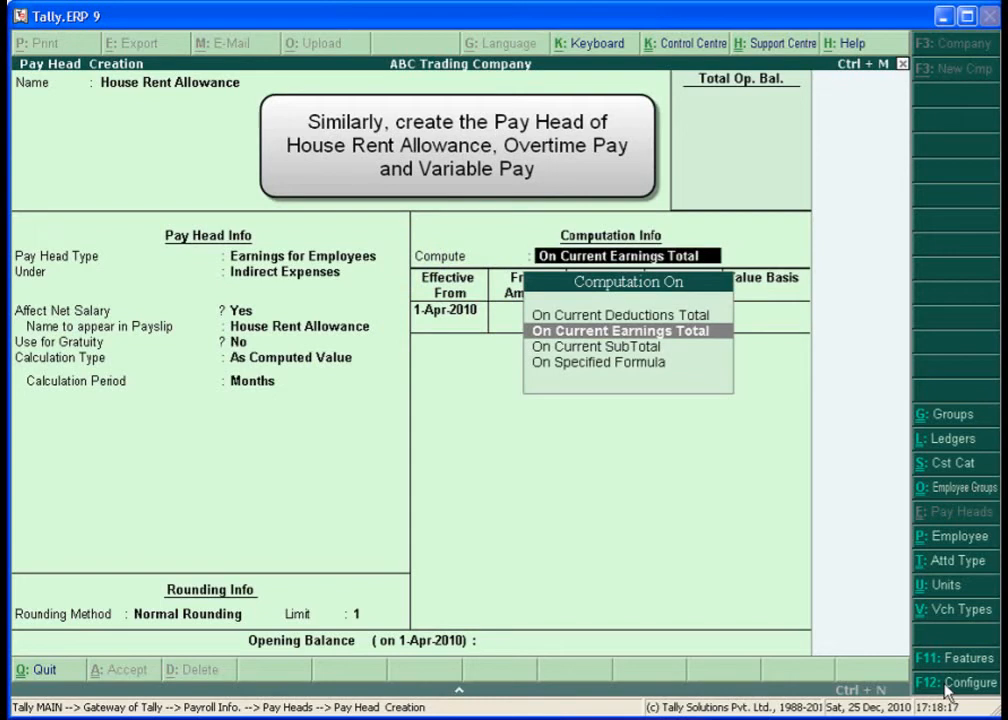
- Compute the allowance On Specified Formula using Basic Pay
key(Down)
key(Down)
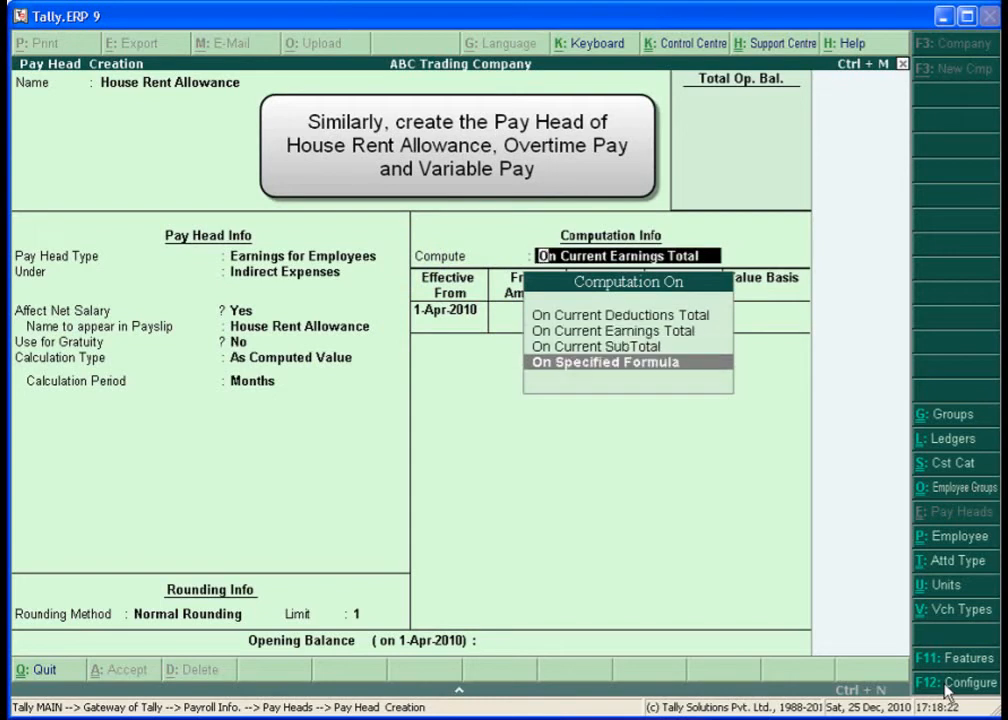
key(Return)
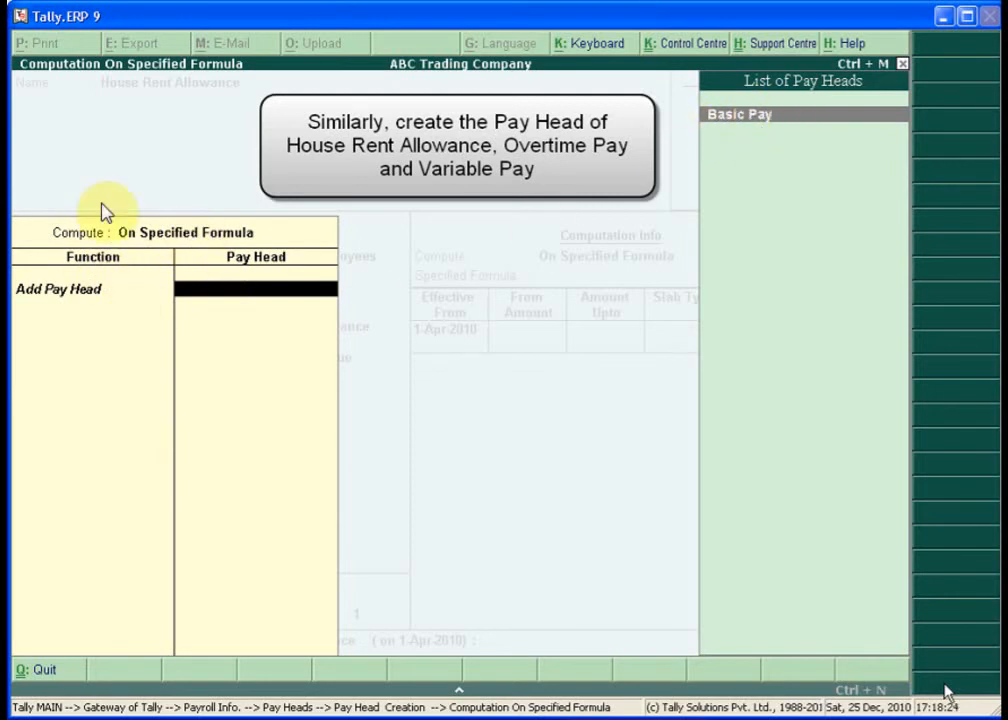
key(Return)
key(Return)
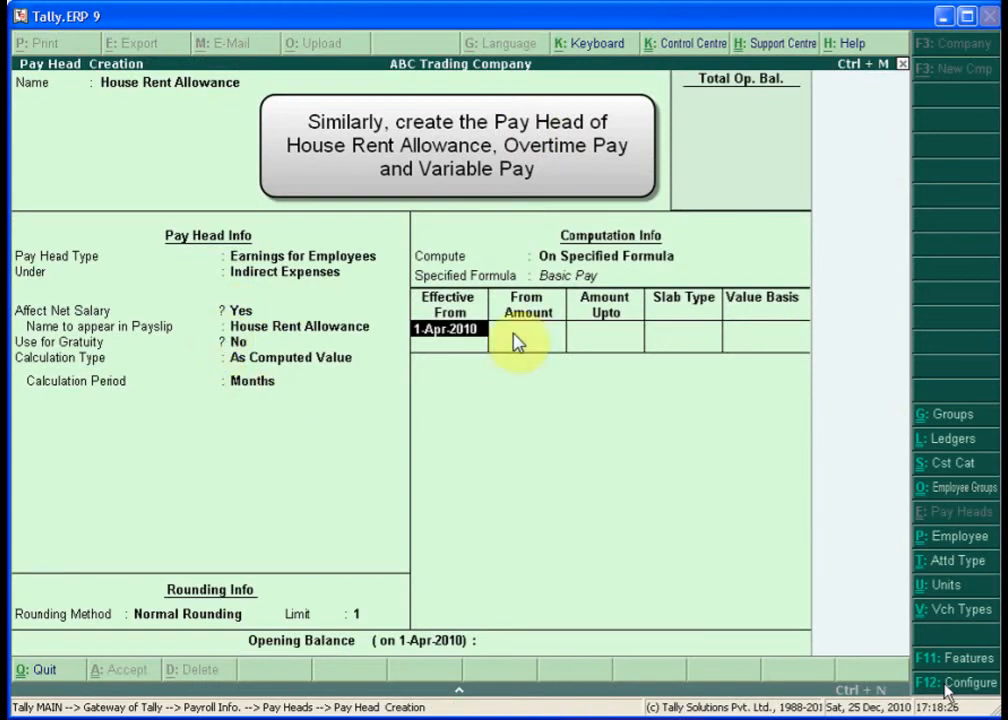
key(Return)
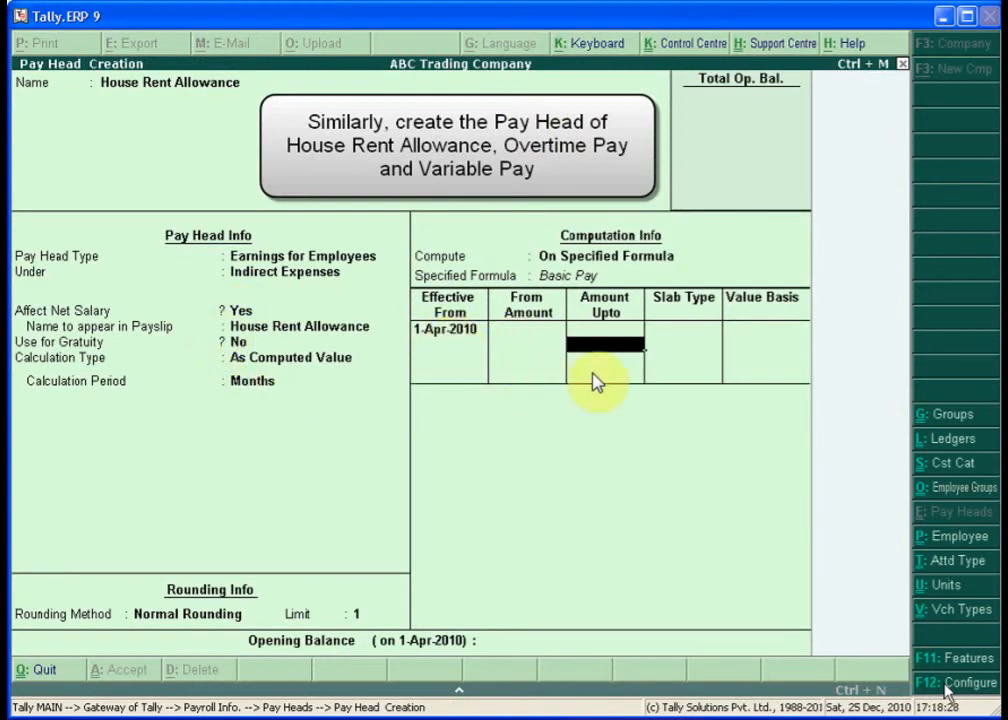
- Add a 40% percentage slab with no amount limit and save House Rent Allowance
key(Return)
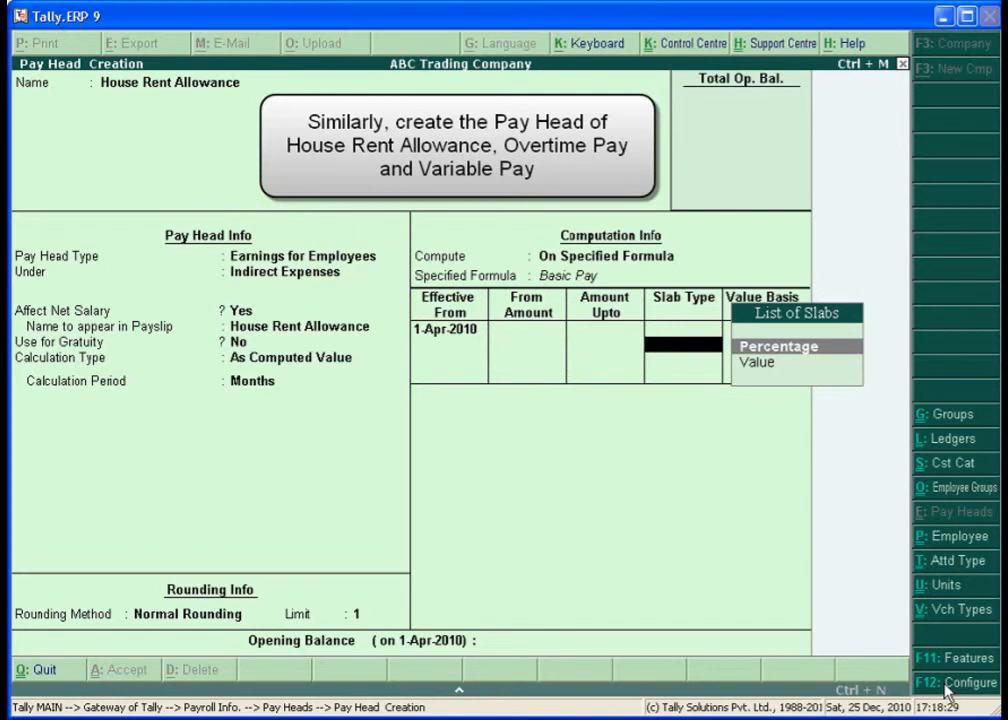
key(Return)
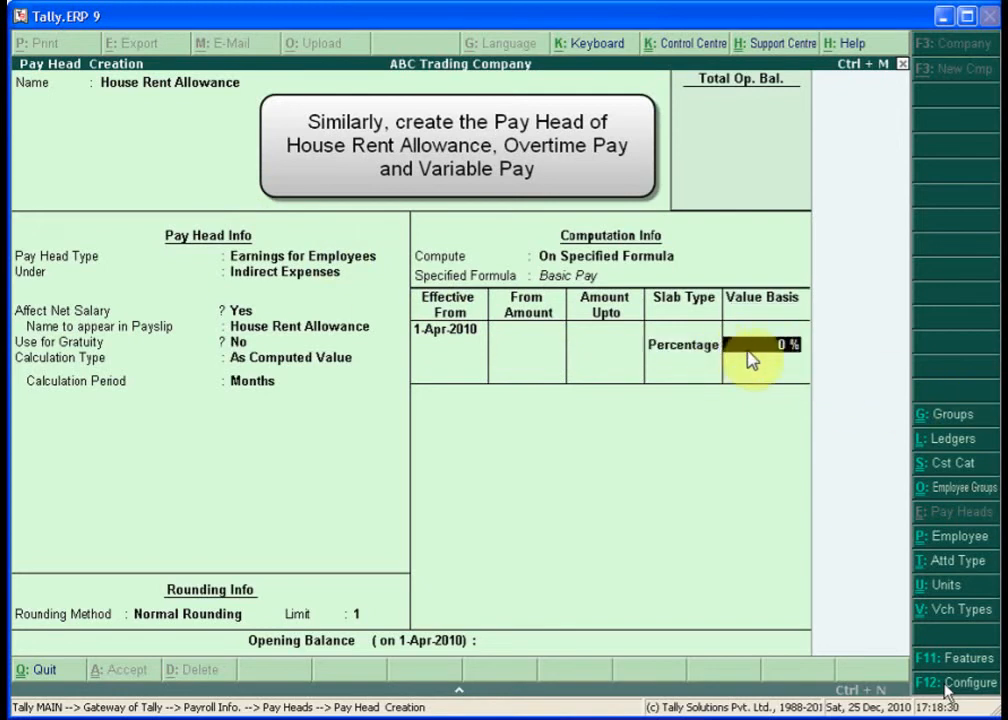
text(40)
key(Return)
key(Return)
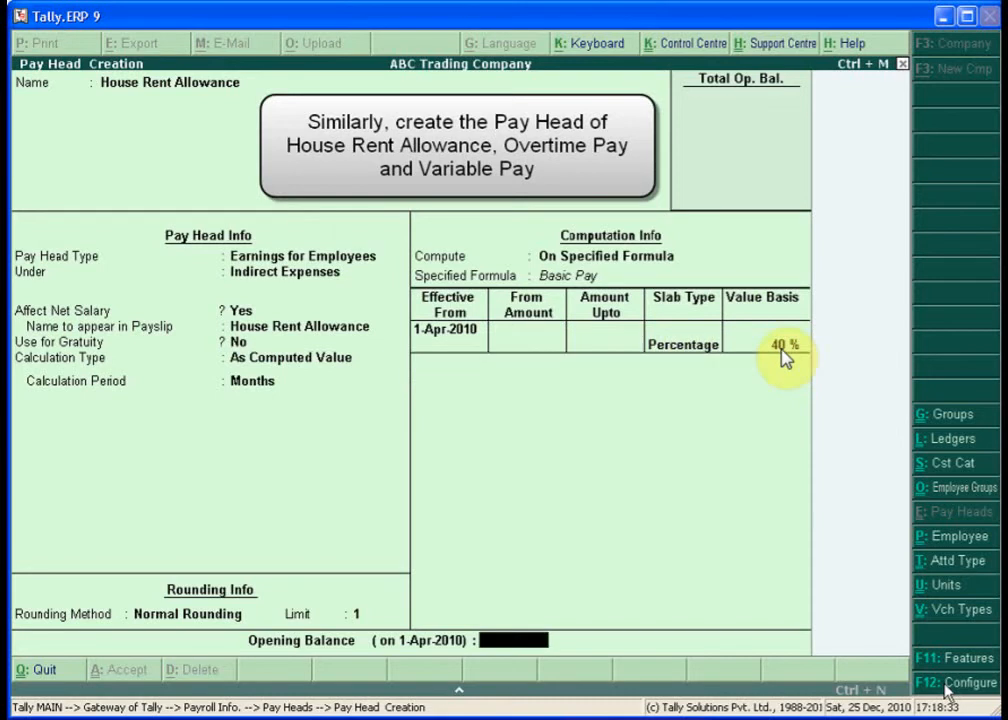
key(Return)
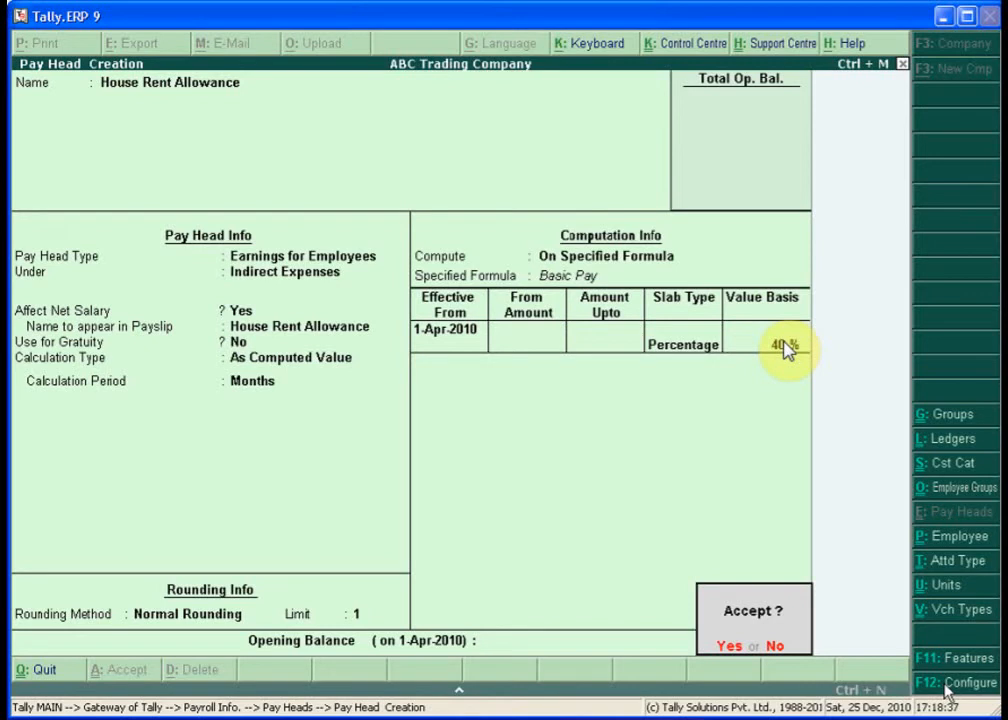
key(Return)
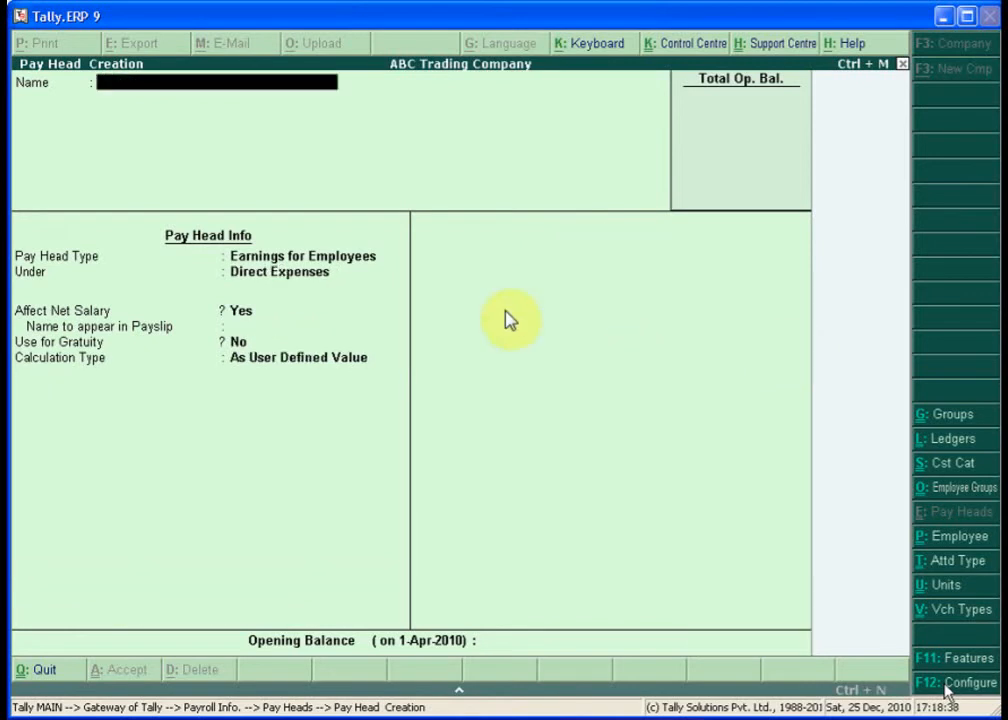
- Name the pay head Conveyance as an Earnings for Employees head under Indirect Expenses
text(Conveyanc)
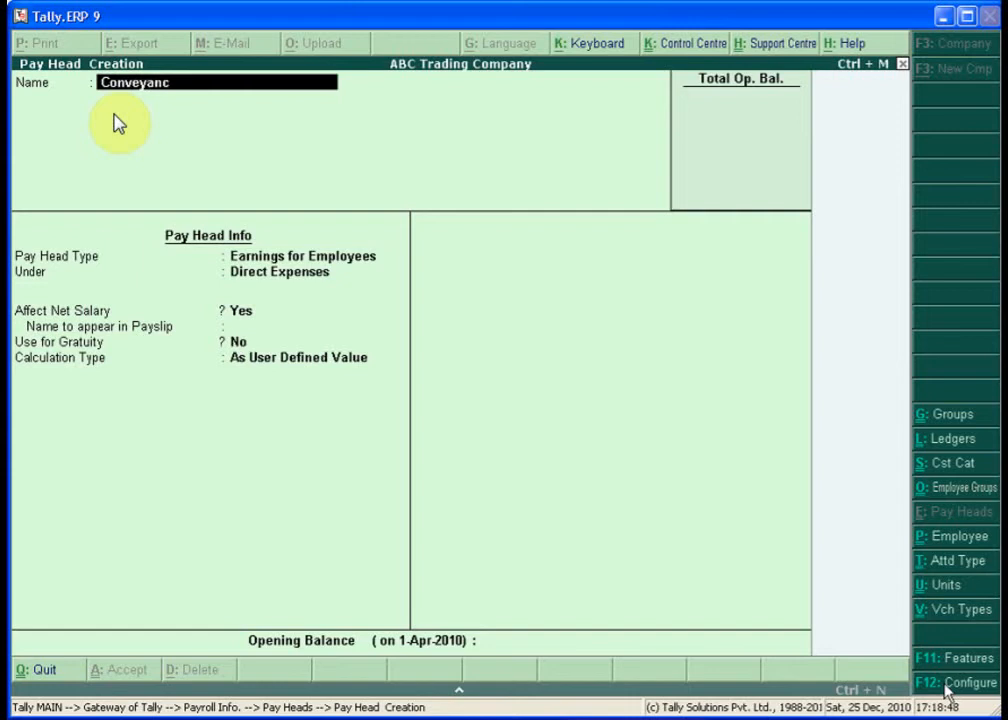
text(e)
key(Return)
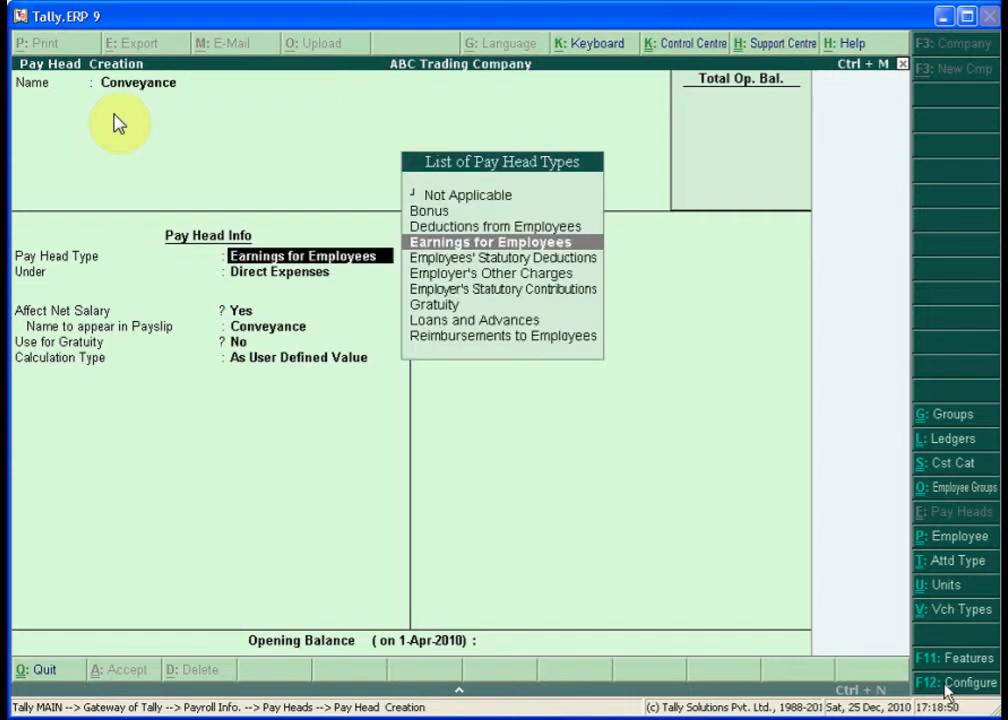
key(Return)
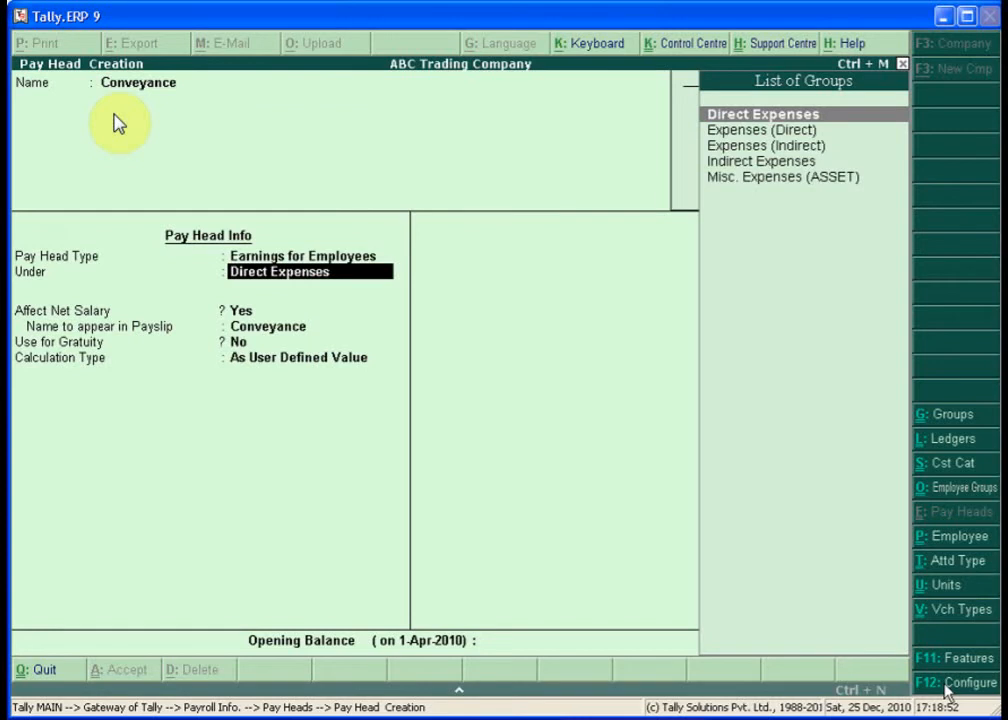
text(I)
key(Return)
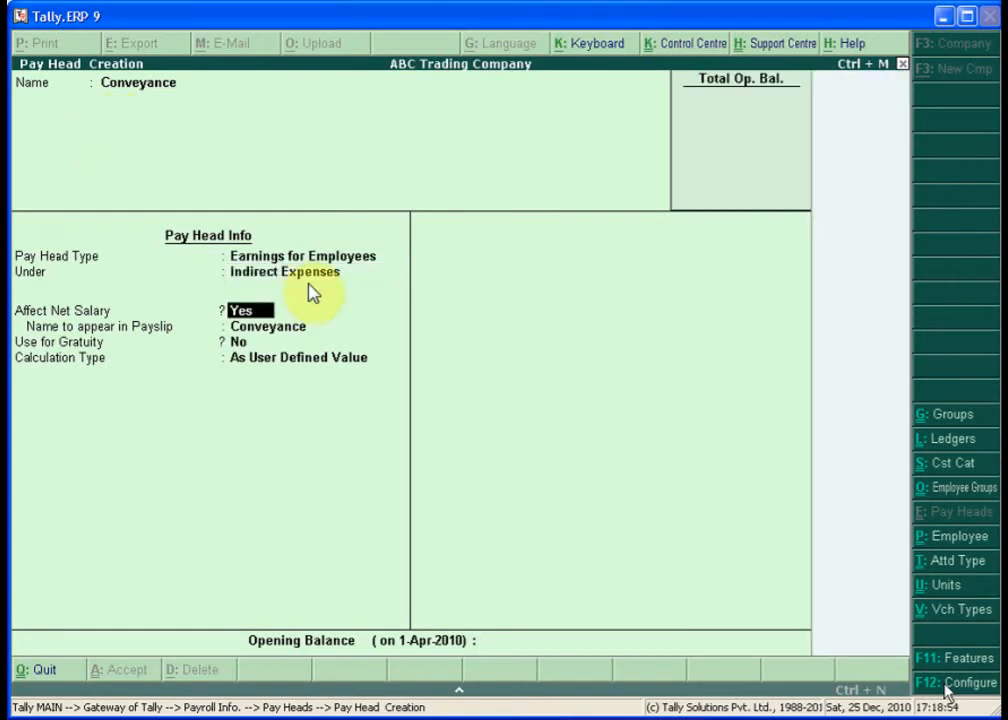
- Make Conveyance a monthly Flat Rate with Normal Rounding limit 1, and save it
key(Return)
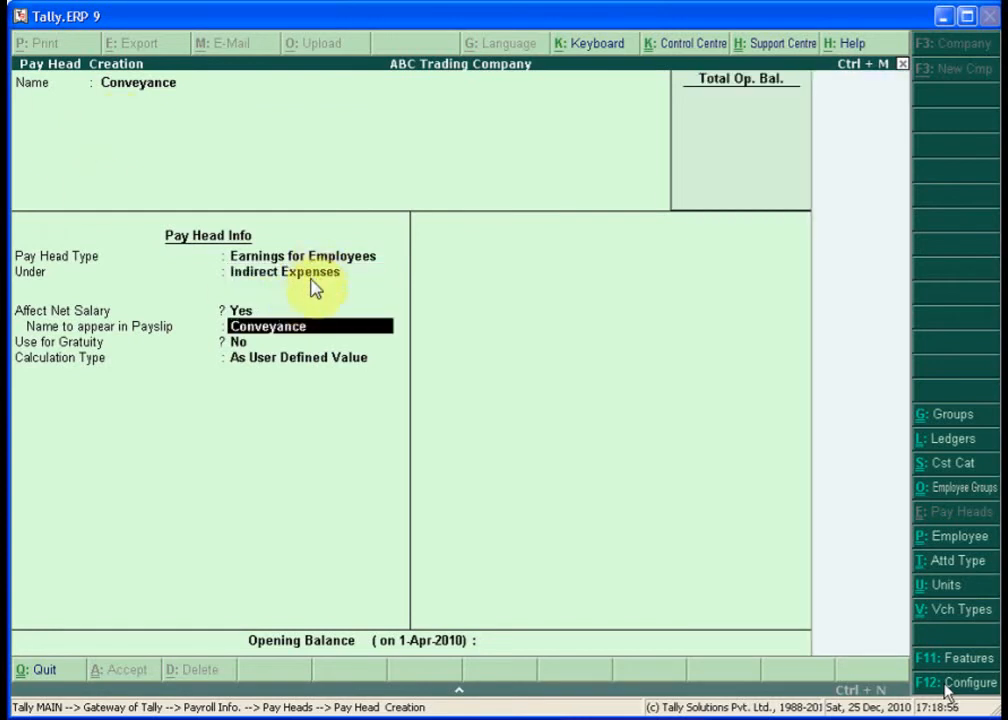
key(Return)
key(Return)
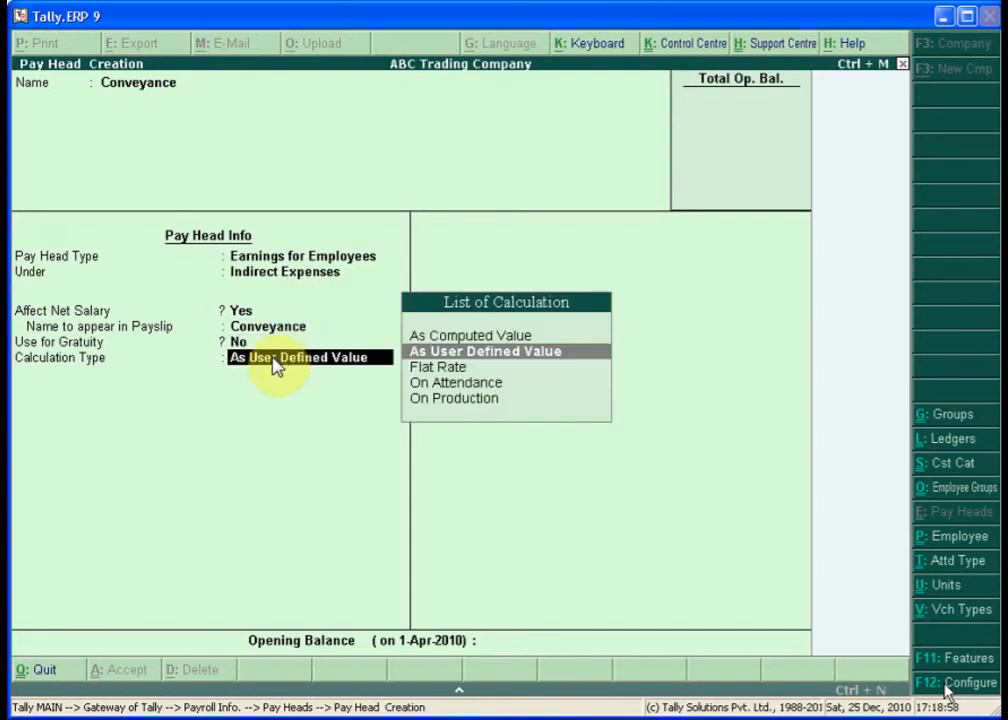
key(Down)
key(Return)
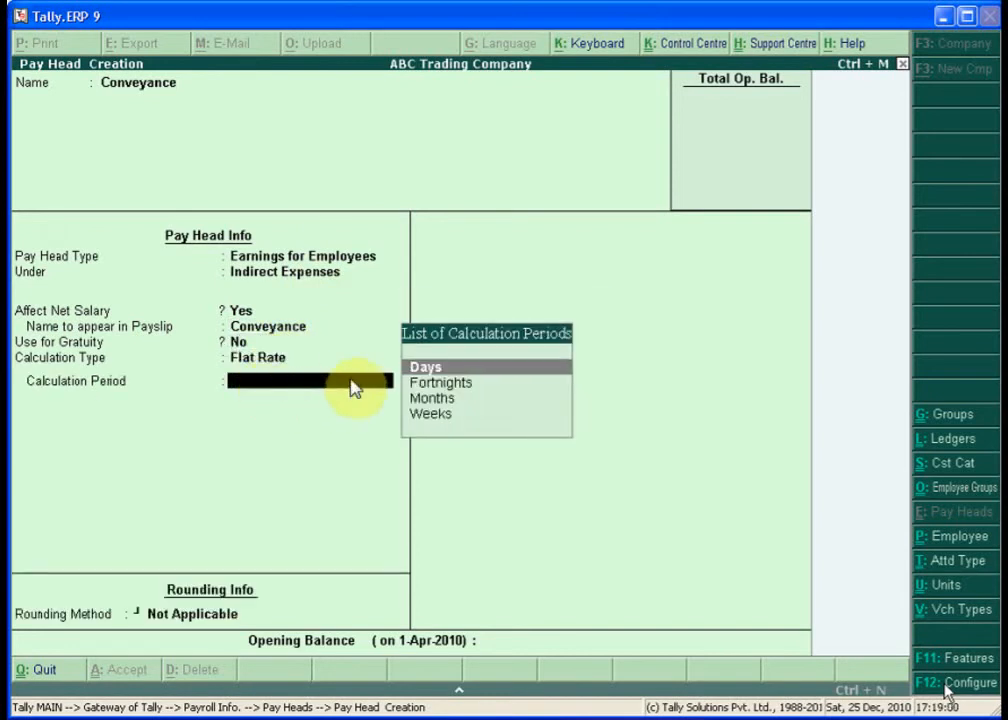
key(Down)
key(Down)
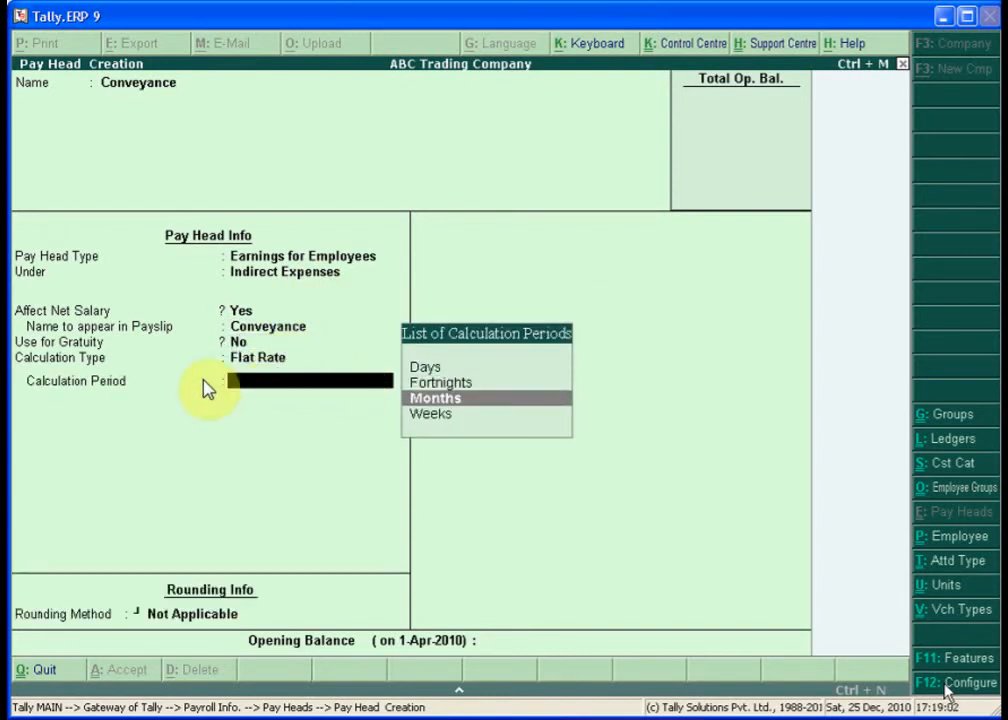
key(Return)
text(N)
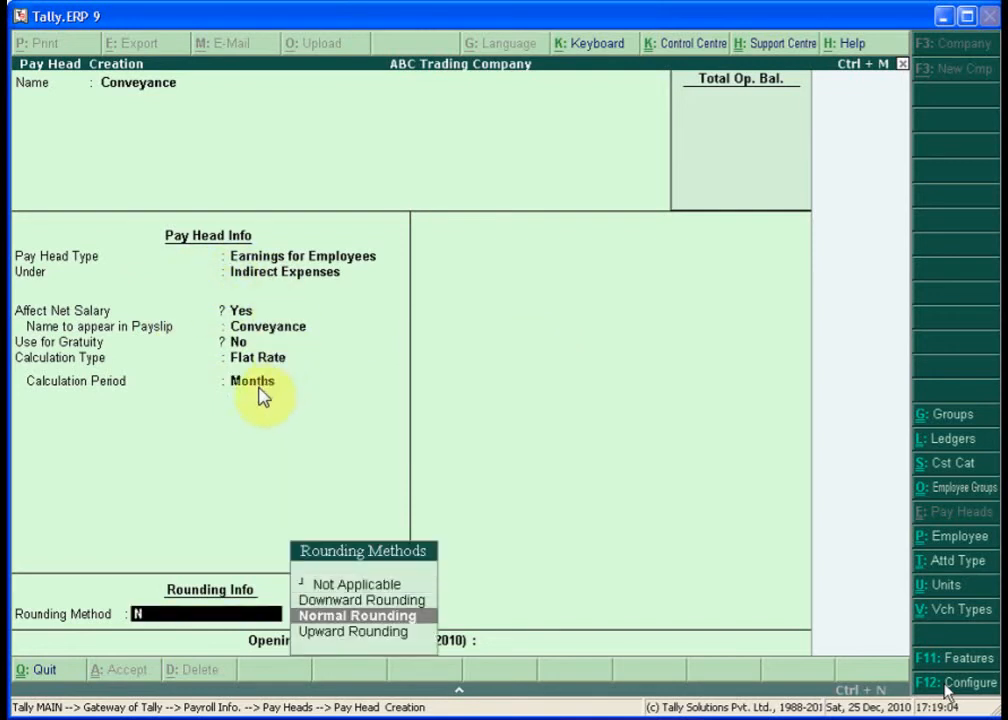
key(Return)
text(1)
key(Return)
key(Return)
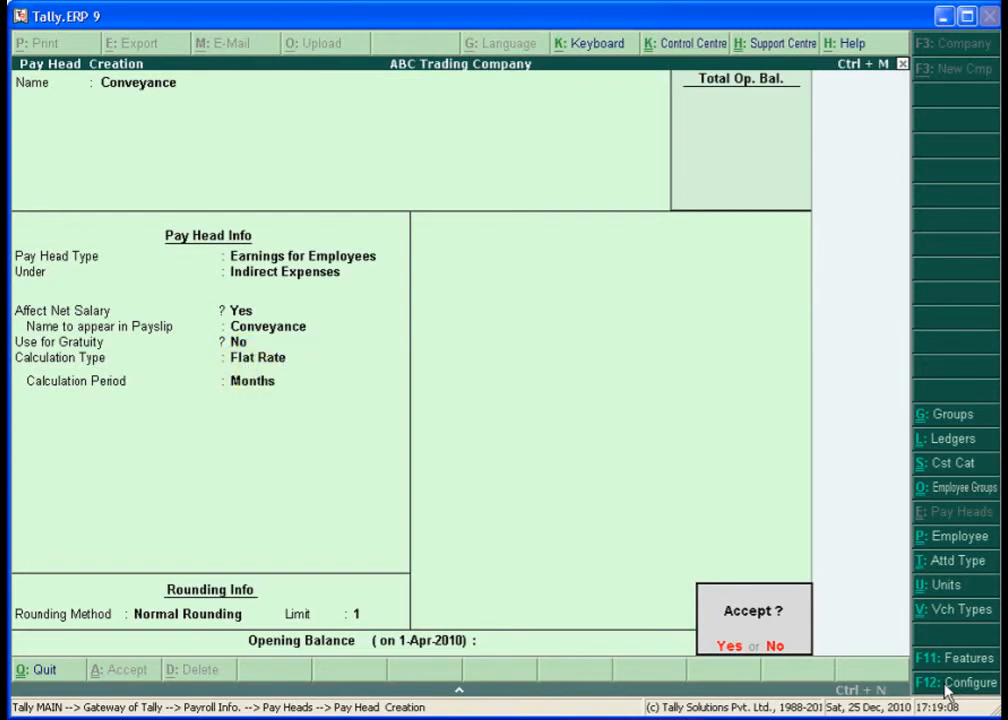
key(y)
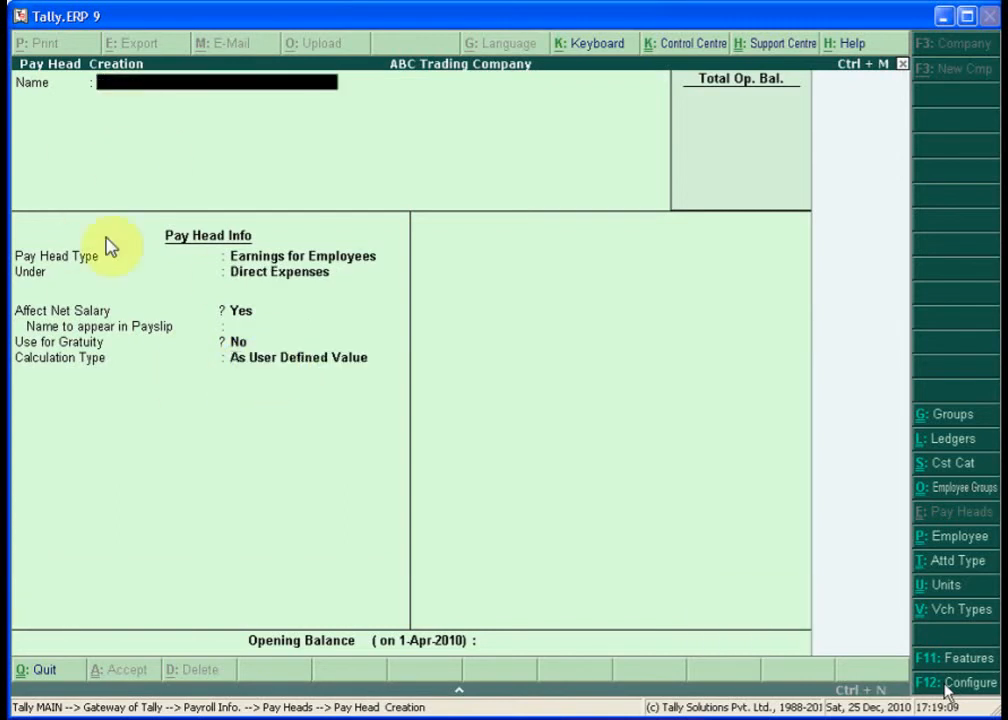
- Name the pay head Overtime Pay as an Earnings for Employees head under Indirect Expenses
text(Ove)
text(rtime Pay)
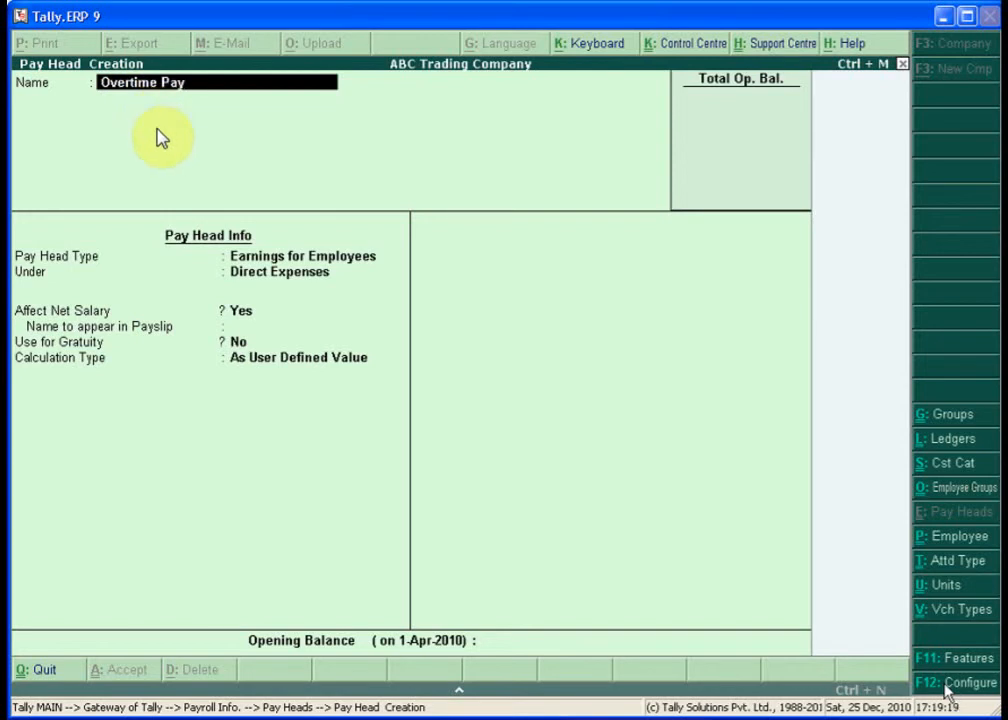
key(Return)
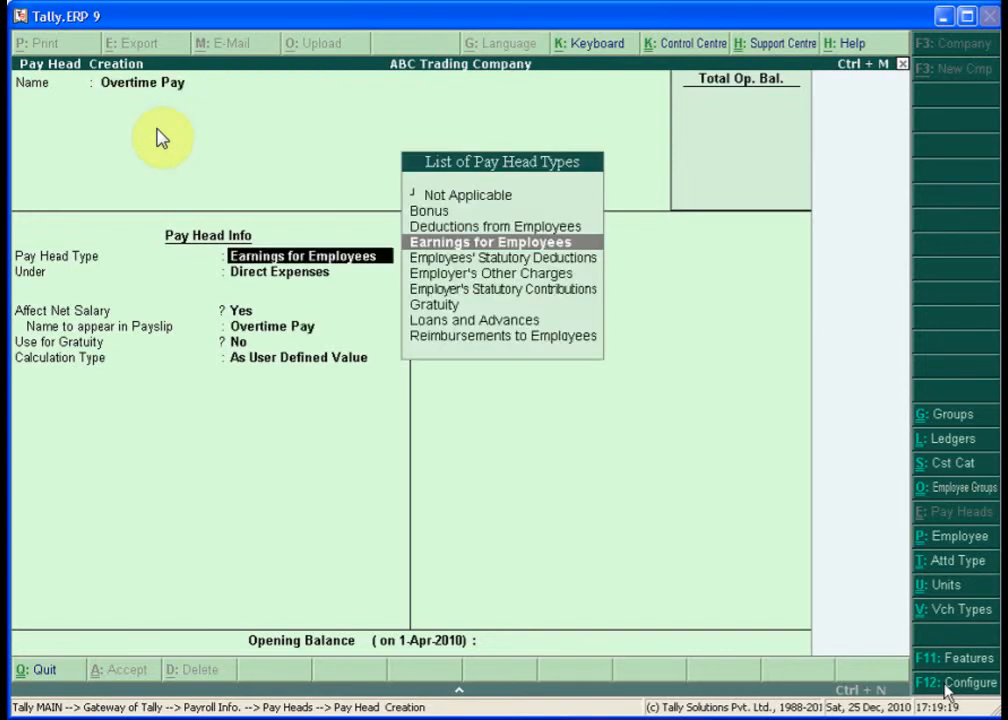
key(Return)
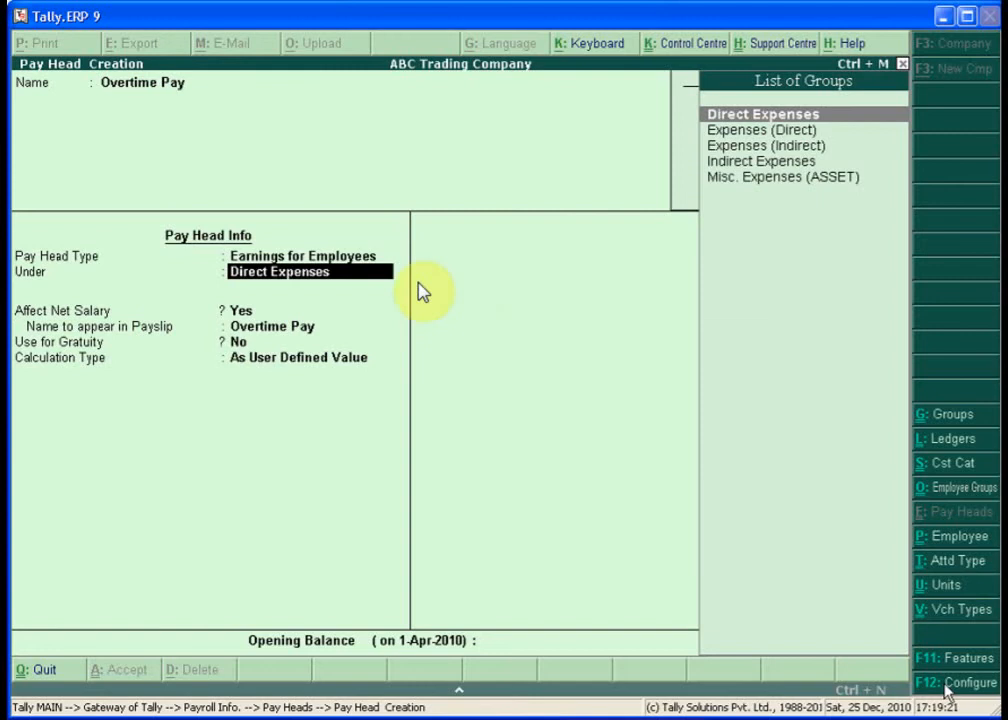
text(I)
key(Return)
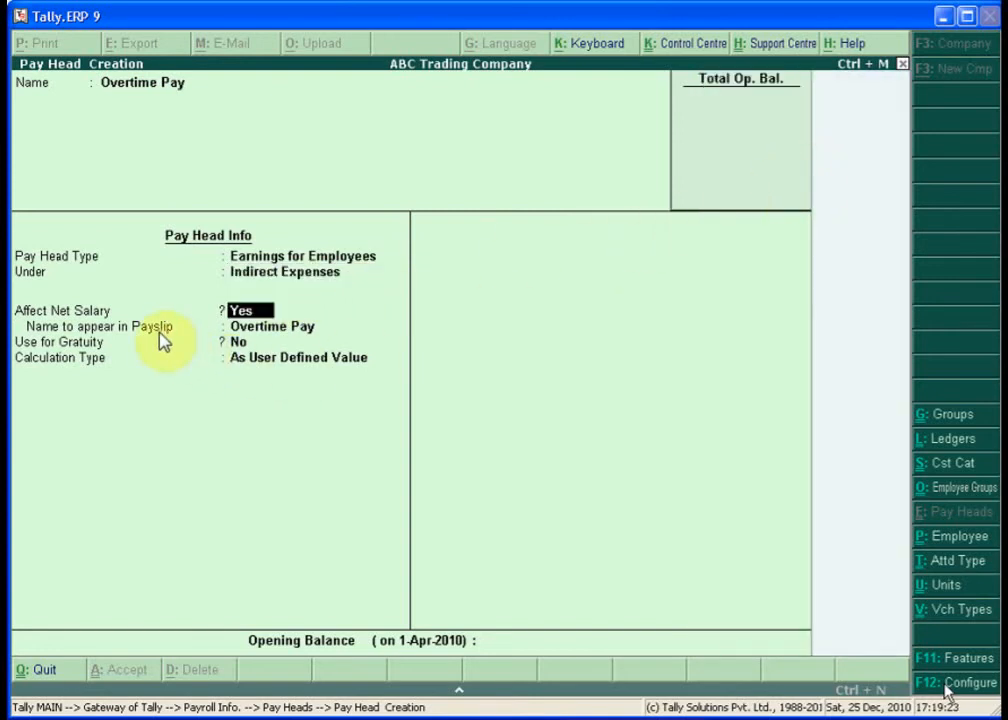
- Calculate Overtime Pay On Production (Overtime) with Normal Rounding limit 1, and finish the form
key(Return)
key(Return)
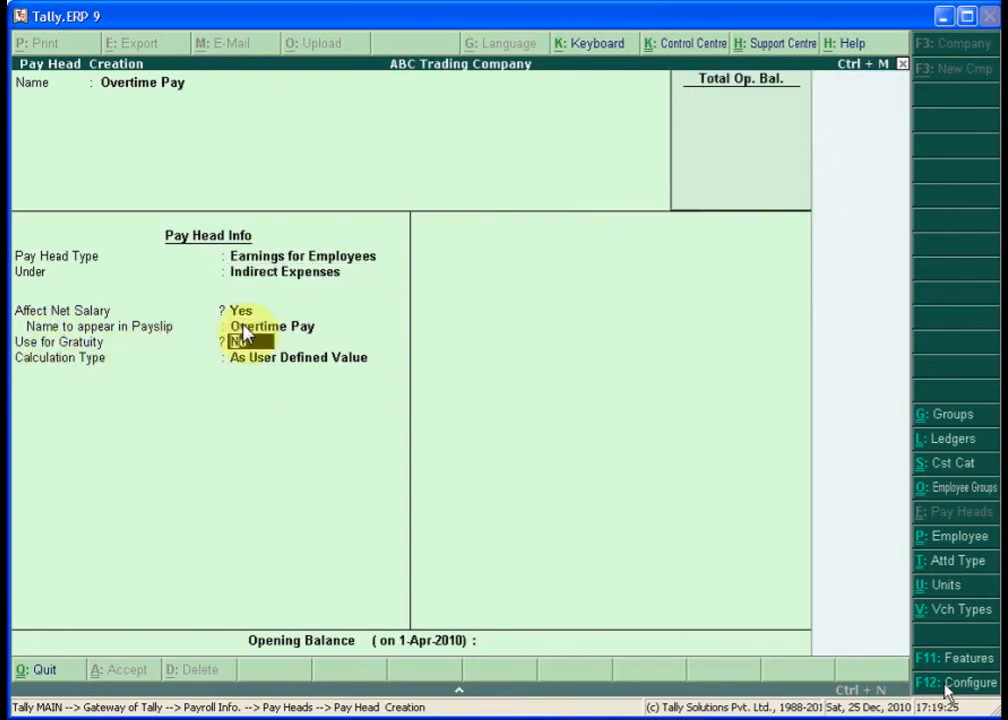
key(Return)
key(Down)
key(Down)
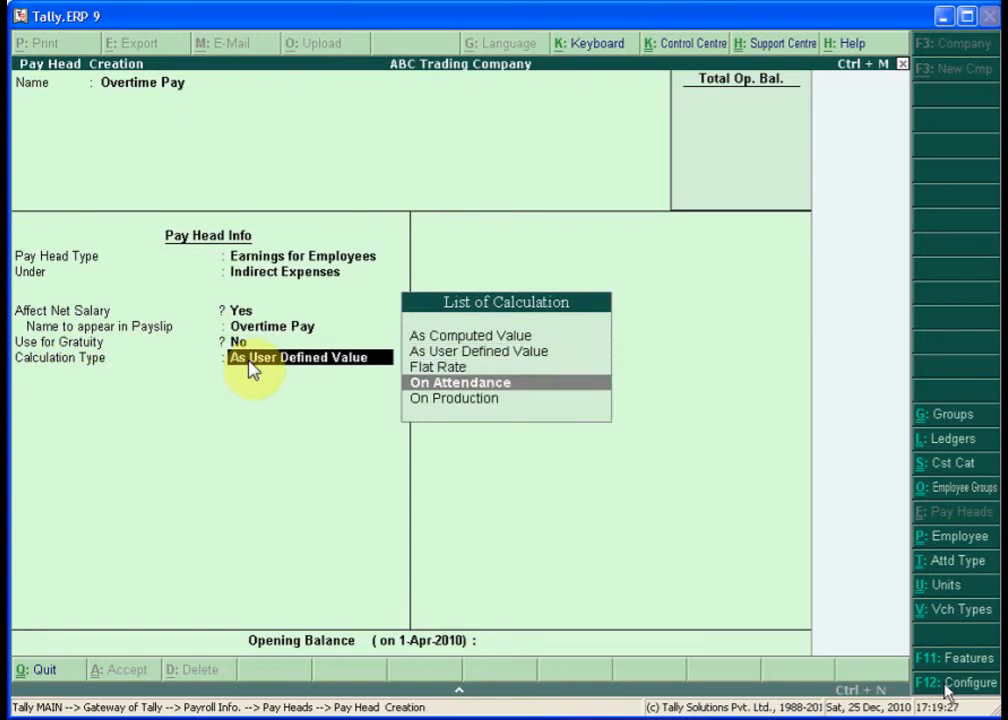
key(Down)
key(Return)
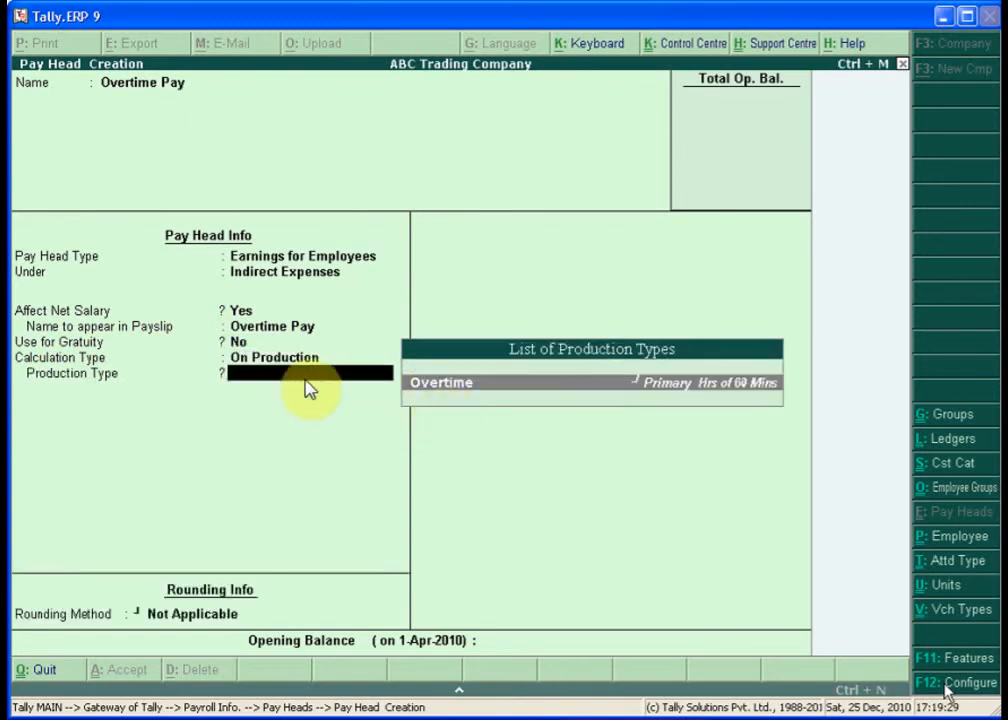
key(Return)
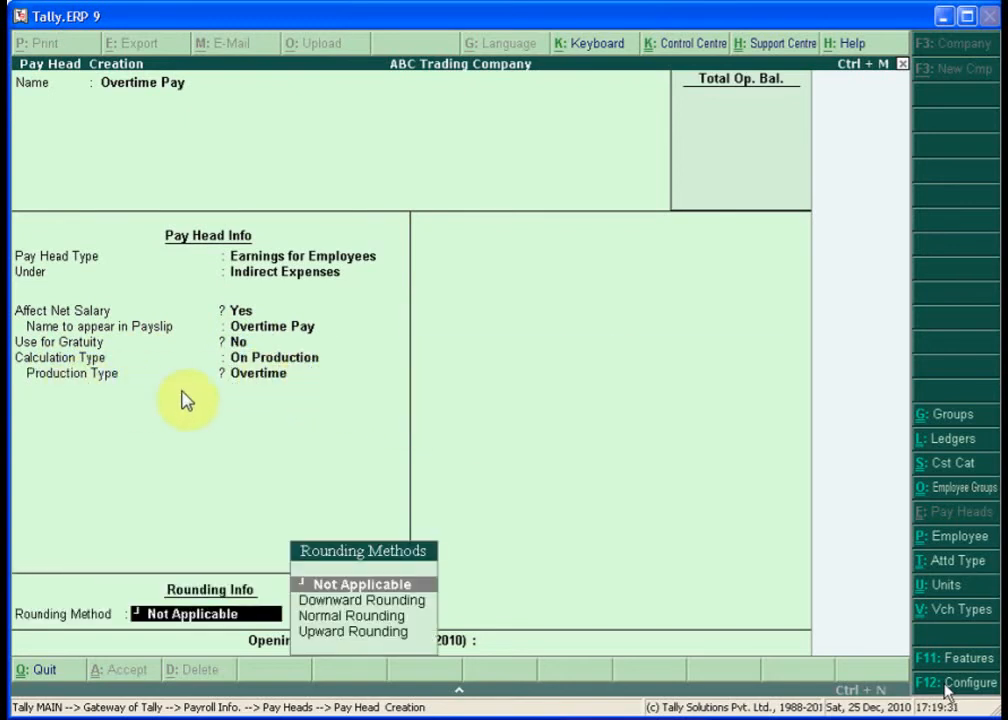
key(Down)
key(Down)
key(Return)
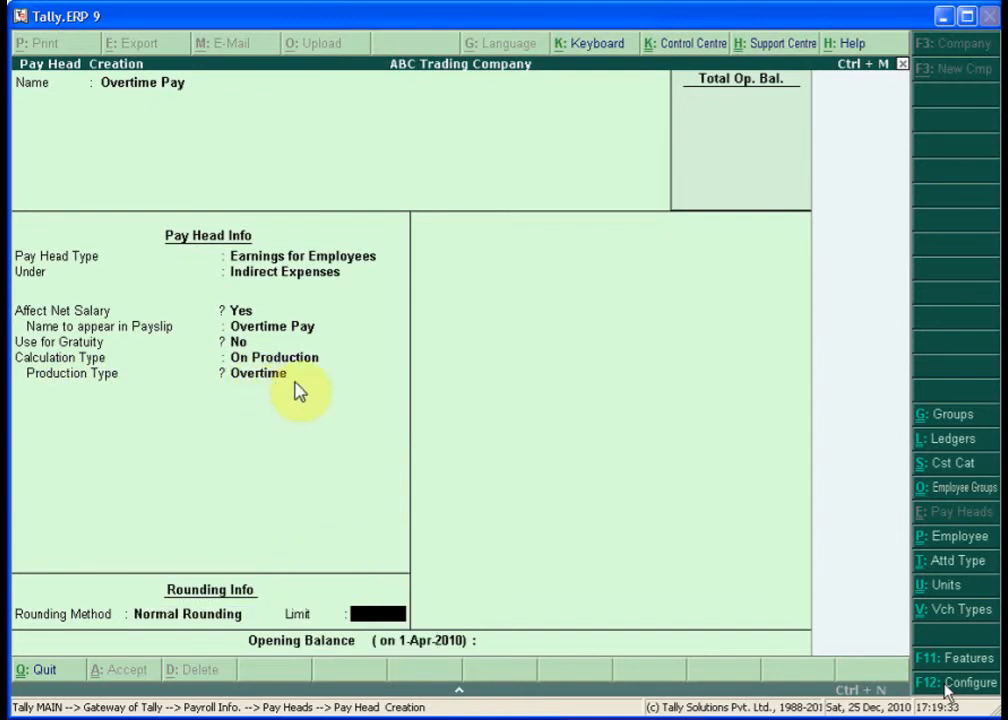
text(1)
key(Return)
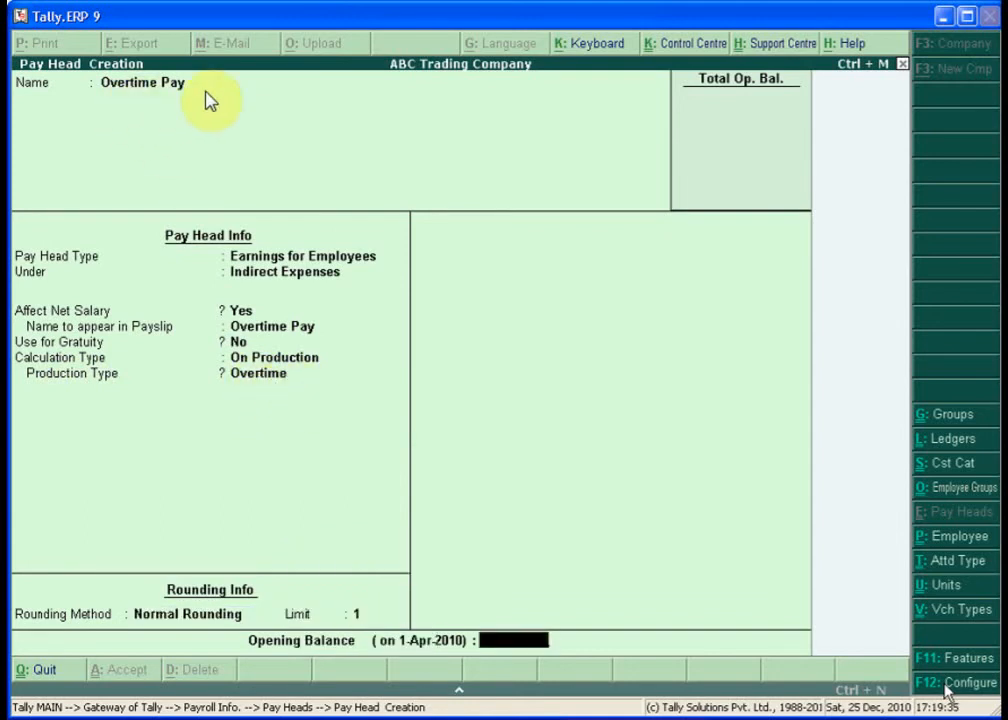
key(Return)
key(Return)
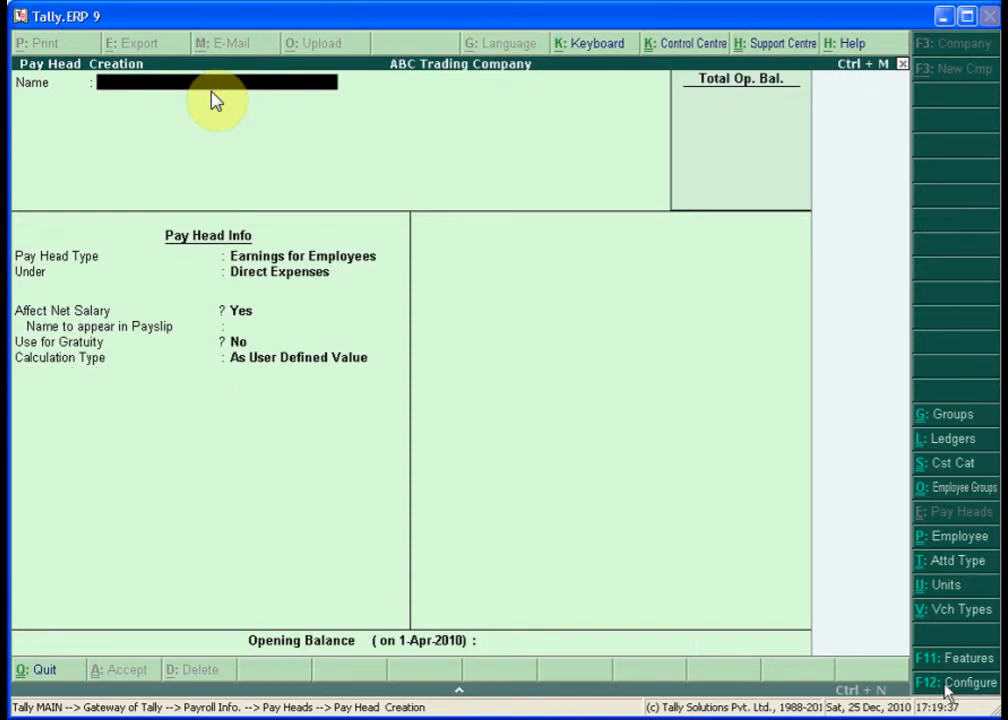
- Set up Variable Pay as an Earnings for Employees head under Indirect Expenses, As User Defined Value
text(Variable)
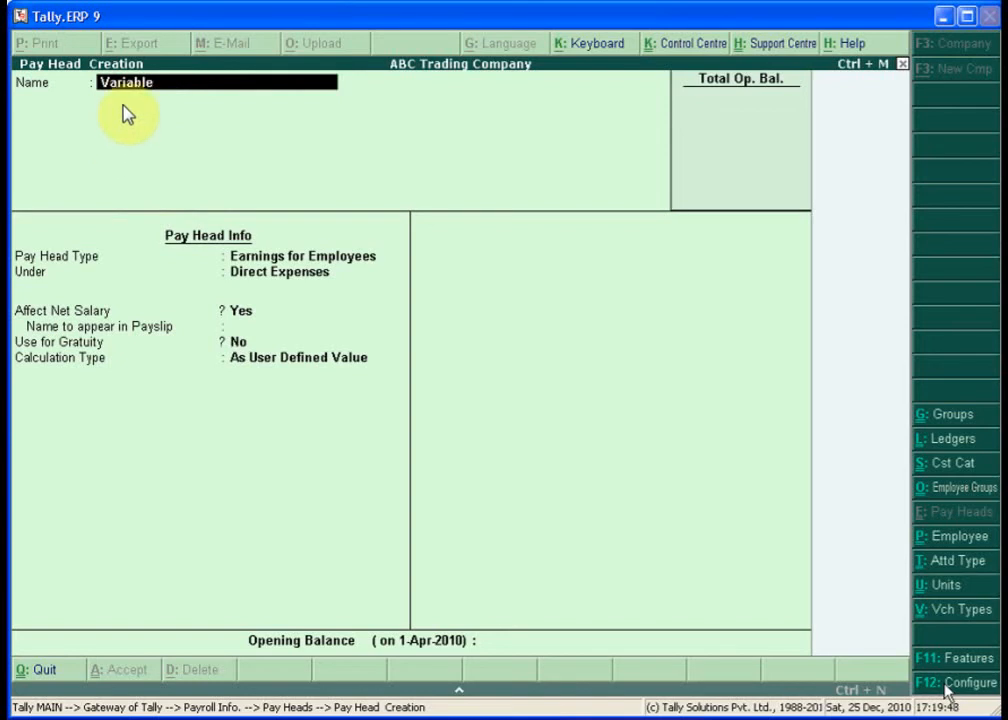
text( P)
key(Return)
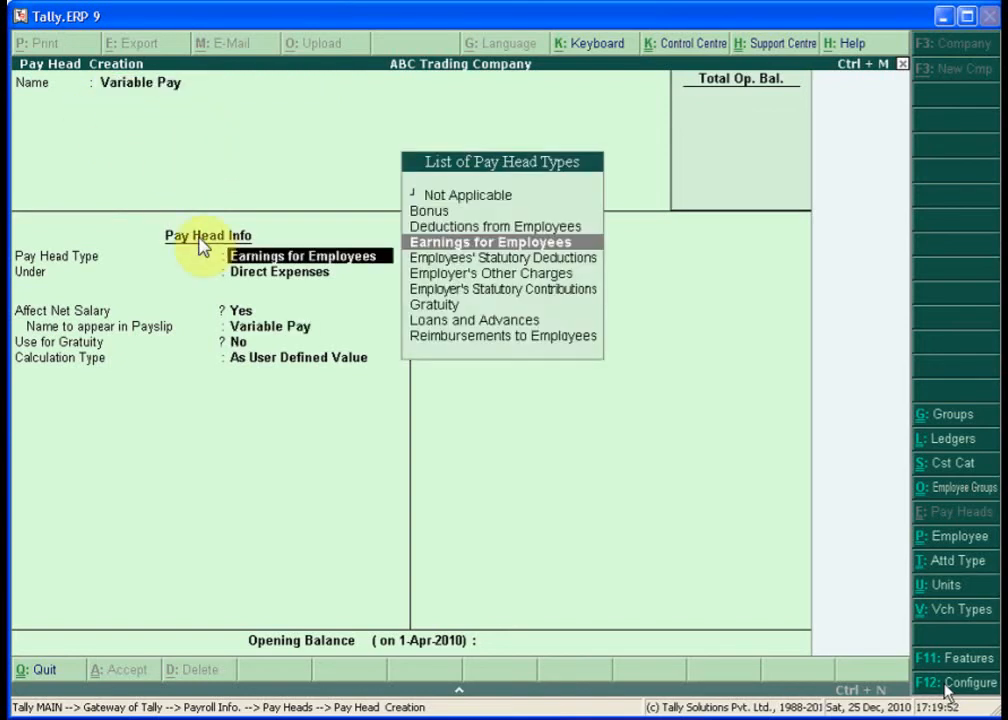
key(Return)
text(Ind)
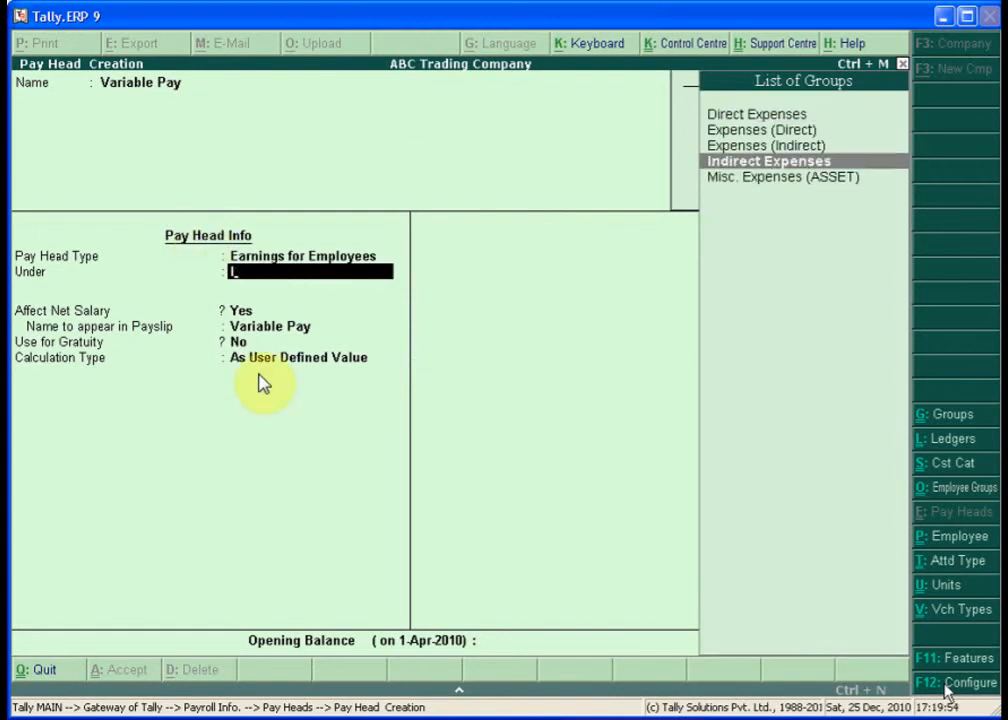
key(Return)
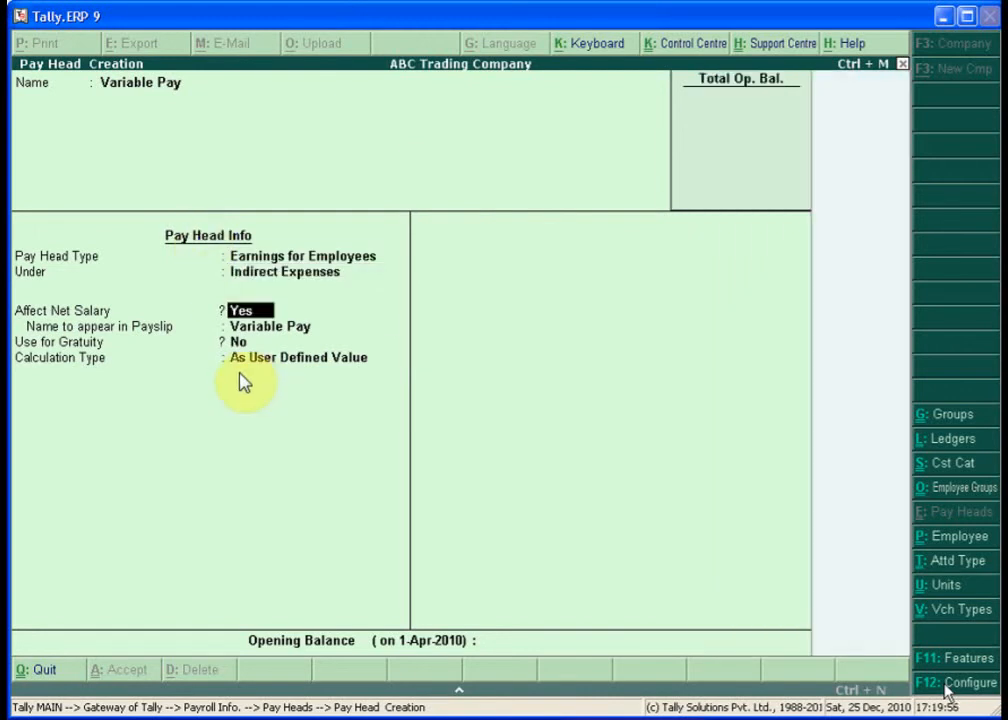
key(Return)
key(Return)
key(Return)
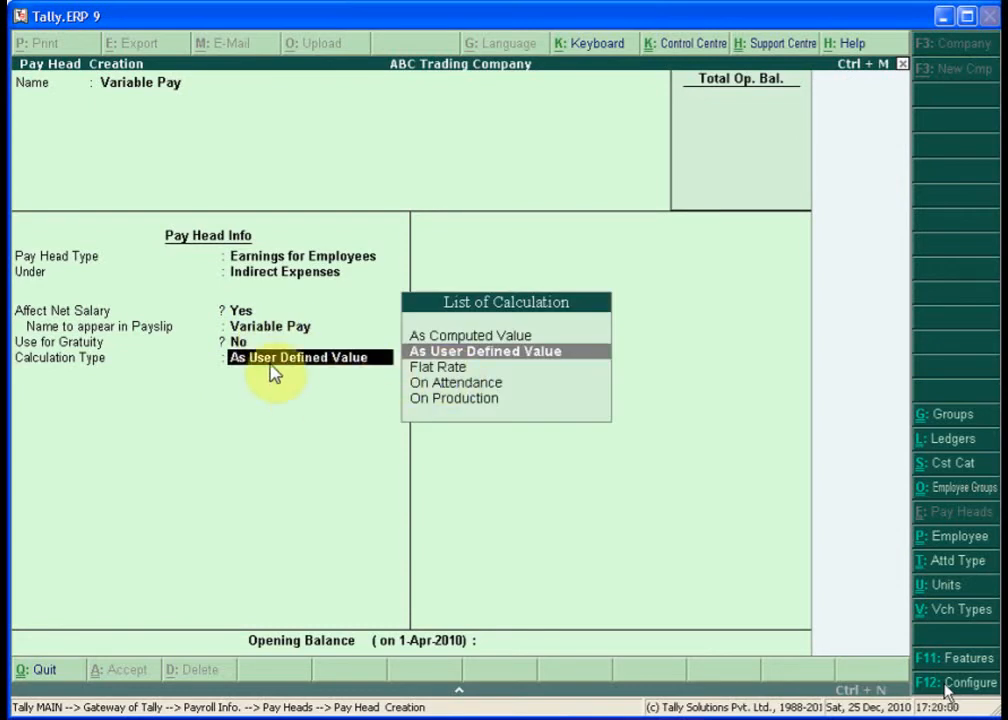
key(Return)
key(Return)
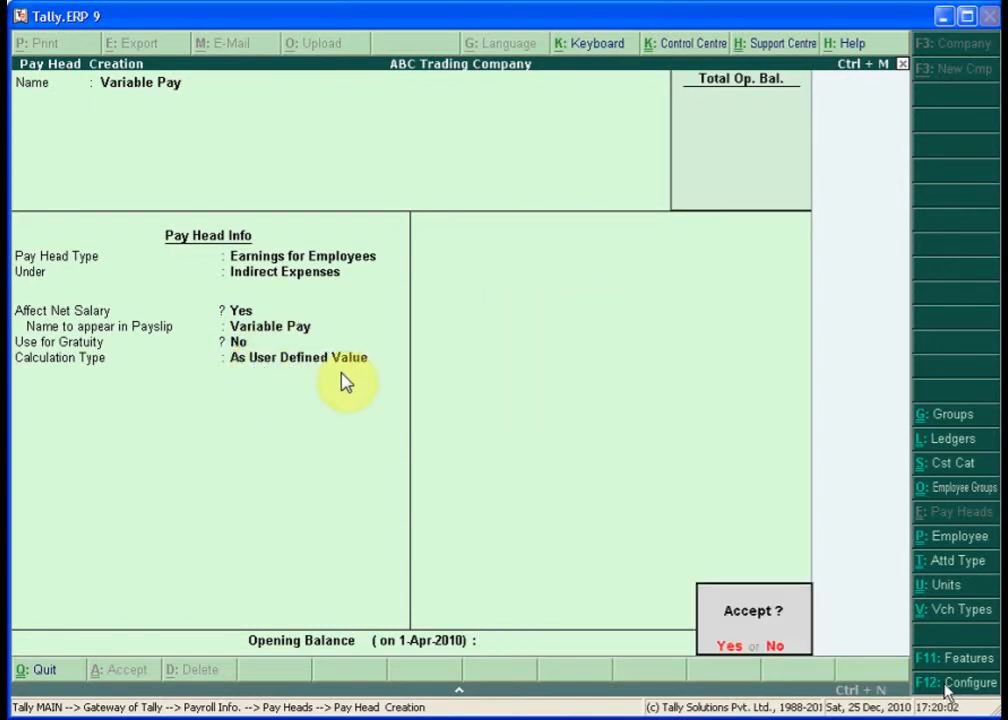
- Save Variable Pay, then start Employee's PF Contribution @ 12% as an Employees' Statutory Deductions head
key(y)
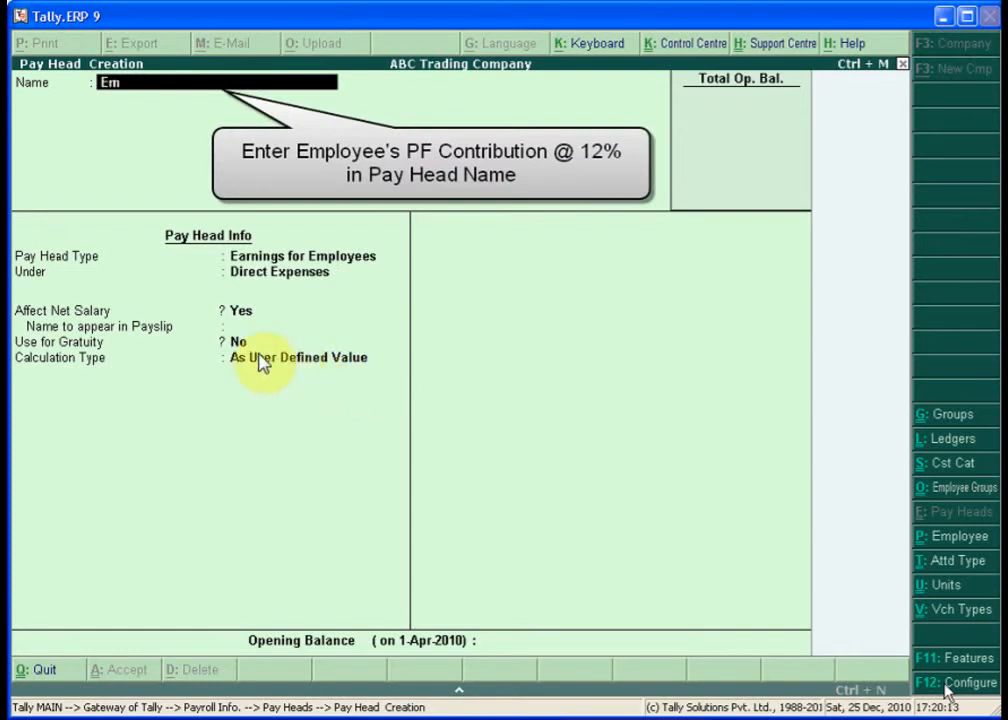
text(Empl)
text(PF)
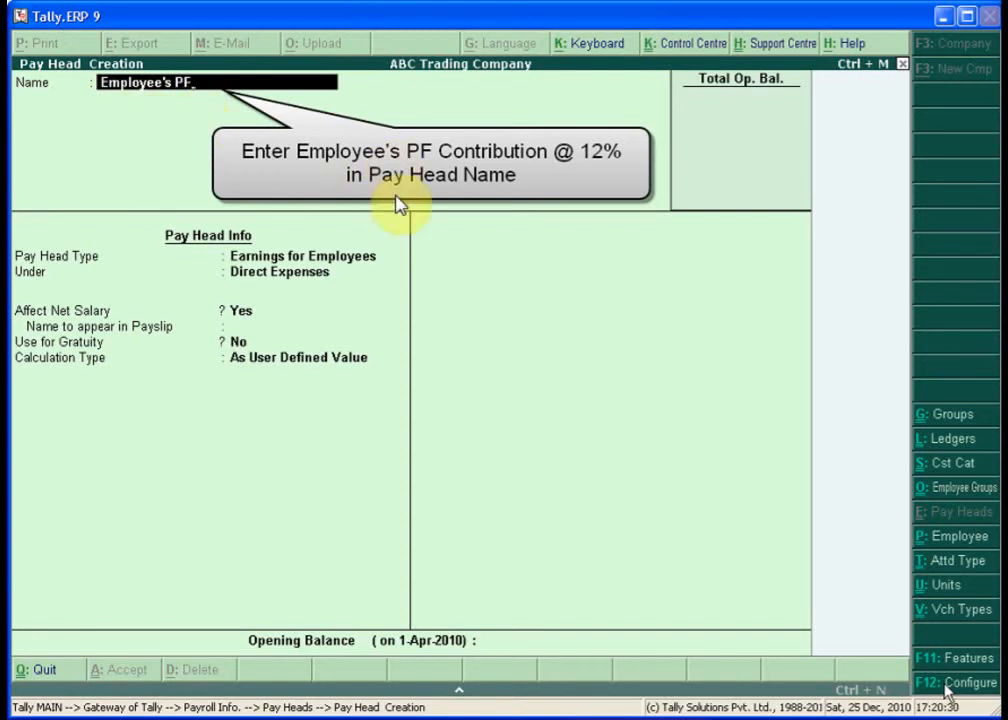
text( Contri)
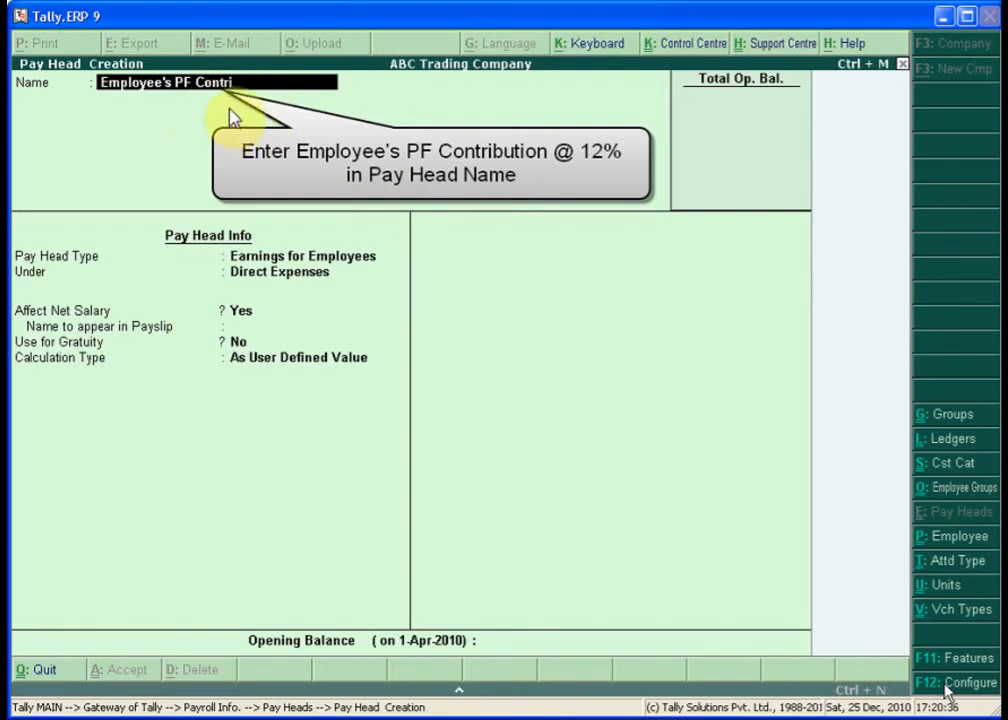
text(bution @ 12)
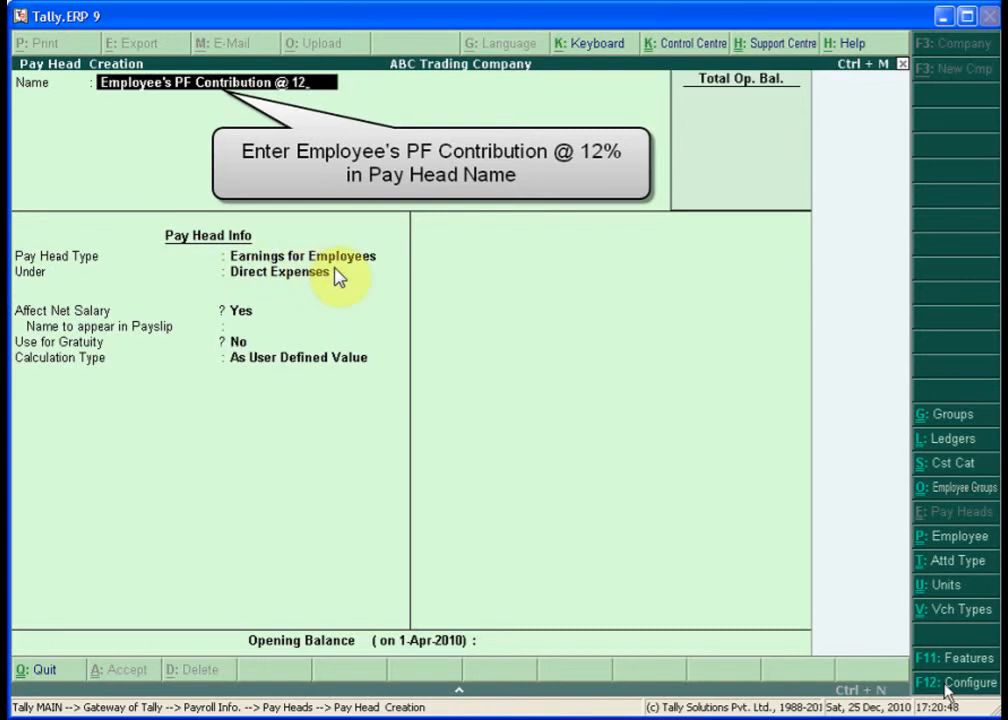
text(%)
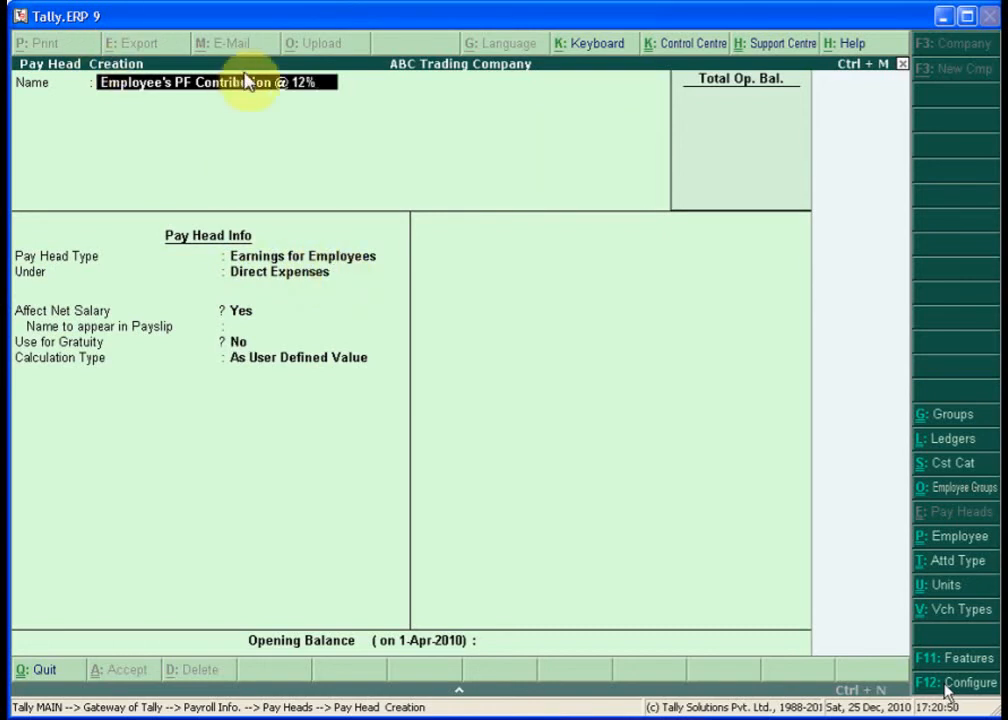
key(Return)
key(Down)
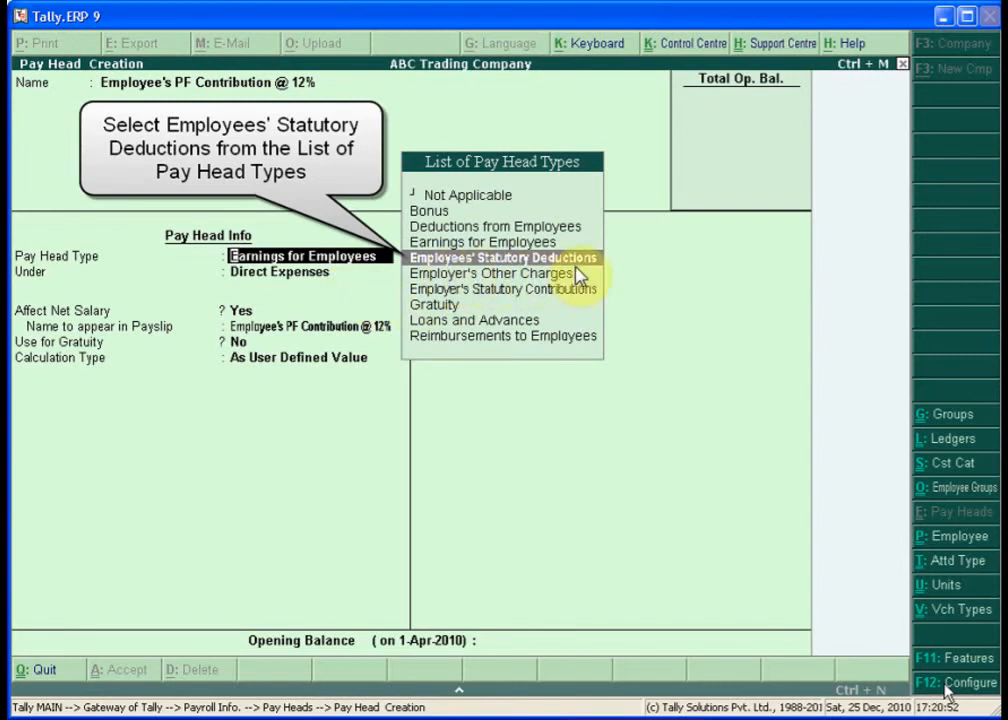
key(Return)
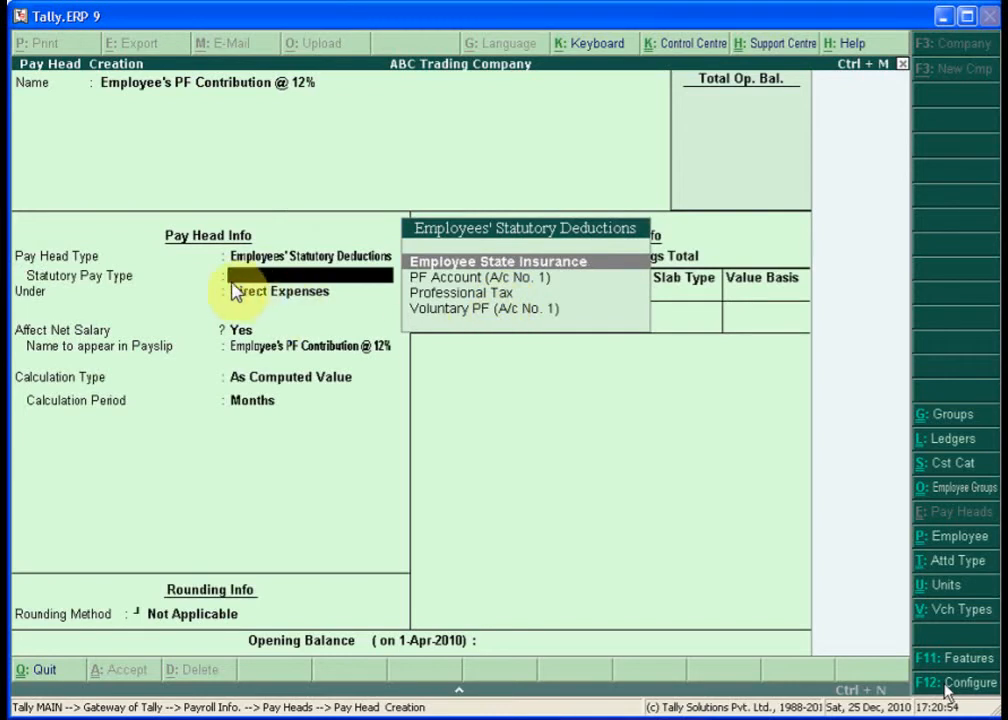
key(Down)
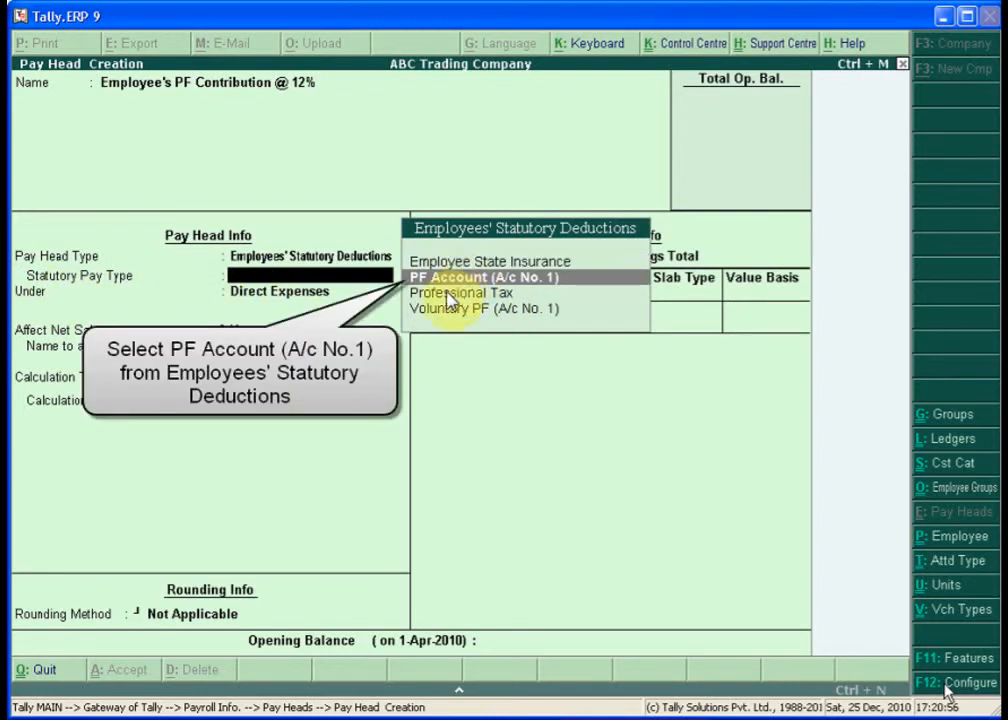
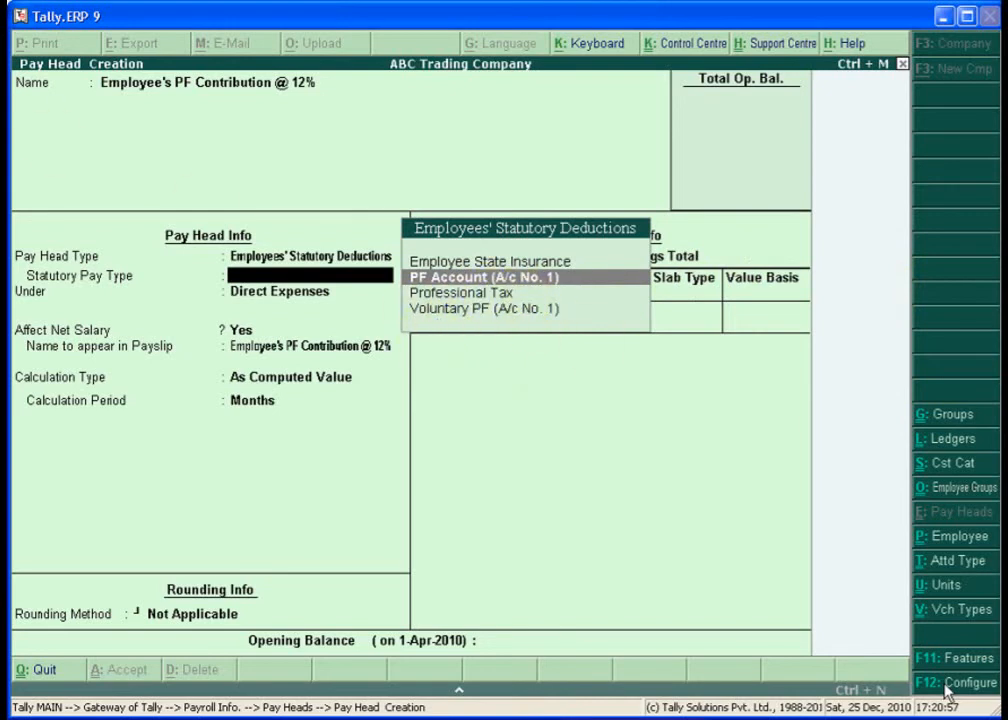
key(Return)
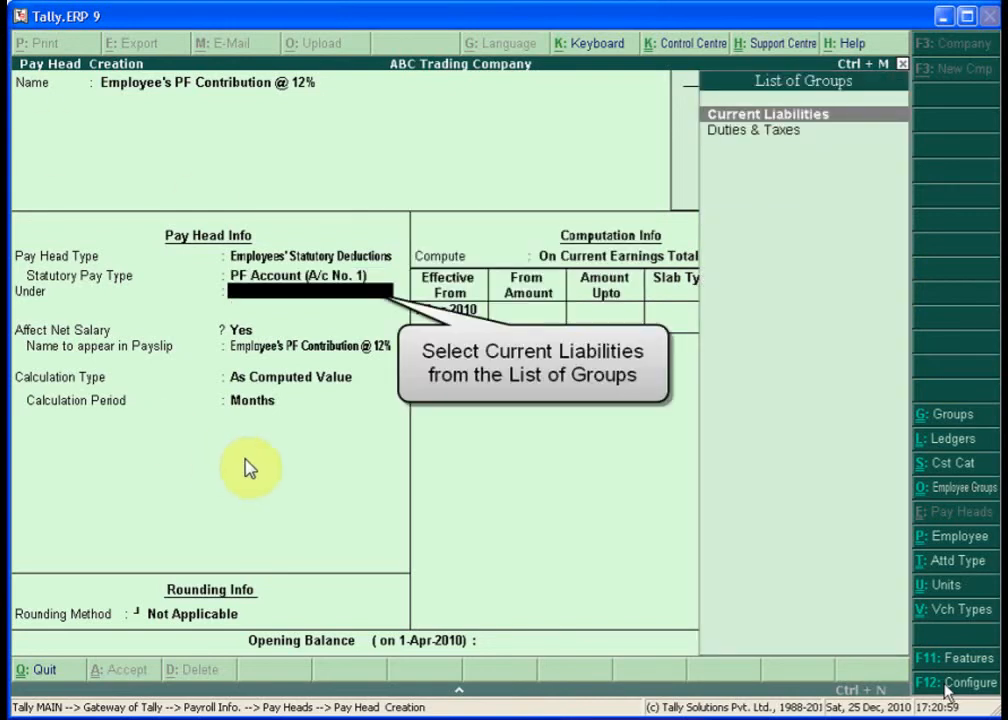
text(C)
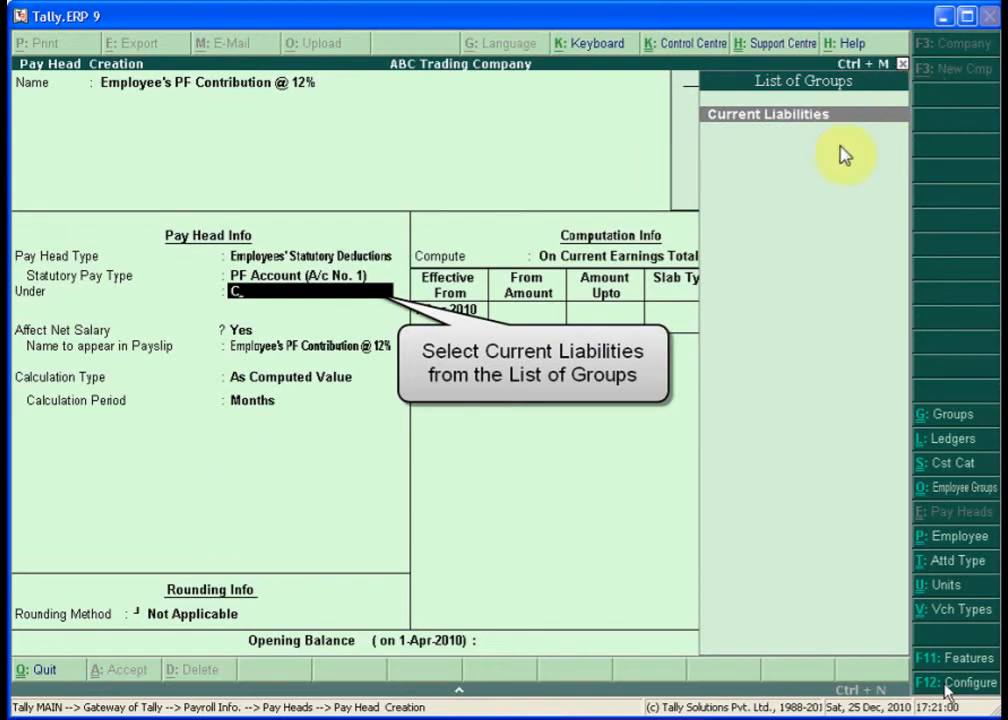
key(Return)
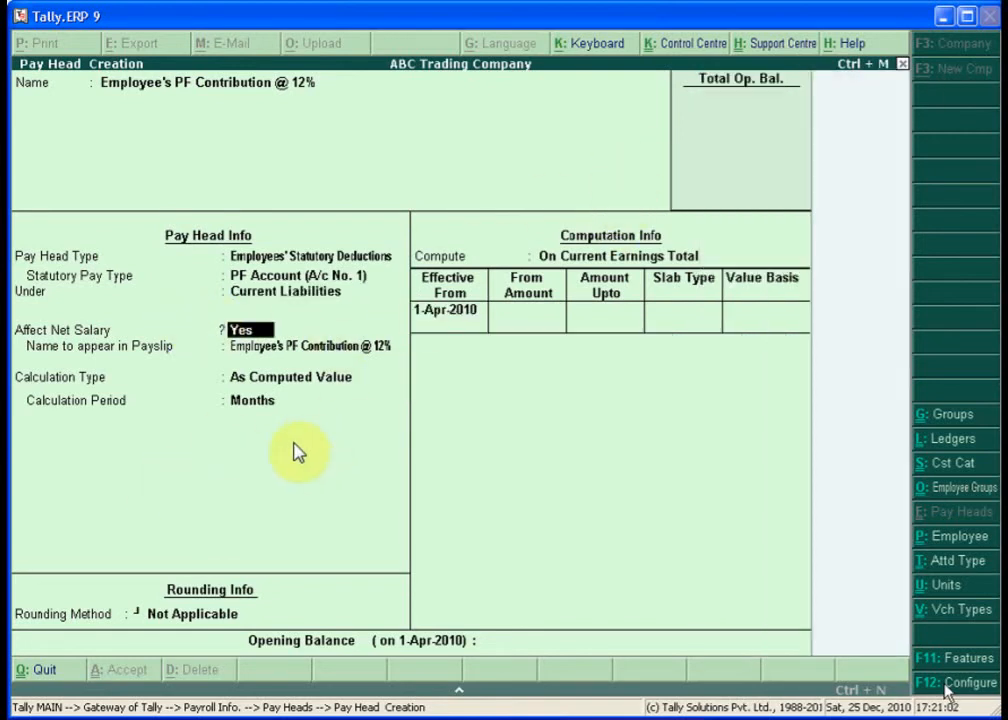
key(Return)
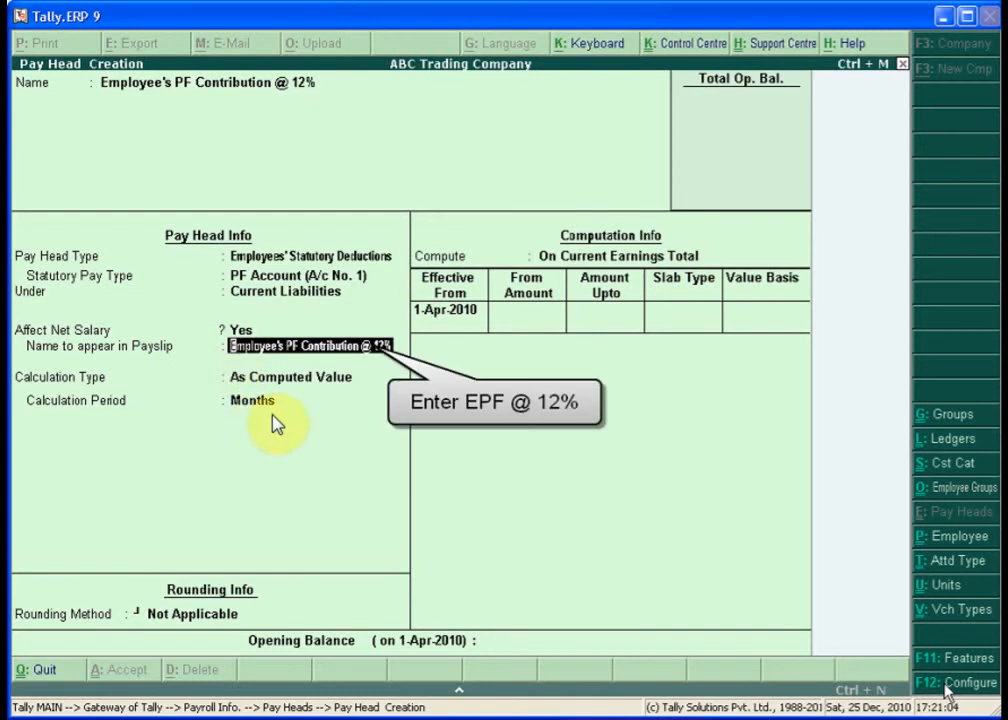
text(EPF)
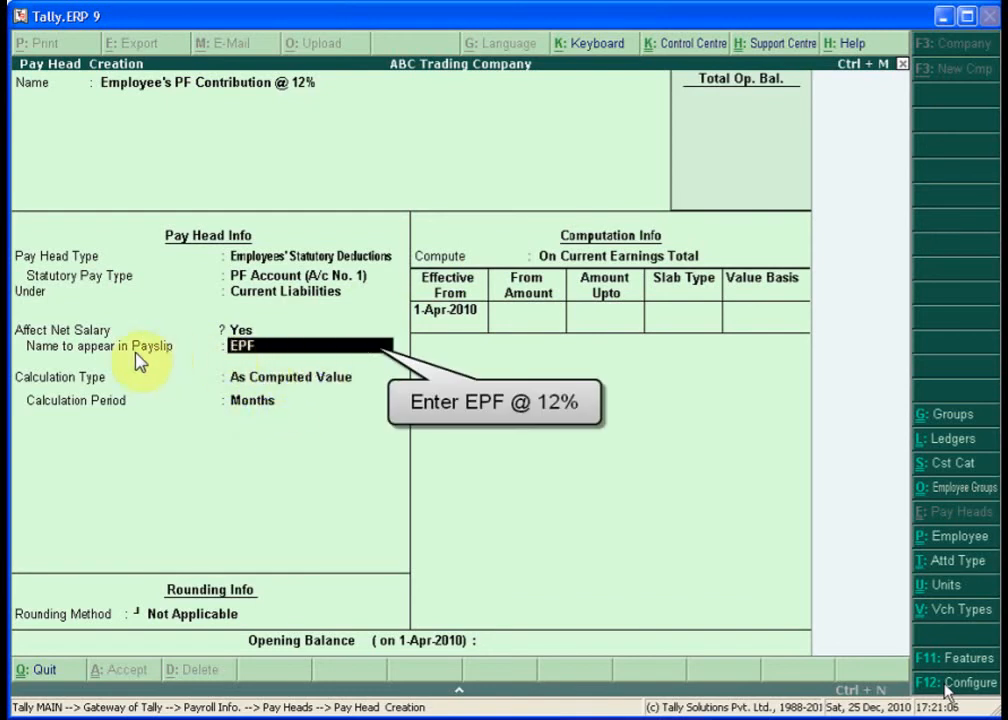
text( @12%)
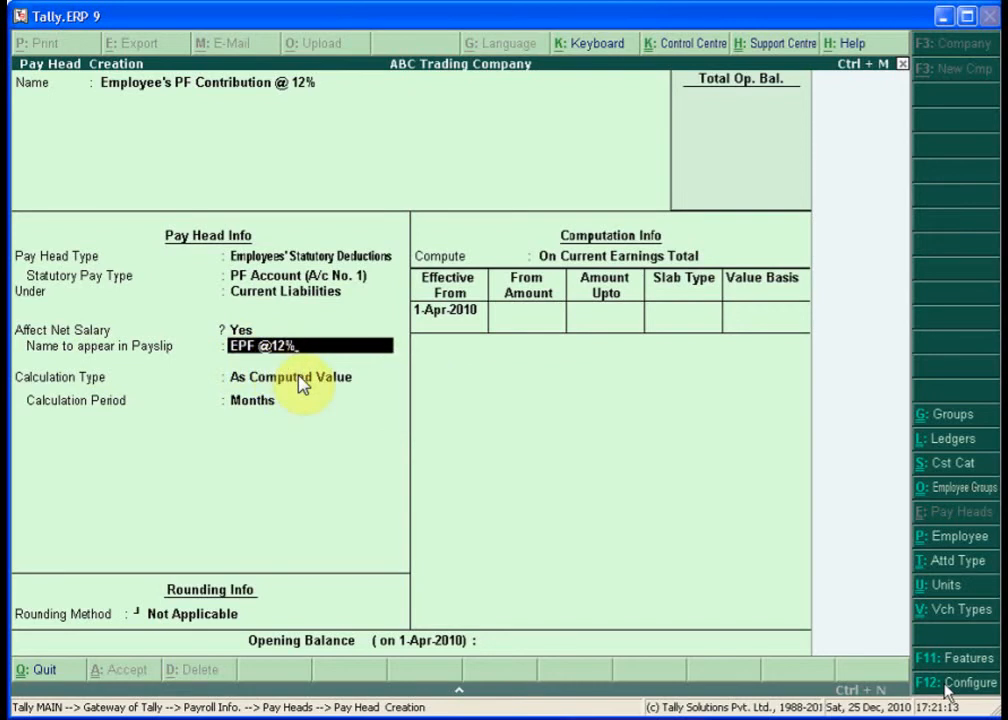
key(Return)
text(N)
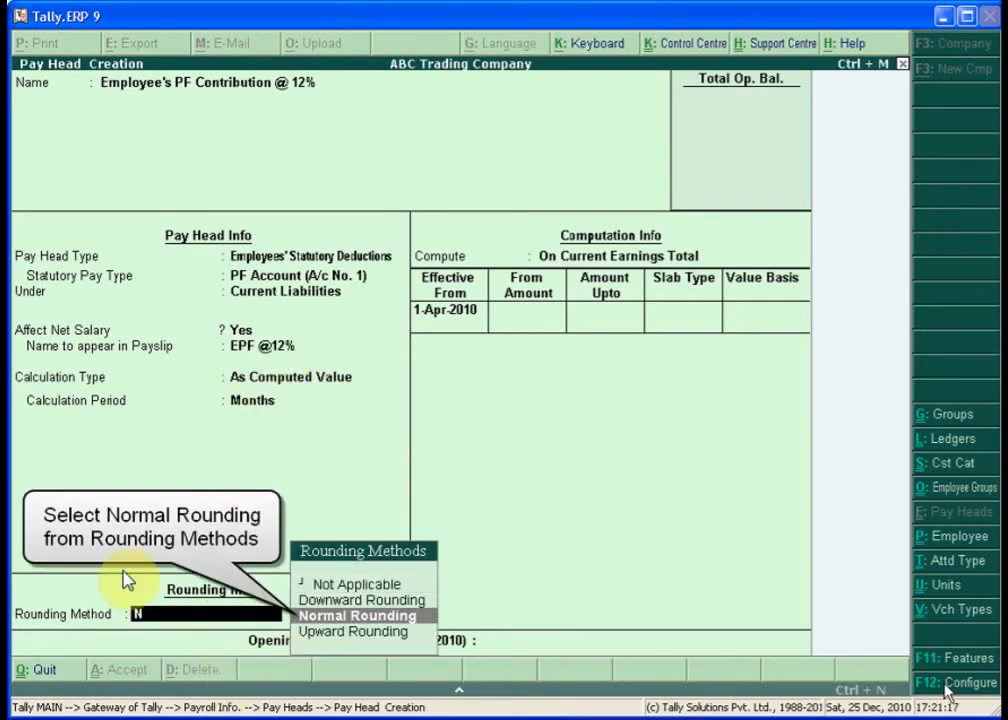
key(Return)
text(1)
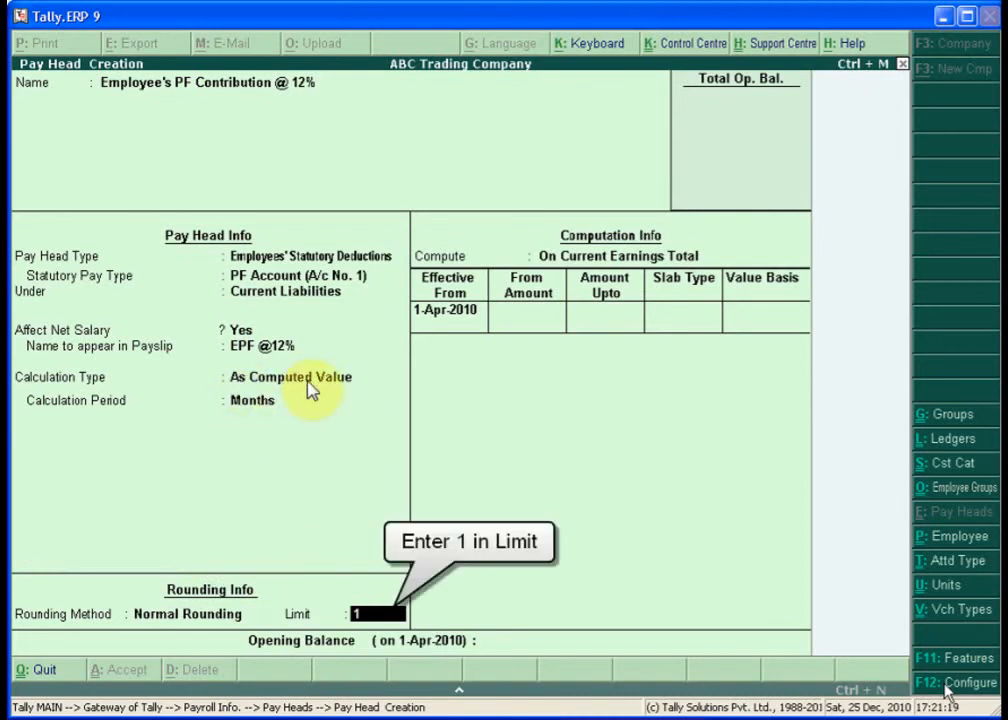
click(598, 256)
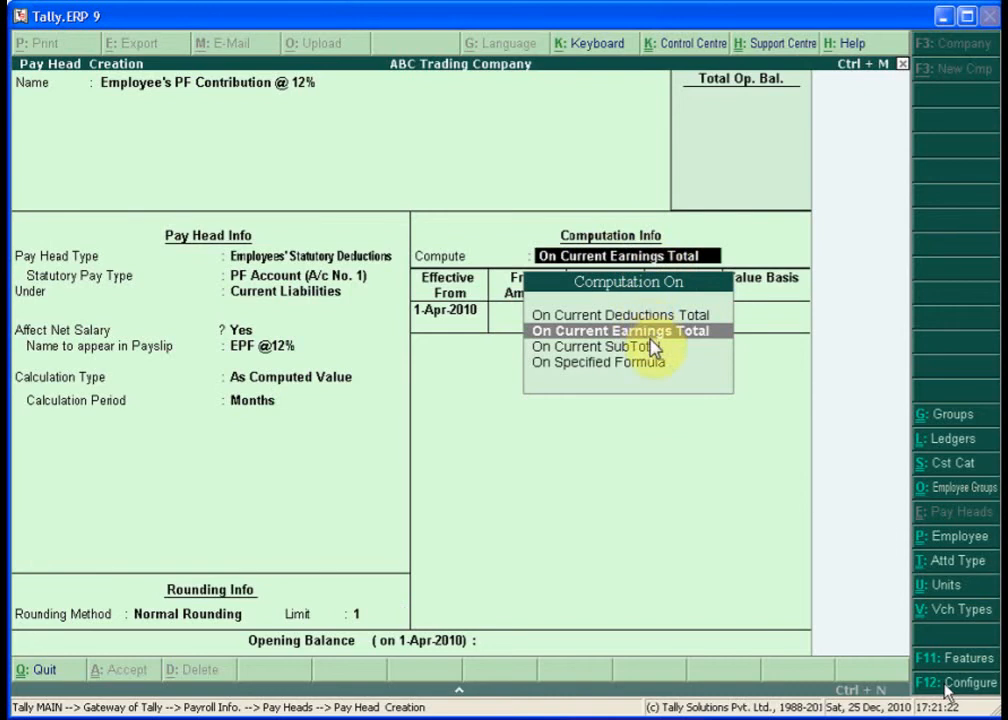
- Compute PF on a Basic Pay formula at 12% for amounts up to 6,500
key(Down)
key(Down)
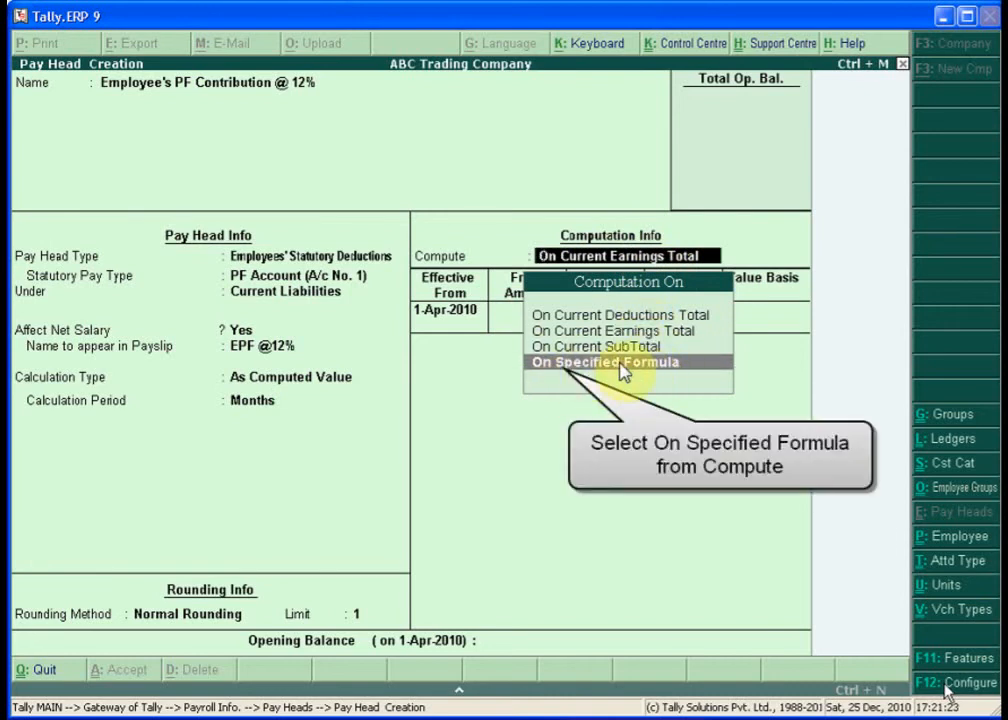
key(Return)
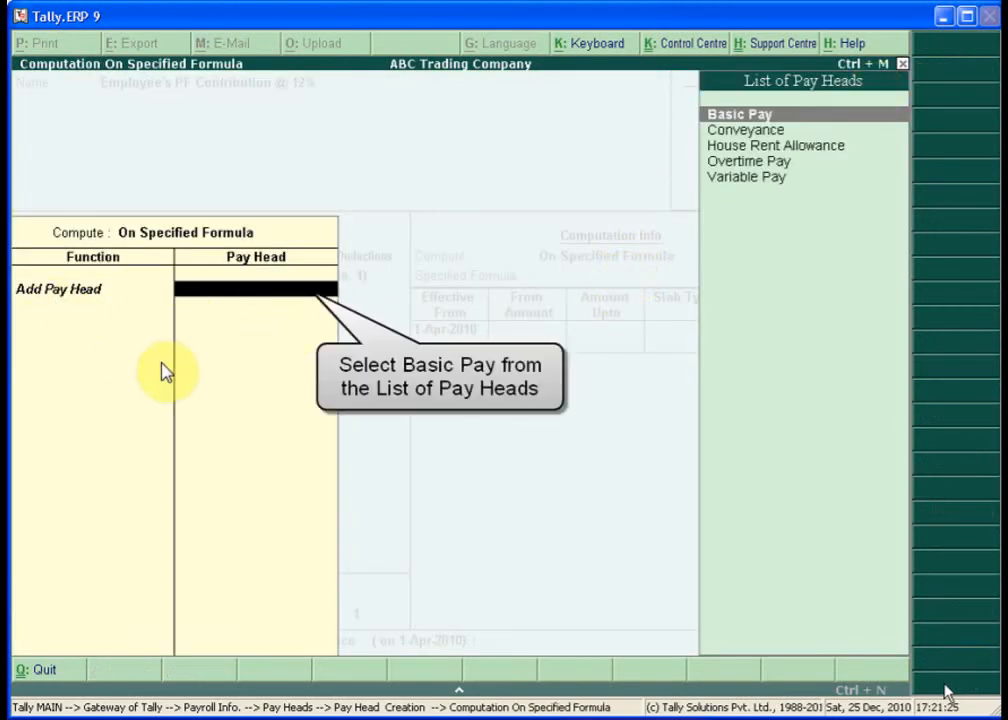
key(Return)
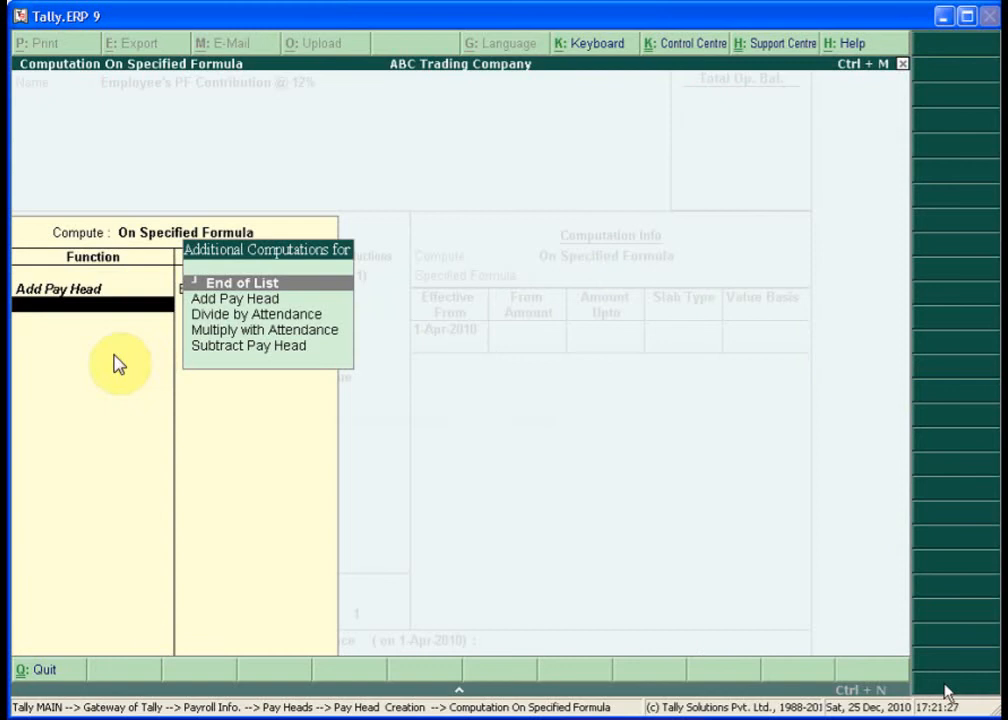
key(Return)
key(Return)
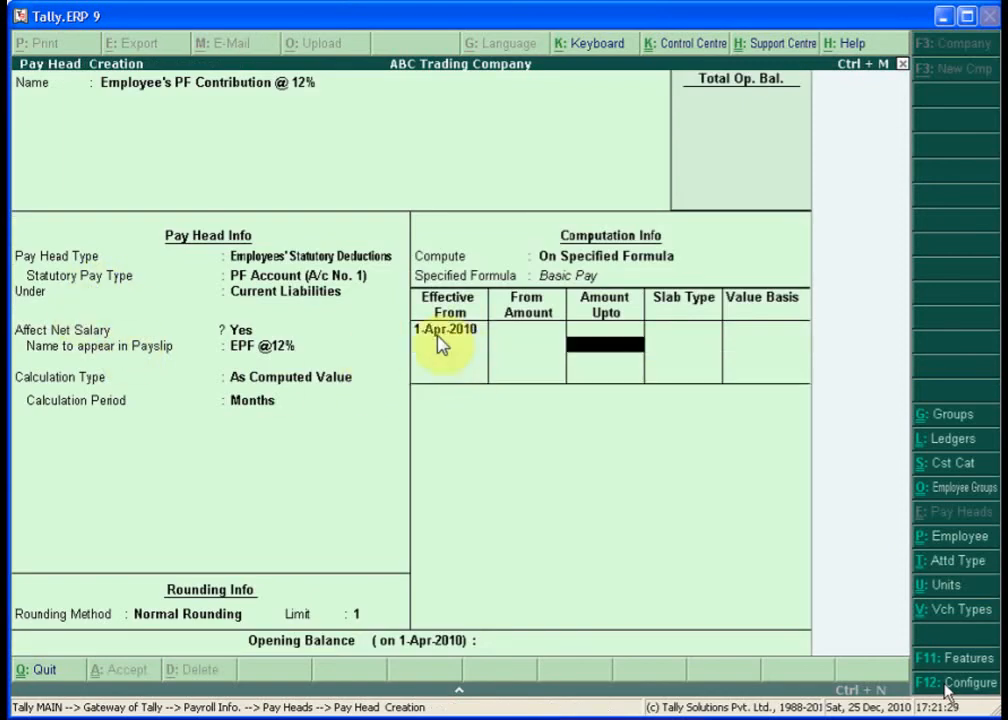
text(6500)
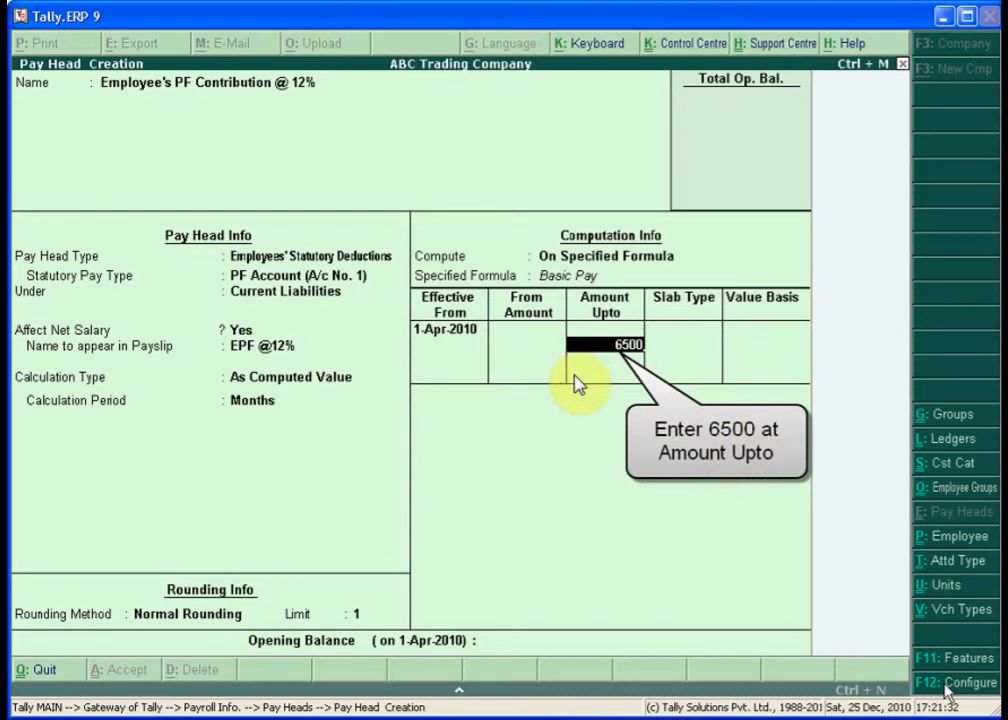
key(Return)
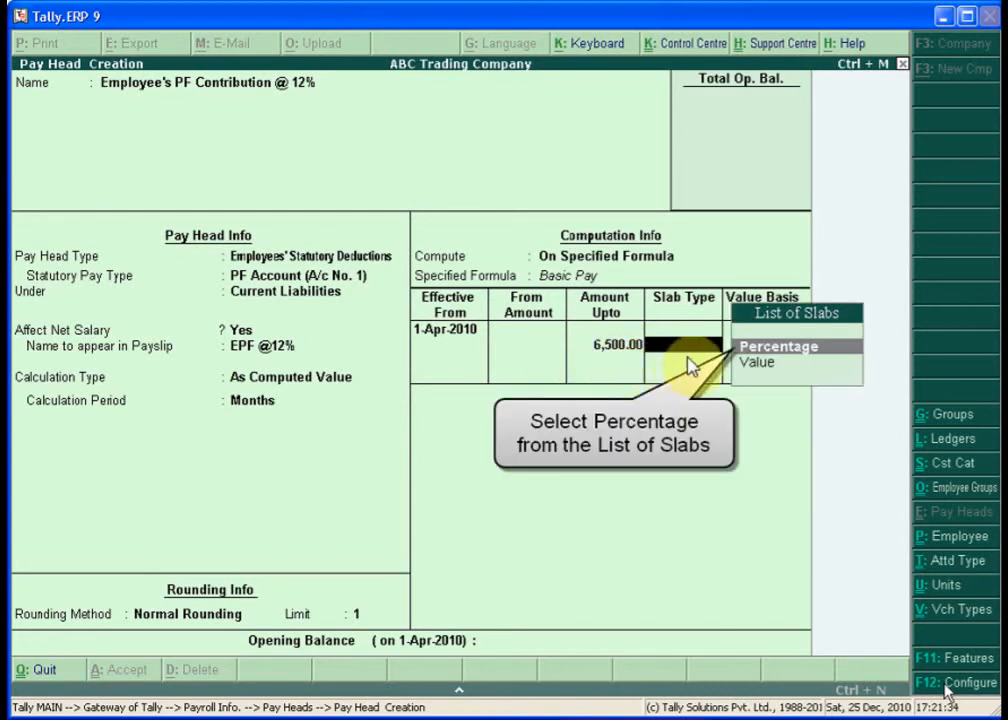
click(756, 354)
text(12)
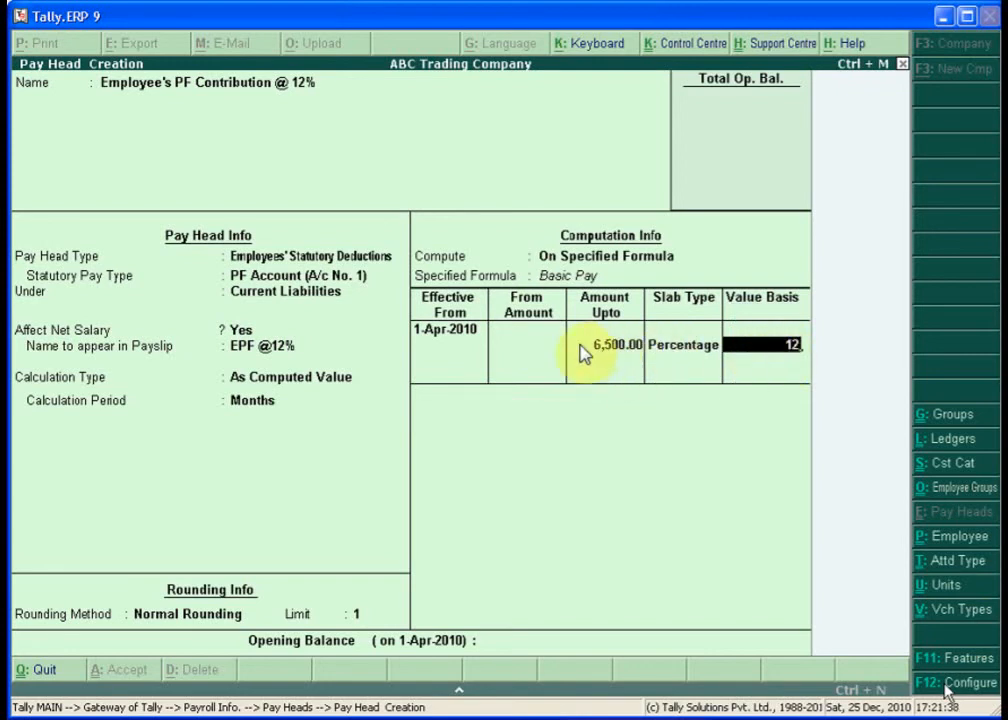
key(Return)
key(Return)
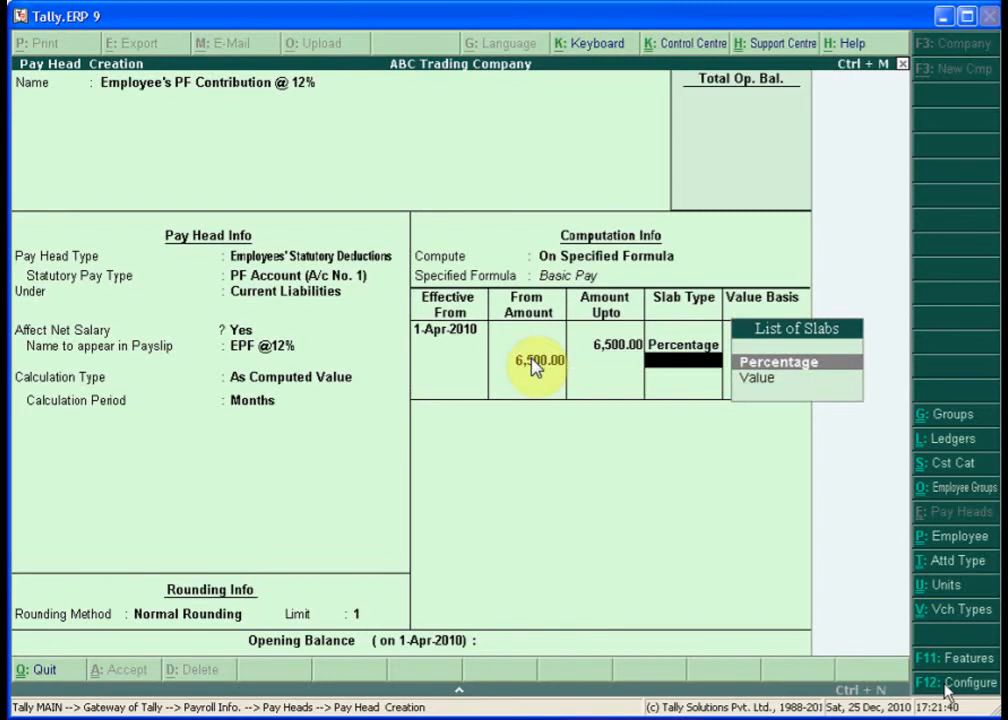
- Add an open-ended second slab with a flat value of 780 and save the PF pay head
key(Down)
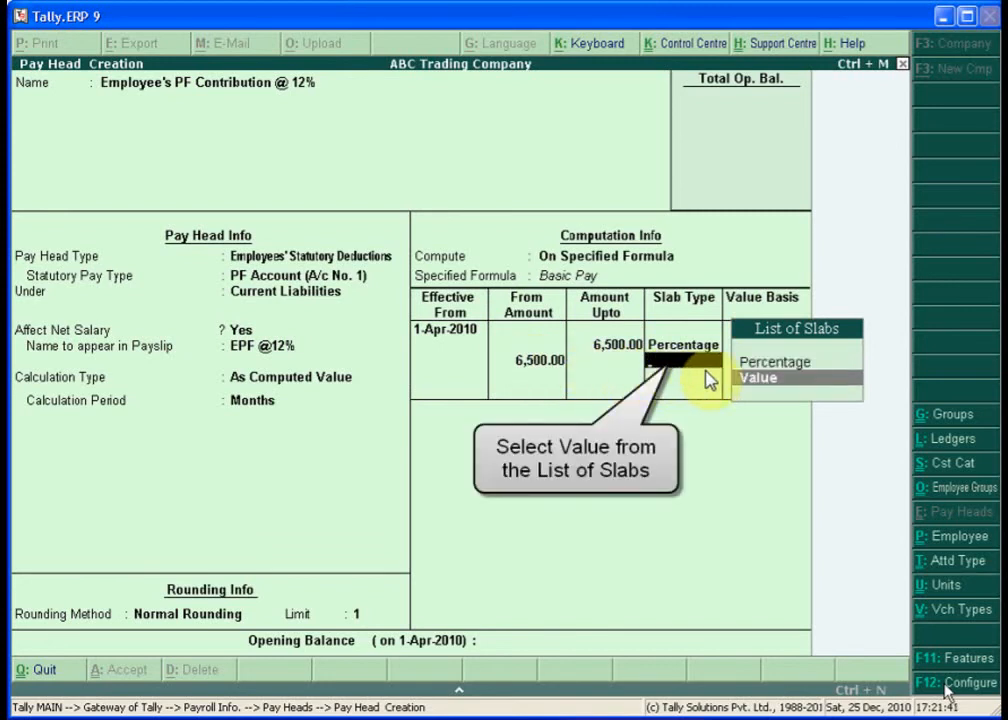
click(757, 380)
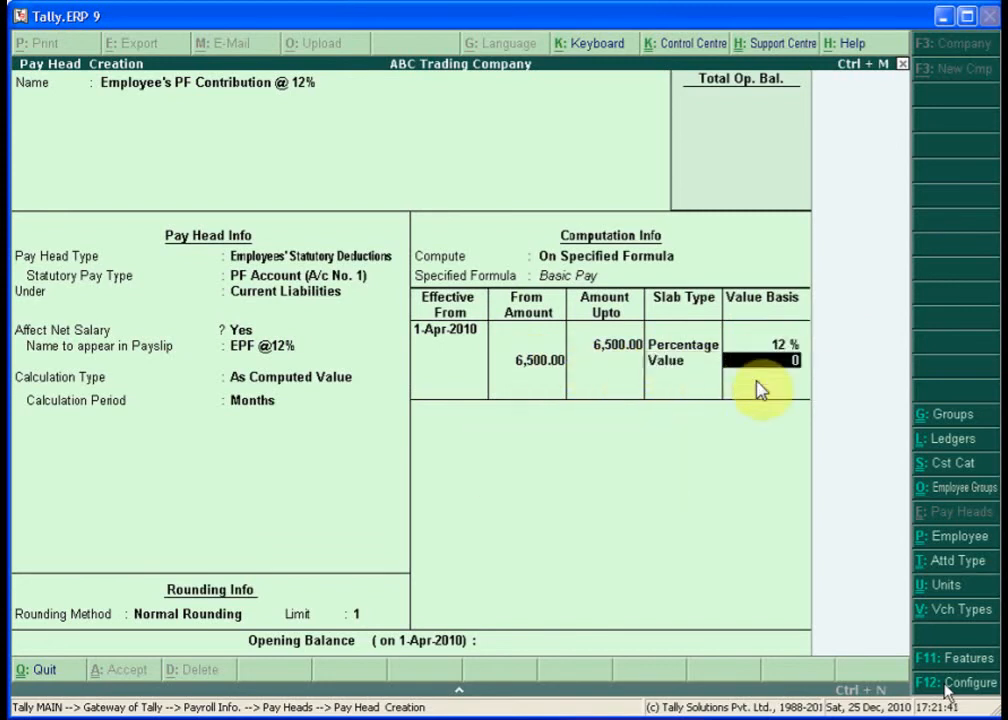
text(7)
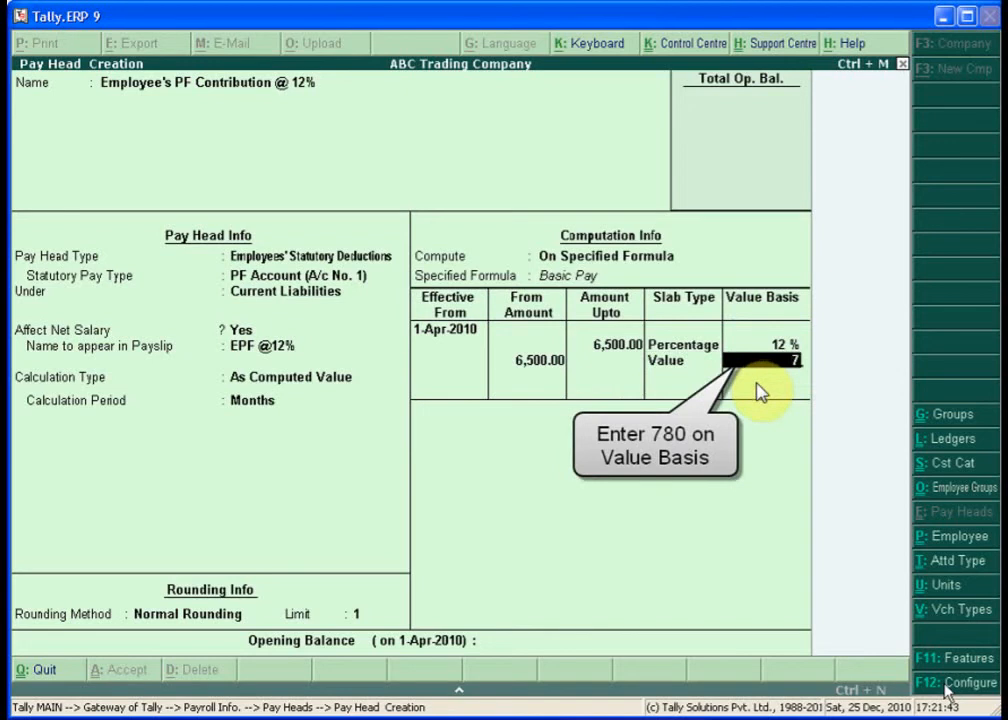
text(80)
key(Return)
key(Return)
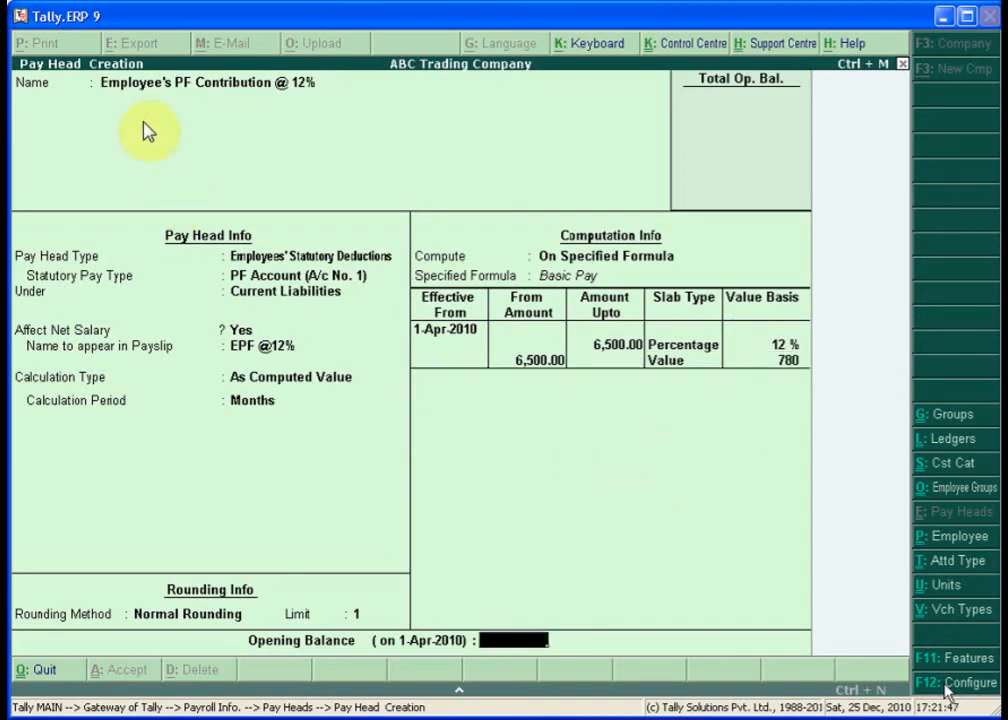
key(Return)
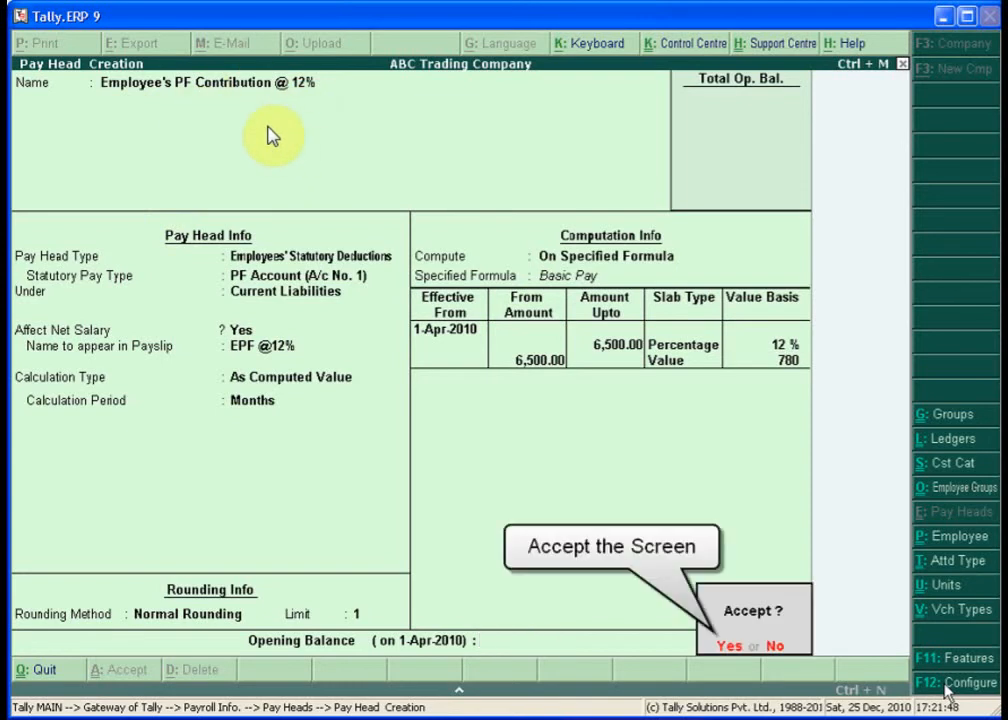
key(Return)
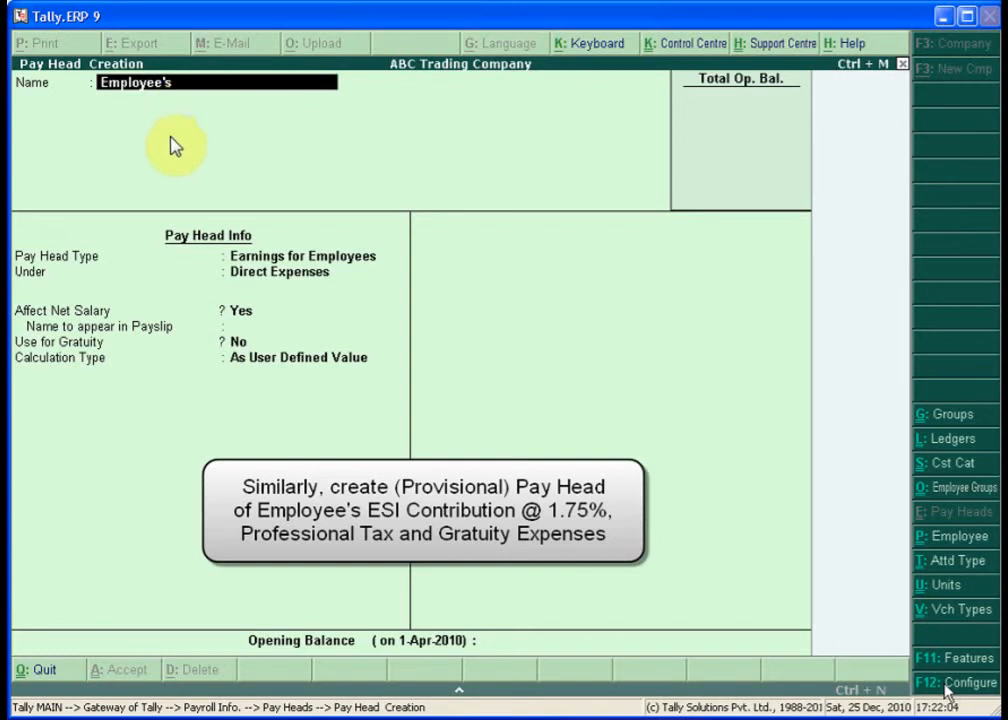
- Name the new pay head Employee's ESI Contribution @ 1.75% and make it an Employees' Statutory Deductions type
text(ESI Contribu)
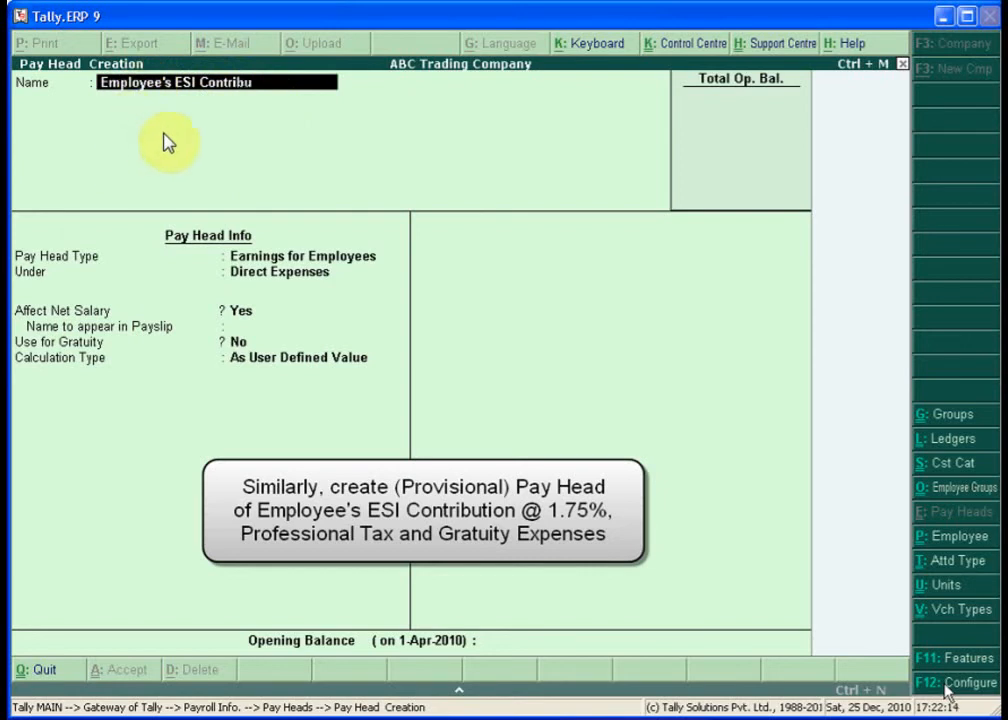
text(tion @ 1.)
text(75)
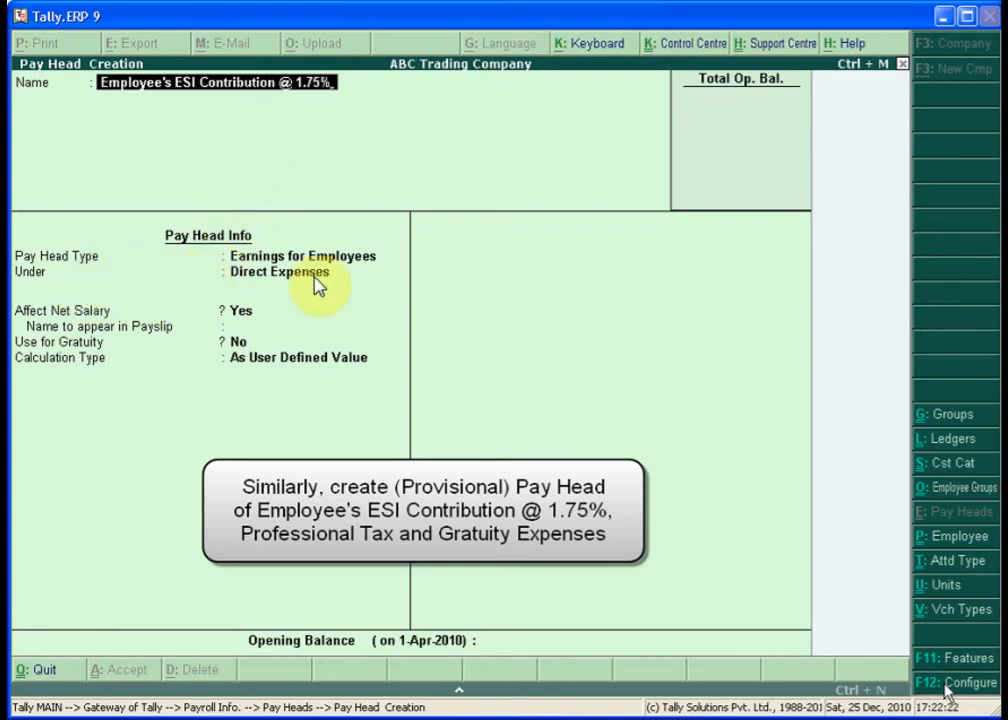
text(%)
key(Return)
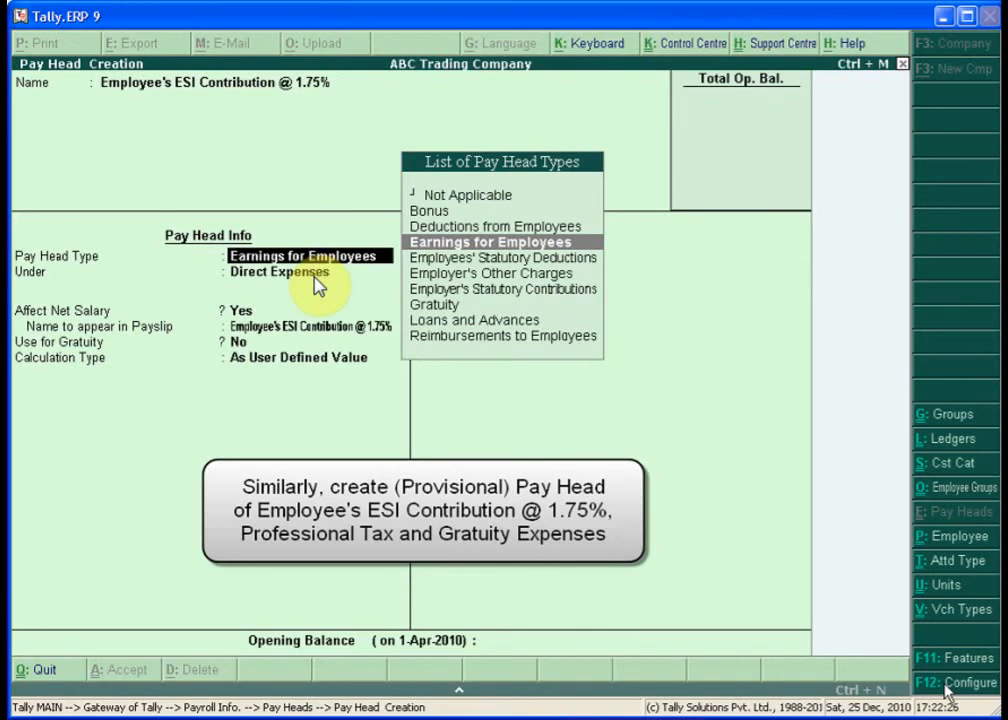
key(Down)
key(Return)
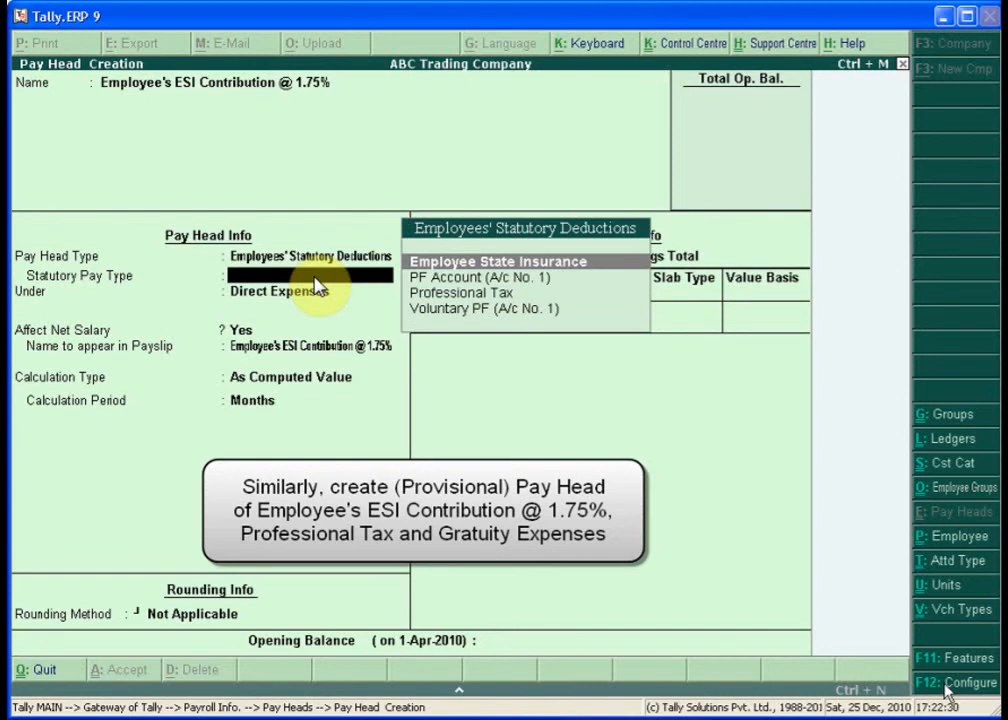
- Set the ESI head as Employee State Insurance under Current Liabilities, payslip name ESI @ 1.75%, Normal Rounding limit 1
key(Return)
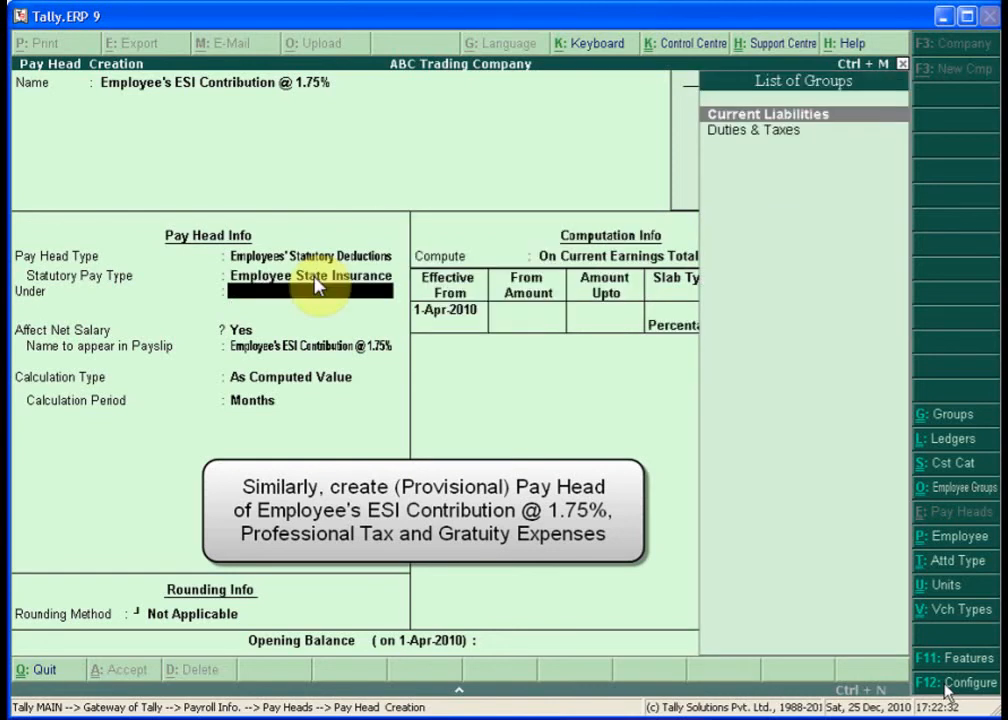
text(C)
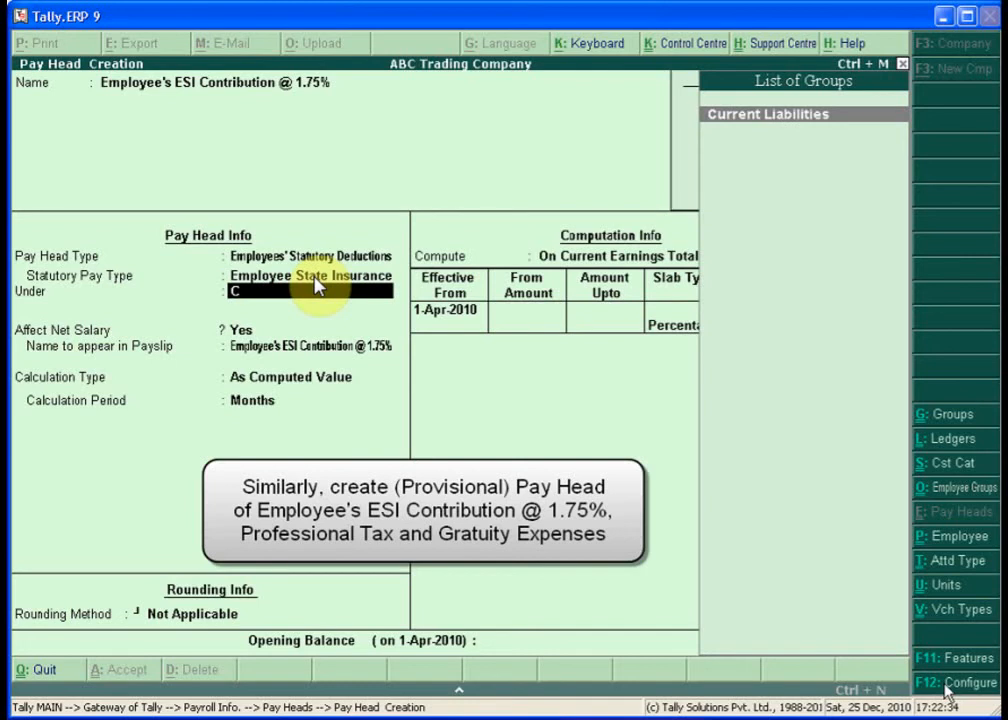
key(Return)
key(Return)
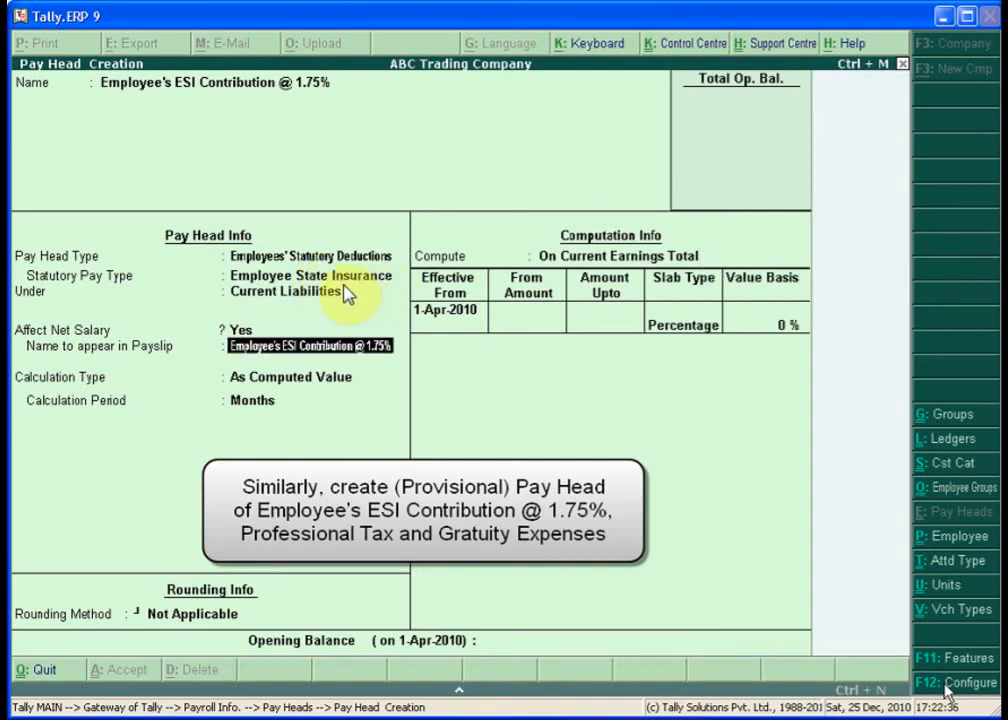
text(E)
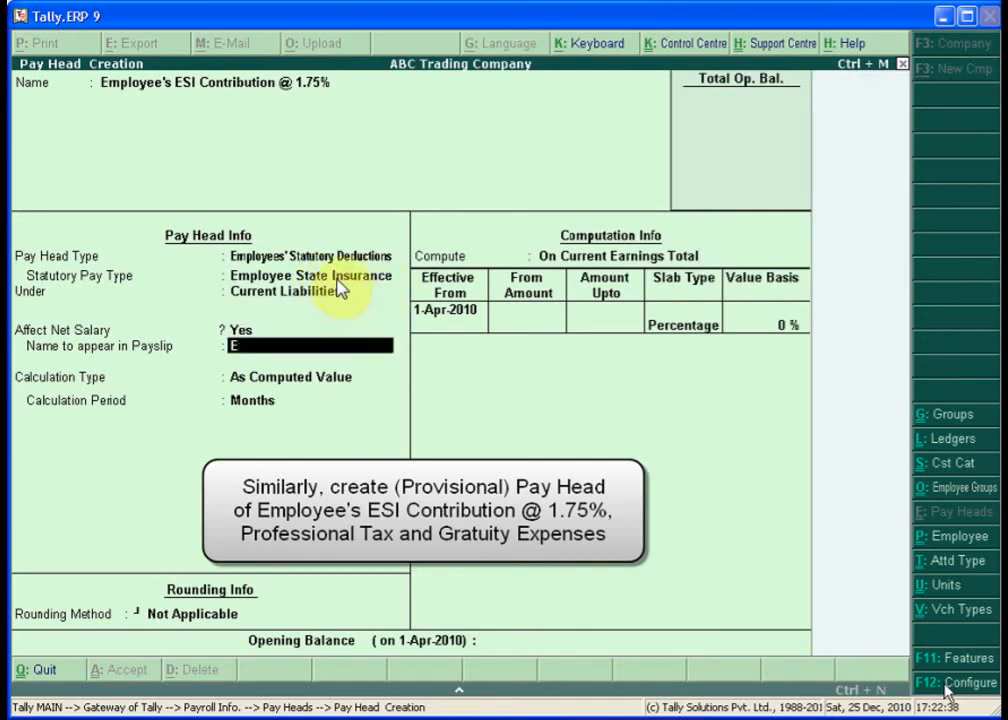
text(SI @)
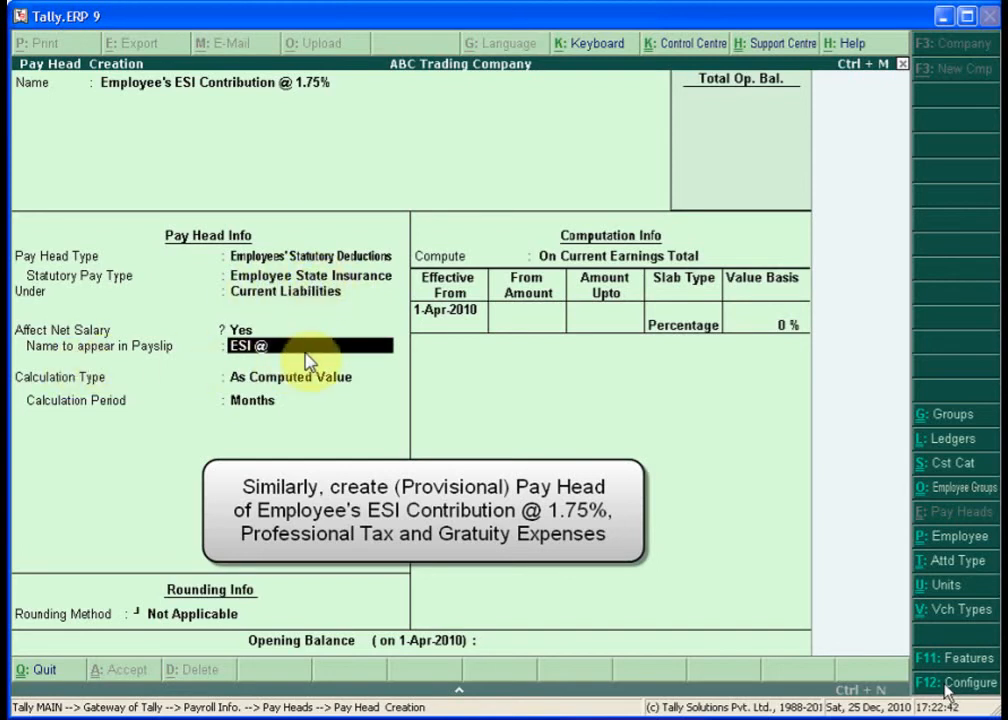
text( 1.75%)
key(Return)
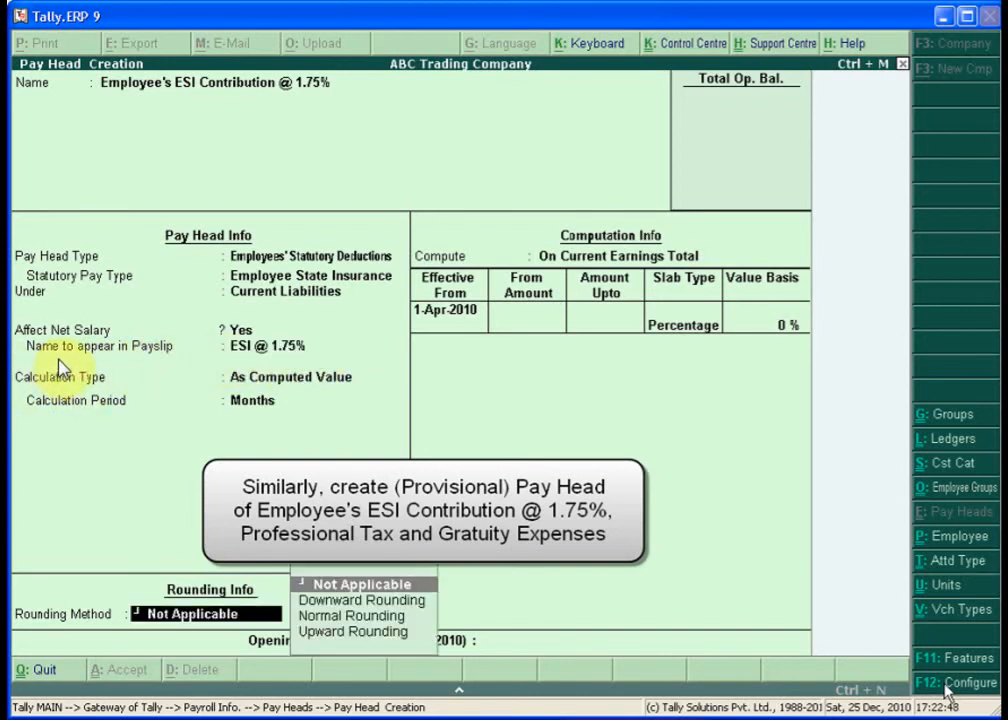
key(Down)
key(Down)
key(Return)
text(1)
key(Return)
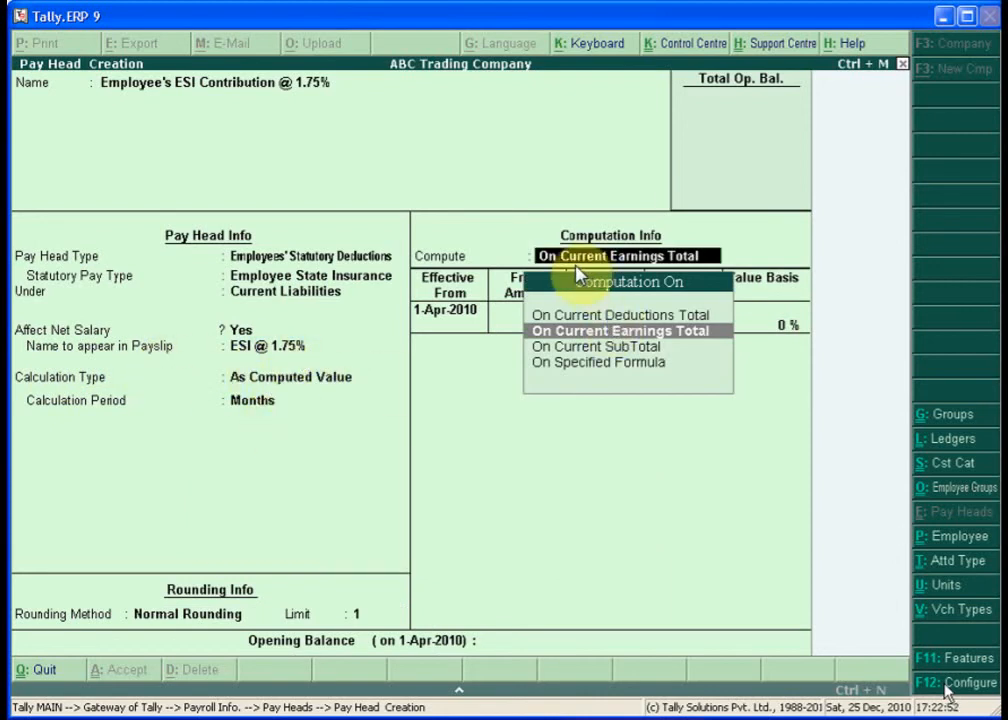
key(Down)
key(Down)
- Build the ESI formula from Basic Pay, House Rent Allowance, Conveyance and Overtime Pay
key(Return)
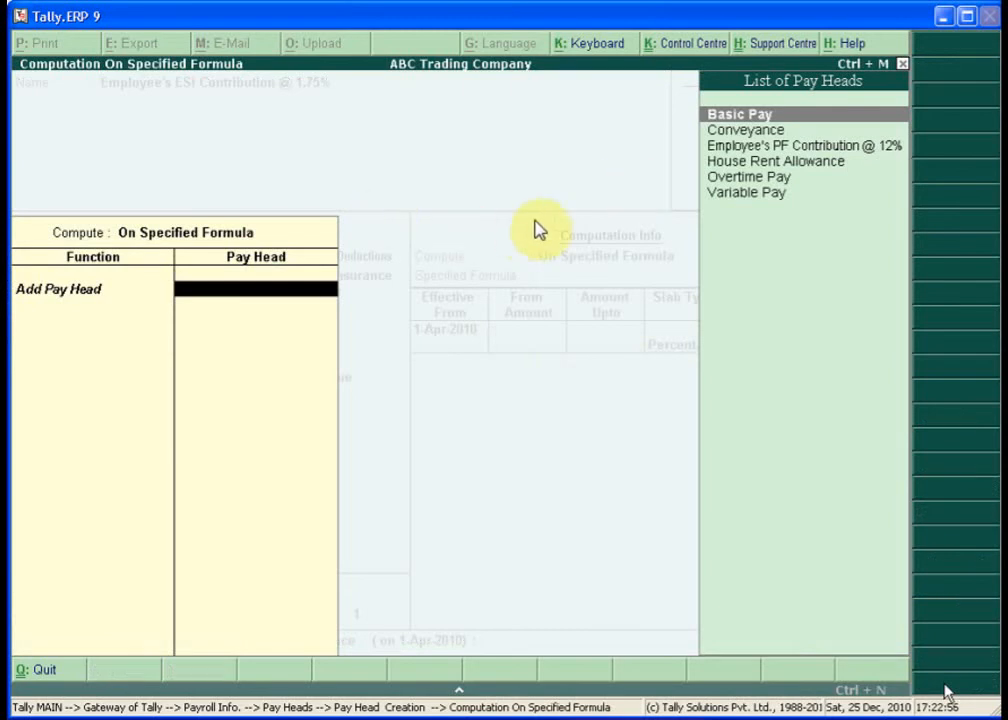
key(Return)
key(Down)
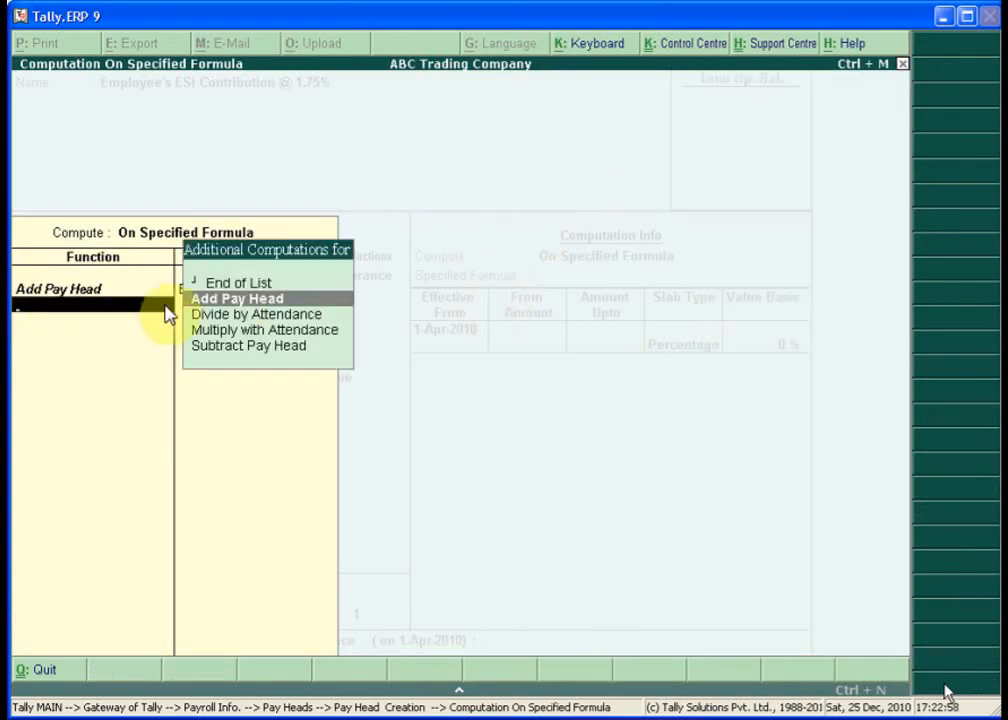
key(Return)
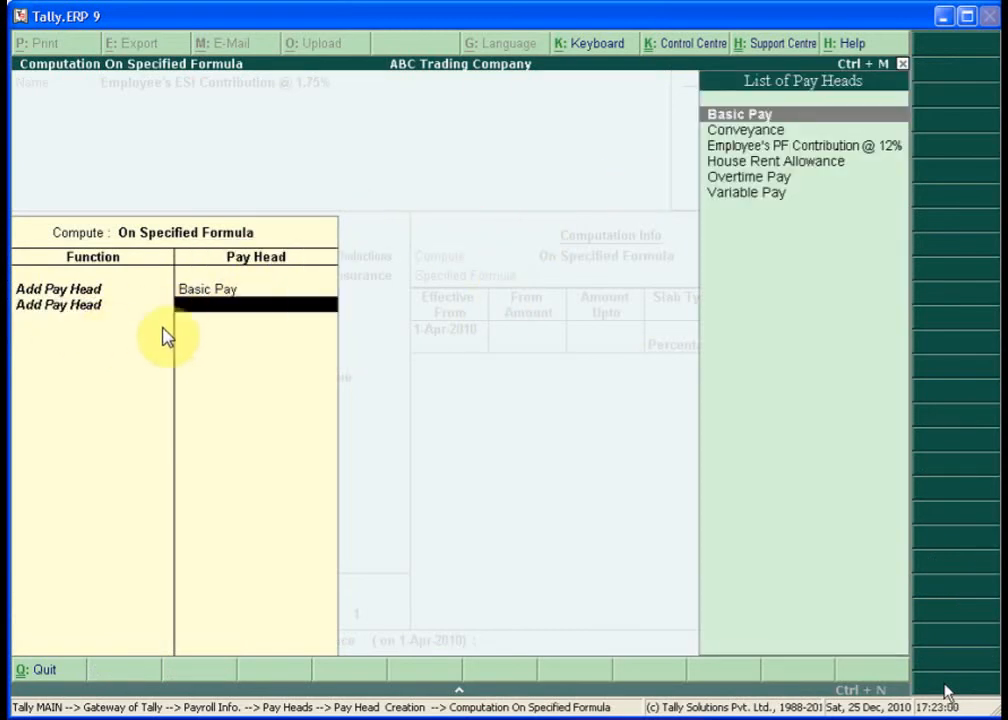
text(h)
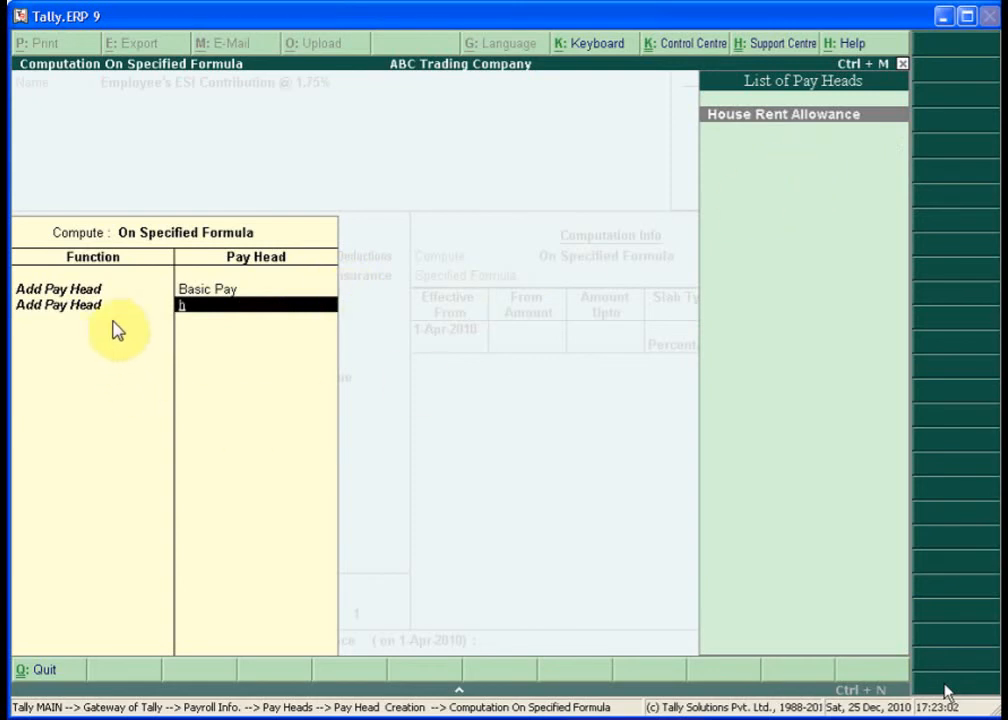
key(Return)
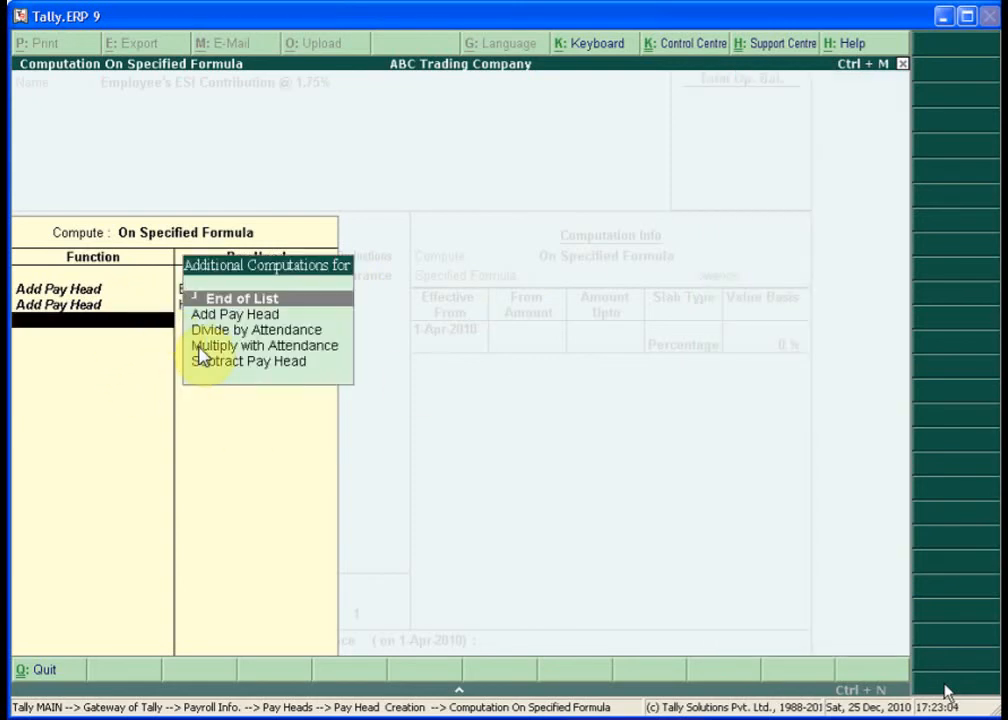
key(Down)
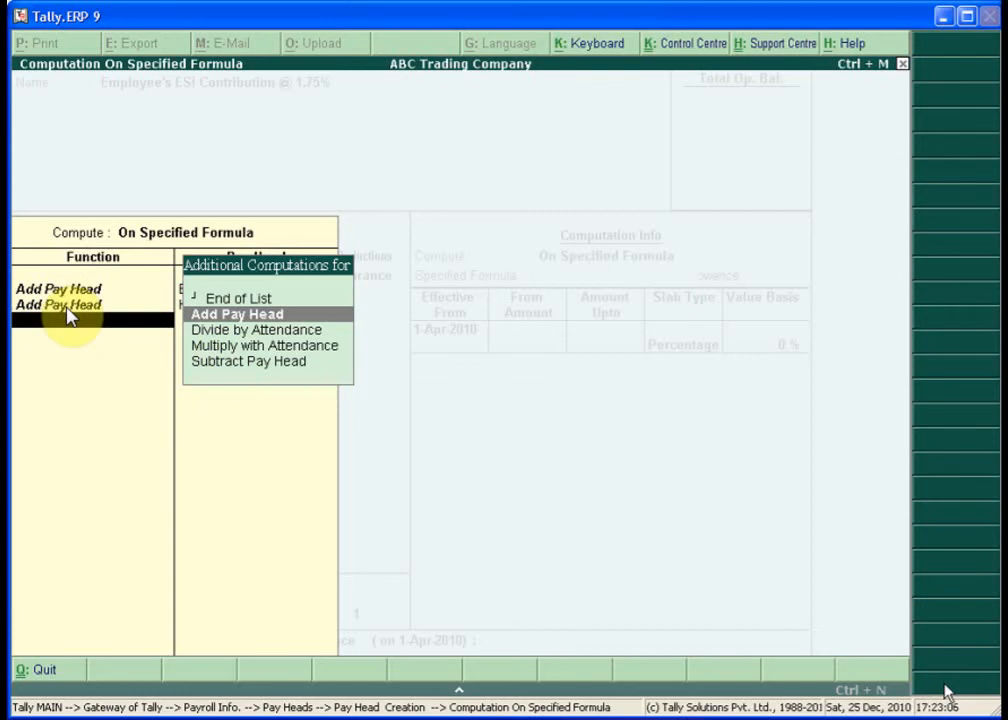
key(Return)
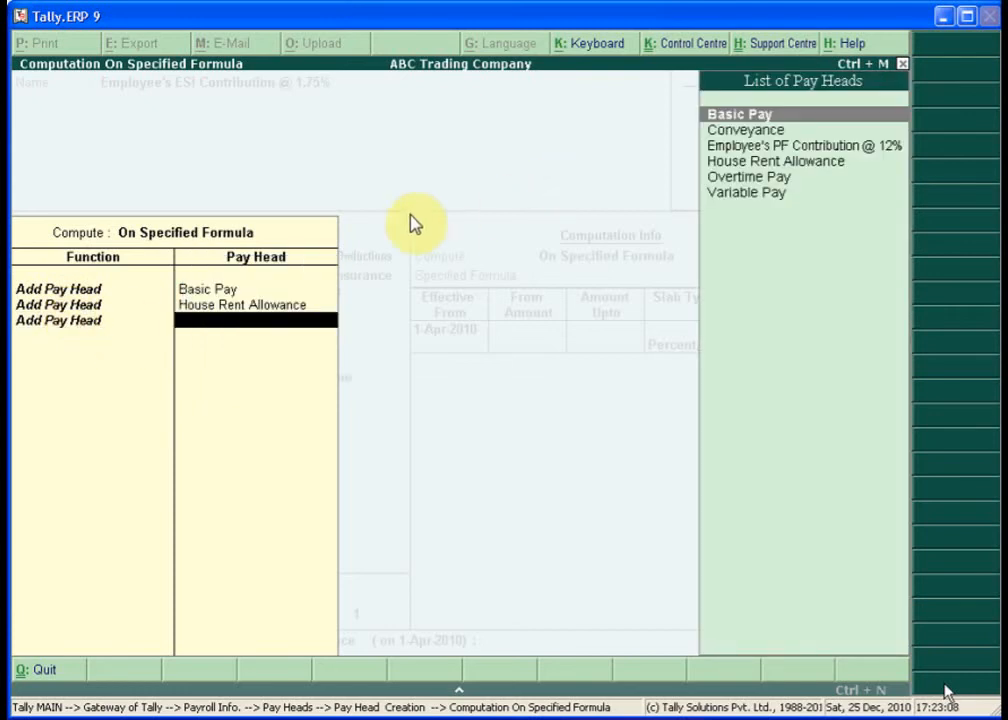
text(c)
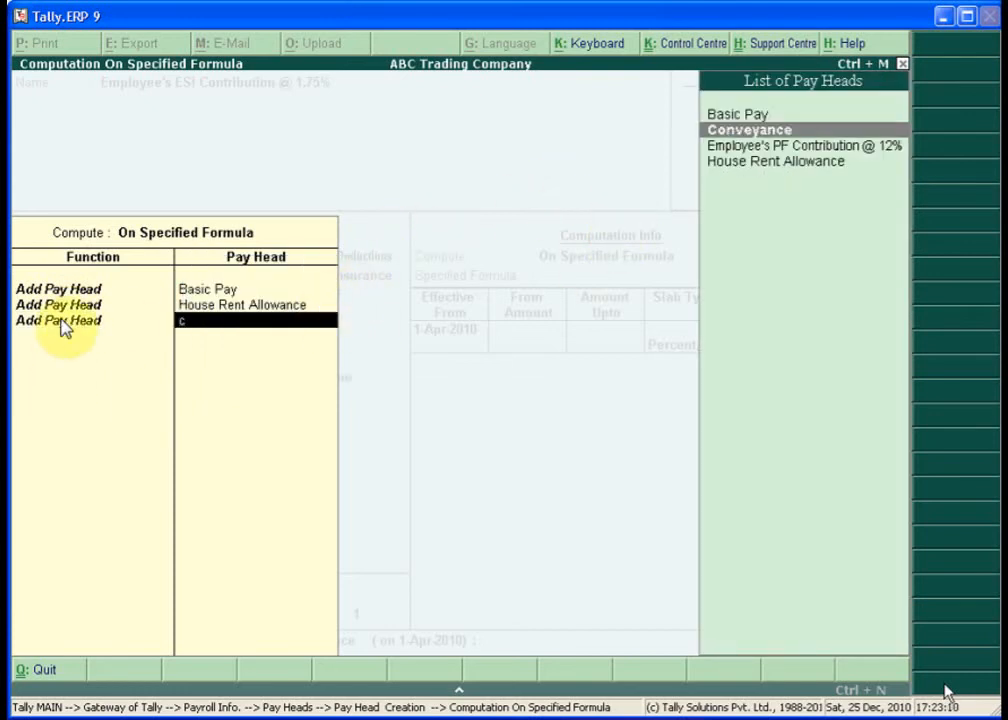
key(Return)
key(Down)
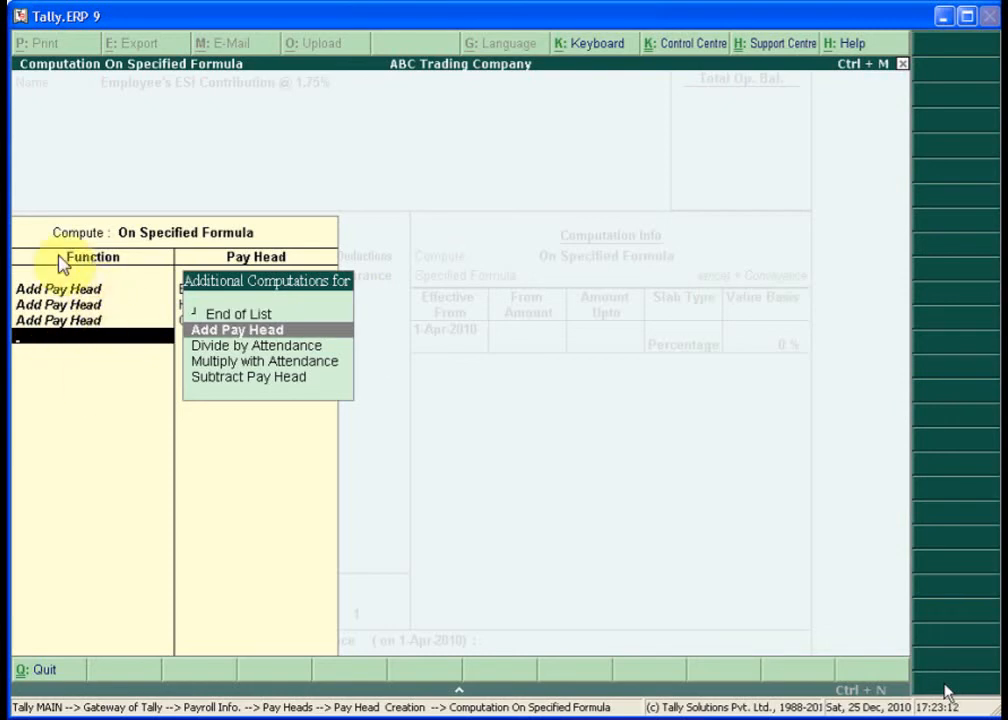
key(Return)
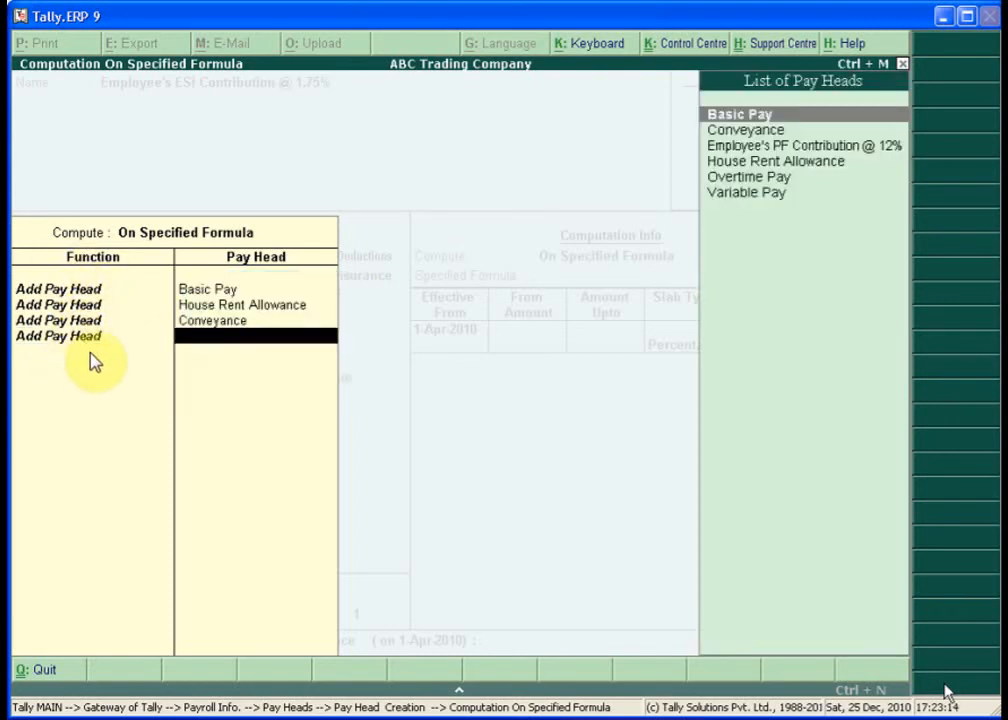
text(o)
key(Return)
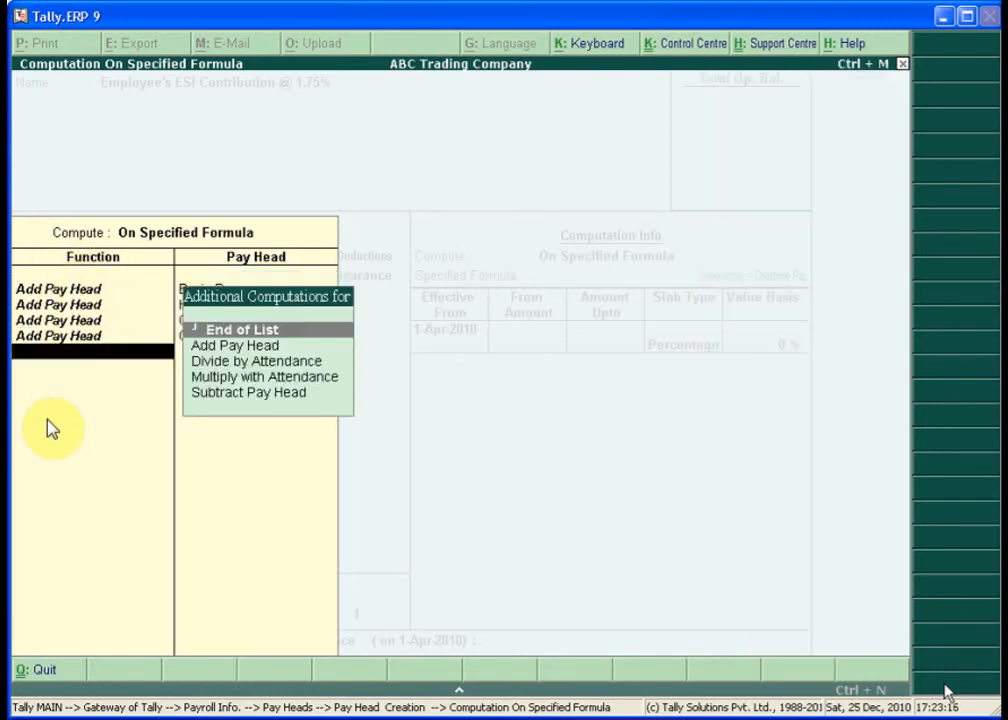
key(Return)
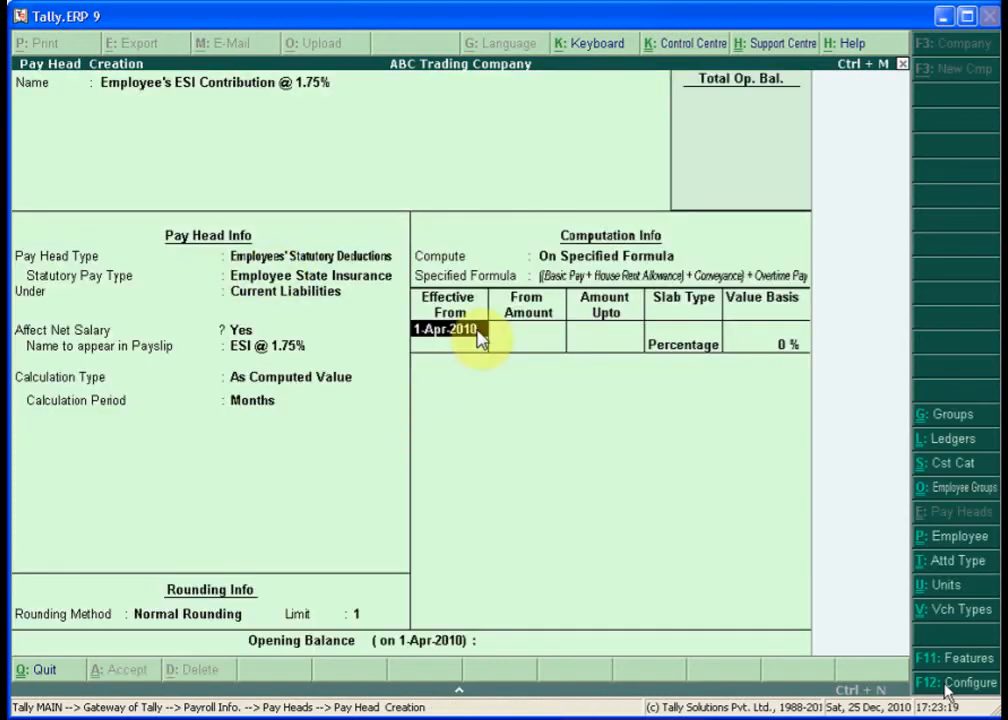
- Set the ESI rate to 1.75% and save the pay head
key(Return)
key(Return)
key(Return)
key(Return)
text(1.75)
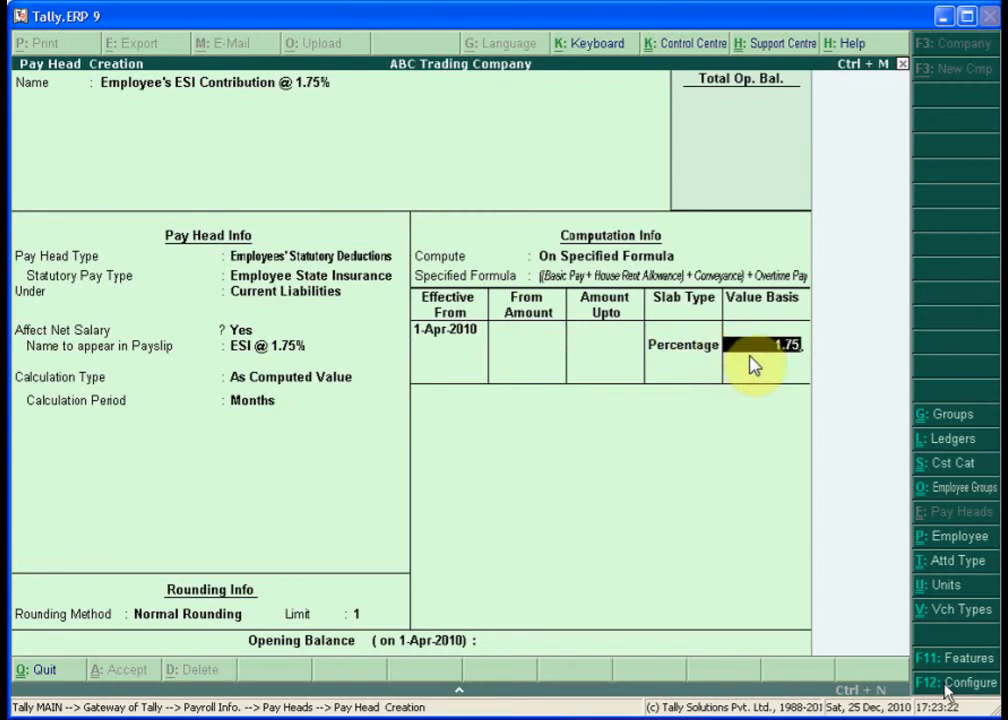
key(Return)
key(Return)
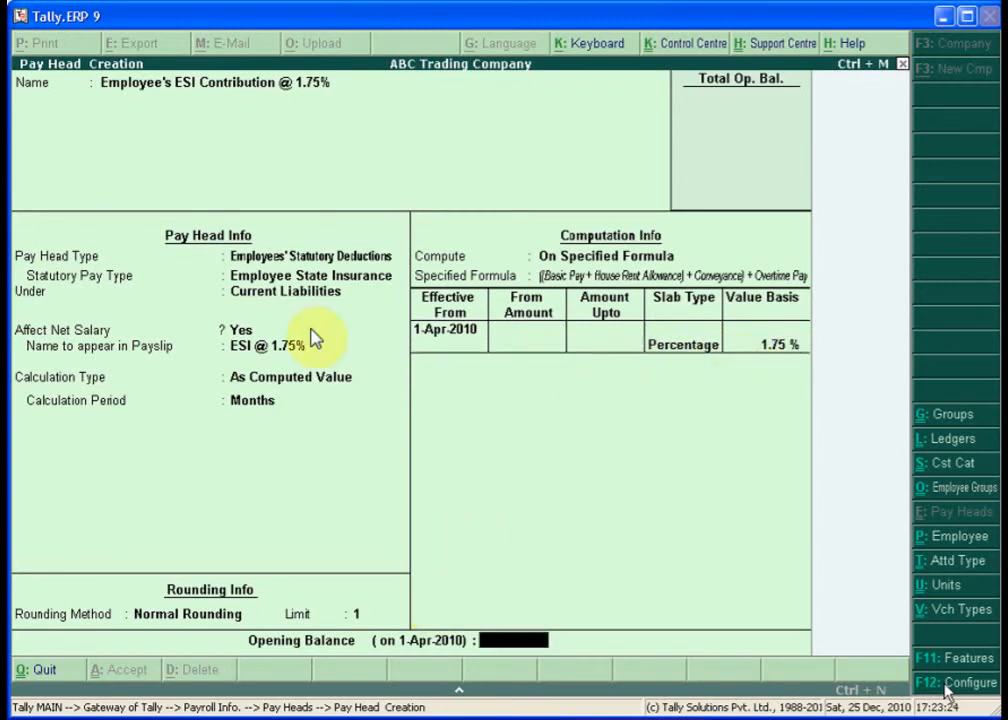
key(Return)
key(Return)
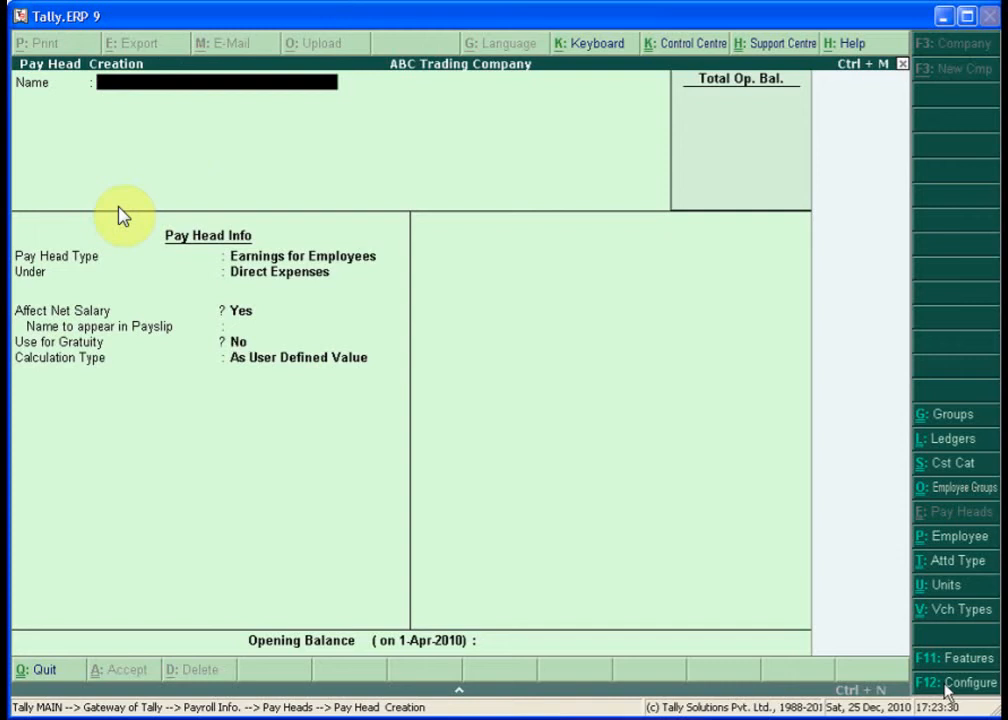
- Create a Professional Tax statutory deduction pay head and enter its PT registration number
text(Professional Tax)
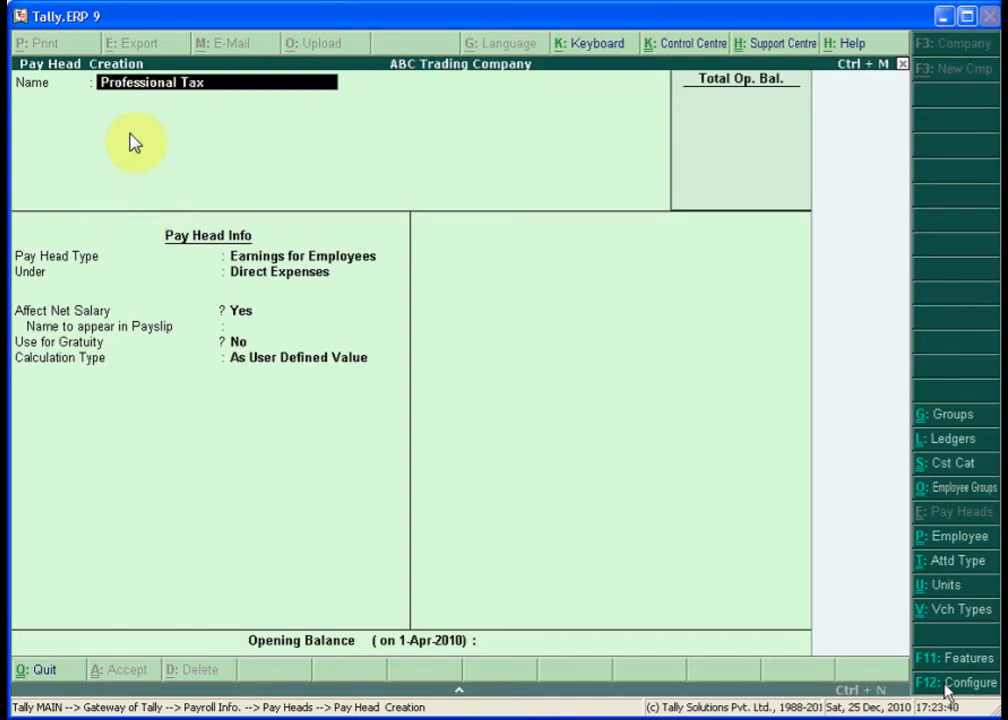
key(Return)
key(Down)
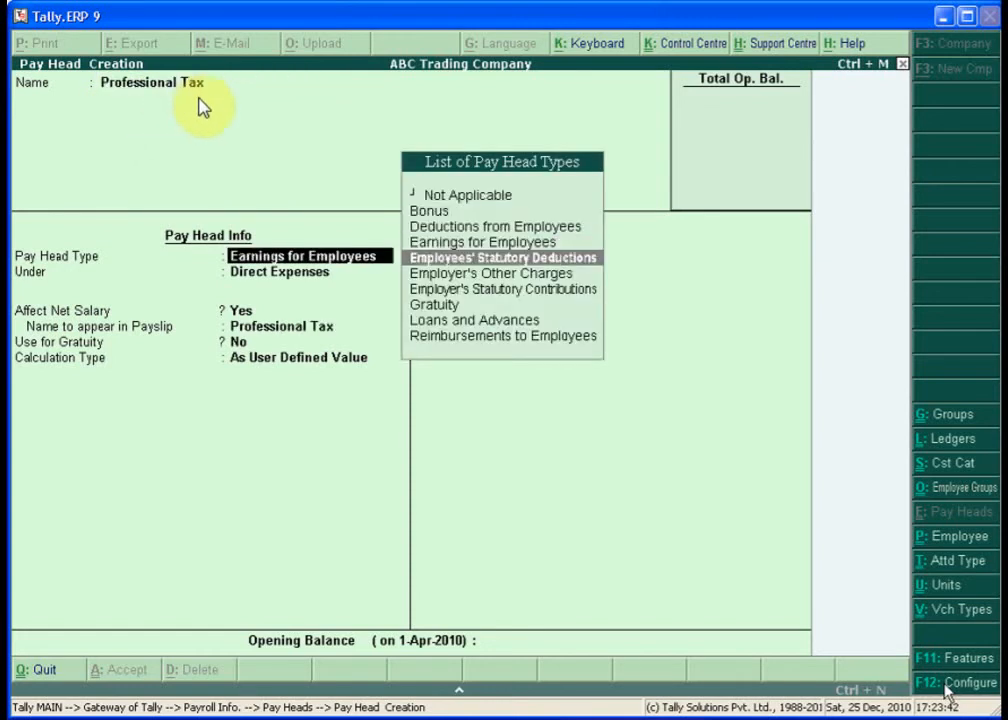
key(Return)
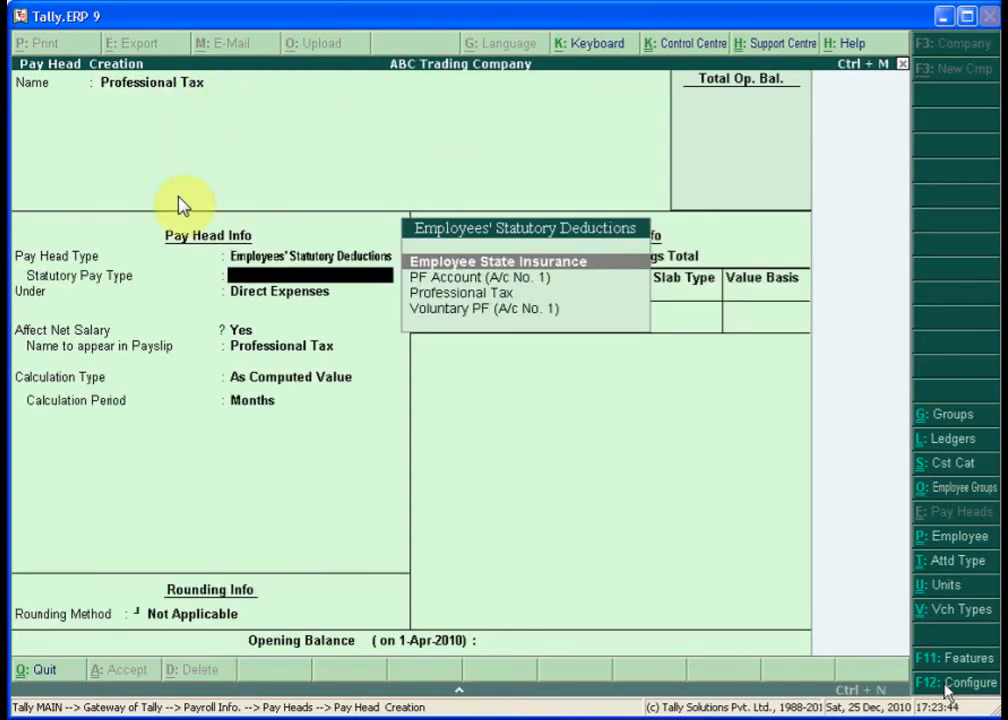
key(Down)
key(Down)
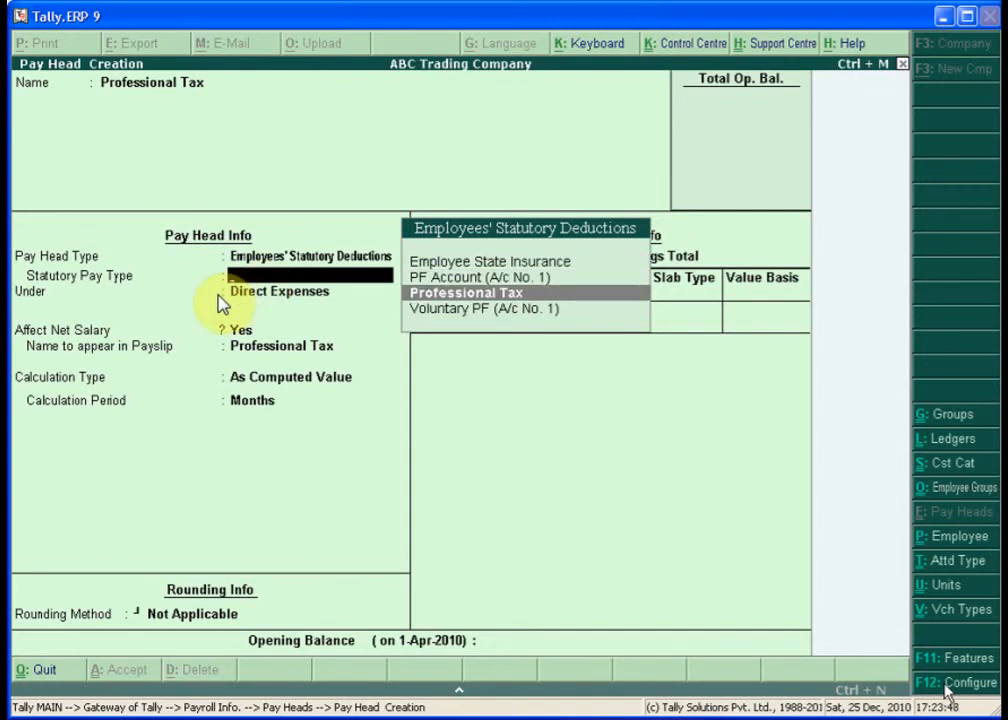
key(Return)
text(M)
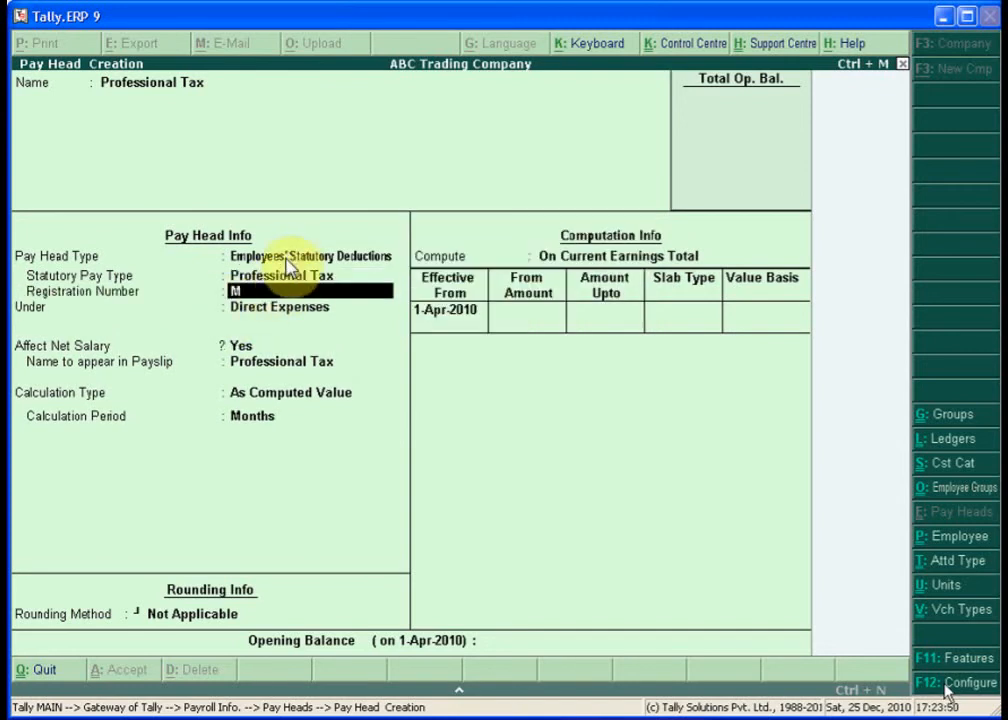
text(A/PT/12365478)
key(Return)
- Place Professional Tax under Current Liabilities, affecting net salary, monthly, with Normal Rounding limit 1
key(Return)
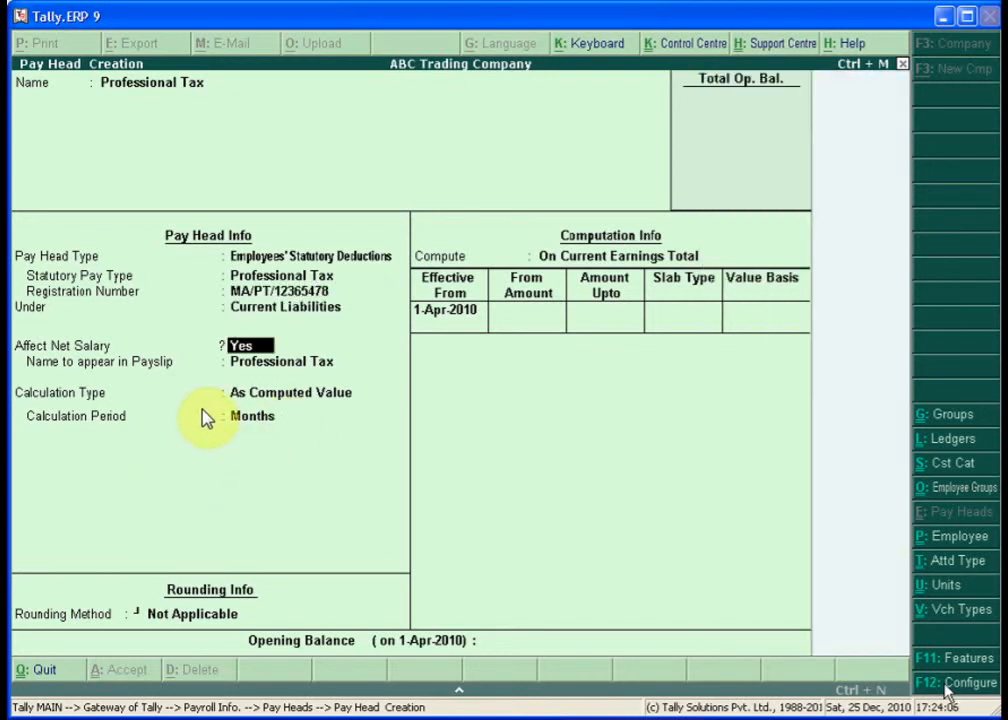
key(Return)
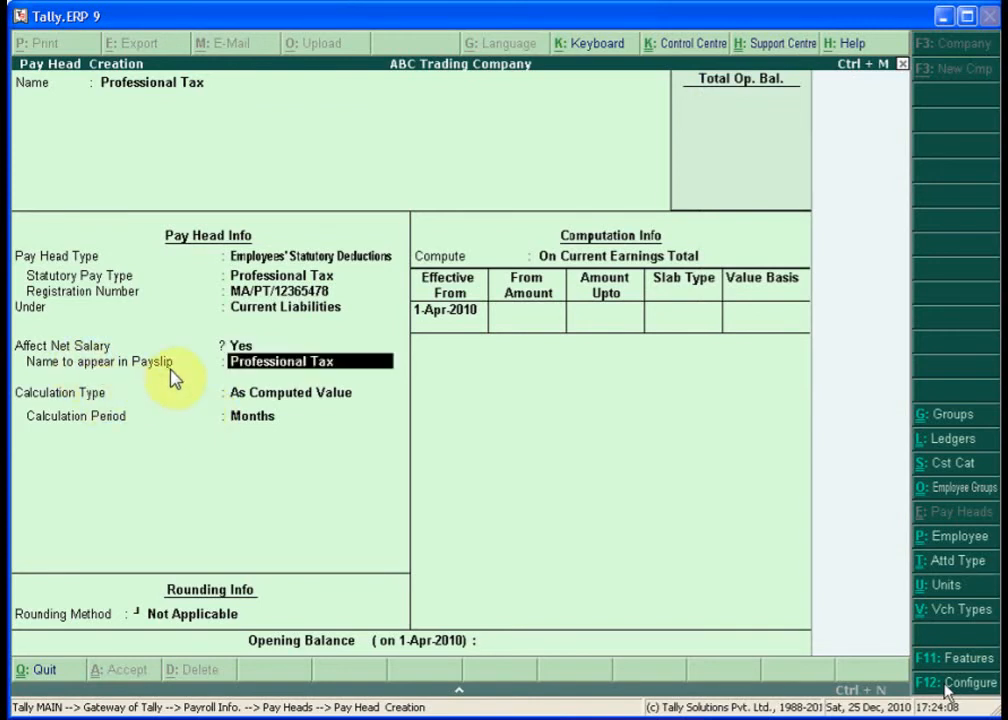
key(Return)
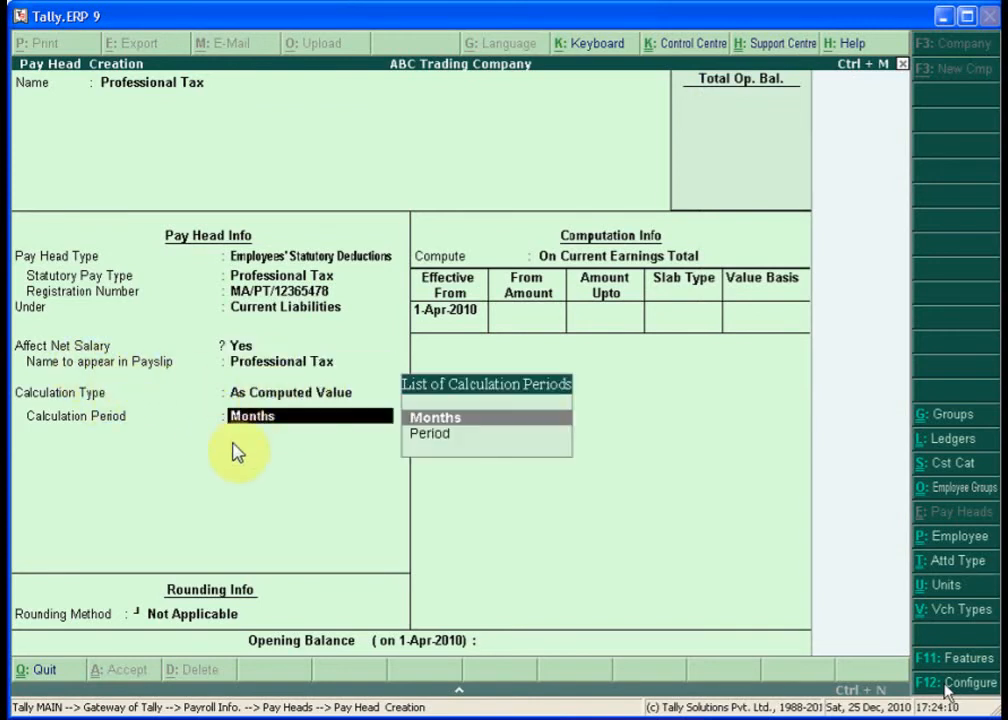
key(Return)
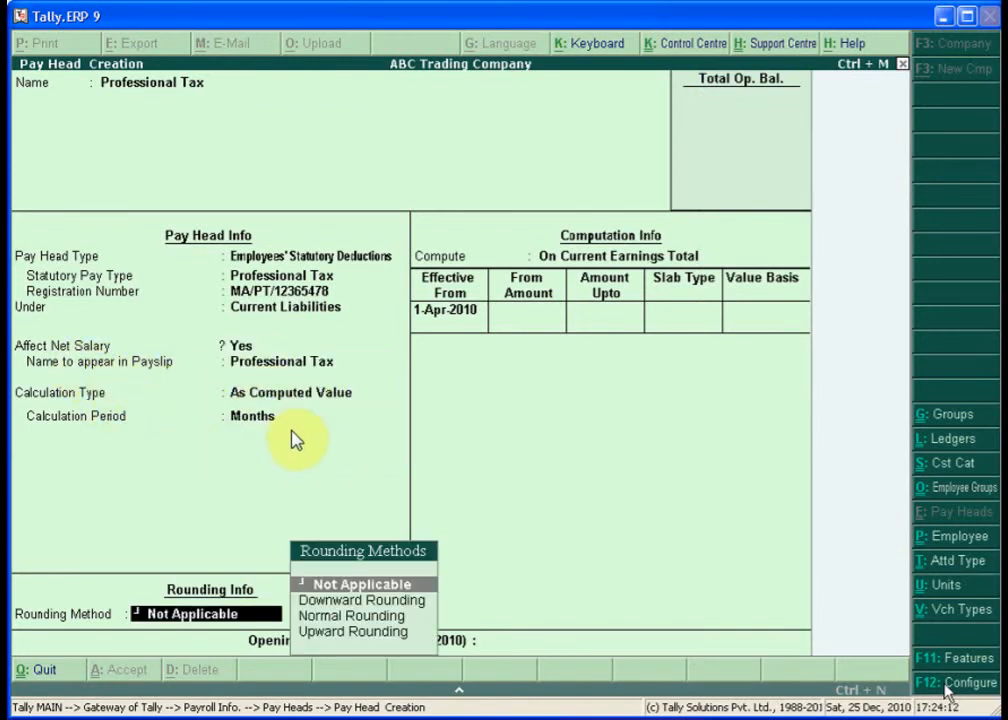
key(Down)
key(Down)
key(Return)
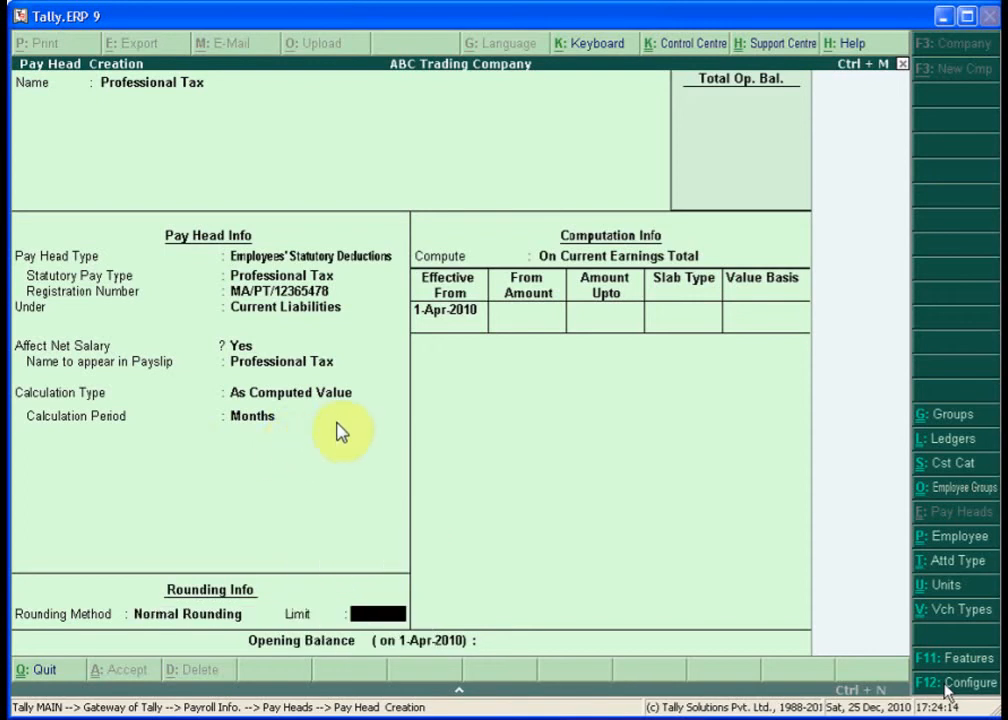
text(1)
key(Return)
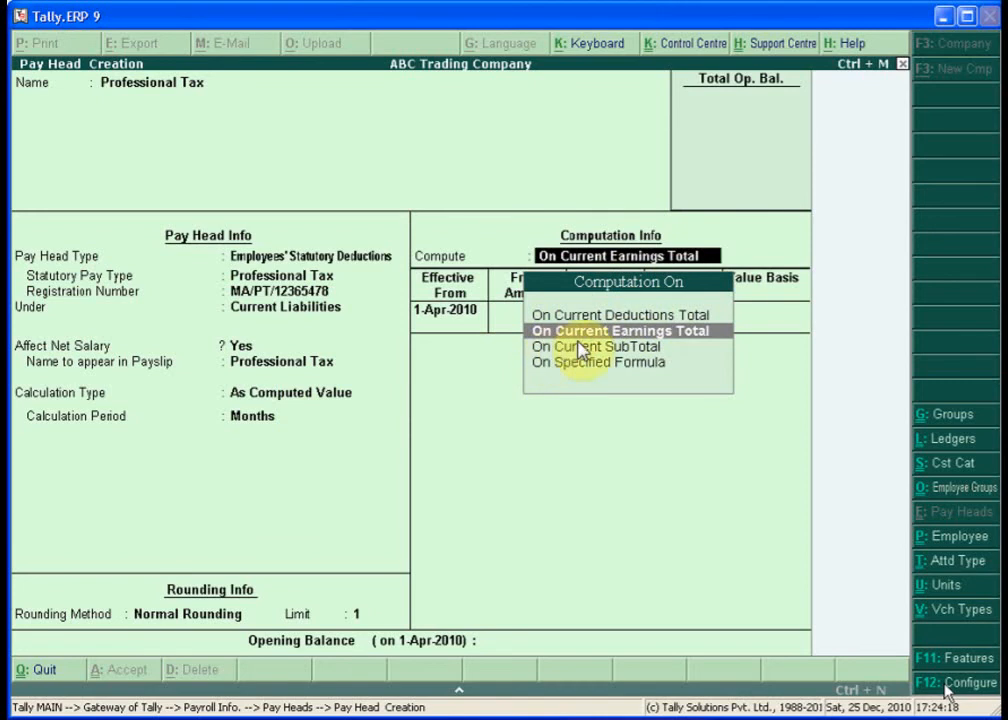
- Compute on current earnings from 1-Apr-2010: tax 0 up to 5,000 and 60 up to 8,000
click(630, 332)
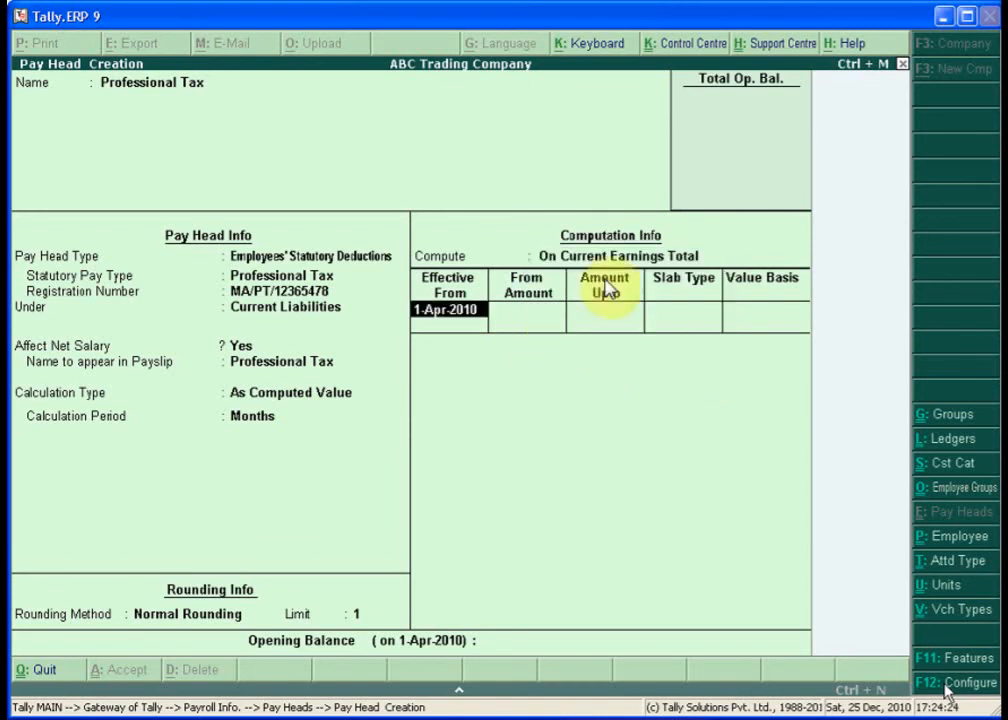
key(Return)
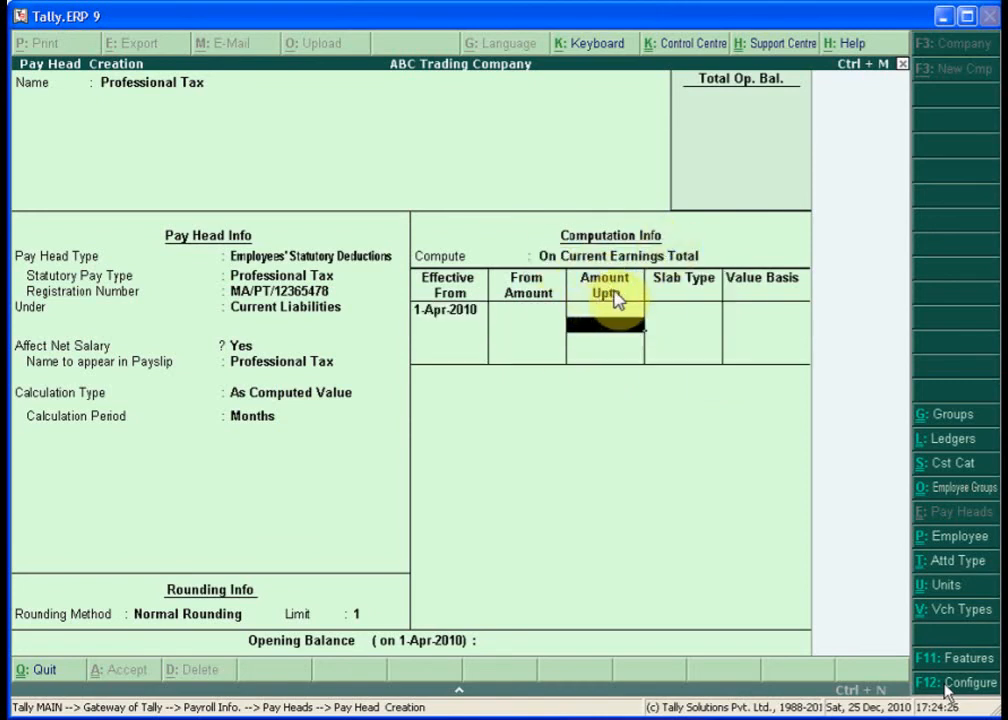
text(5000)
key(Return)
text(V)
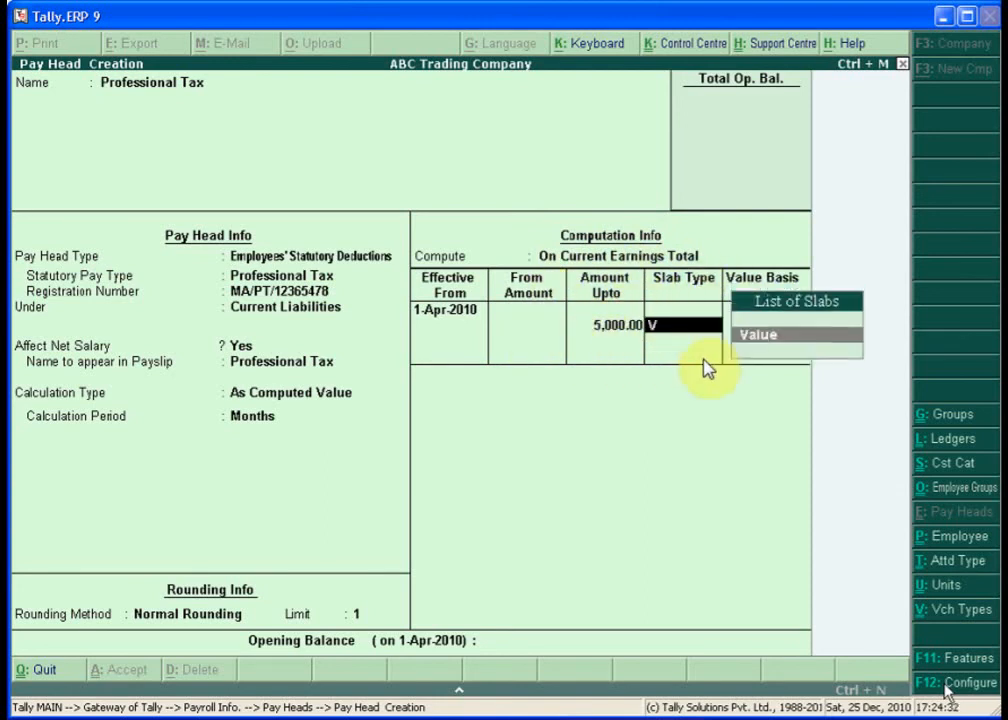
click(758, 337)
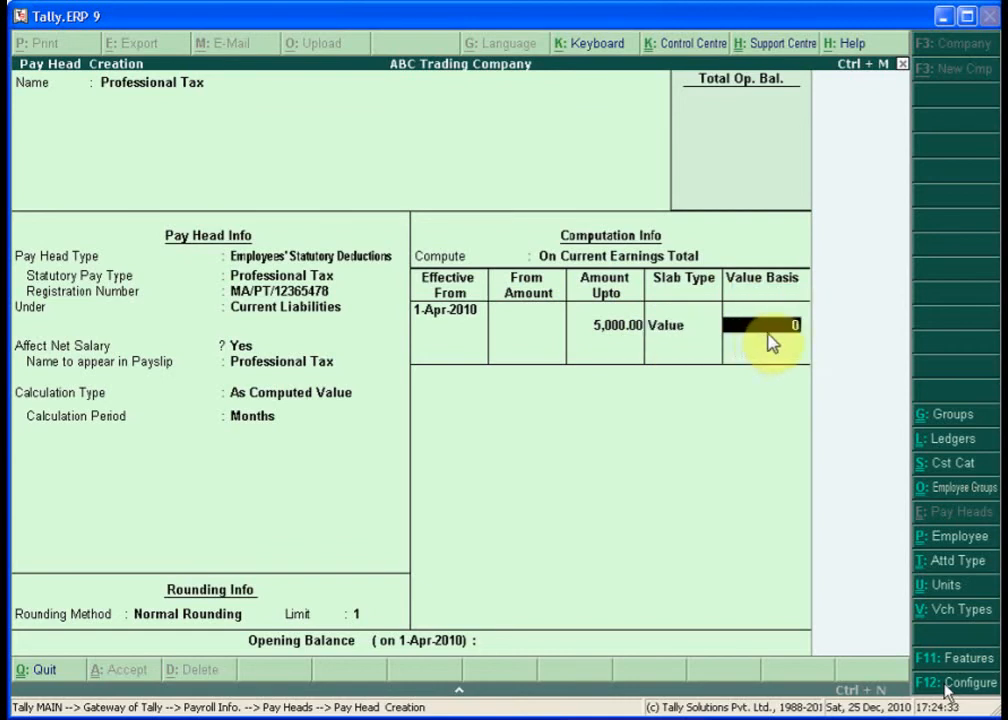
key(Return)
text(8,0)
text(000)
key(Return)
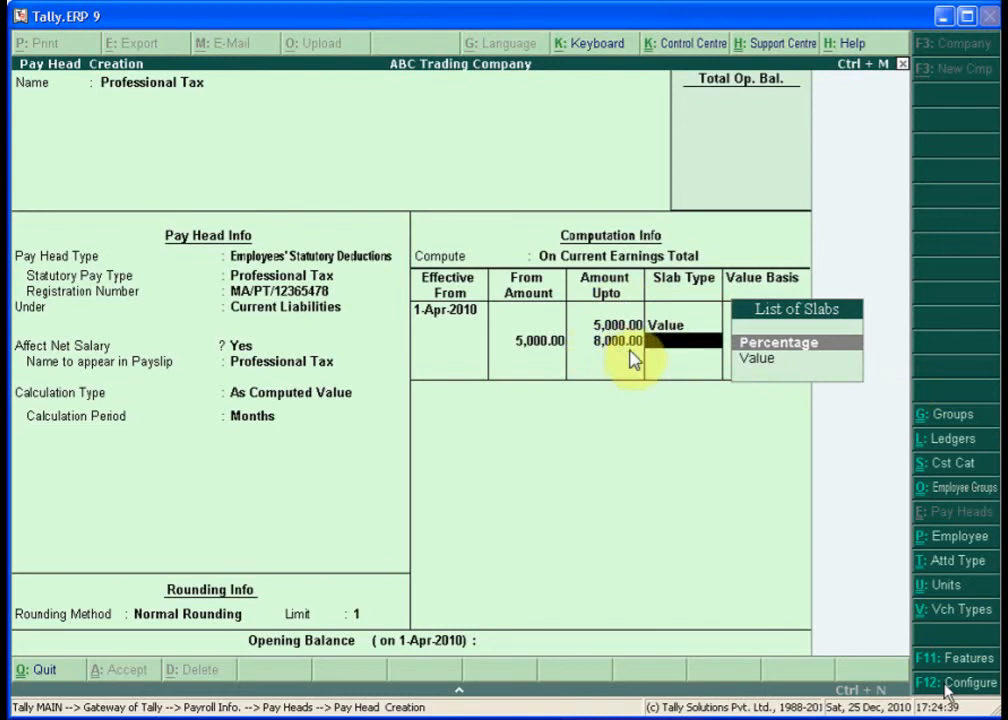
text(v)
click(745, 355)
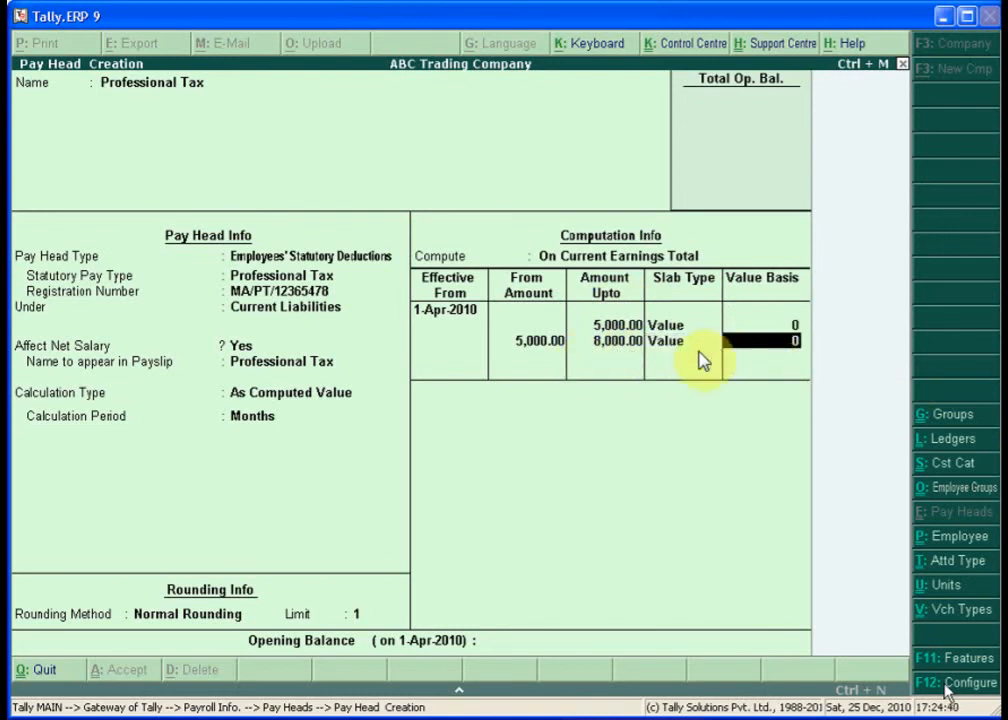
text(60)
key(Return)
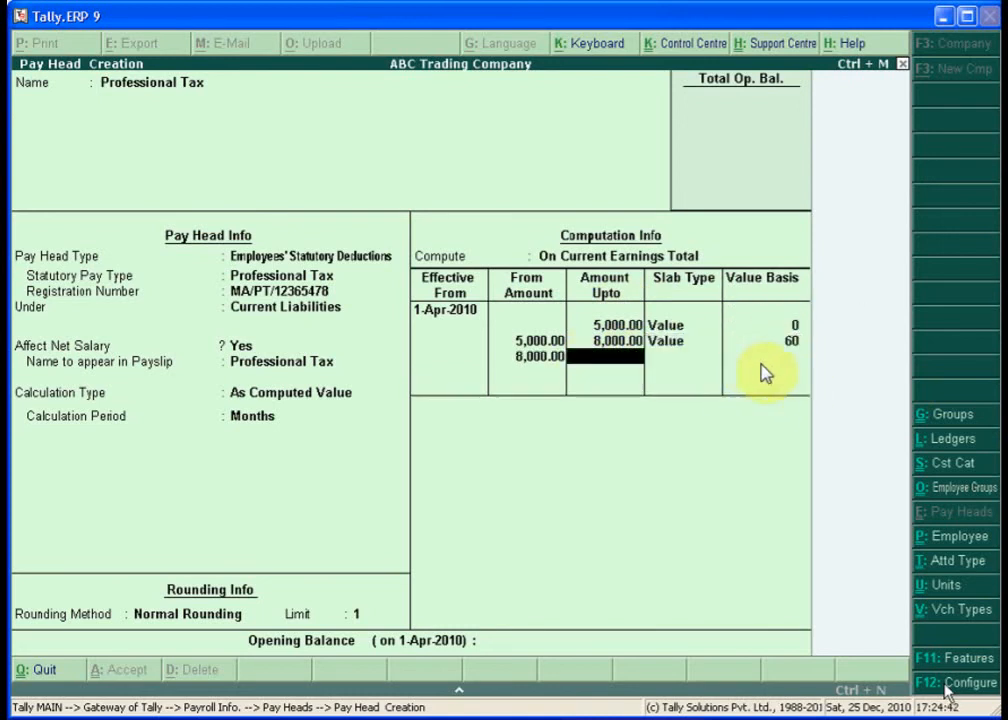
- Add slabs of 100 up to 10,000, 150 up to 15,000, and 200 above
text(10,000)
key(Return)
text(V)
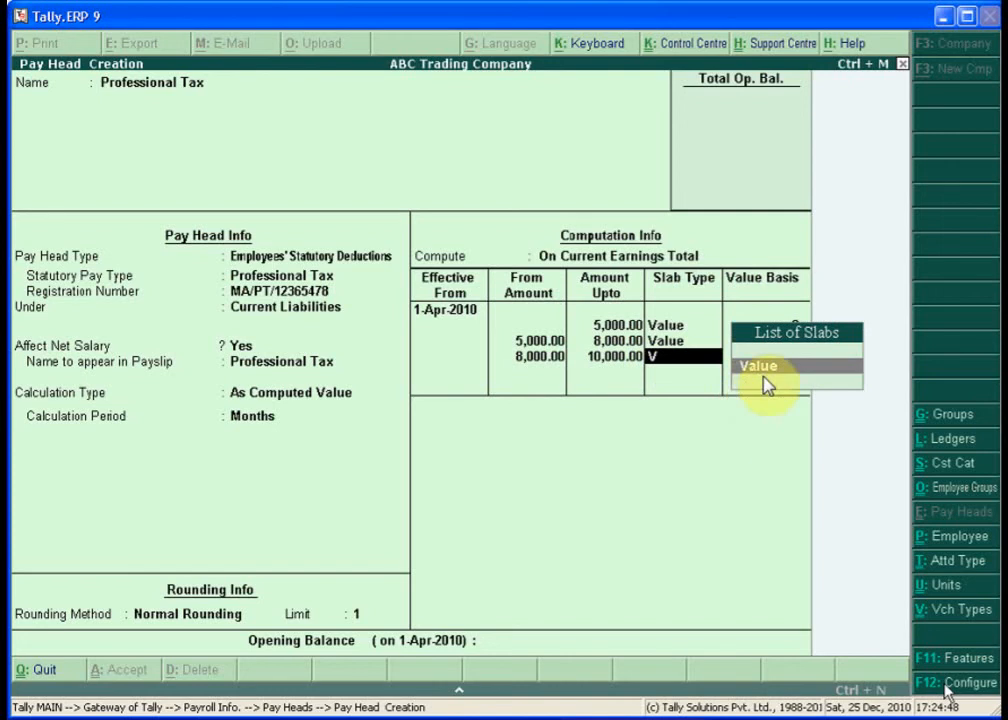
key(Return)
text(100)
key(Return)
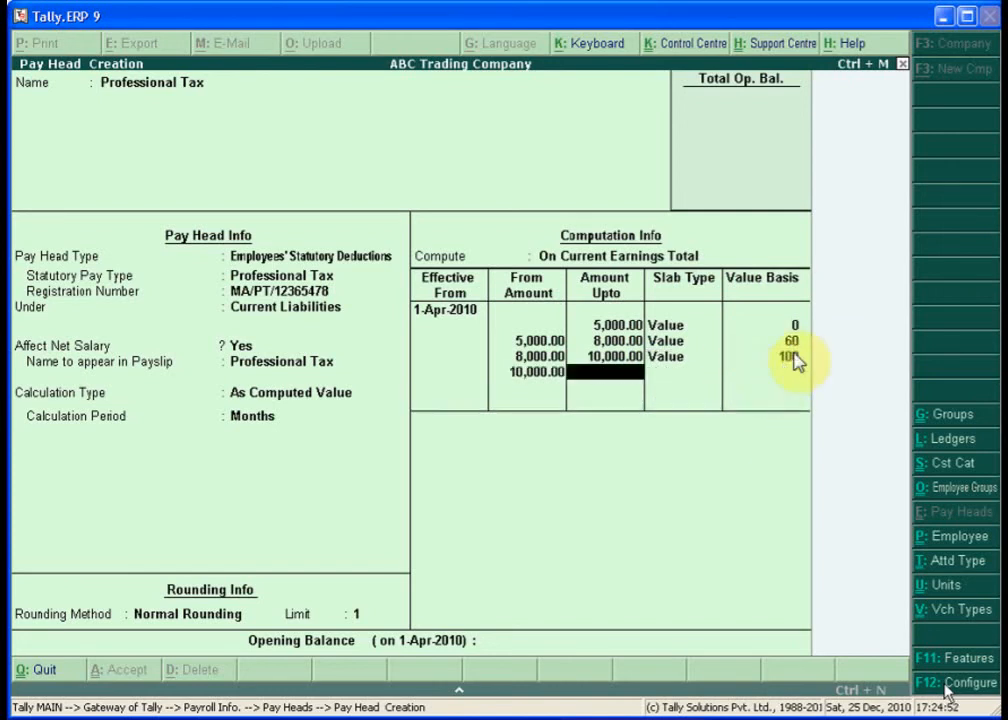
text(15)
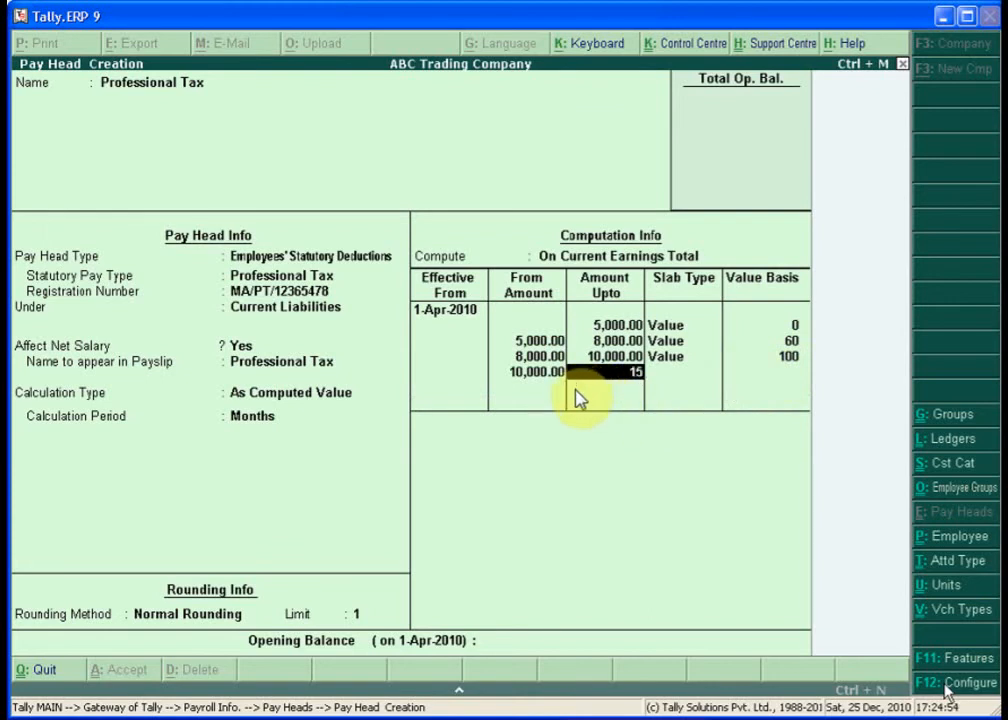
text(,000)
key(Return)
text(V)
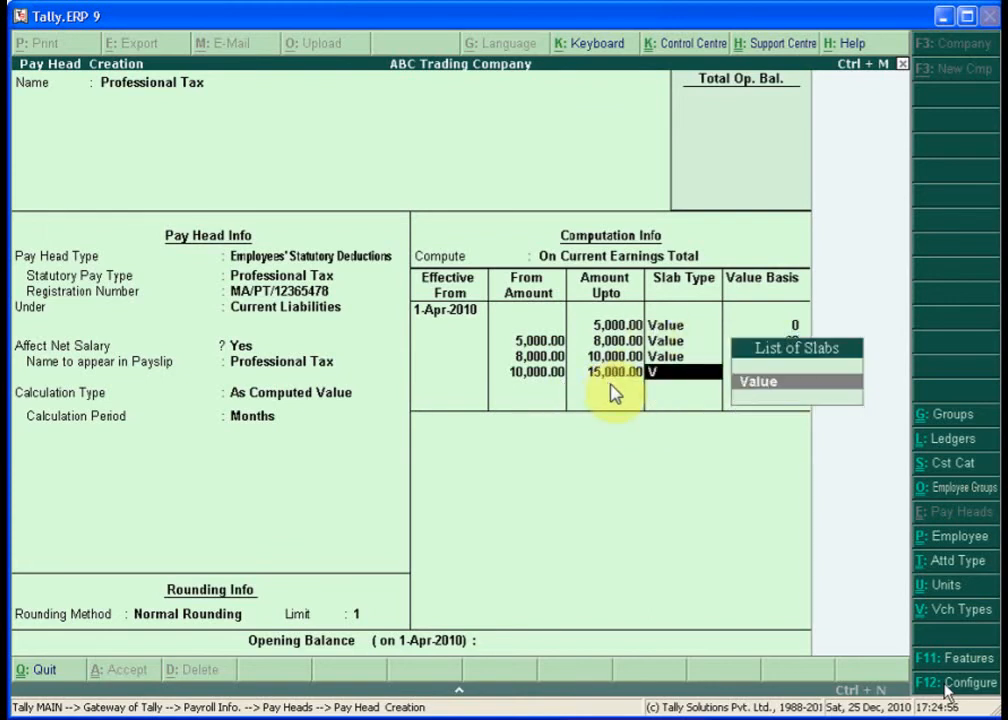
key(Return)
text(150)
key(Return)
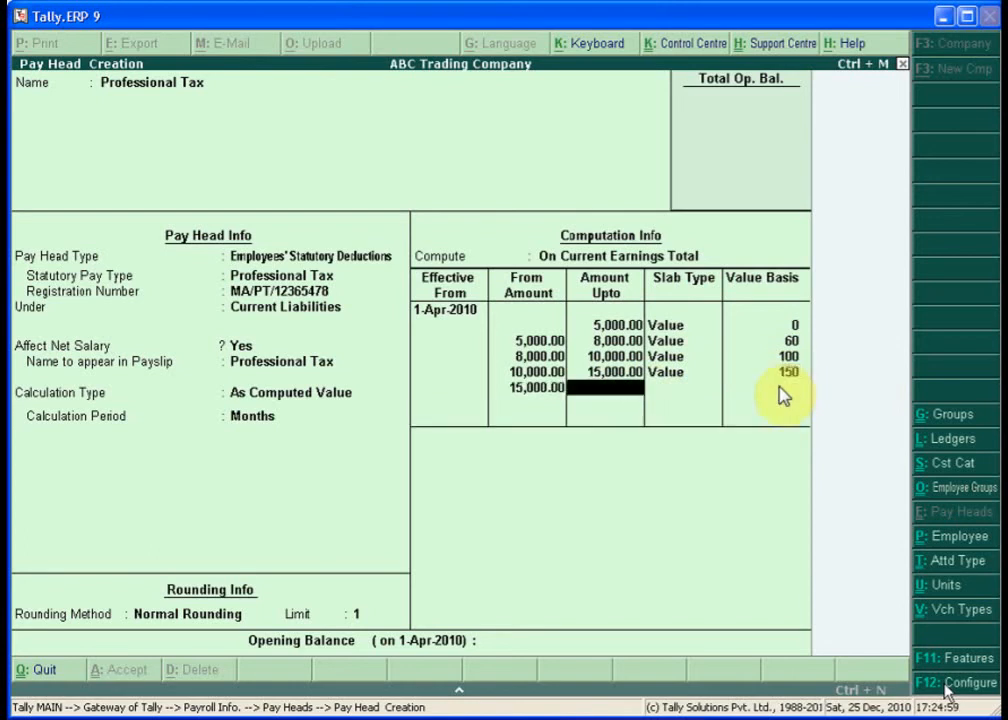
key(Return)
text(Value)
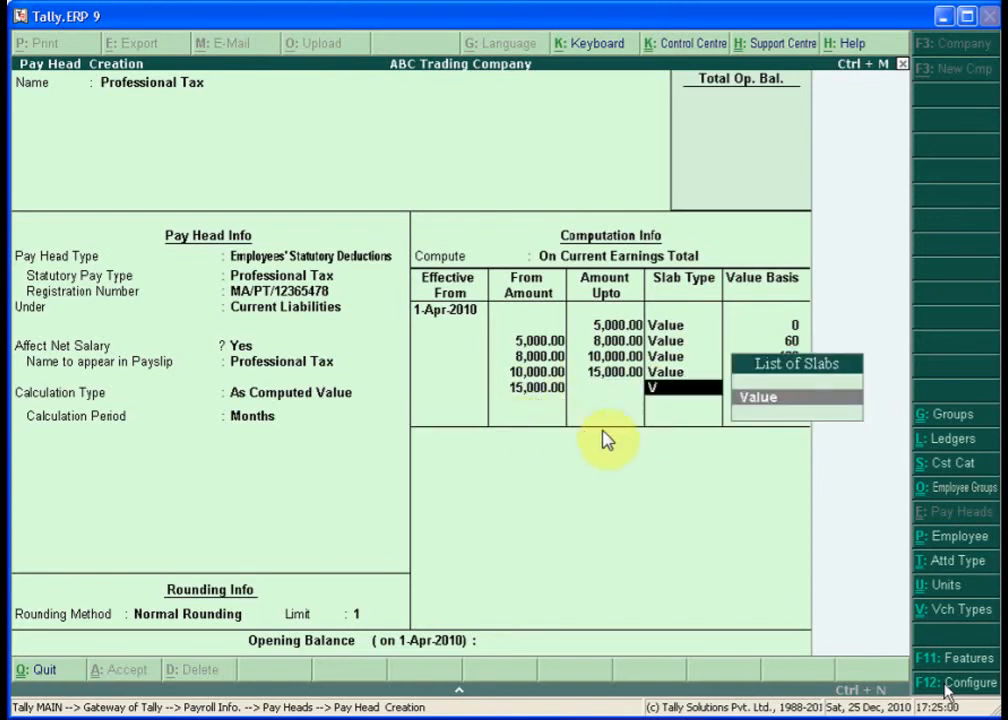
key(Return)
text(200)
key(Return)
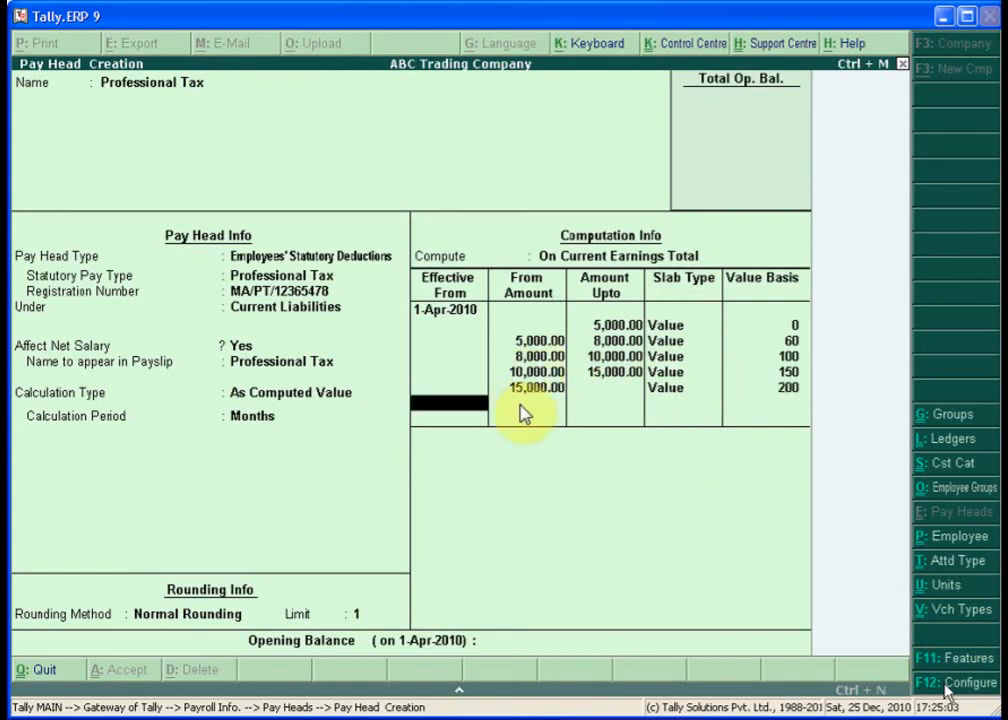
key(Return)
key(Return)
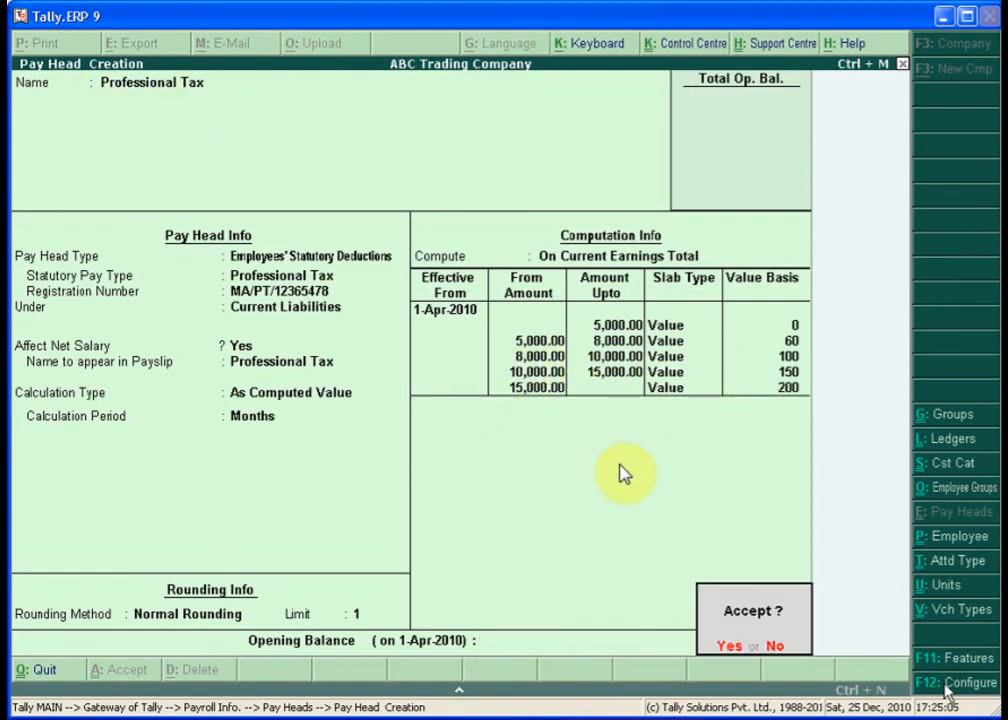
key(Return)
- Name the pay head Gratuity Expenses (Provisional) with 26 gratuity days per month
text(Gratuity Expenses (Provisional)
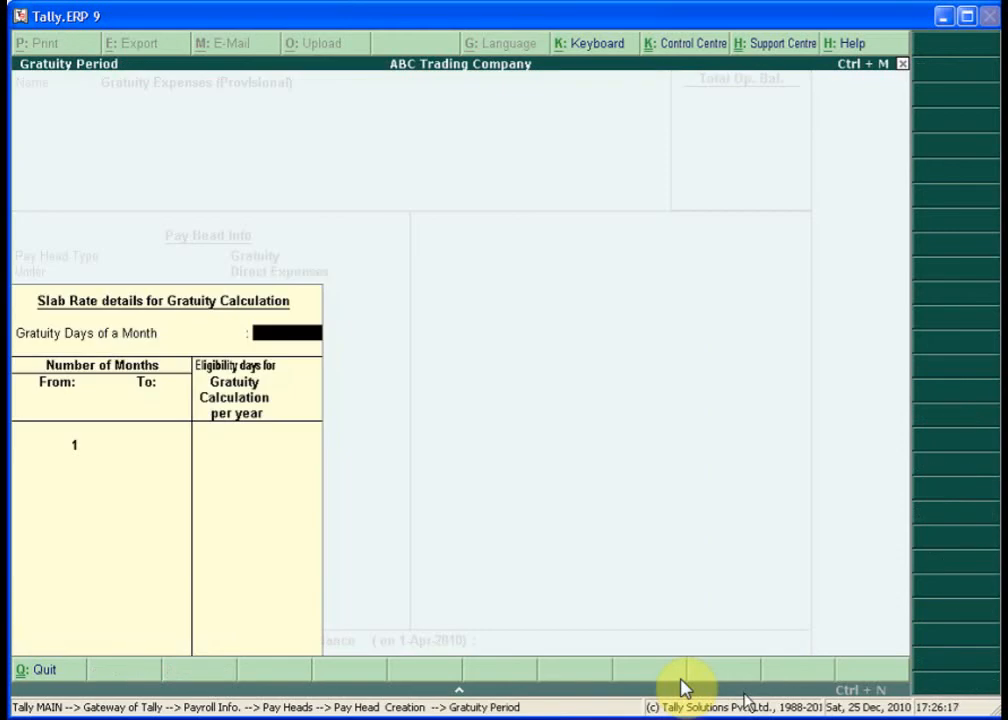
key(Return)
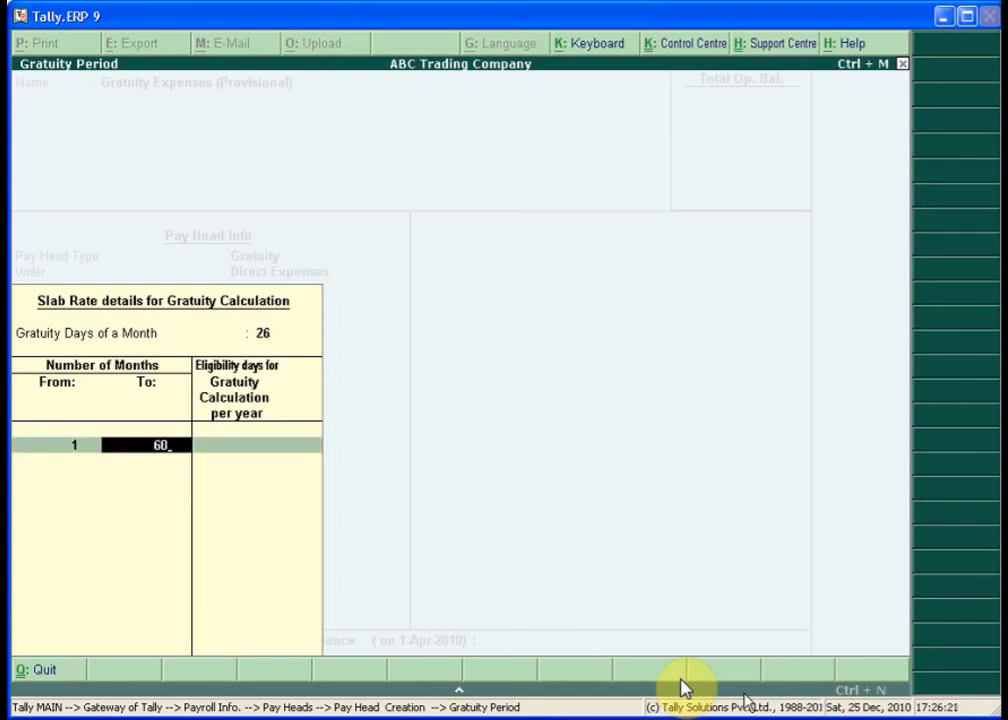
key(Return)
key(Return)
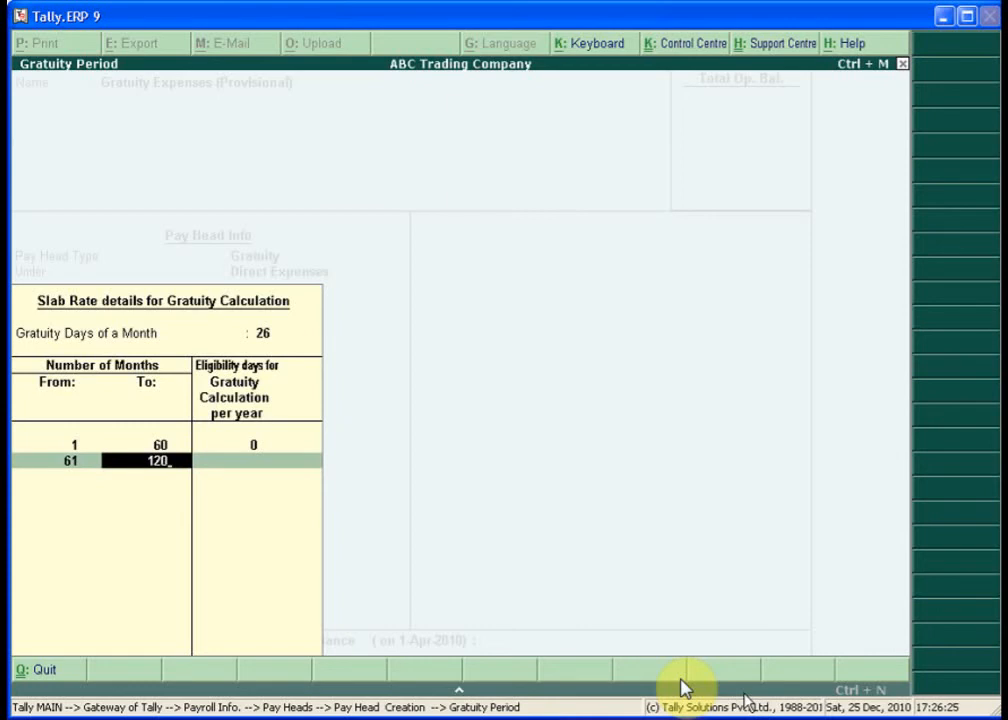
key(Return)
text(1)
key(Return)
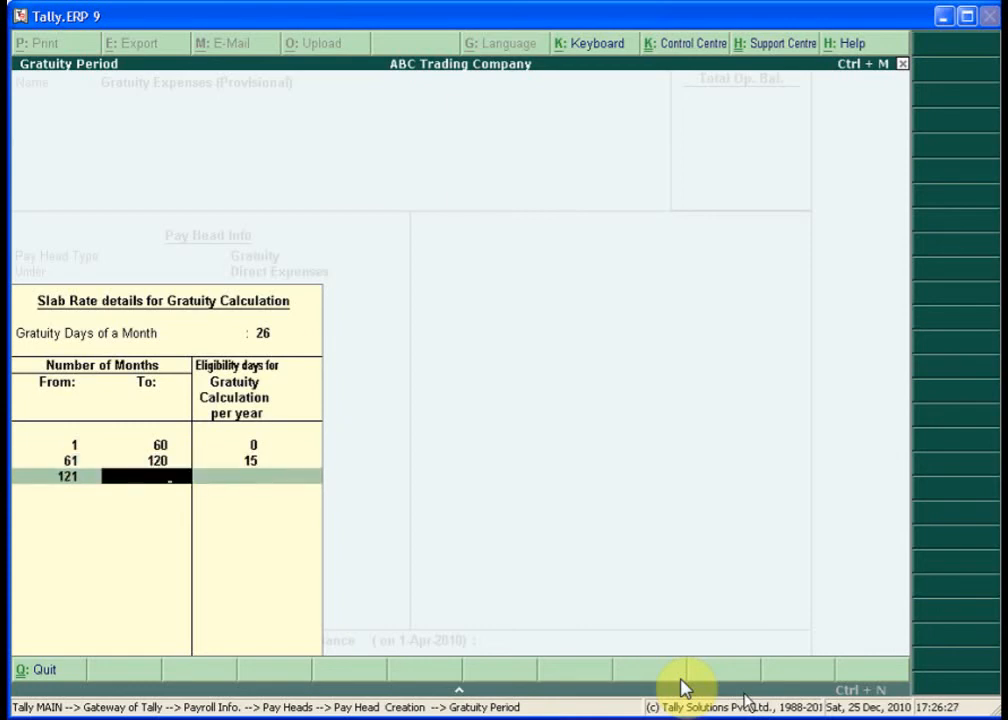
key(Return)
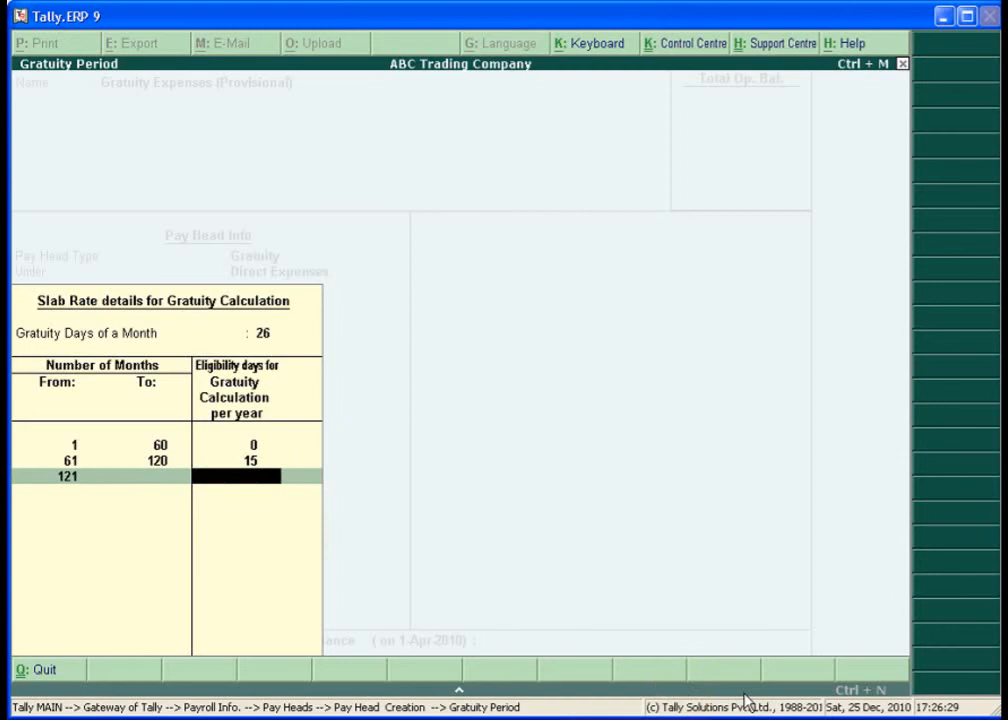
text(1)
key(Return)
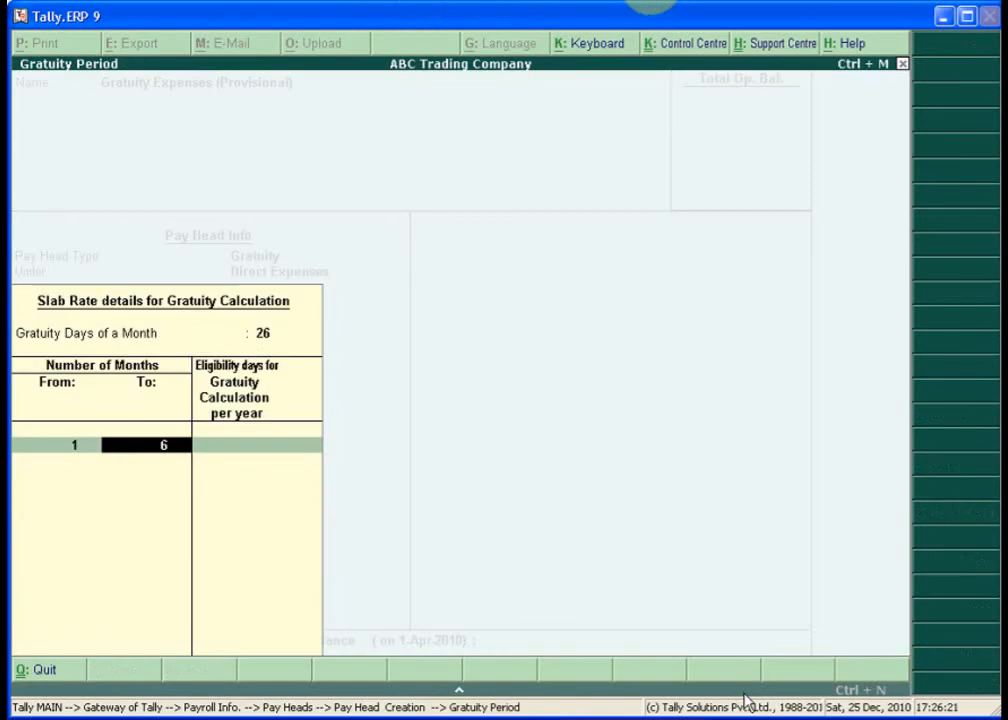
- Fill the gratuity slabs: up to 60 months, up to 120 months at 15 days, and beyond at 15 days
text(0)
key(Return)
key(Return)
text(120)
key(Return)
text(15)
key(Return)
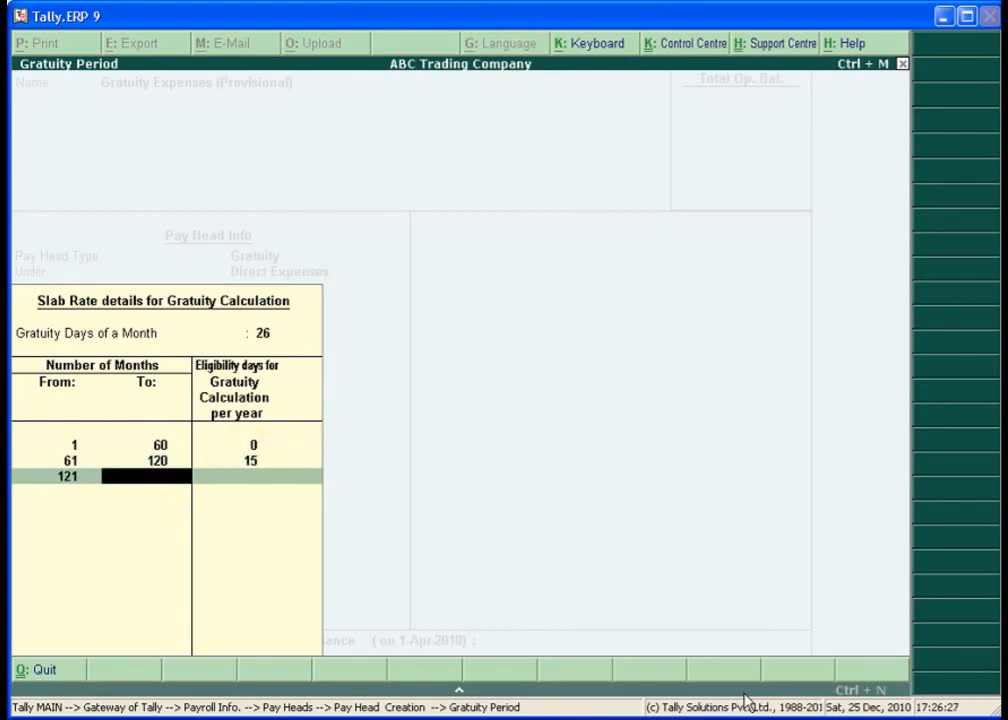
key(Return)
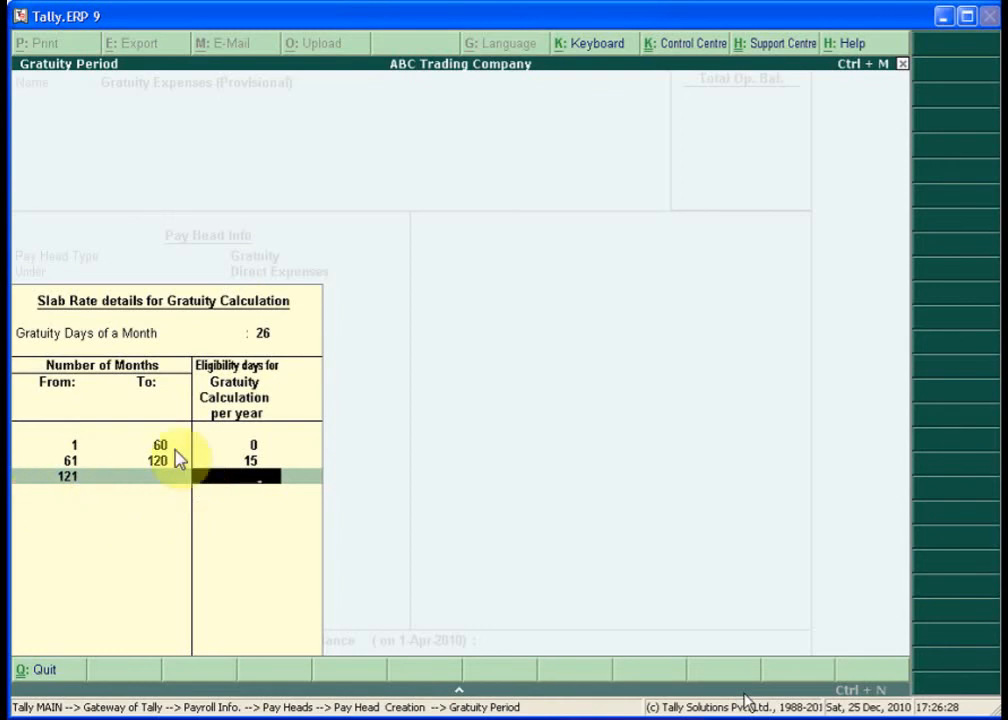
text(15)
key(Return)
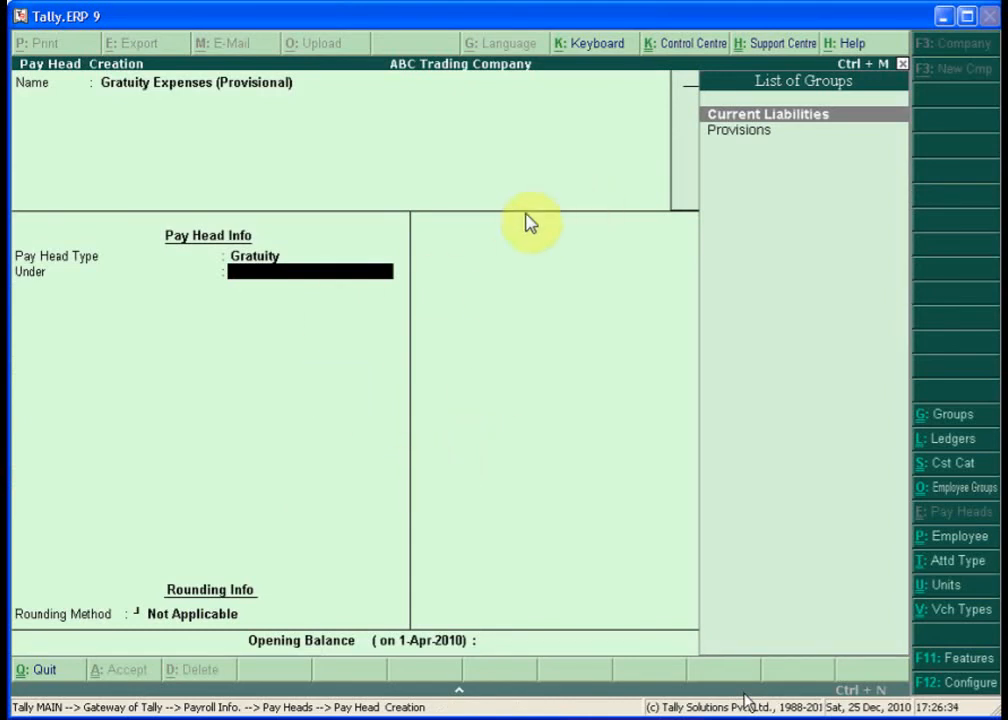
- Place the gratuity head under Current Liabilities with Normal Rounding limit 1 and save it
key(Return)
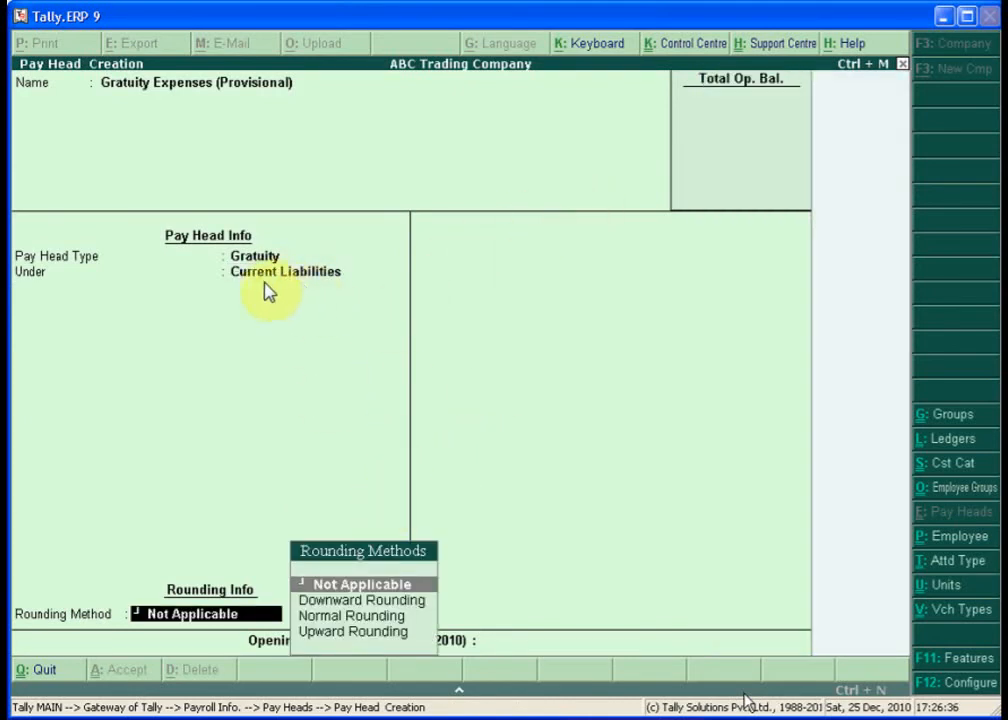
key(Down)
key(Down)
key(Return)
text(1)
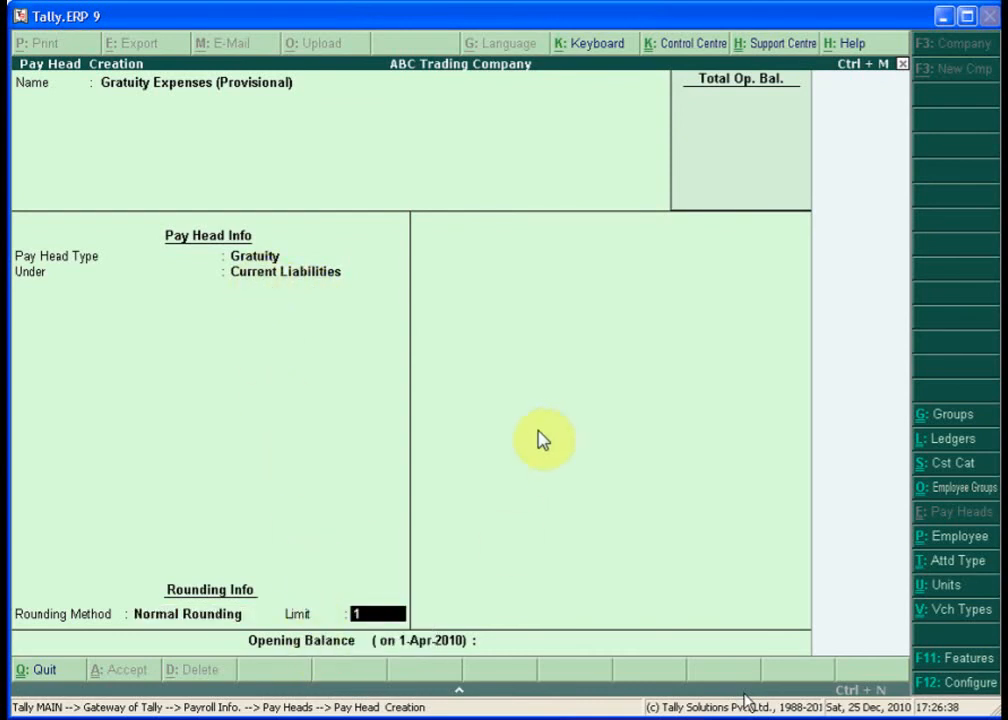
key(Return)
key(Return)
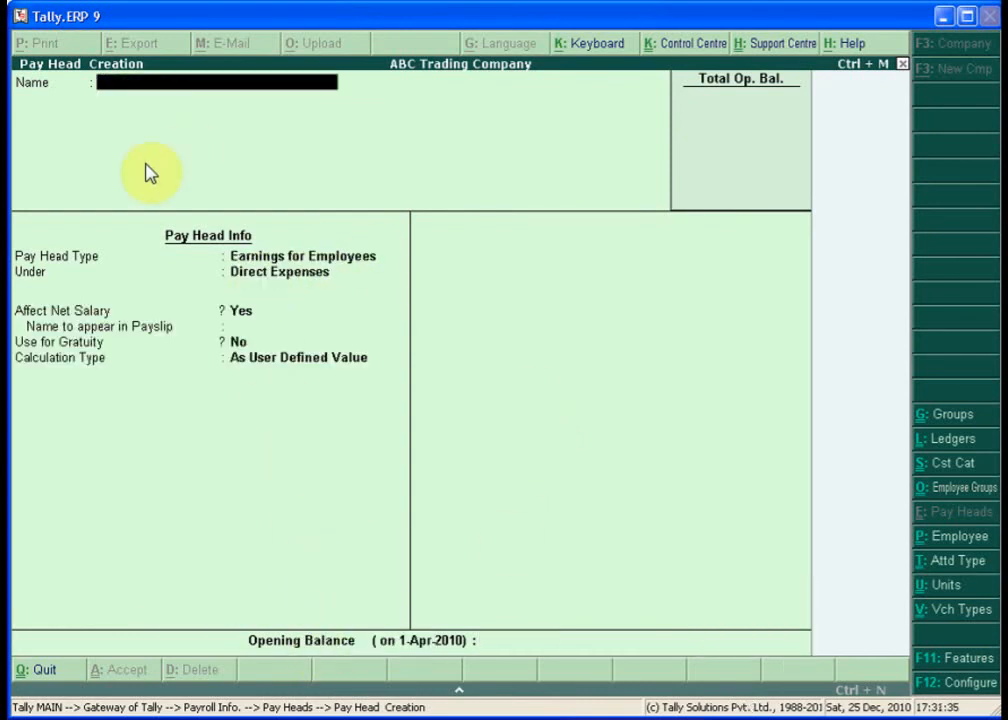
key(Escape)
- Return to Payroll Info and create Salary Details for the Administrator-group employee
key(y)
key(Escape)
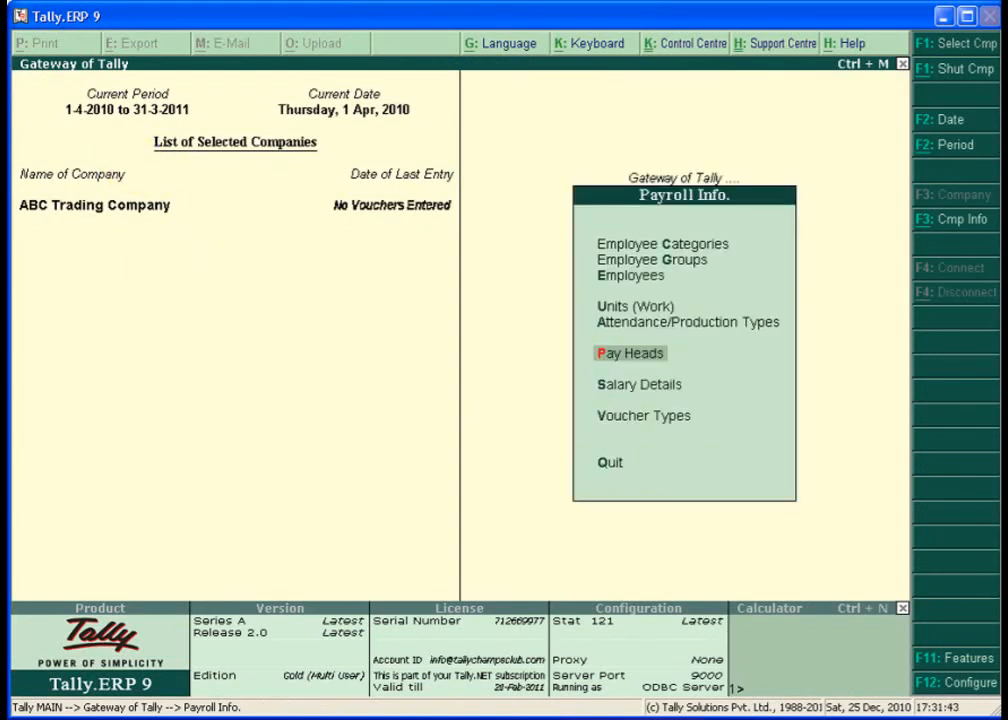
key(Down)
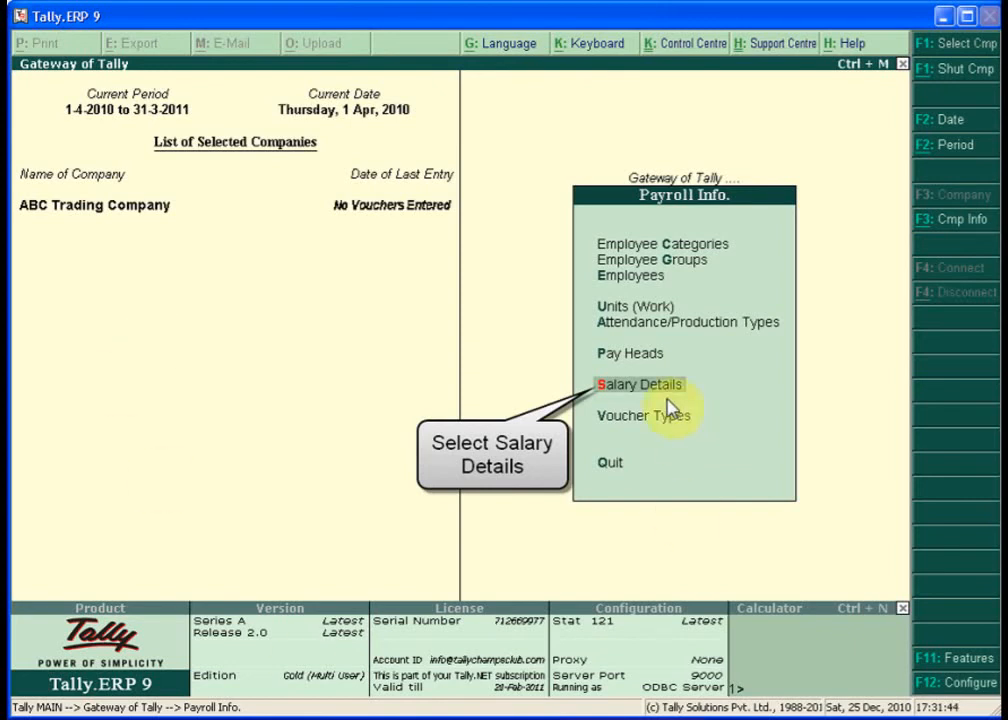
key(Return)
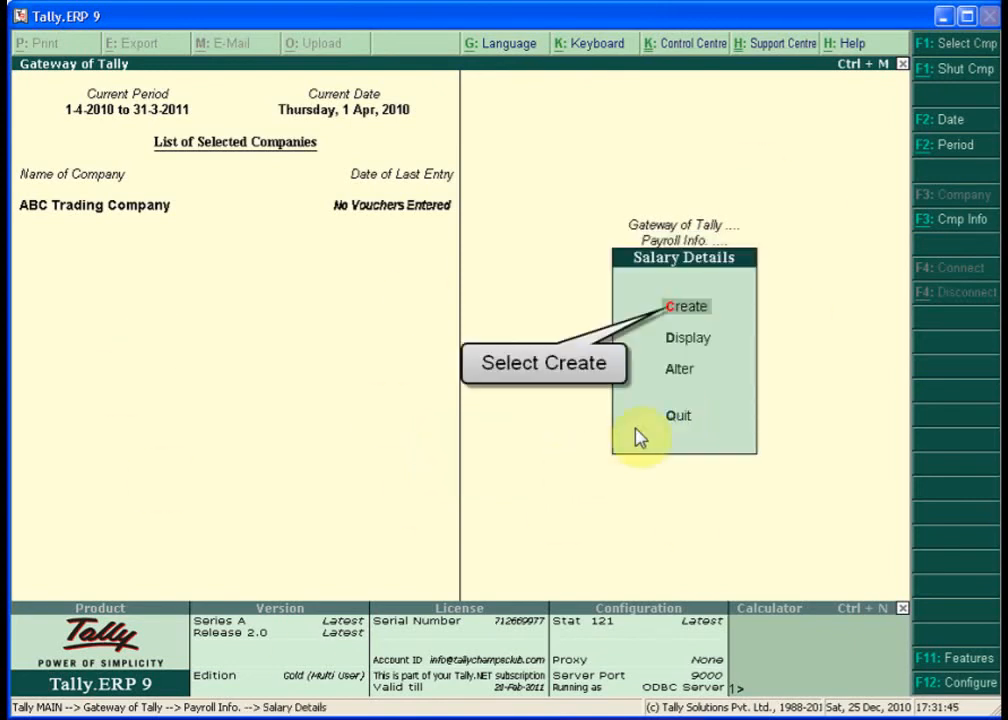
click(672, 316)
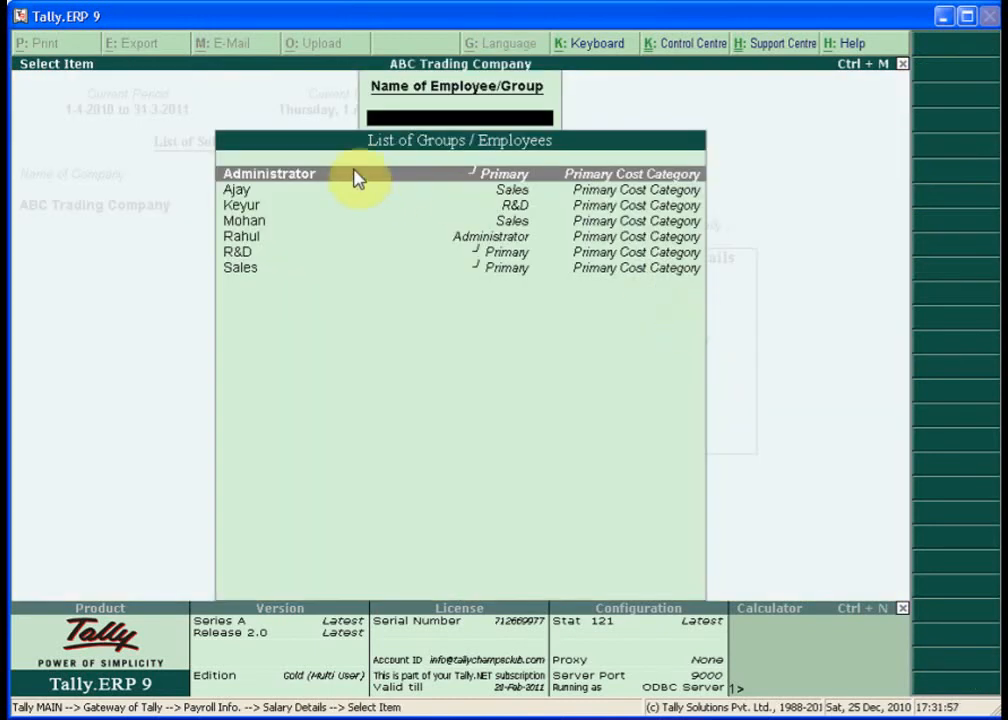
key(Down)
key(Down)
key(Down)
key(Down)
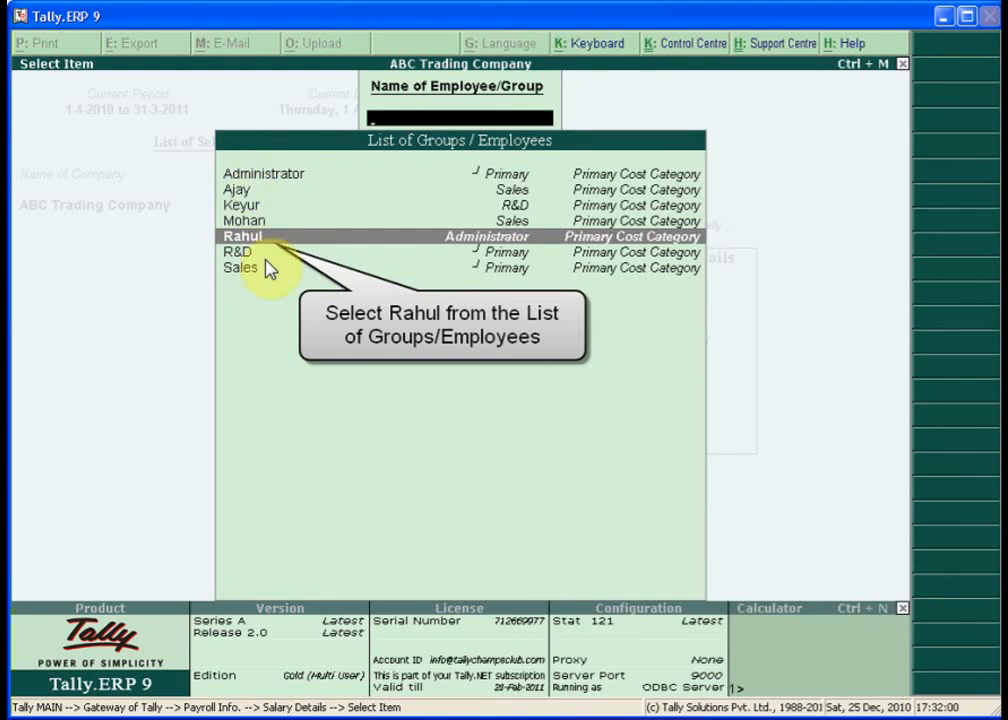
key(Return)
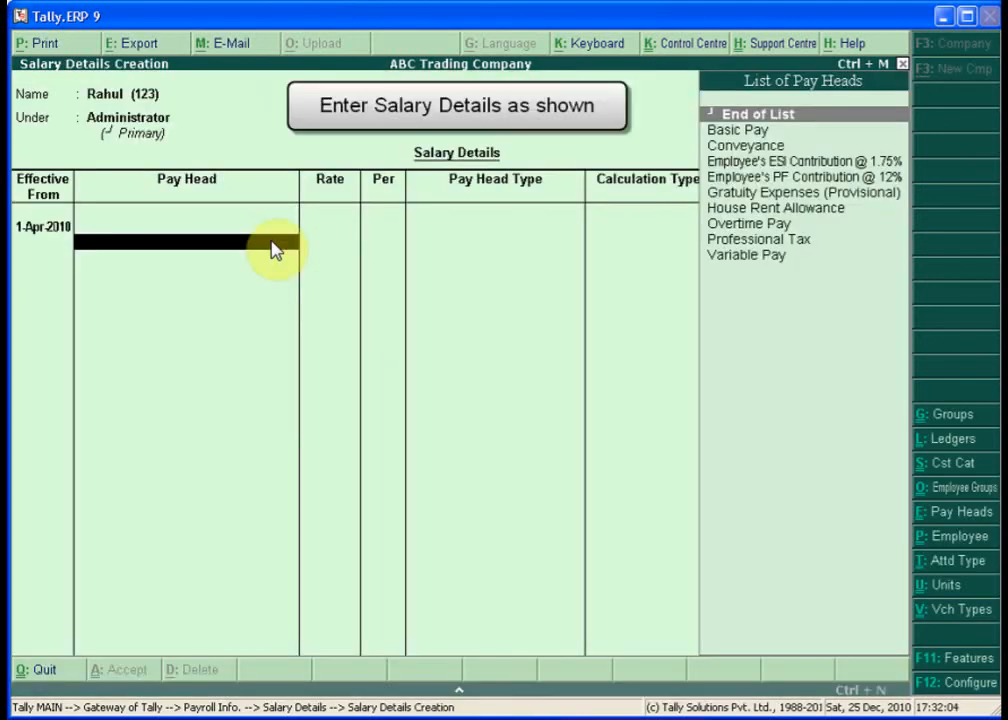
- Add Basic Pay at 10,000/month, House Rent Allowance, Conveyance at 800/month and Overtime at 55/hour
text(B)
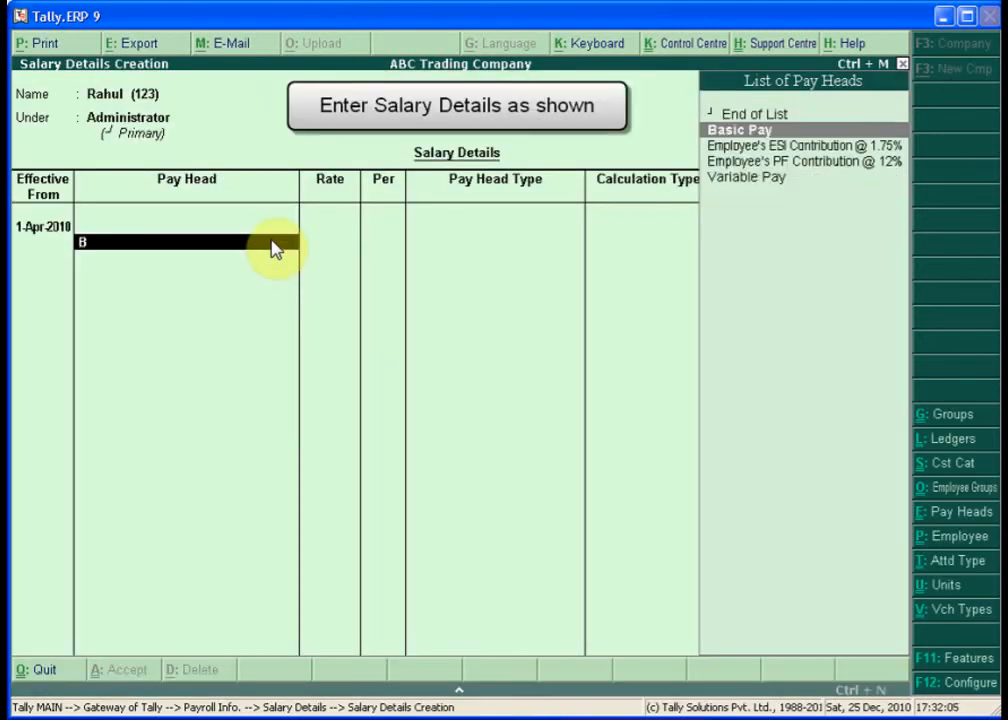
key(Return)
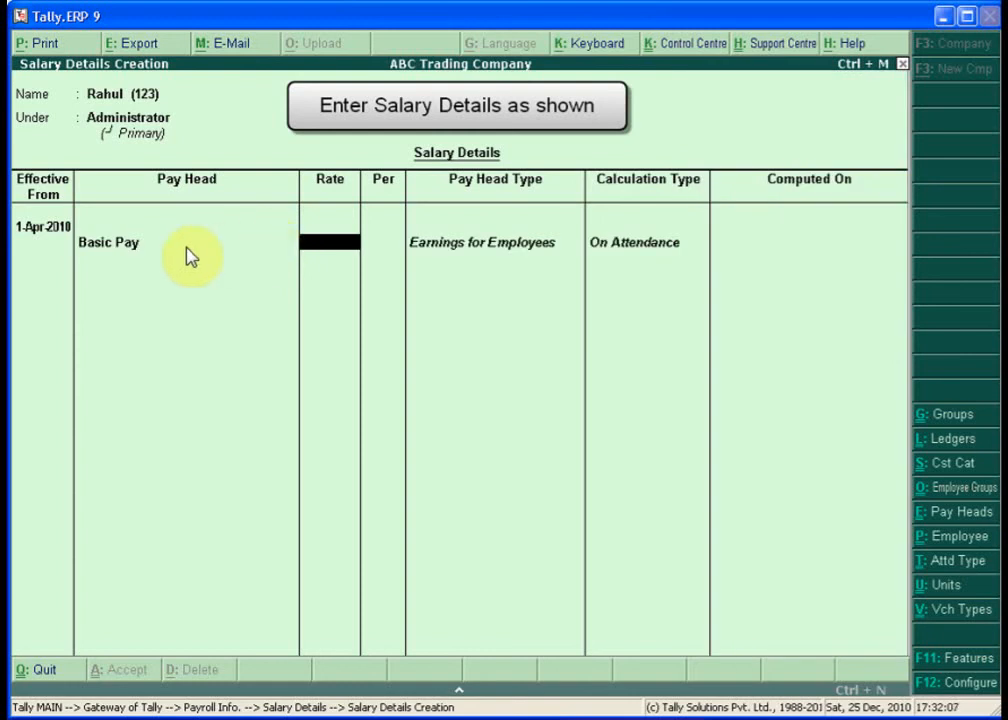
text(10000)
key(Return)
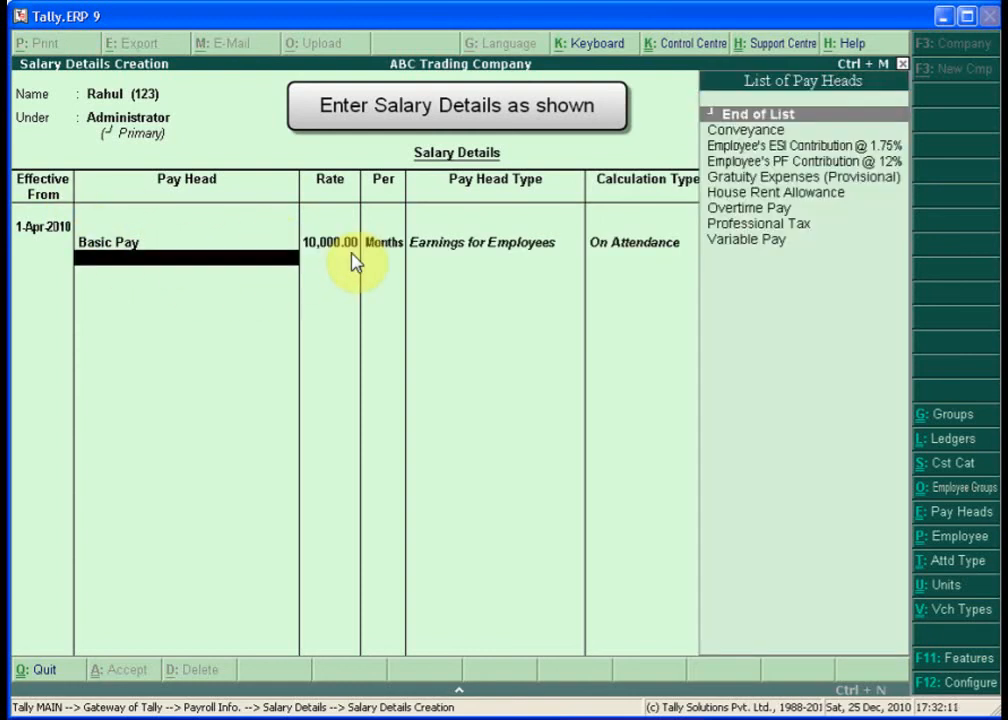
text(Ho)
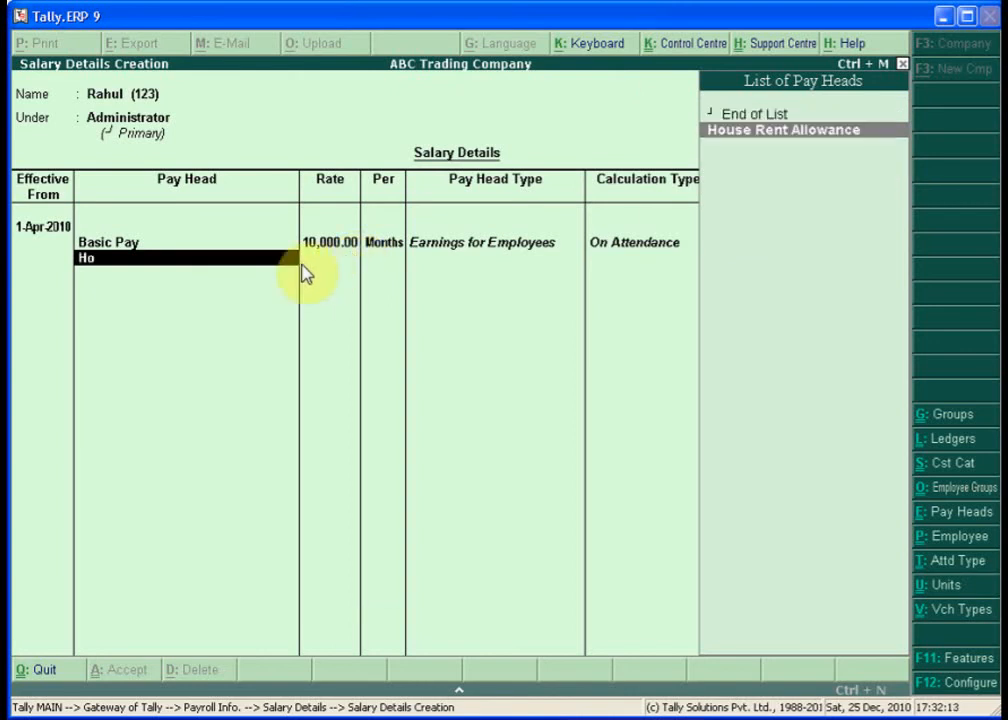
key(Return)
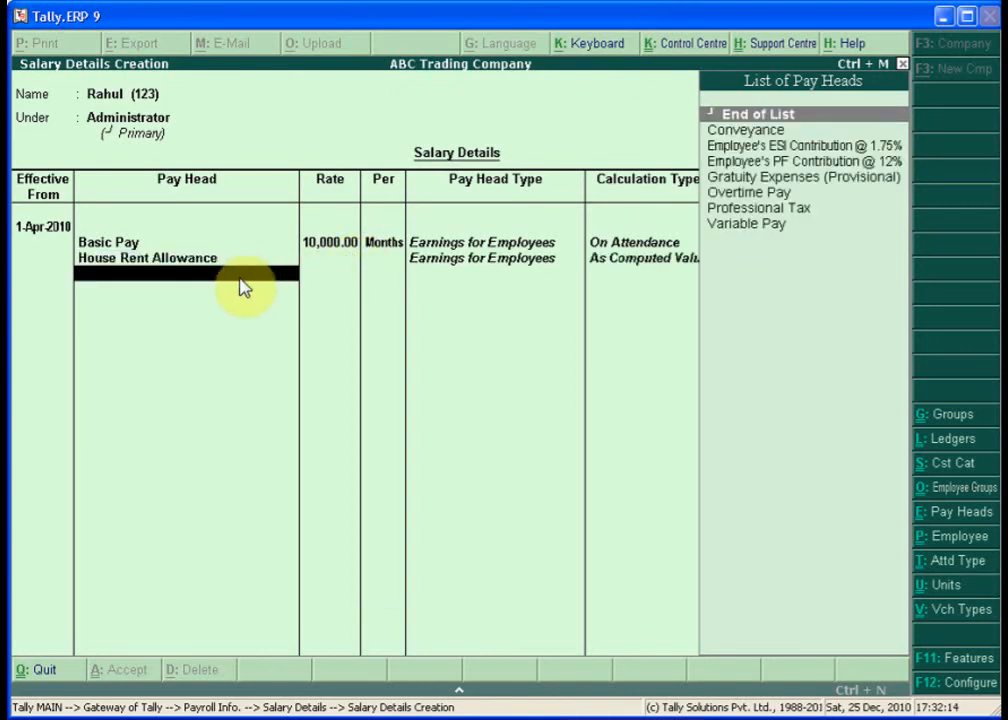
text(Co)
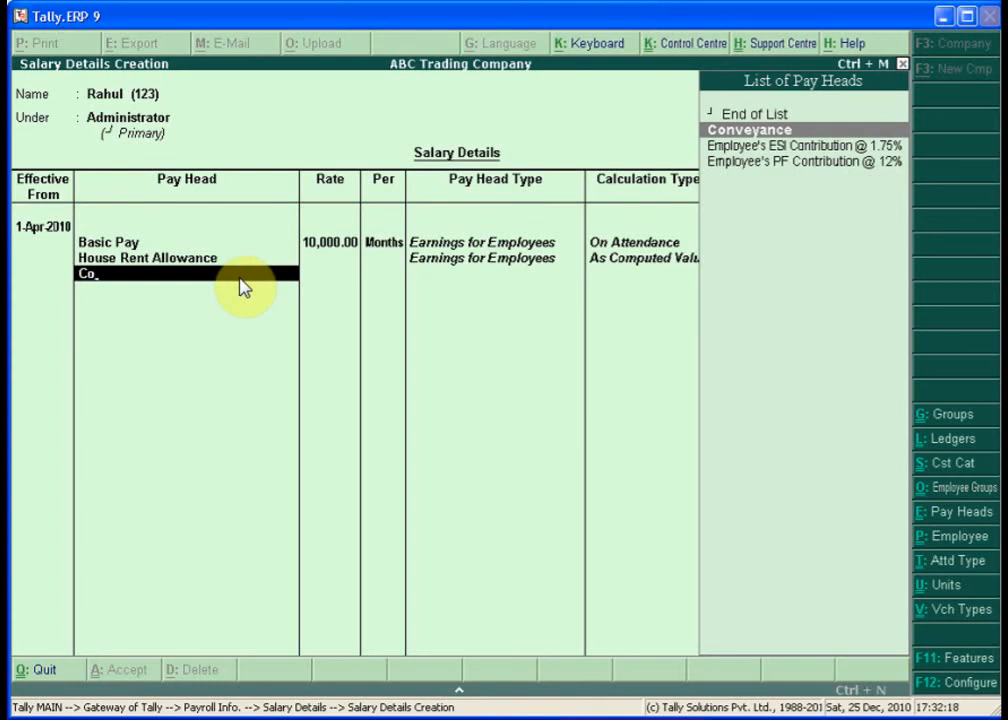
key(Return)
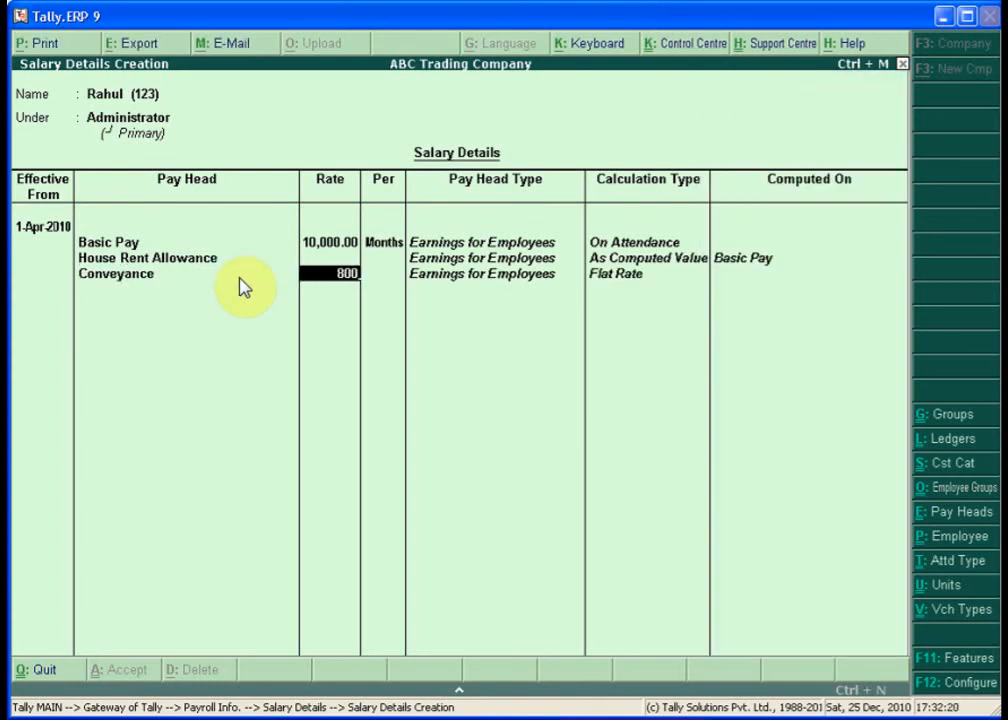
key(Return)
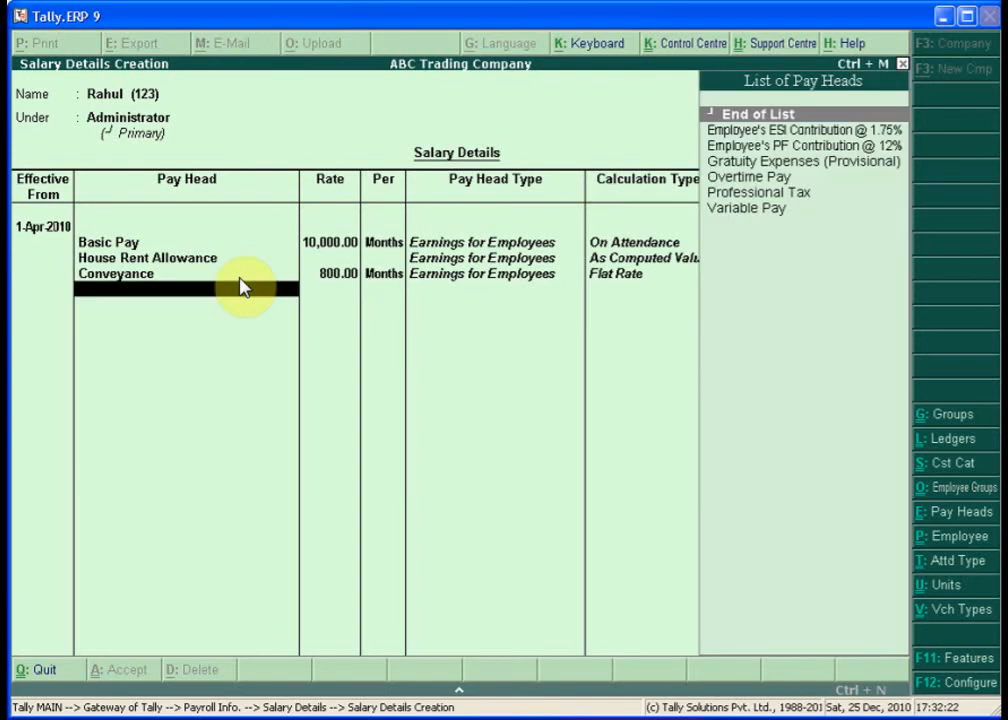
text(Ov)
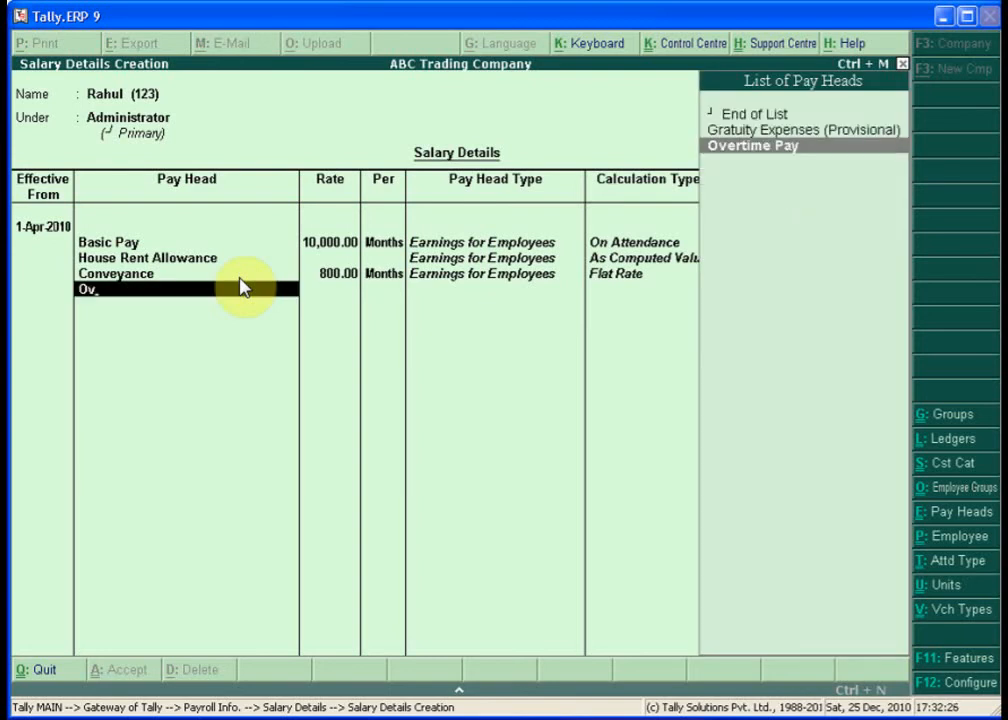
key(Return)
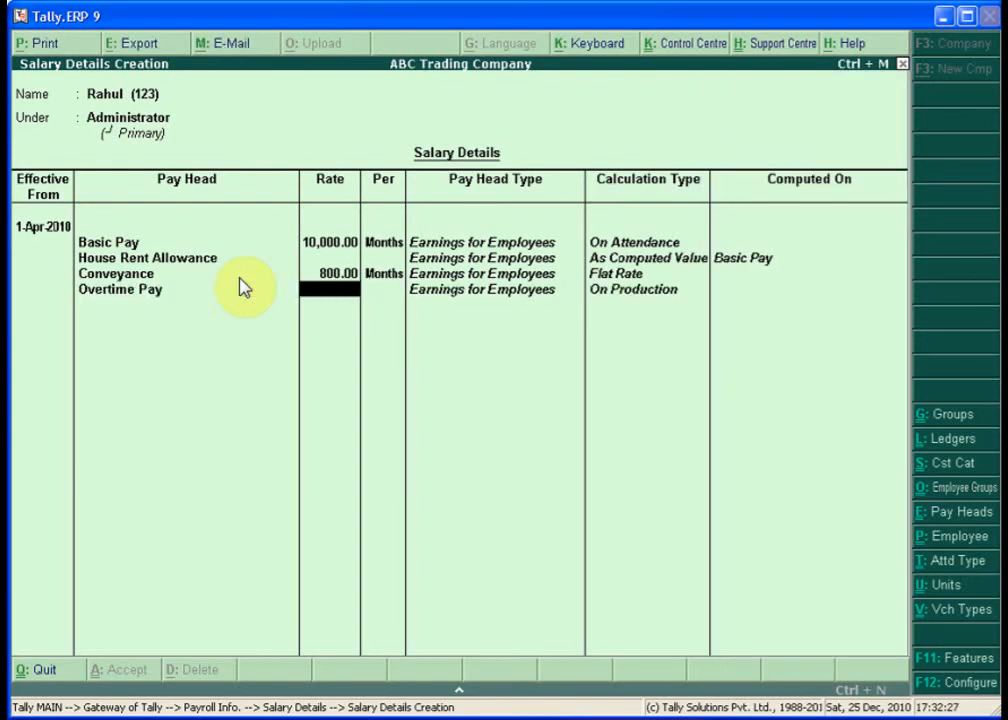
key(Return)
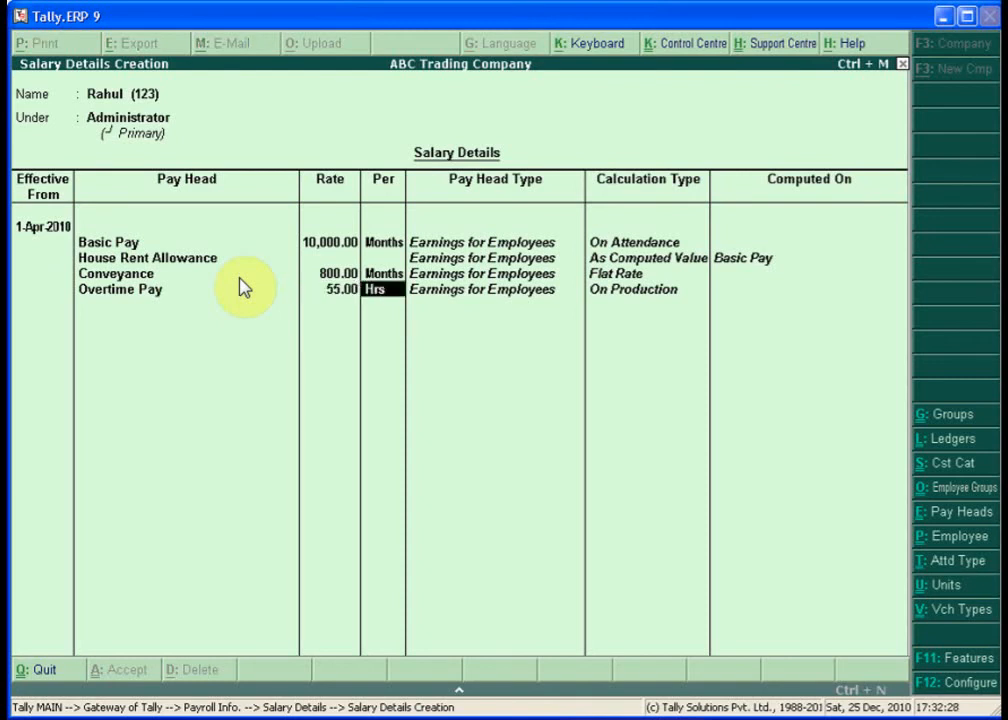
key(Return)
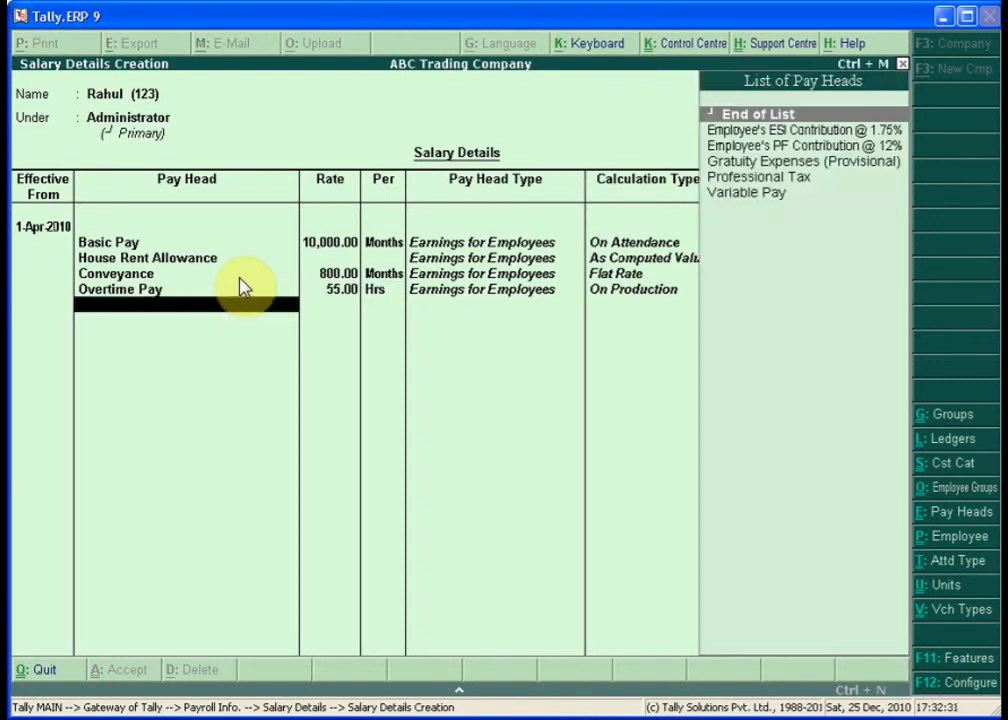
- Add Variable Pay, Professional Tax, Employee's PF Contribution @ 12% and ESI Contribution @ 1.75%
text(Va)
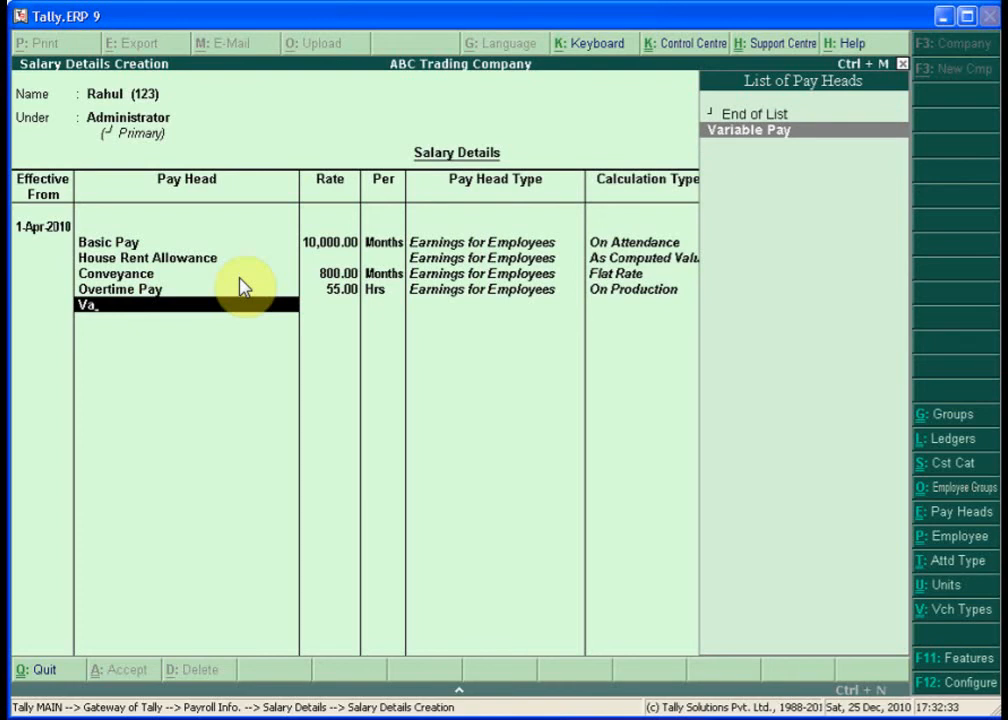
key(Return)
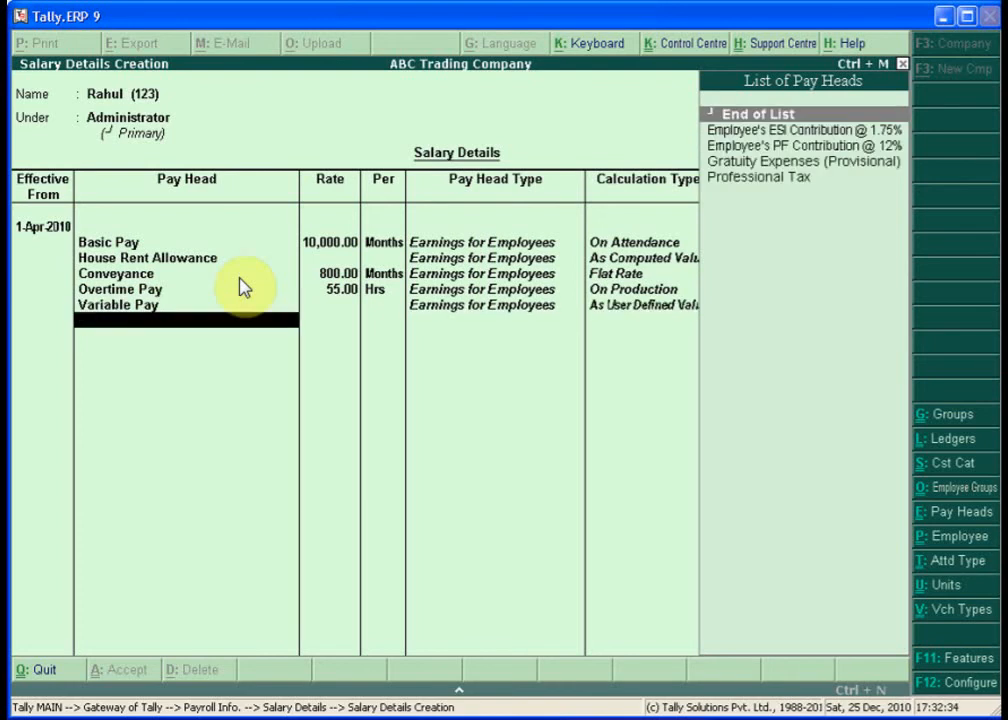
text(Pr)
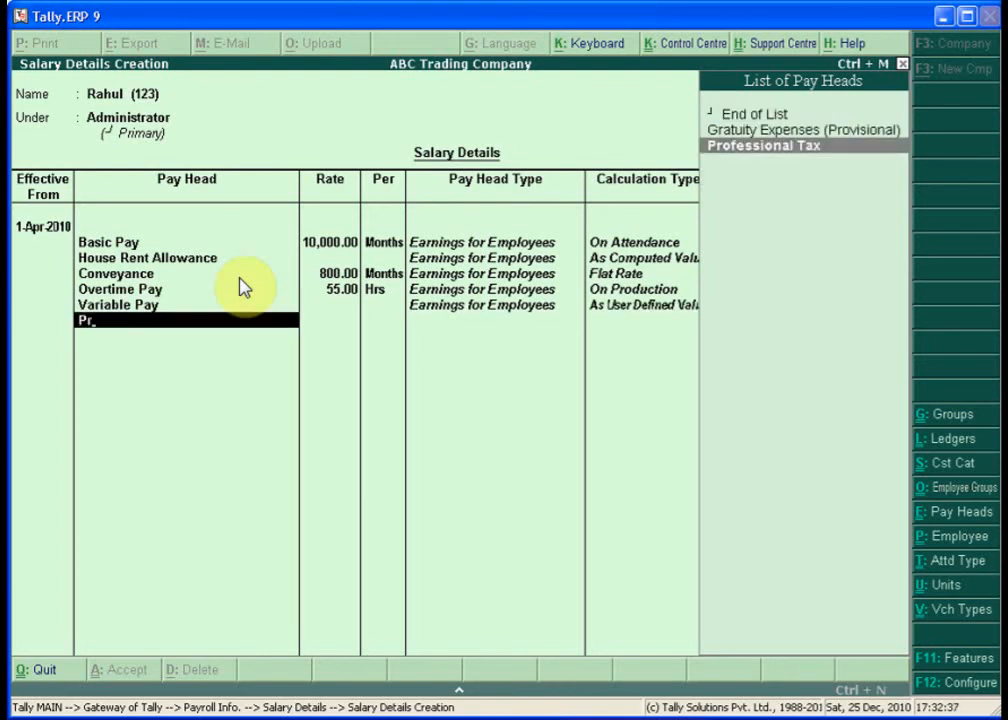
key(Return)
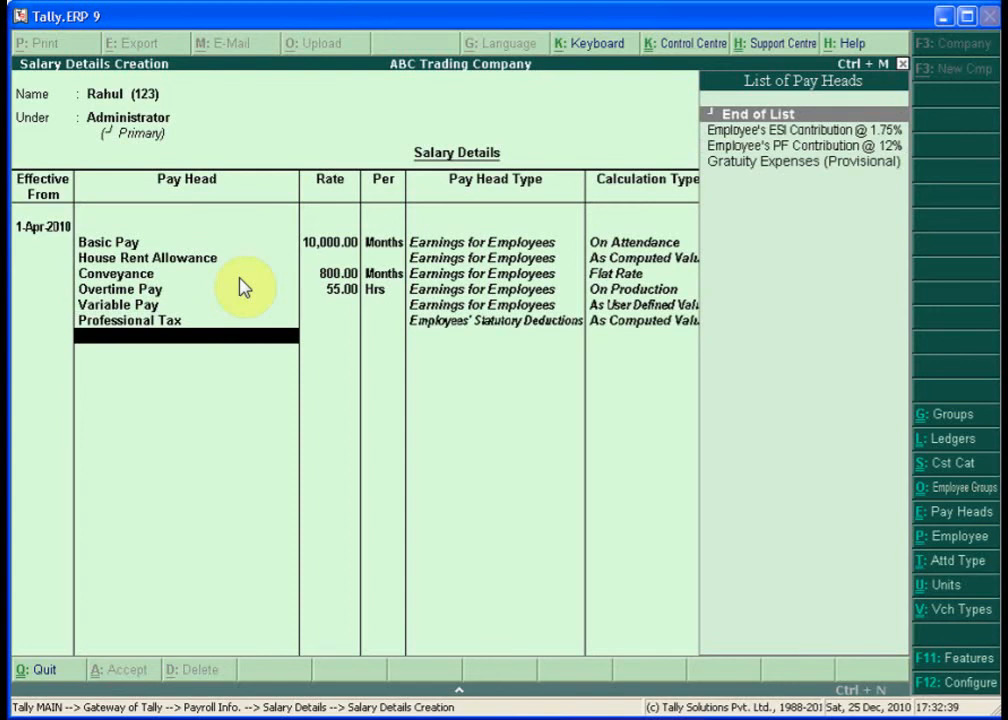
text(E)
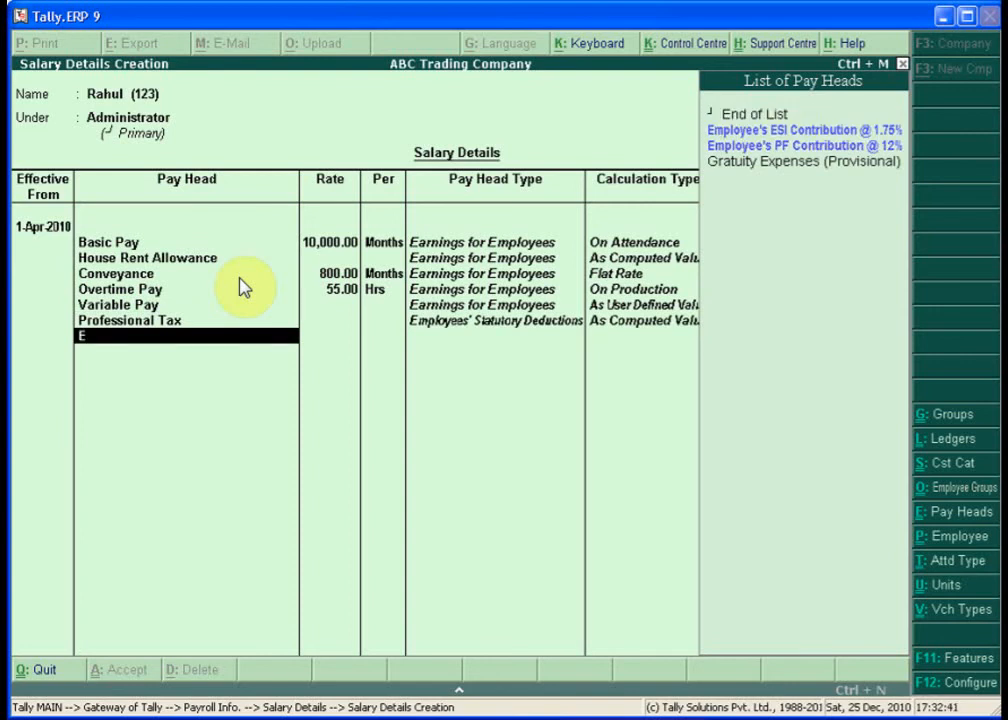
key(Down)
key(Down)
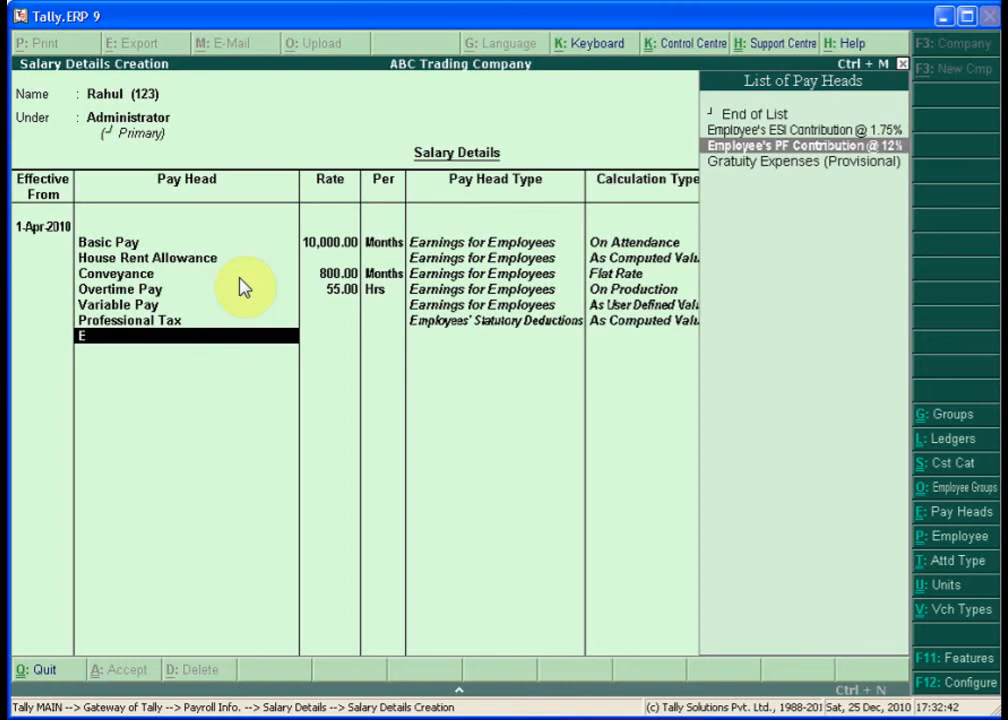
key(Return)
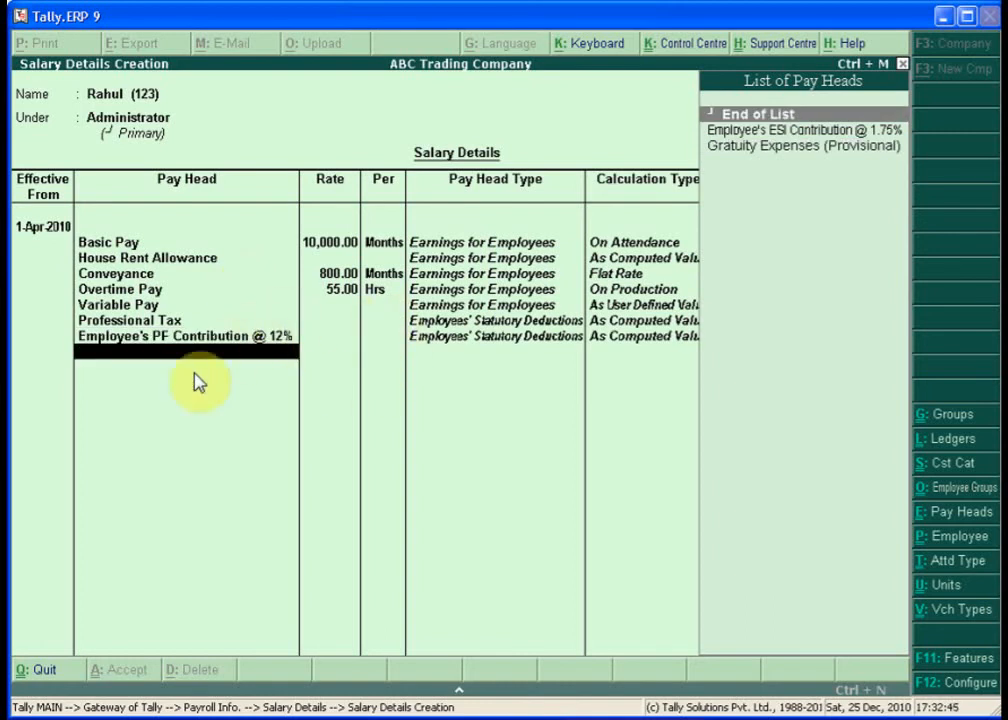
key(Down)
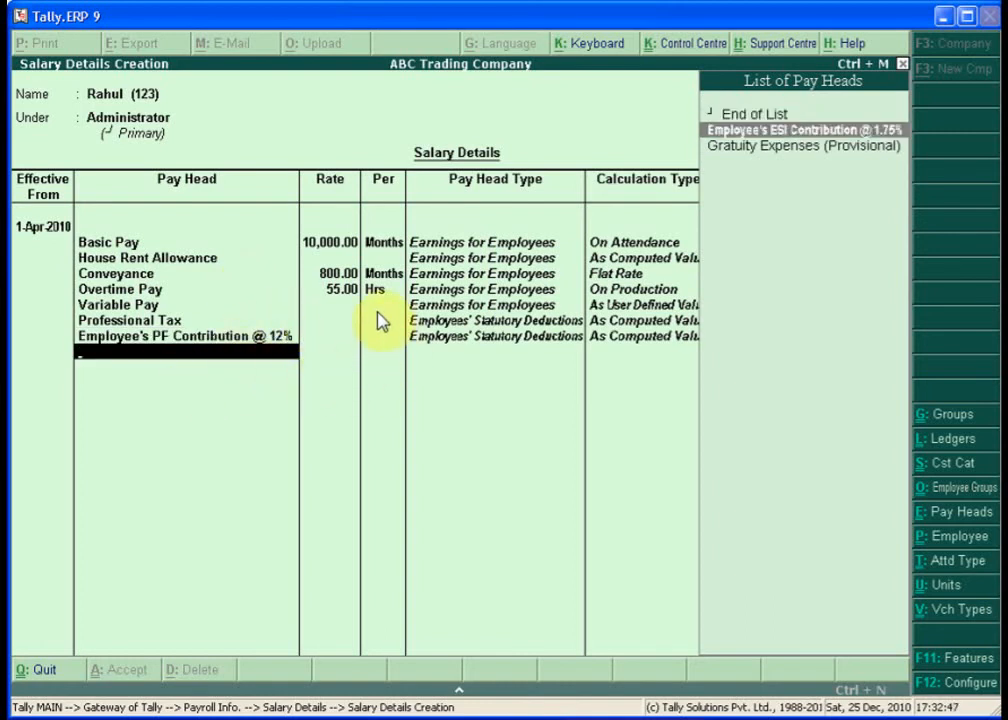
key(Return)
key(Down)
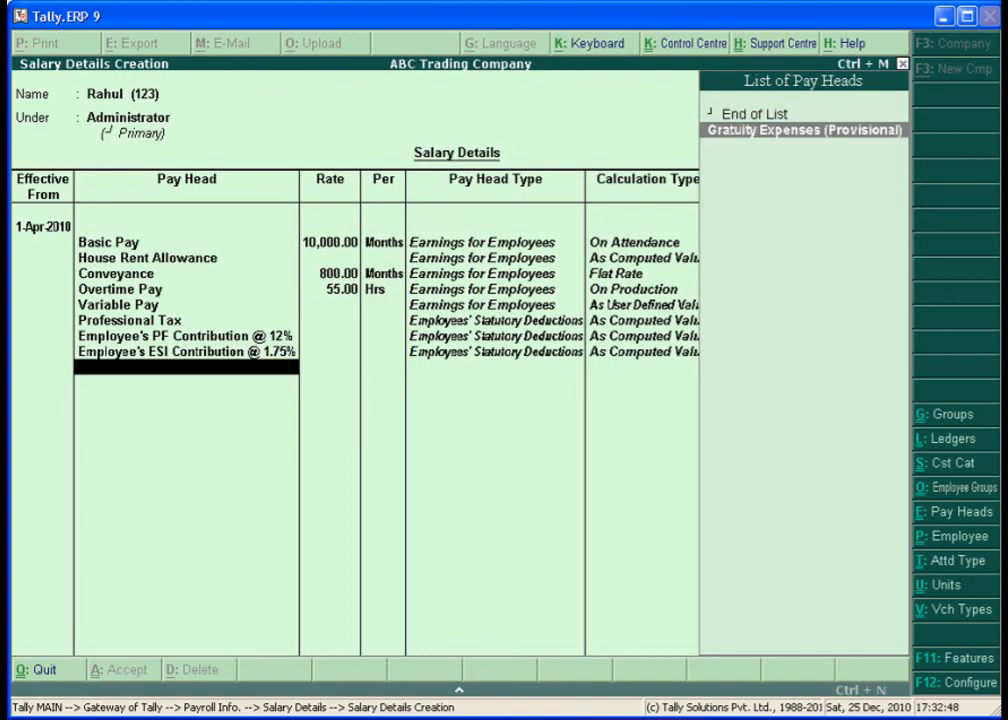
- Add Gratuity Expenses (Provisional) as Rahul's last pay head and end the list for saving
key(Return)
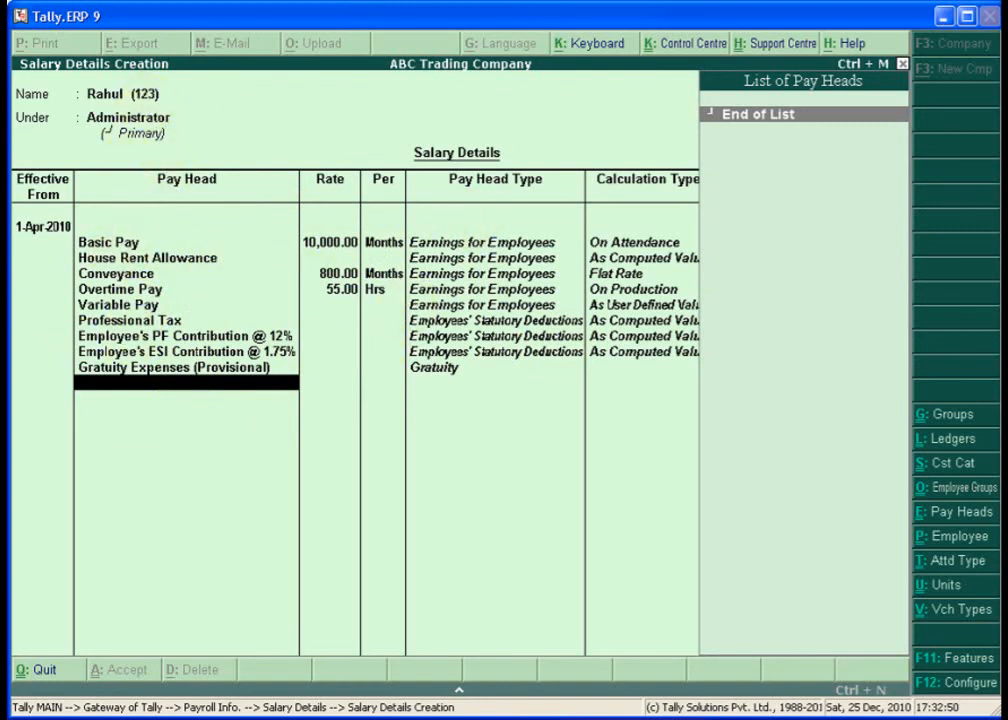
key(Return)
key(Return)
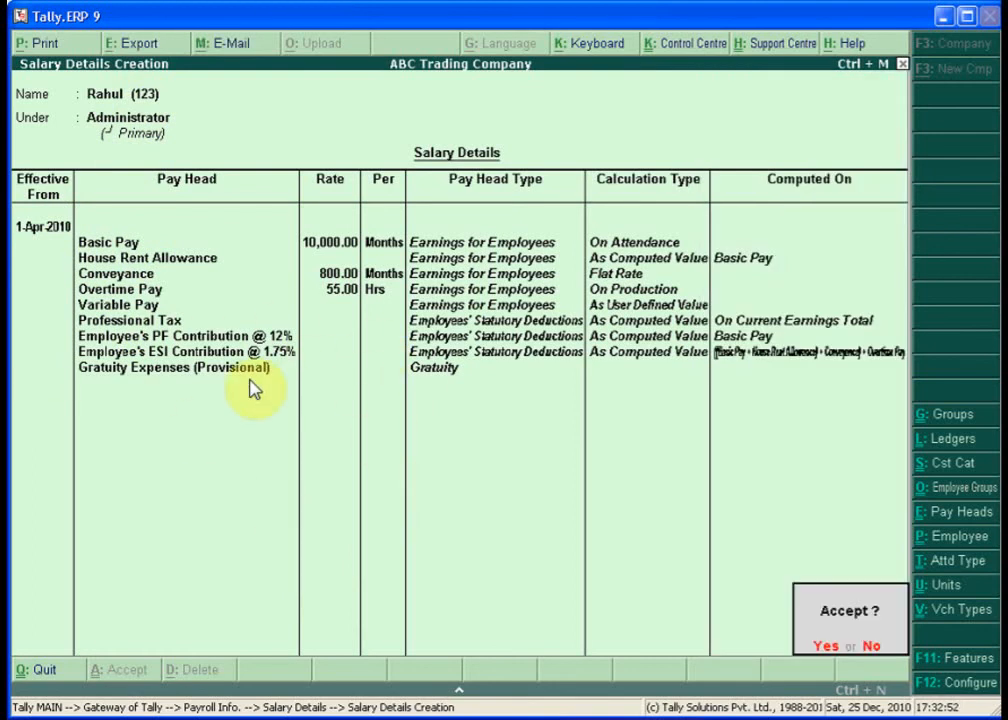
key(Return)
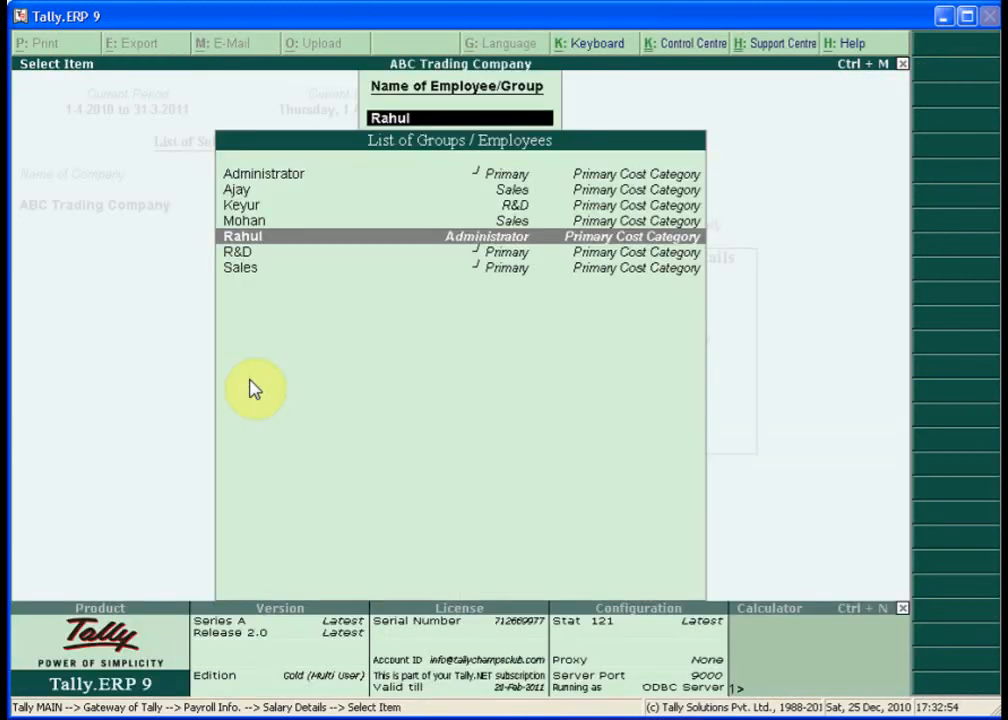
- Open Keyur's salary details and add Basic Pay at 20,000 per month
key(Up)
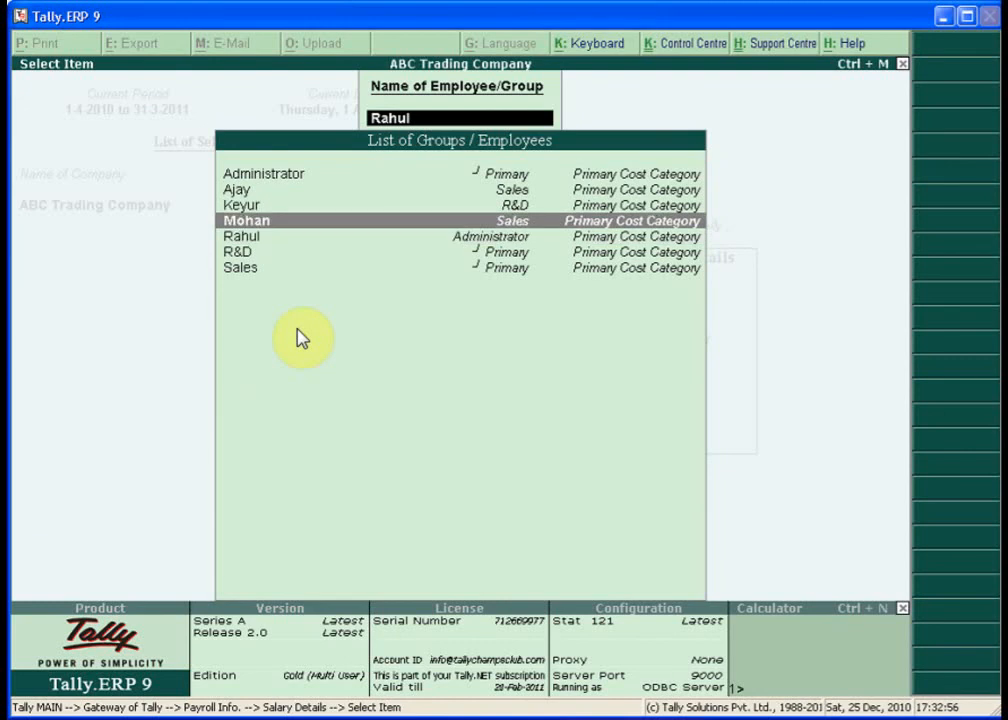
key(Up)
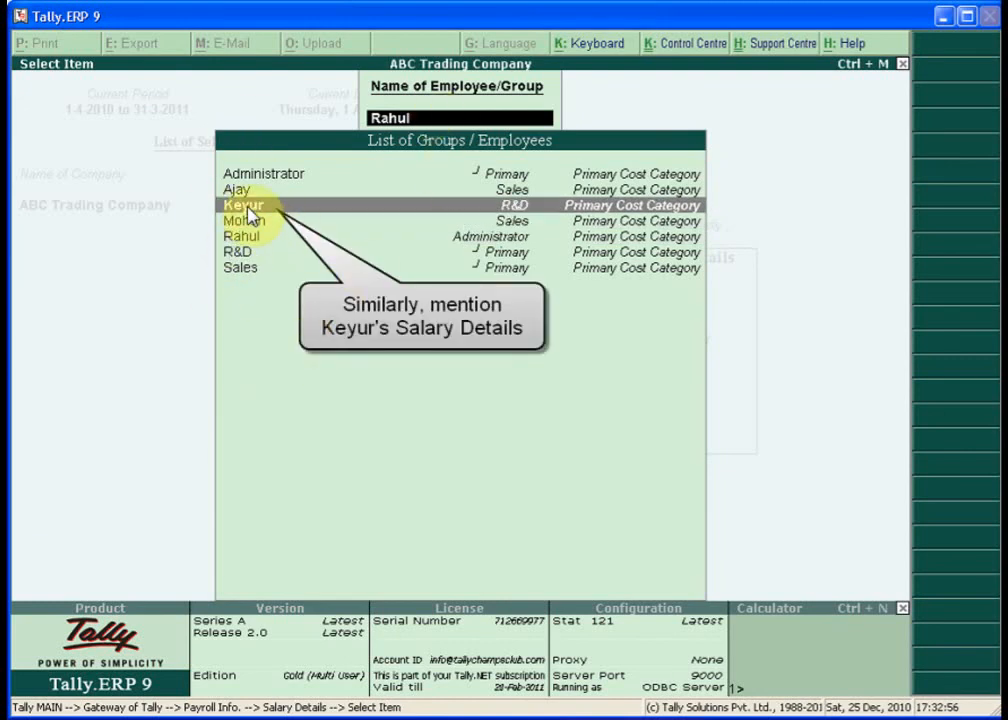
key(Return)
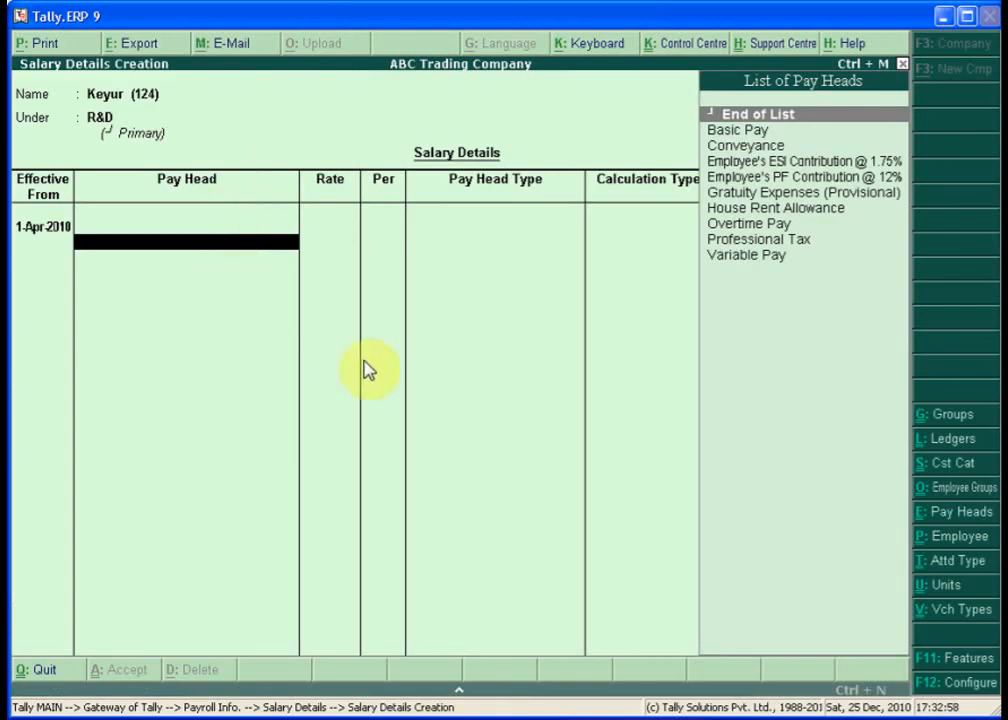
text(B)
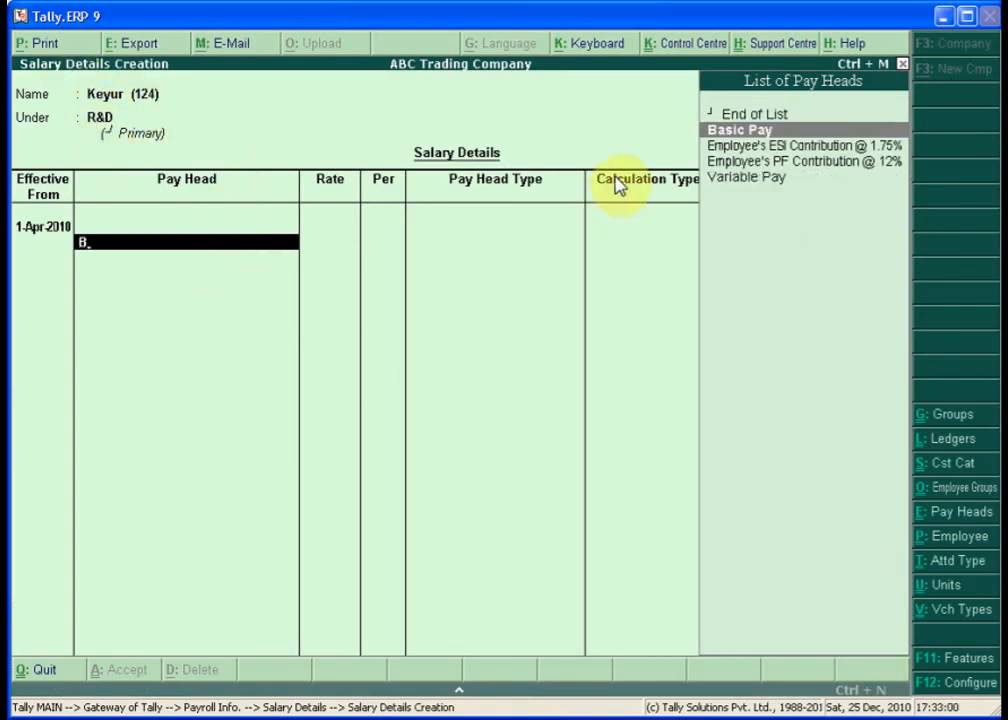
key(Return)
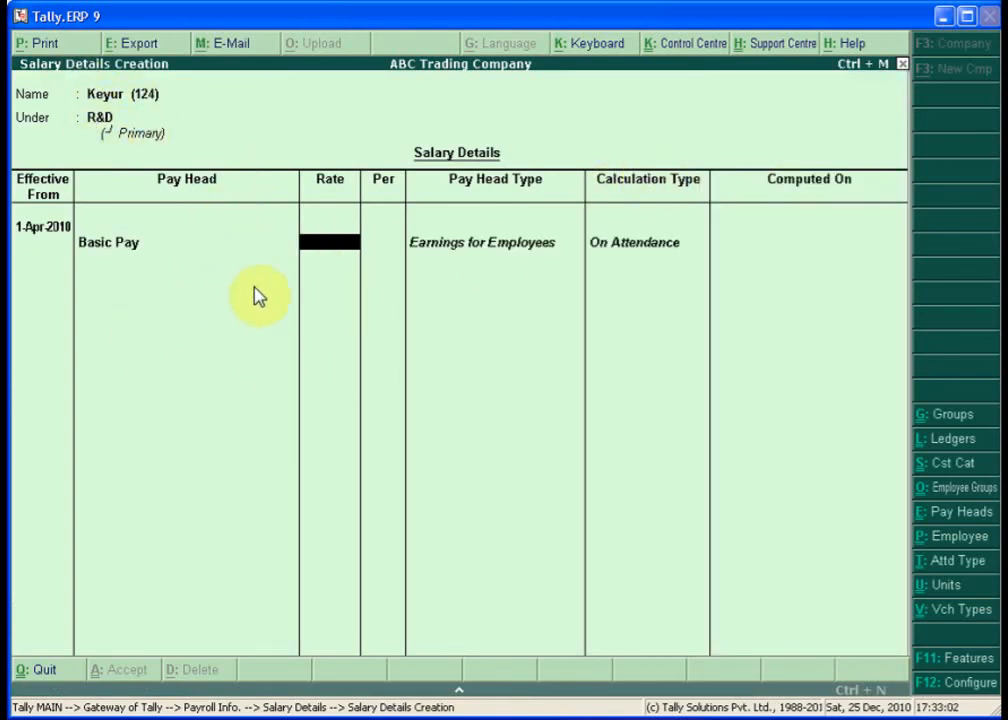
text(20)
key(Return)
key(Return)
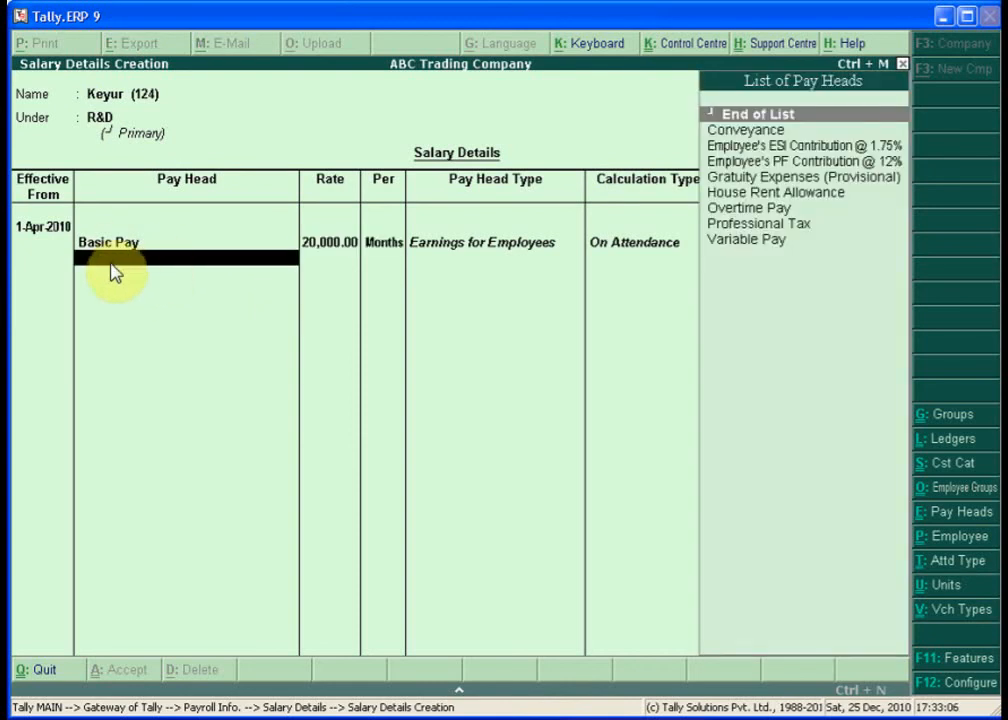
- Add House Rent Allowance, Conveyance and Overtime Pay, leaving their rates blank
text(Ho)
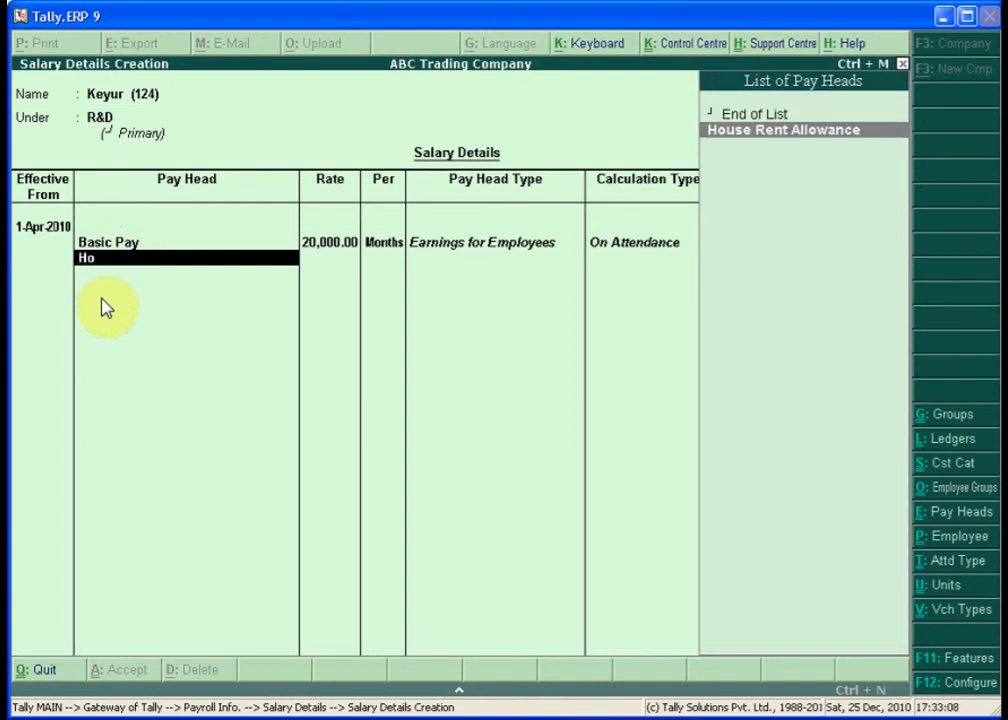
key(Return)
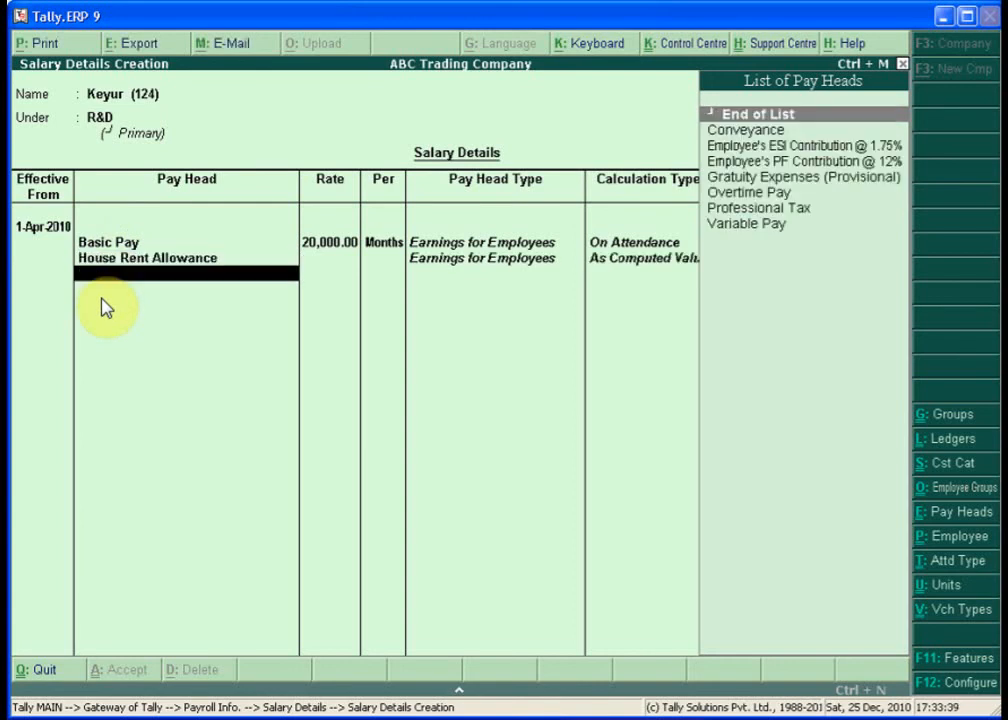
text(Co)
key(Return)
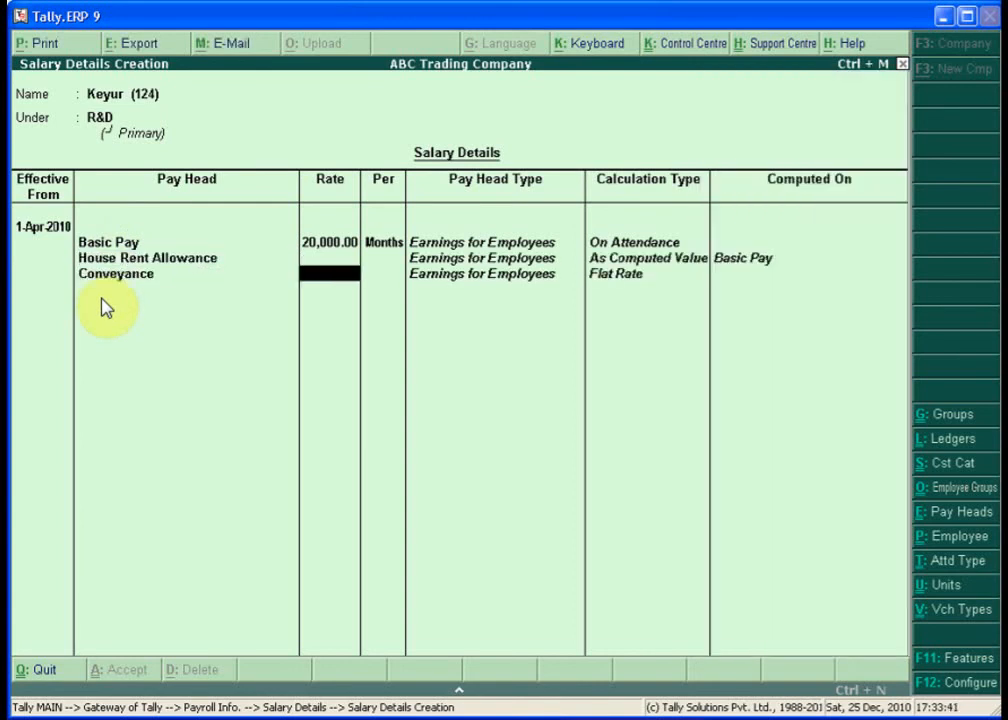
key(Return)
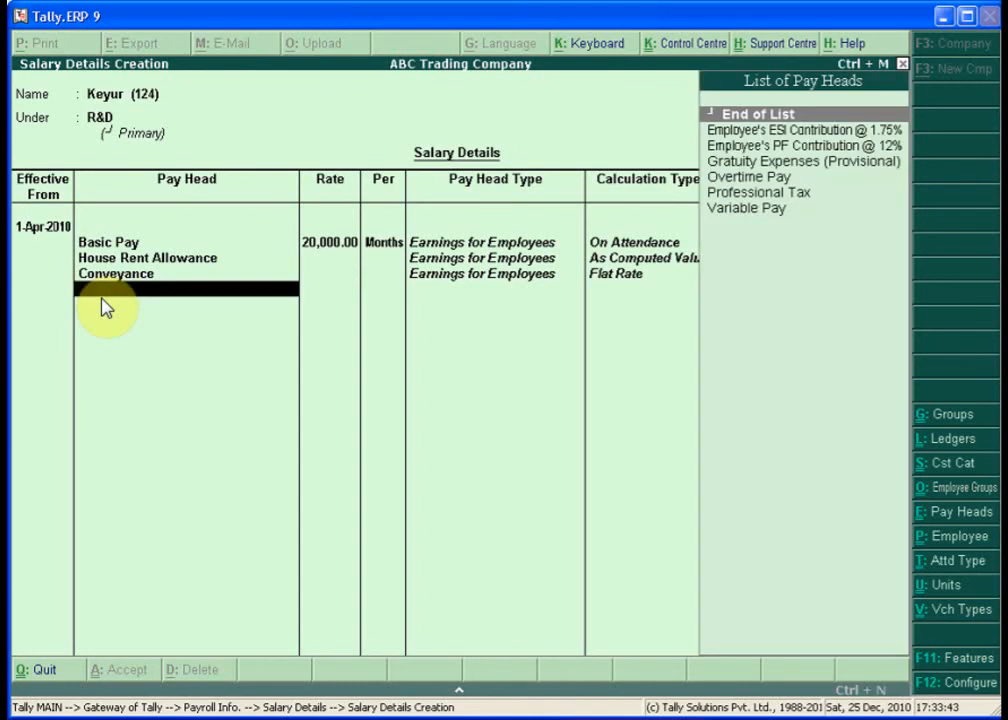
text(Ov)
key(Return)
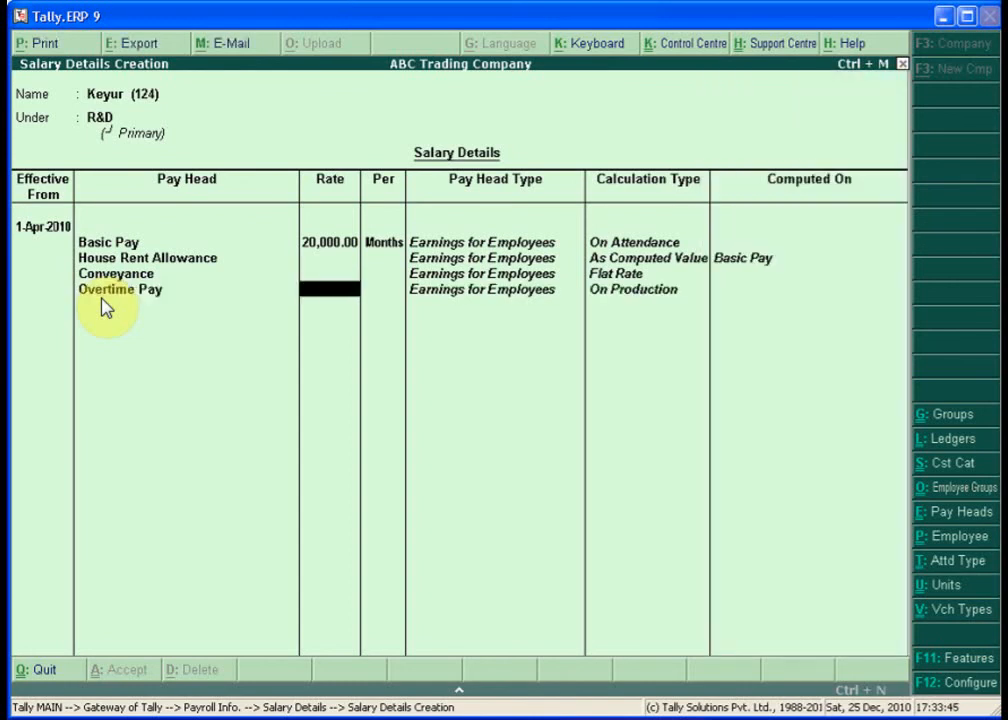
key(Return)
- Add PF @ 12%, ESI @ 1.75%, Professional Tax and Gratuity Expenses (Provisional), then end the list
text(Variable Pay)
key(Return)
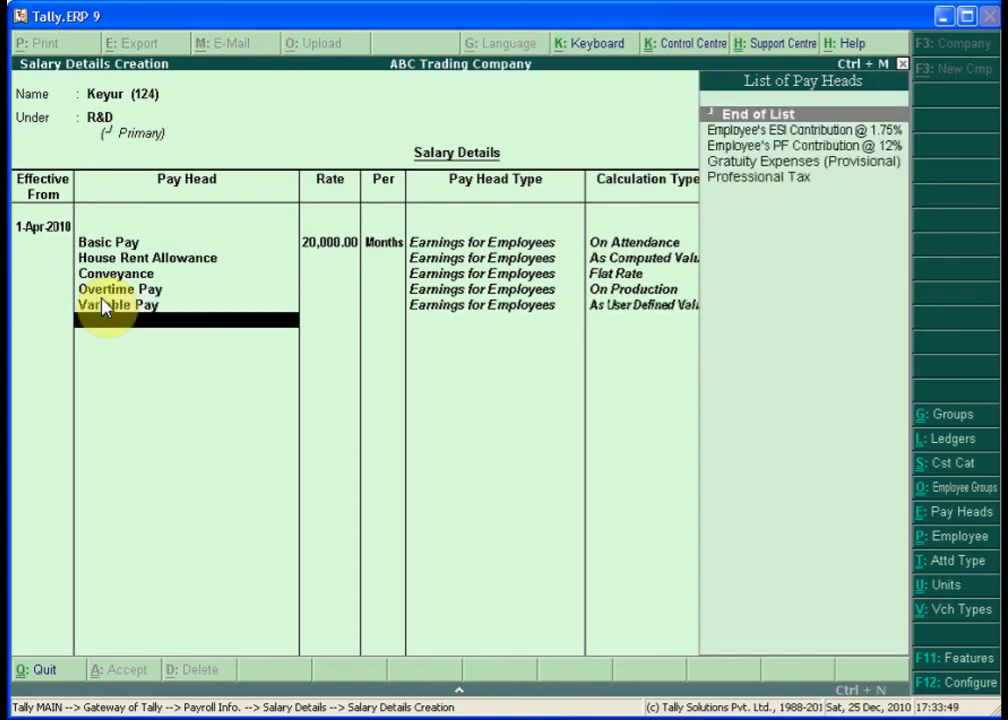
text(E)
key(Down)
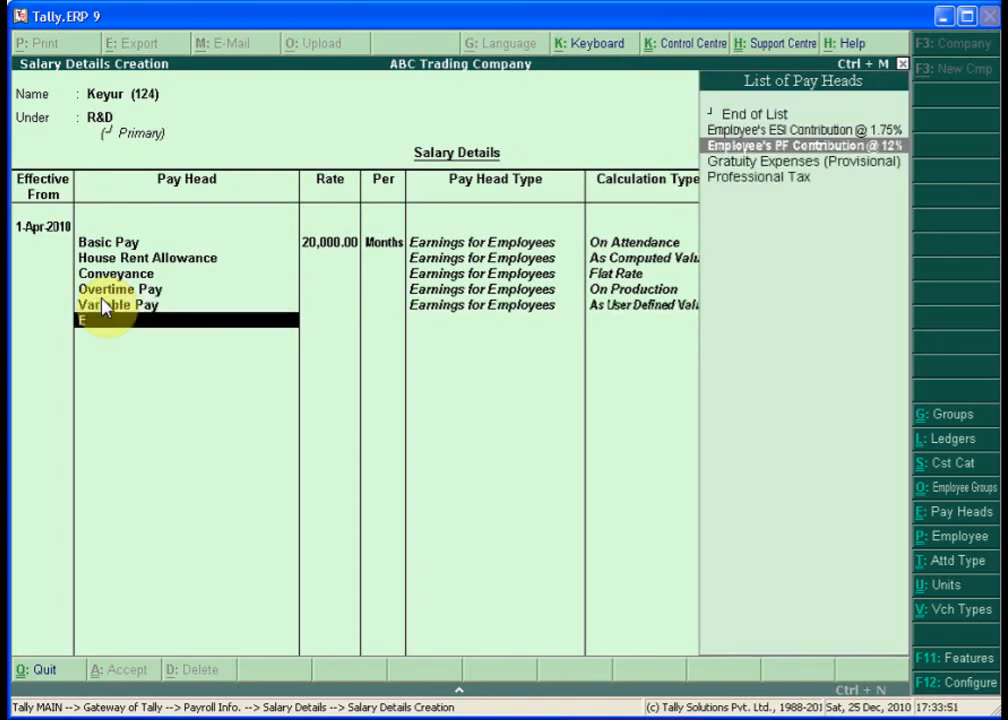
key(Return)
key(Down)
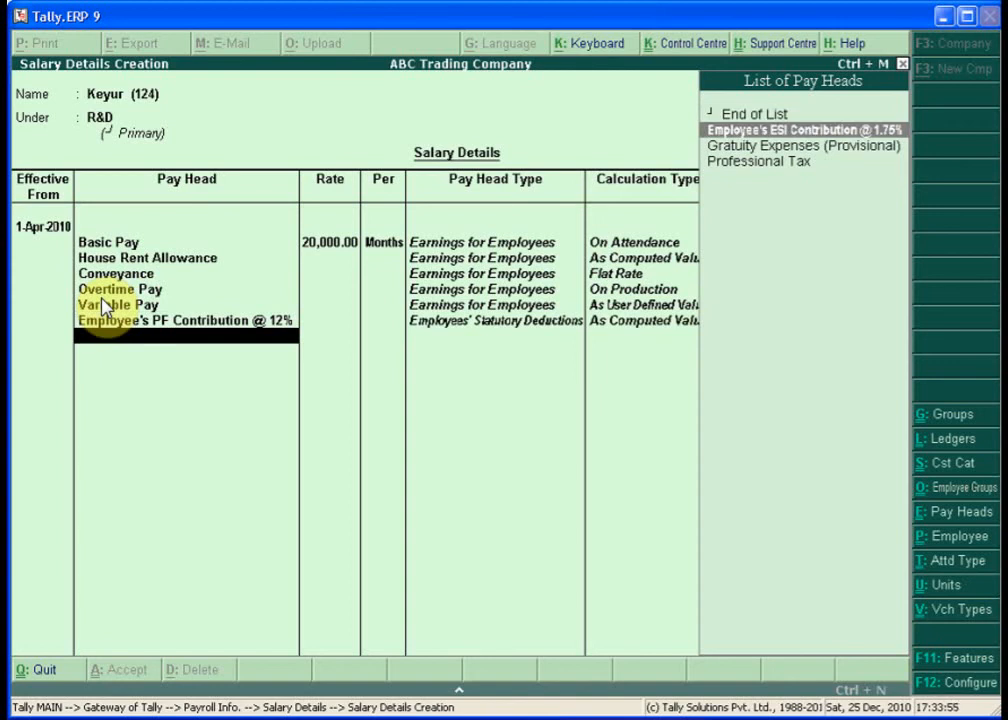
key(Return)
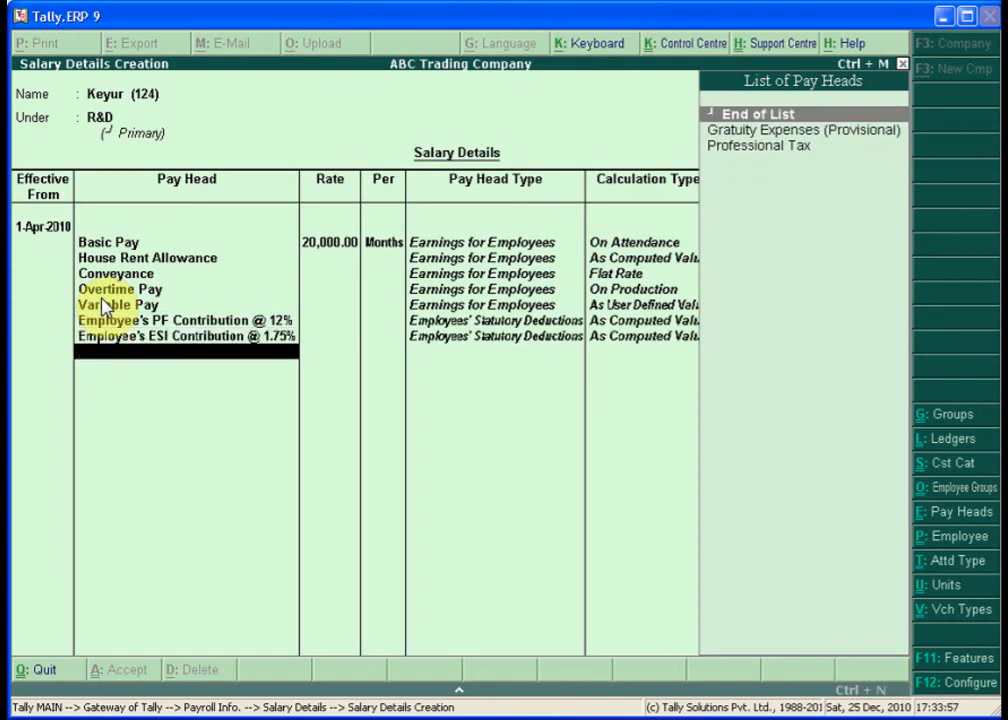
key(Down)
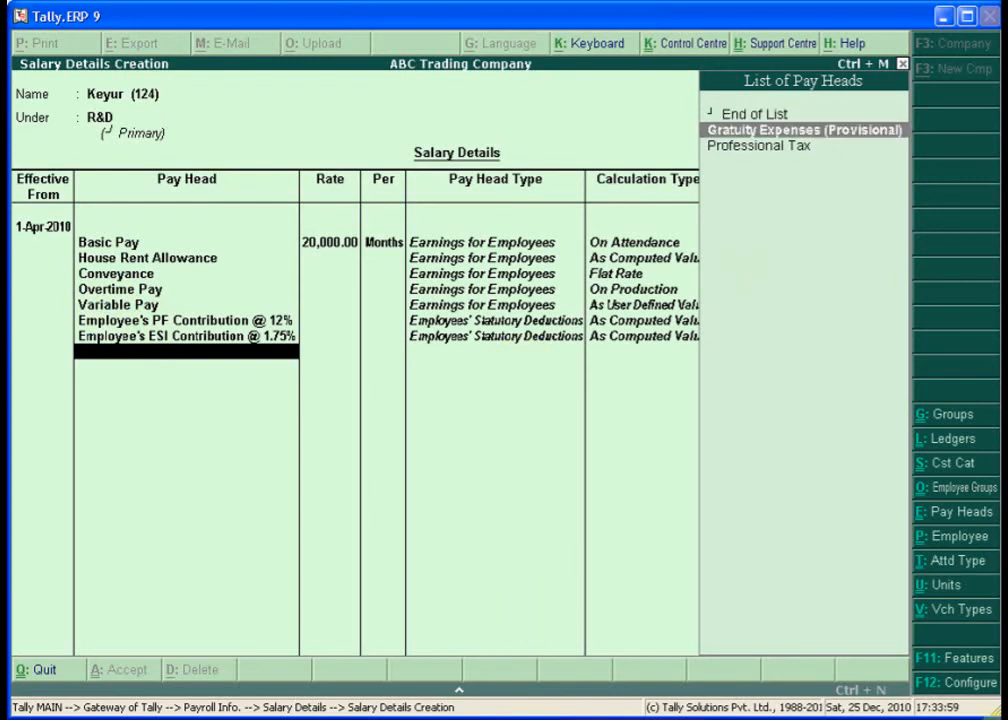
key(Down)
key(Return)
key(Down)
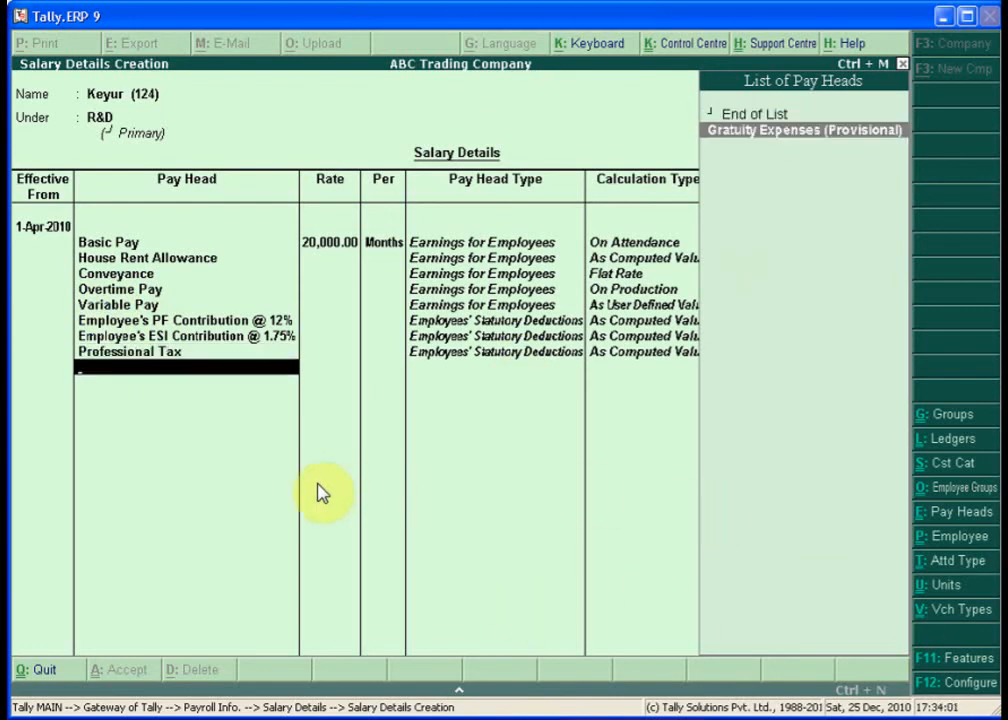
key(Return)
key(Return)
key(Return)
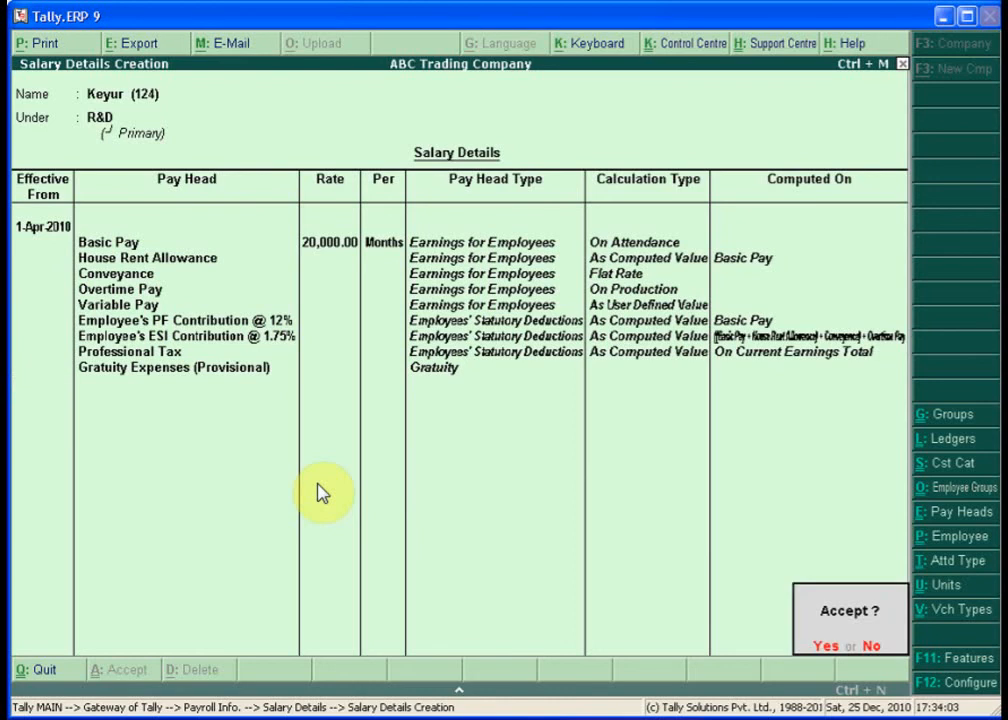
key(Return)
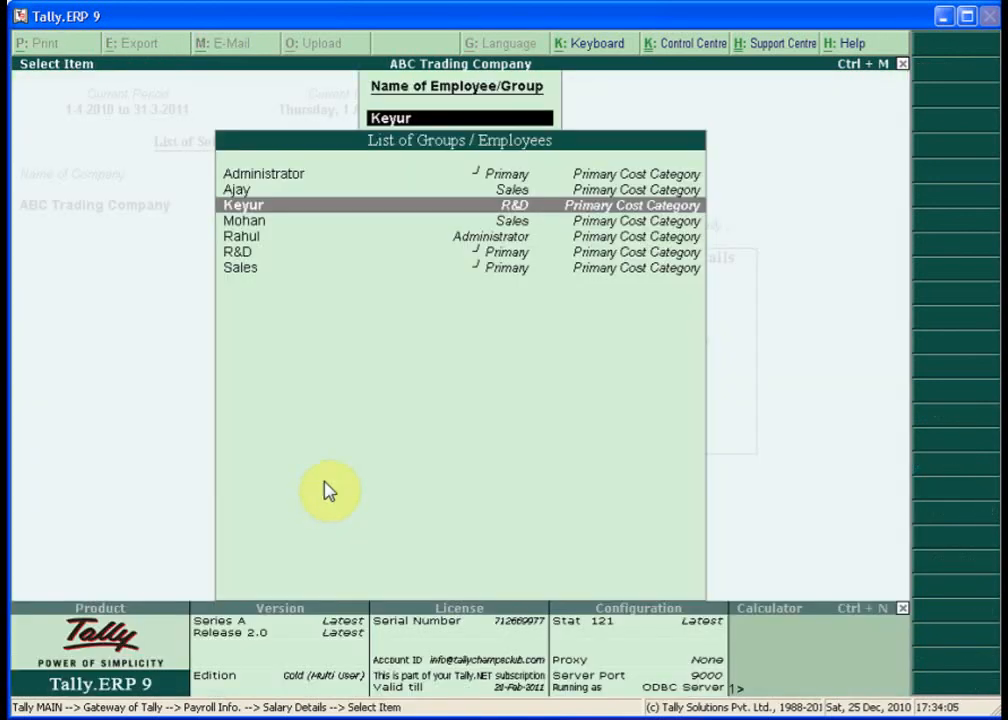
key(Down)
key(Down)
key(Down)
key(Down)
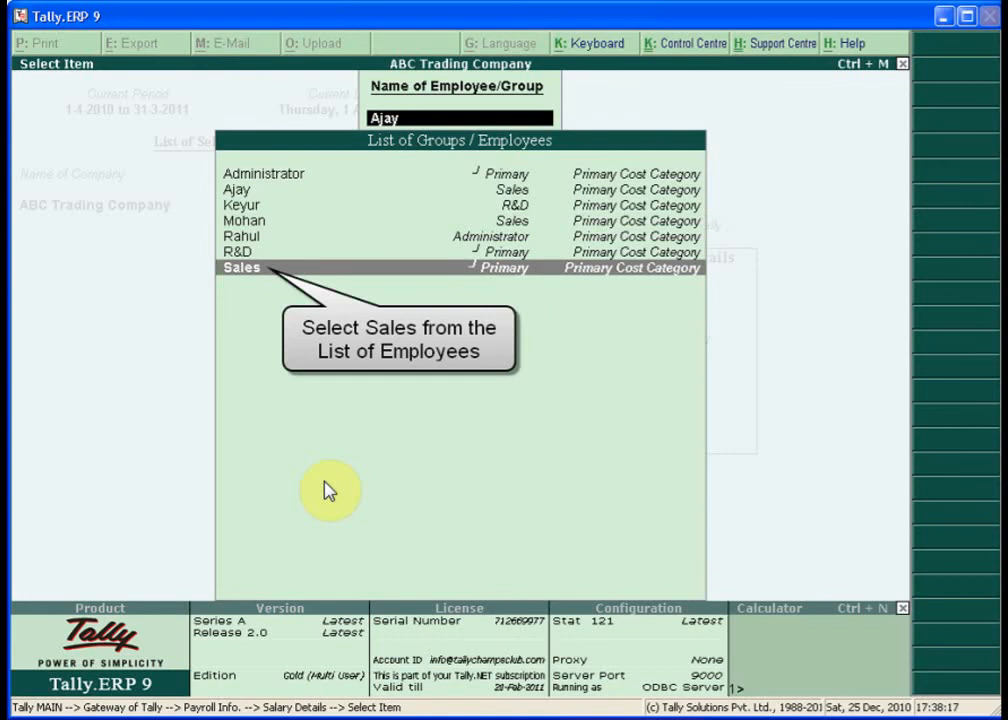
- Open the Sales group's salary details and add Basic Pay, HRA, Conveyance and Overtime Pay without rates
key(Return)
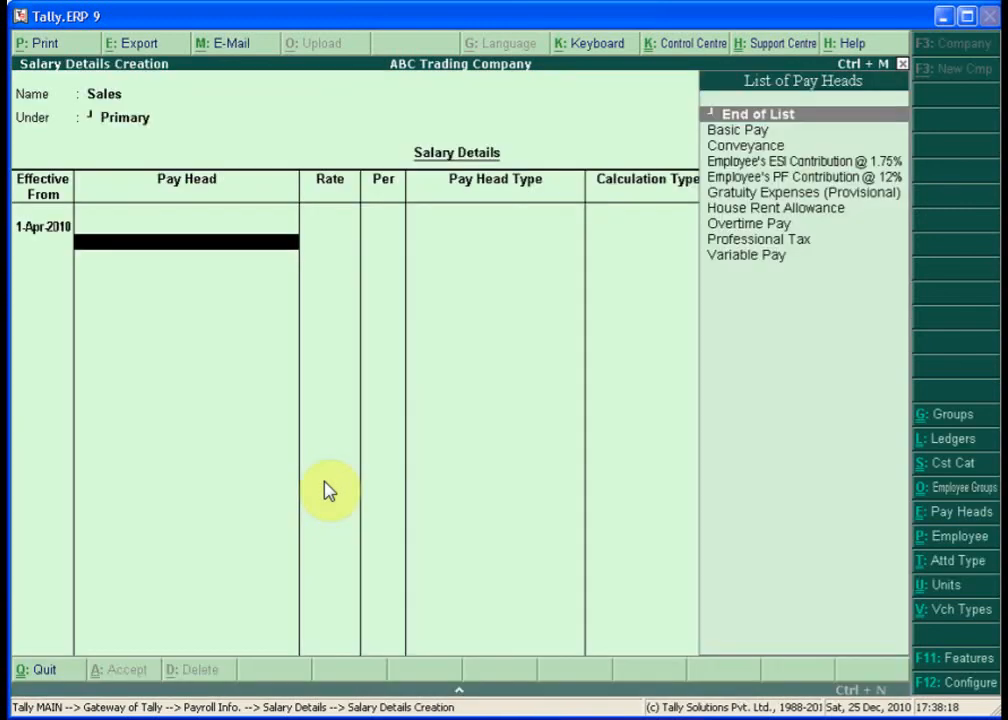
text(B)
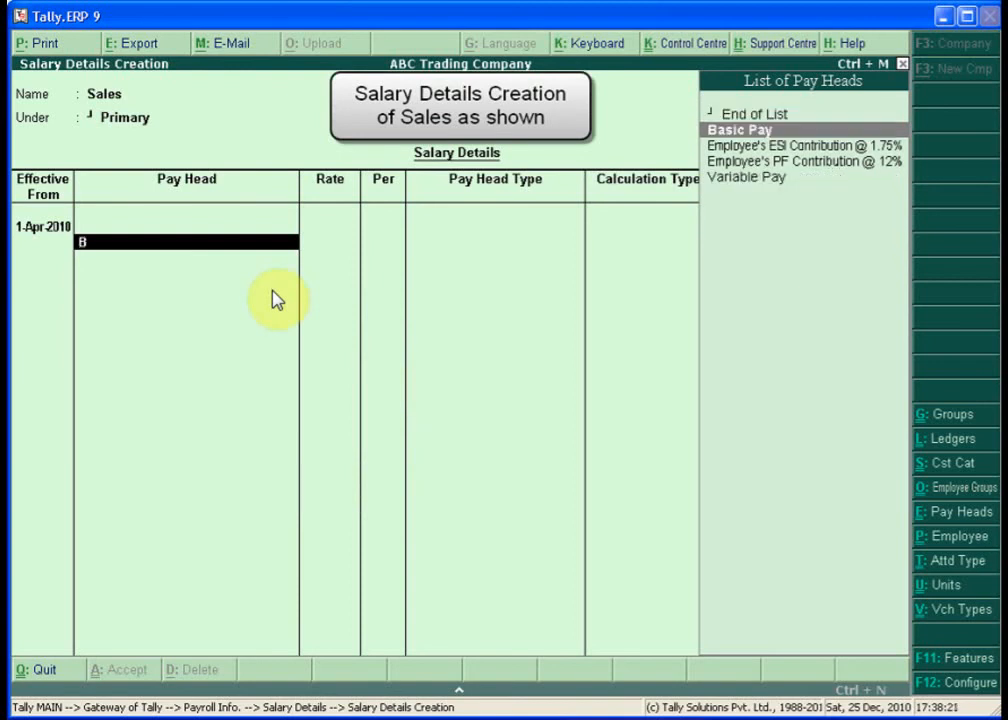
key(Return)
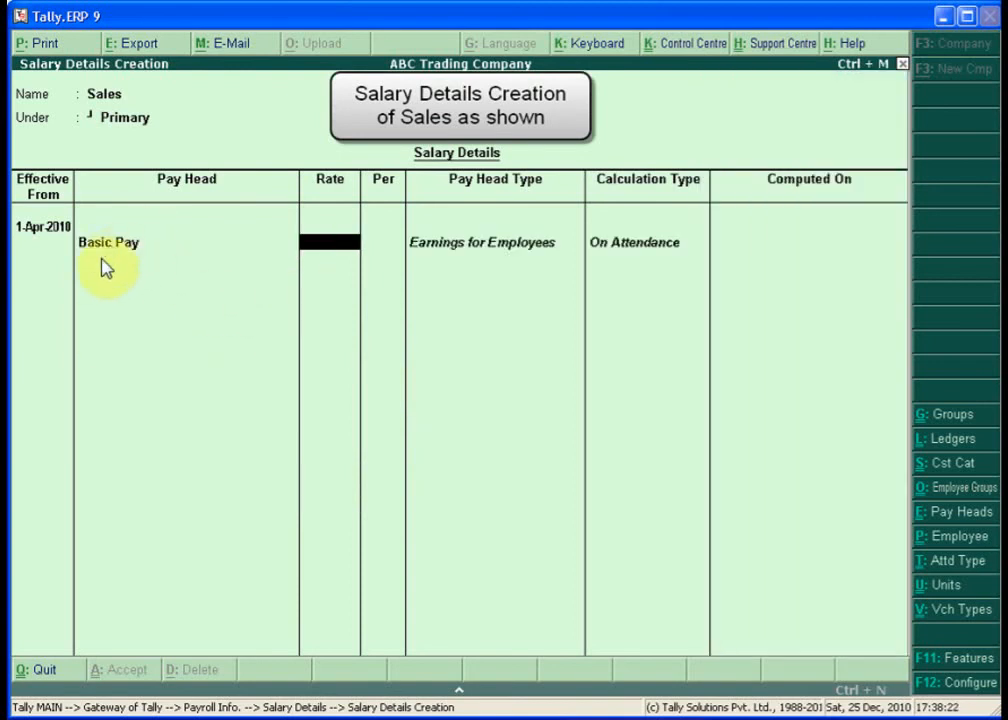
key(Return)
text(Ho)
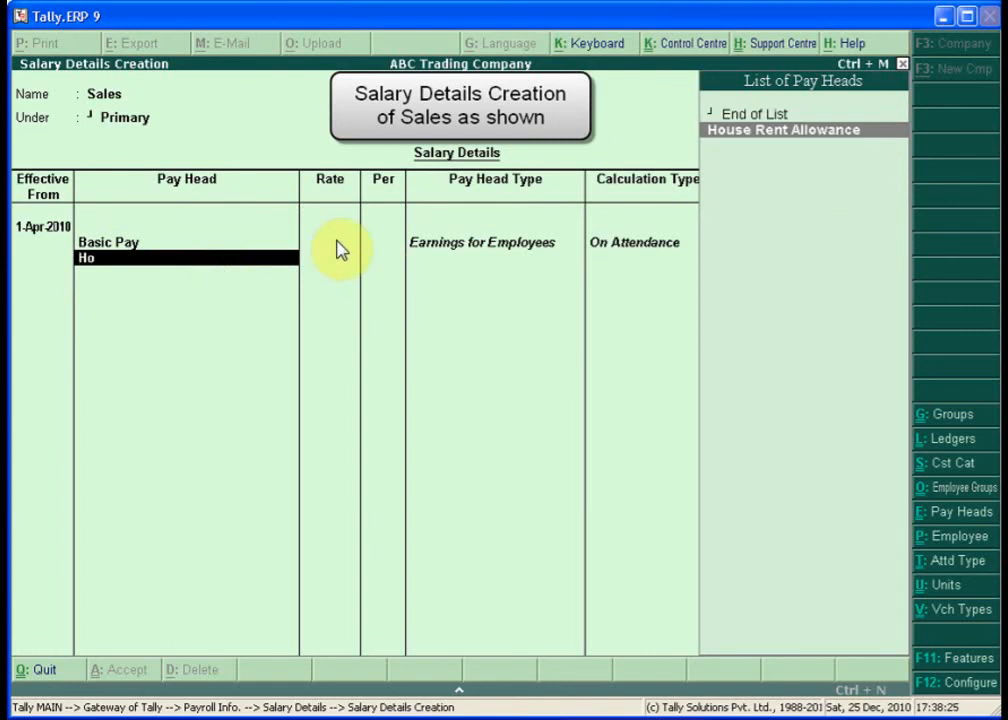
key(Return)
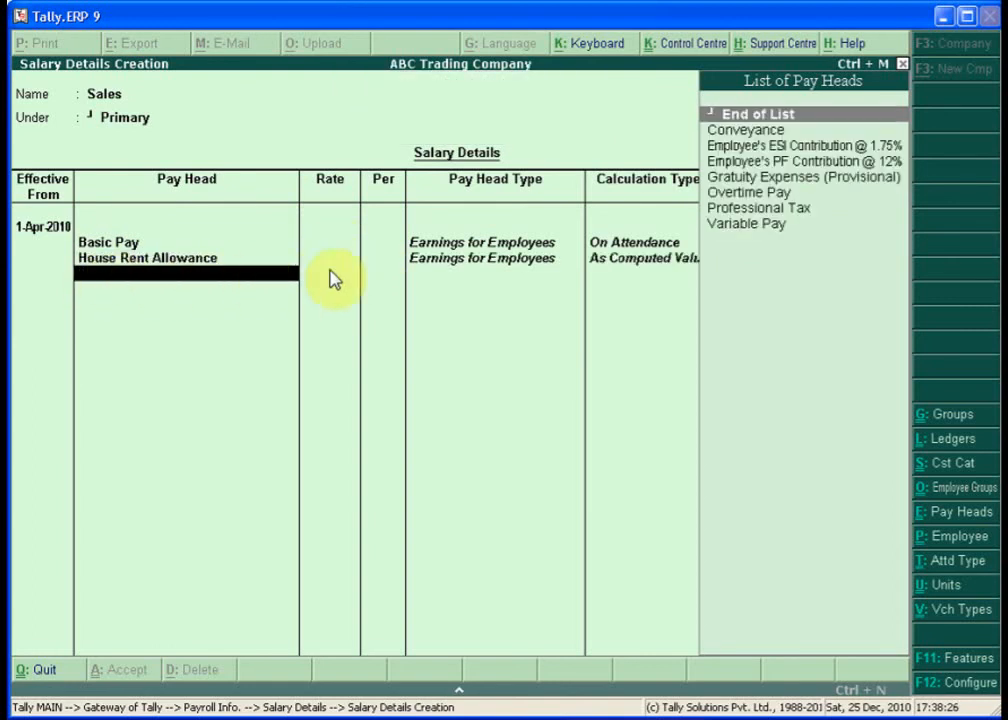
text(Co)
key(Return)
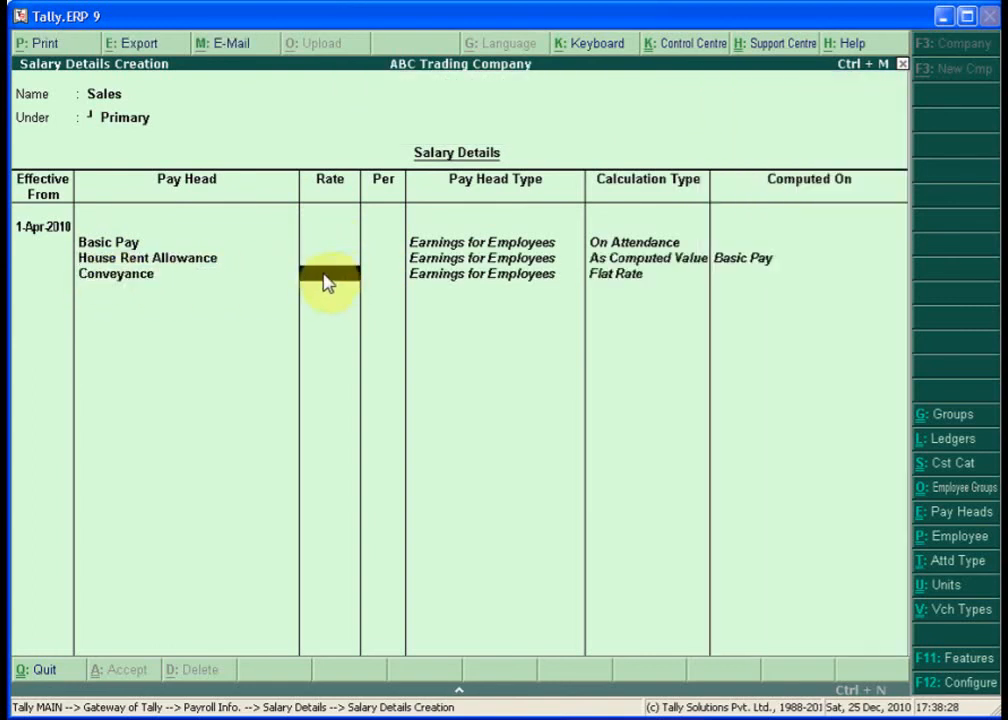
key(Return)
text(Ov)
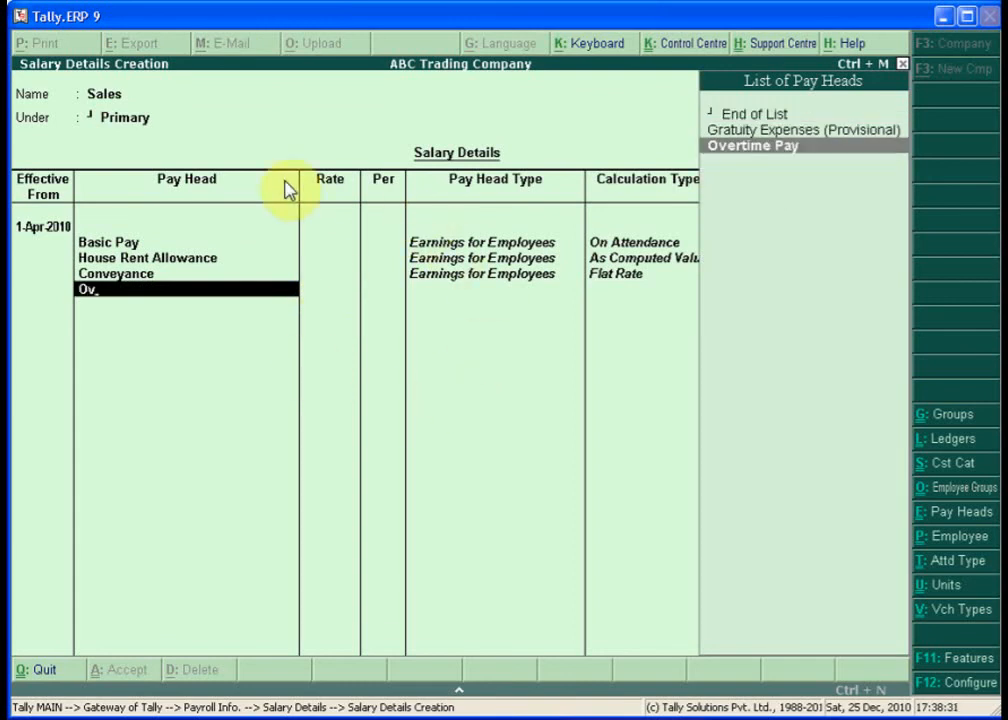
key(Return)
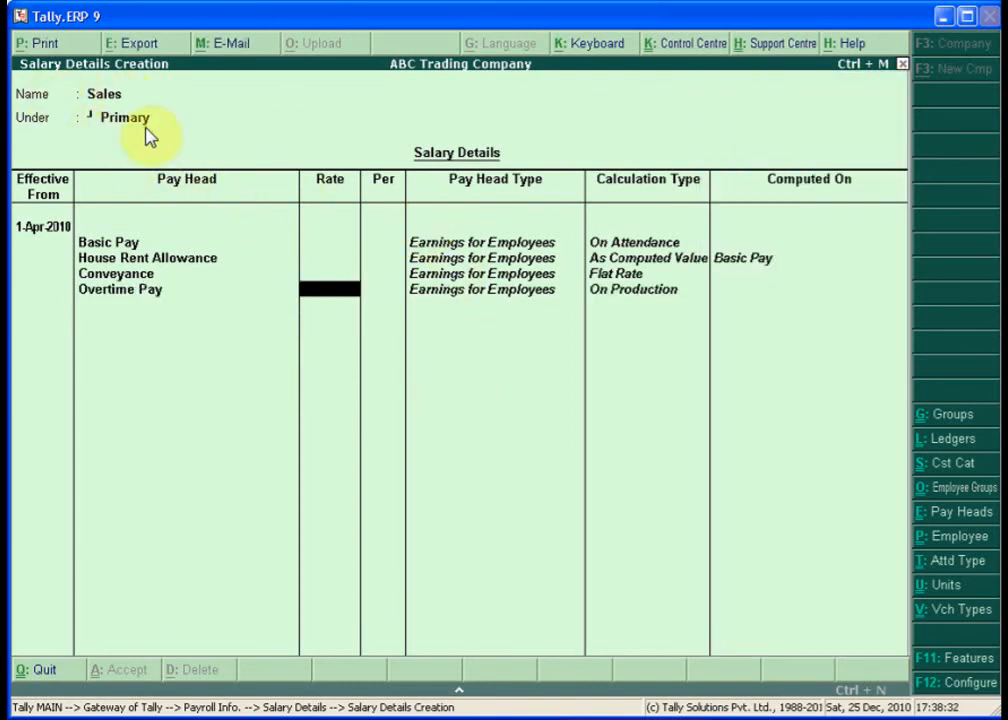
key(Return)
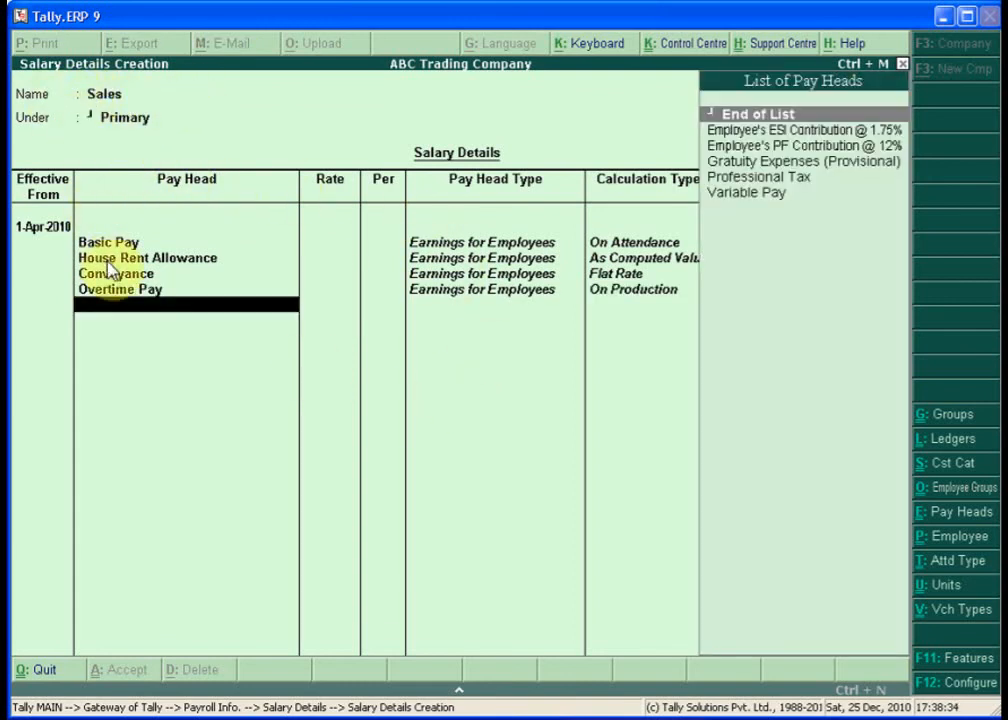
- Add Variable Pay, Professional Tax, PF @ 12%, ESI @ 1.75% and Gratuity, then end the list
text(Va)
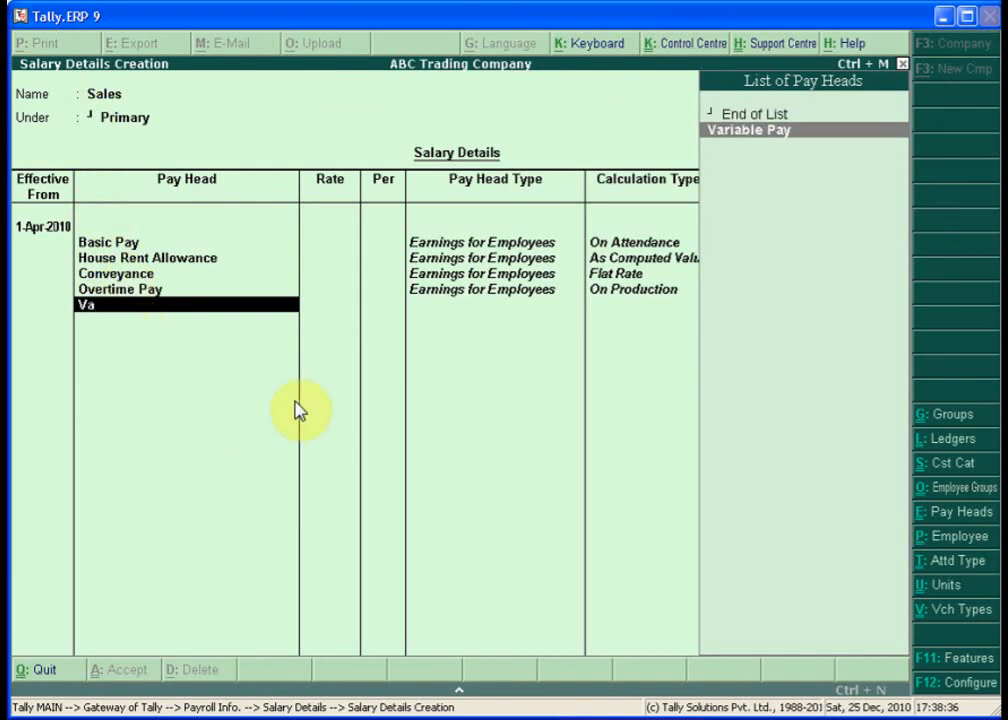
key(Return)
text(Pr)
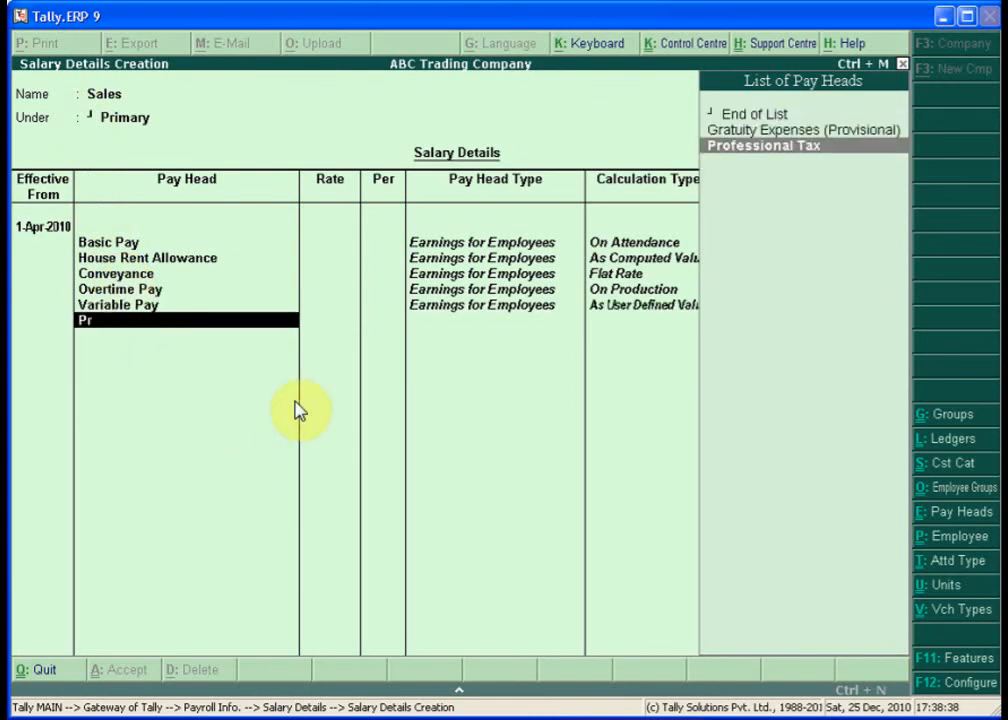
key(Return)
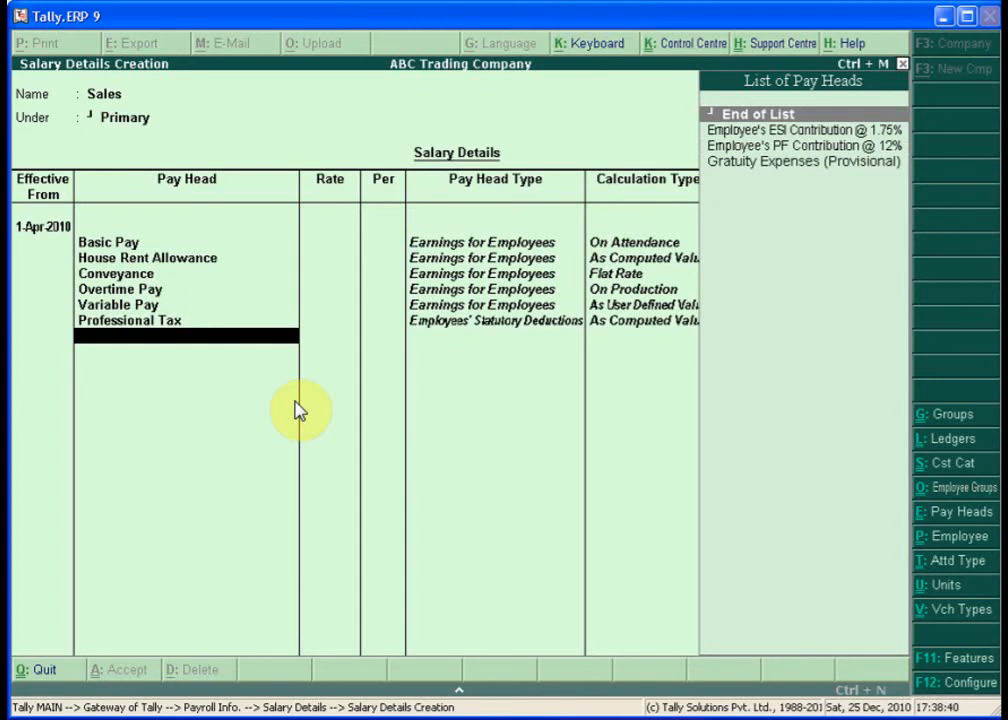
text(E)
key(Down)
key(Down)
key(Return)
key(Down)
key(Return)
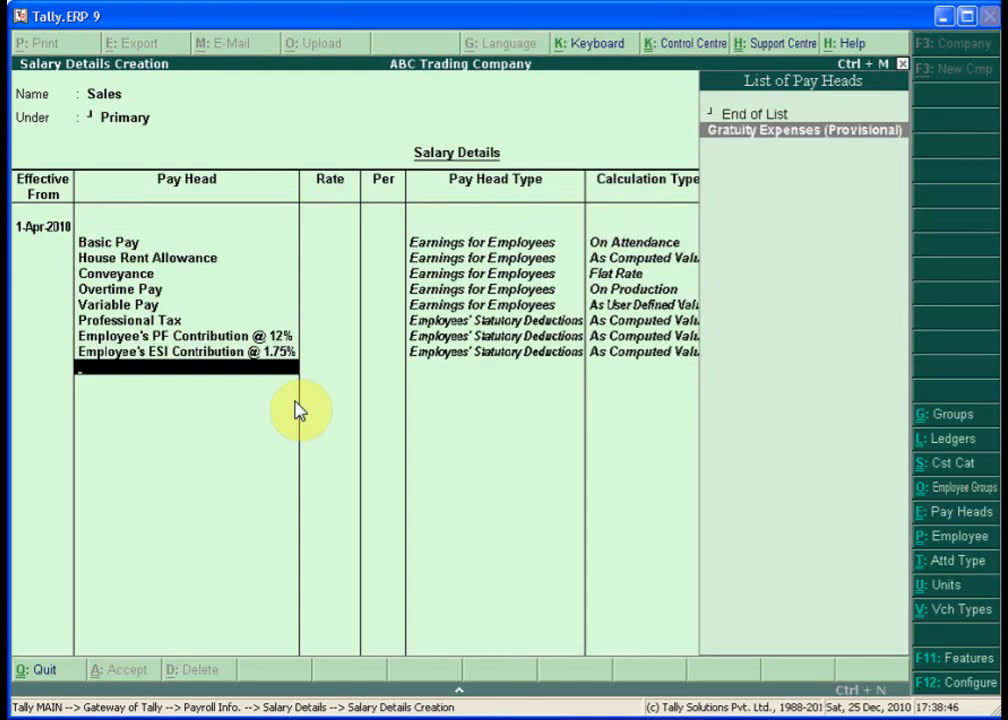
key(Return)
key(Return)
key(Return)
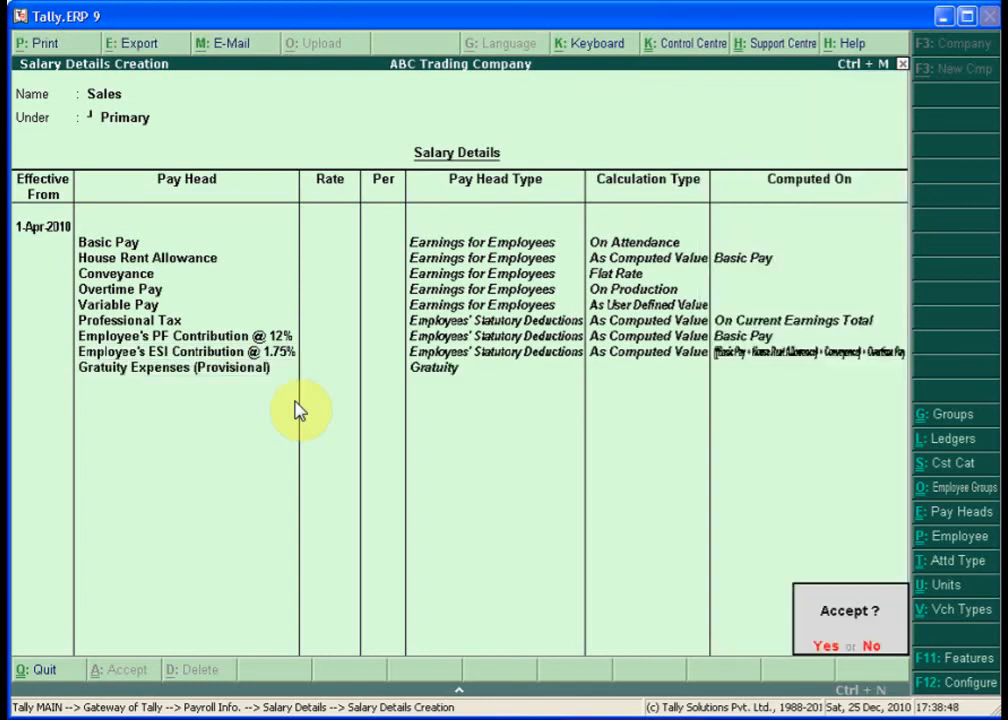
key(Return)
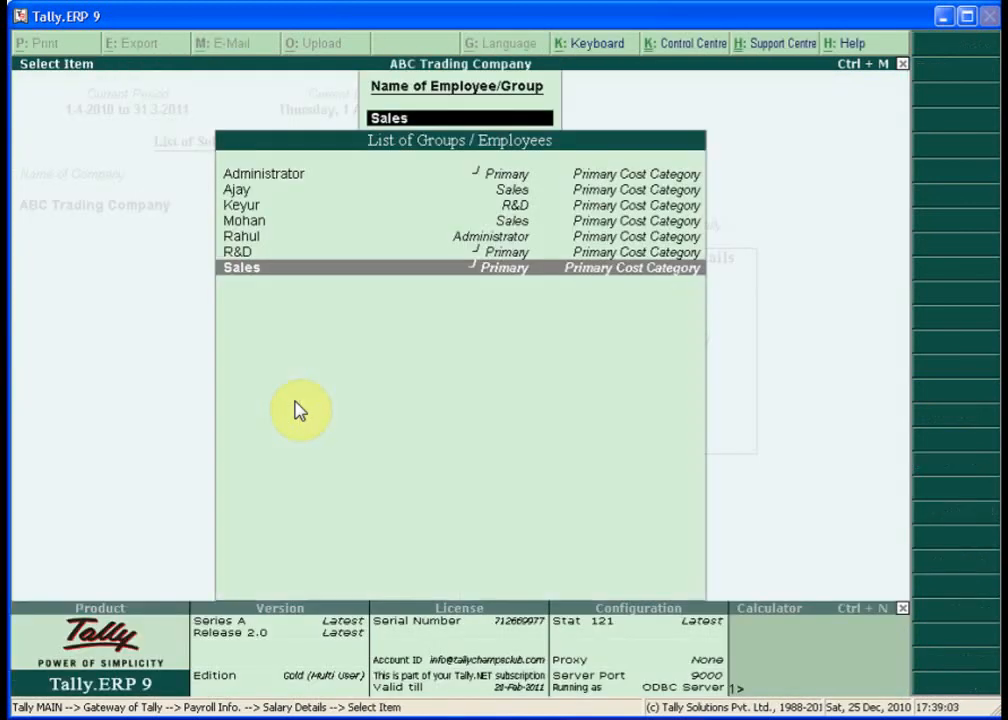
key(Up)
key(Up)
key(Up)
key(Up)
key(Up)
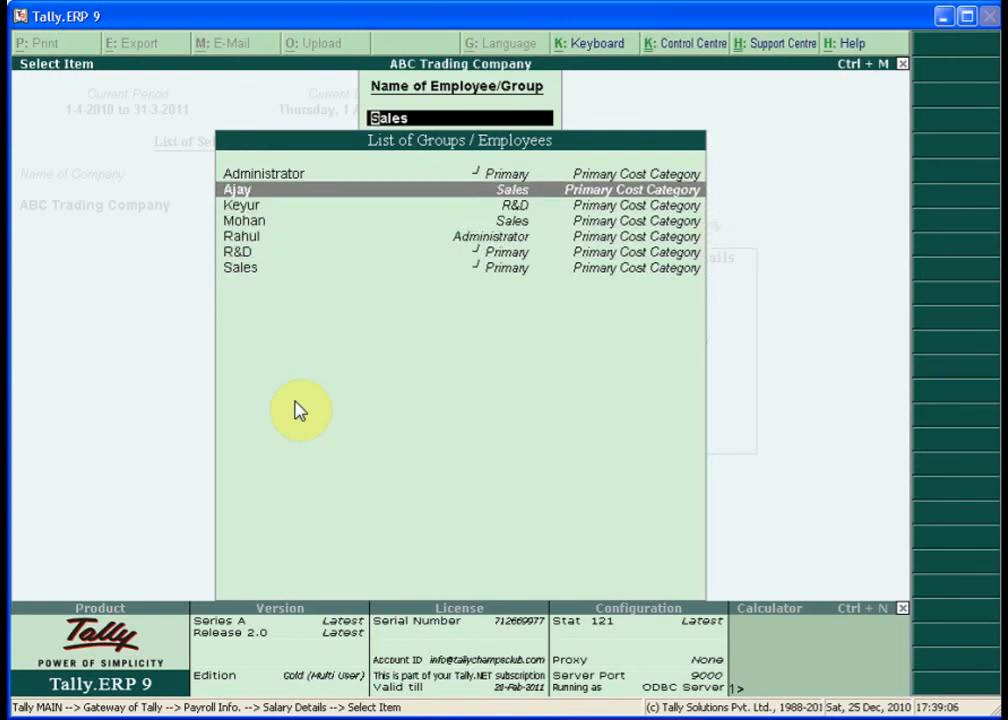
- Reopen Sales salary details, append Variable Pay, Professional Tax, PF 12%, ESI 1.75% and Gratuity, and save
key(Return)
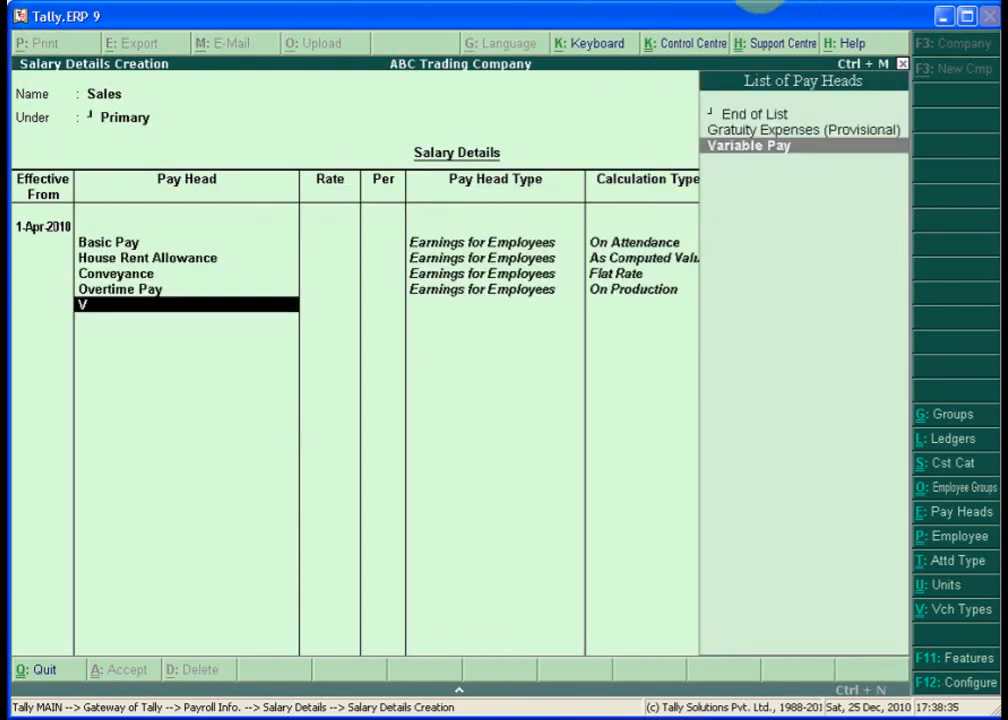
text(a)
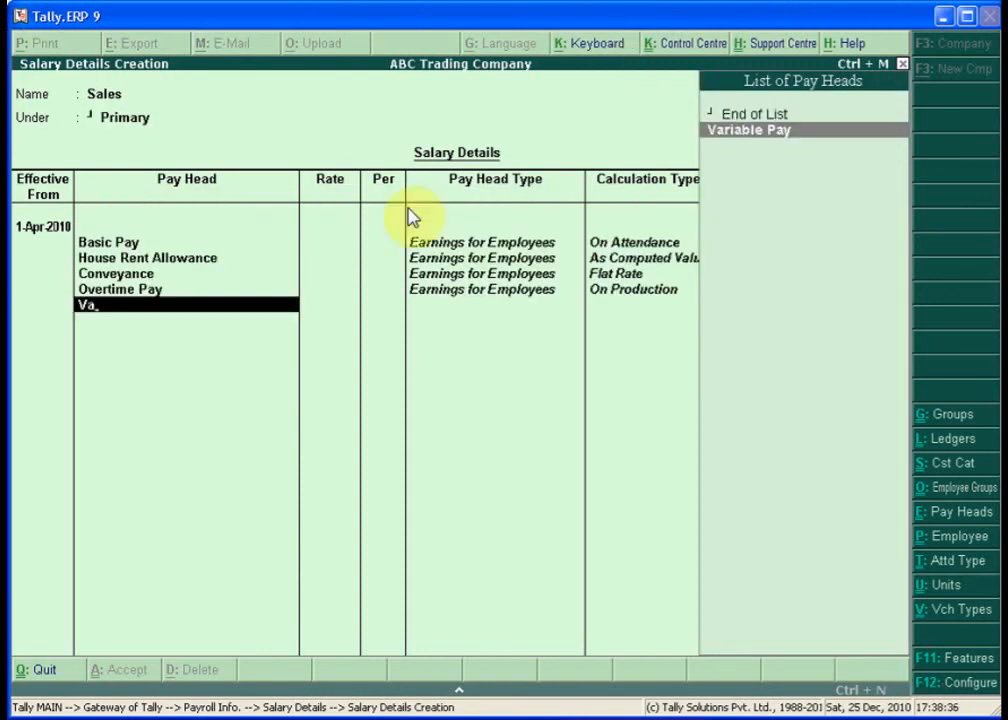
key(Return)
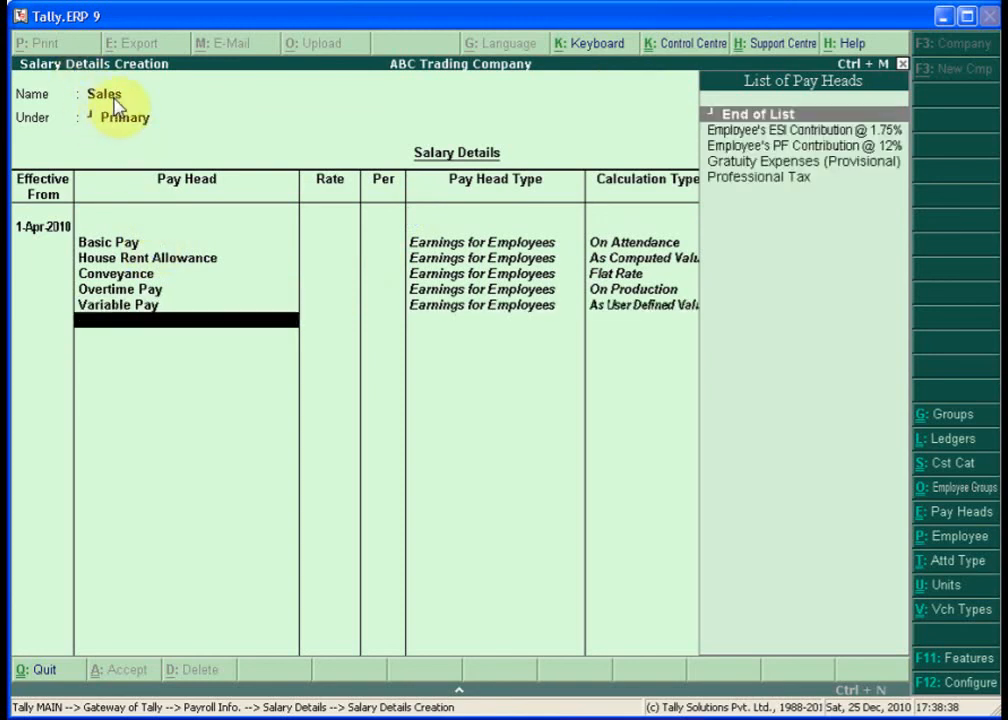
text(Pr)
key(Return)
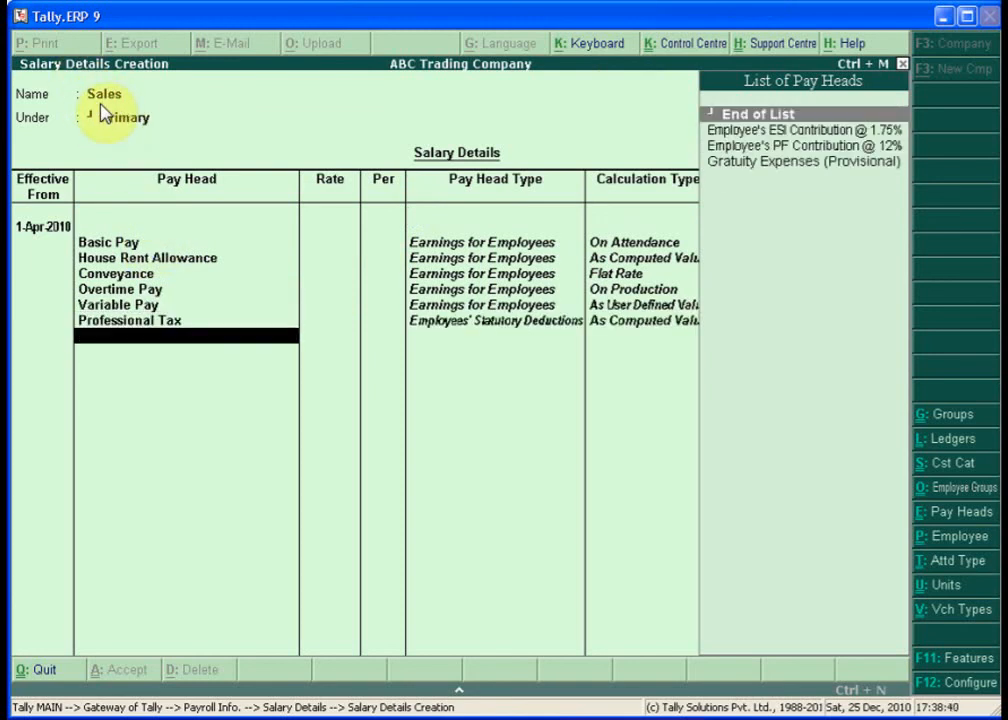
text(E)
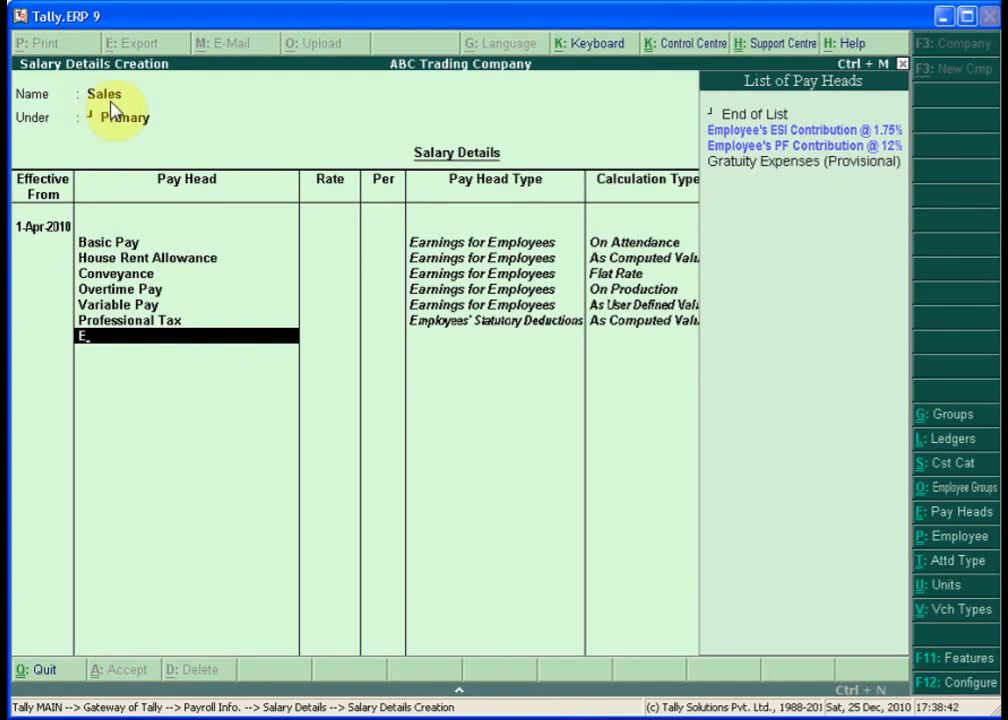
key(Down)
key(Down)
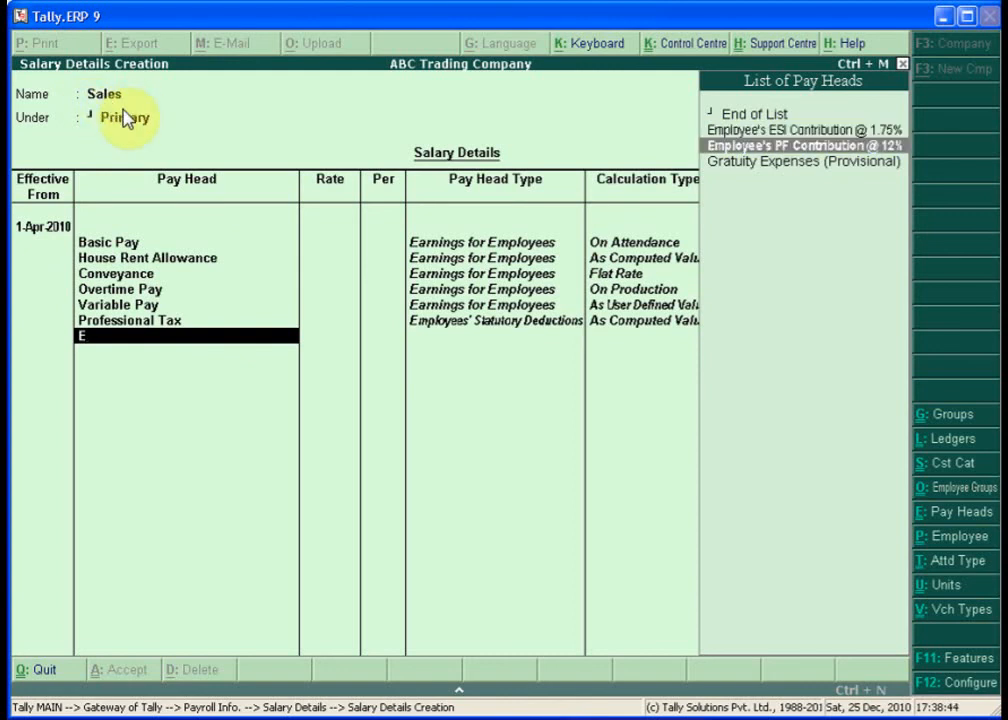
key(Return)
key(Down)
key(Return)
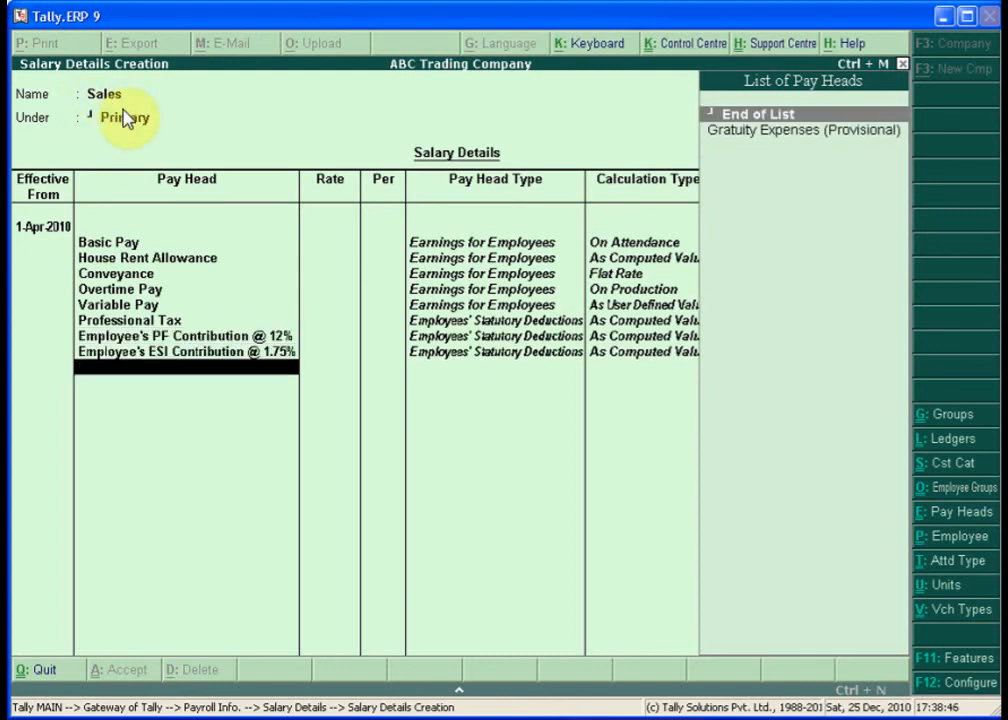
key(Down)
key(Return)
key(Return)
key(Return)
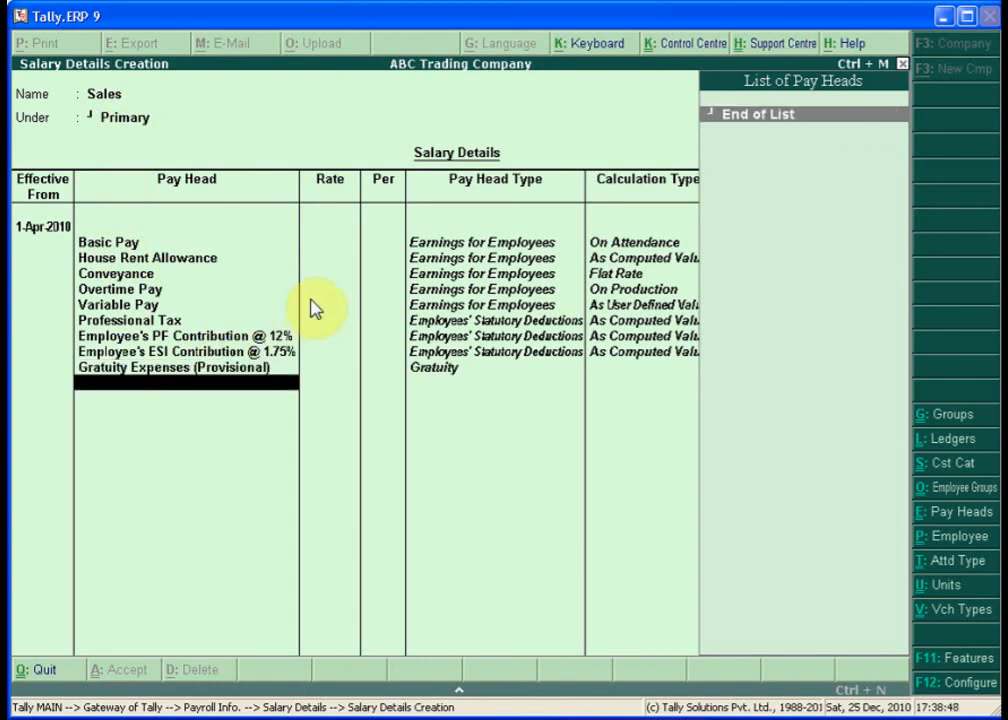
key(Return)
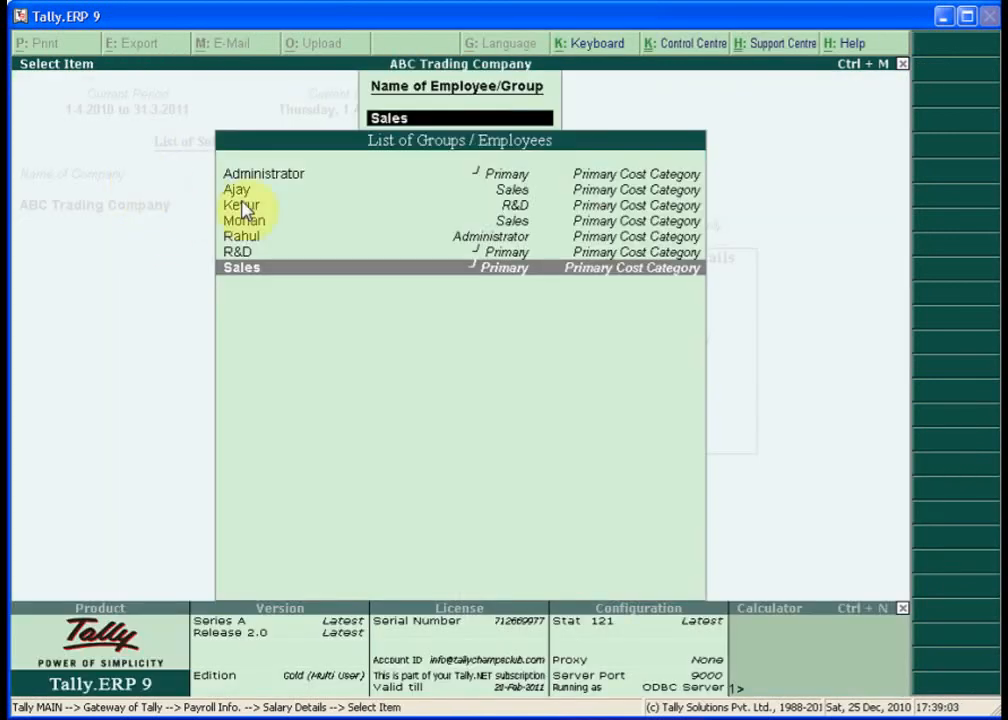
- Start salary details for a Sales-group employee and bring up F12 Salary Details Configuration
key(Up)
key(Up)
key(Up)
key(Up)
key(Up)
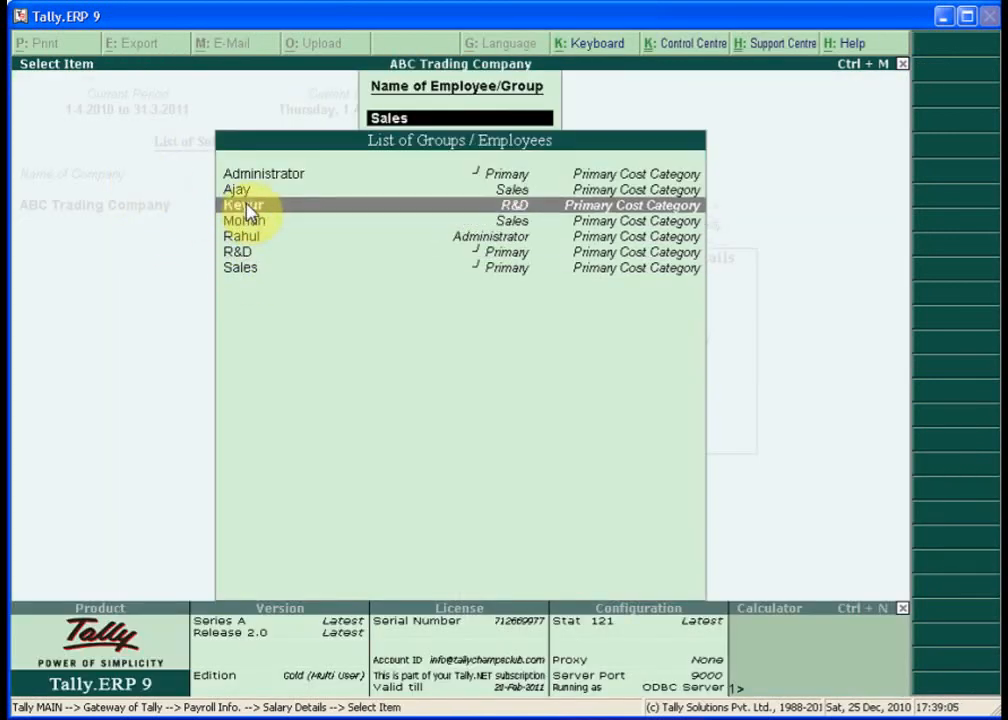
key(Return)
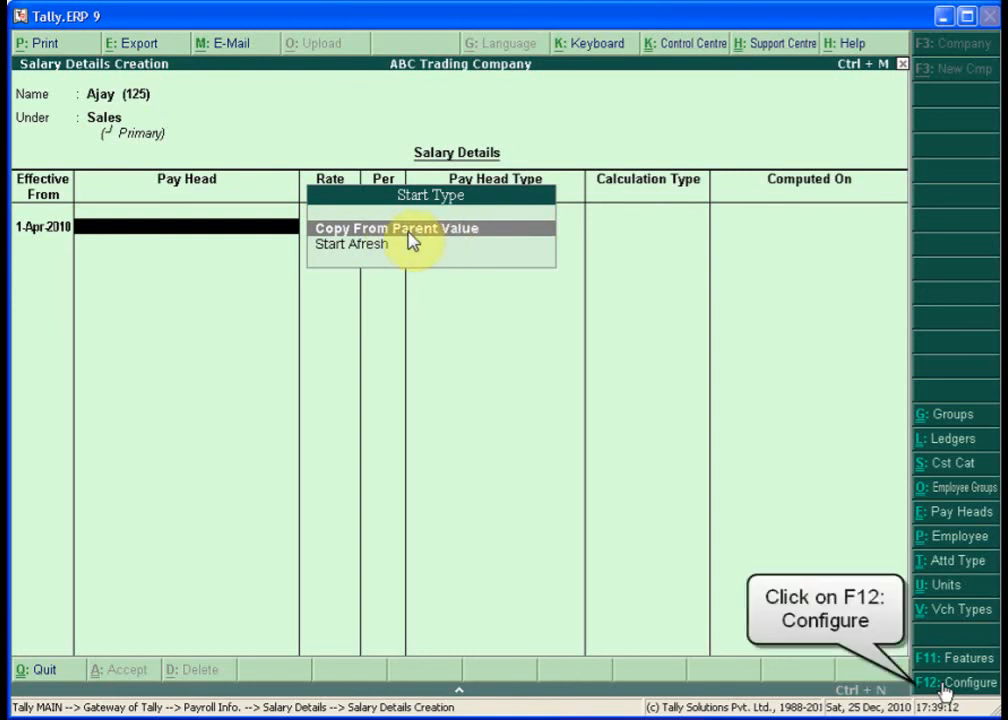
key(F12)
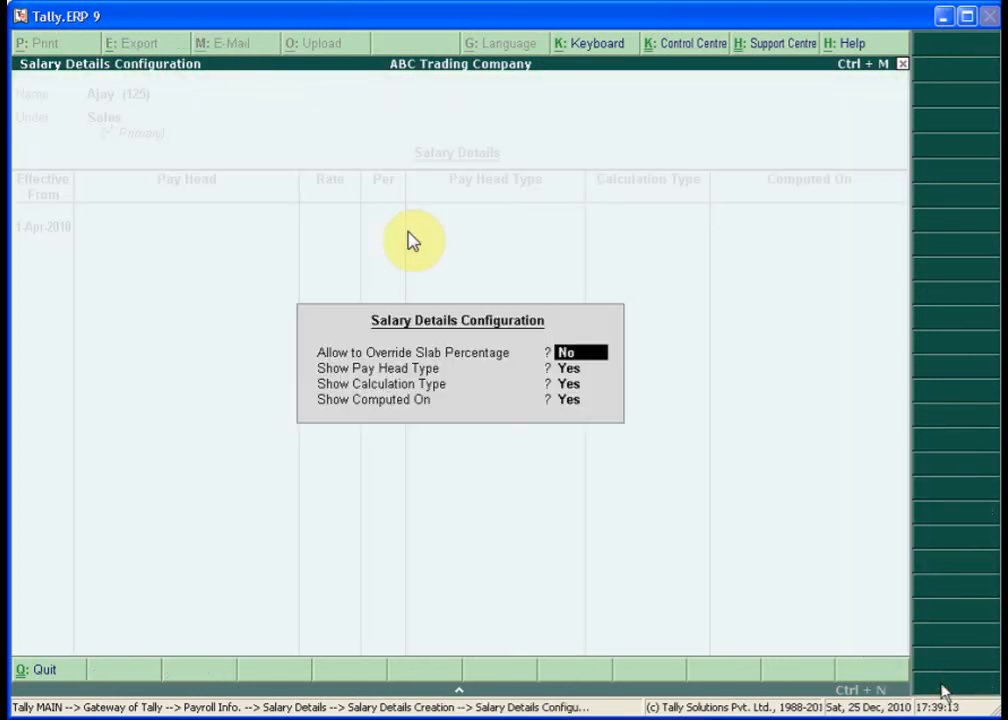
- Set Allow to Override Slab Percentage to Yes and return with the group's pay heads copied
text(y)
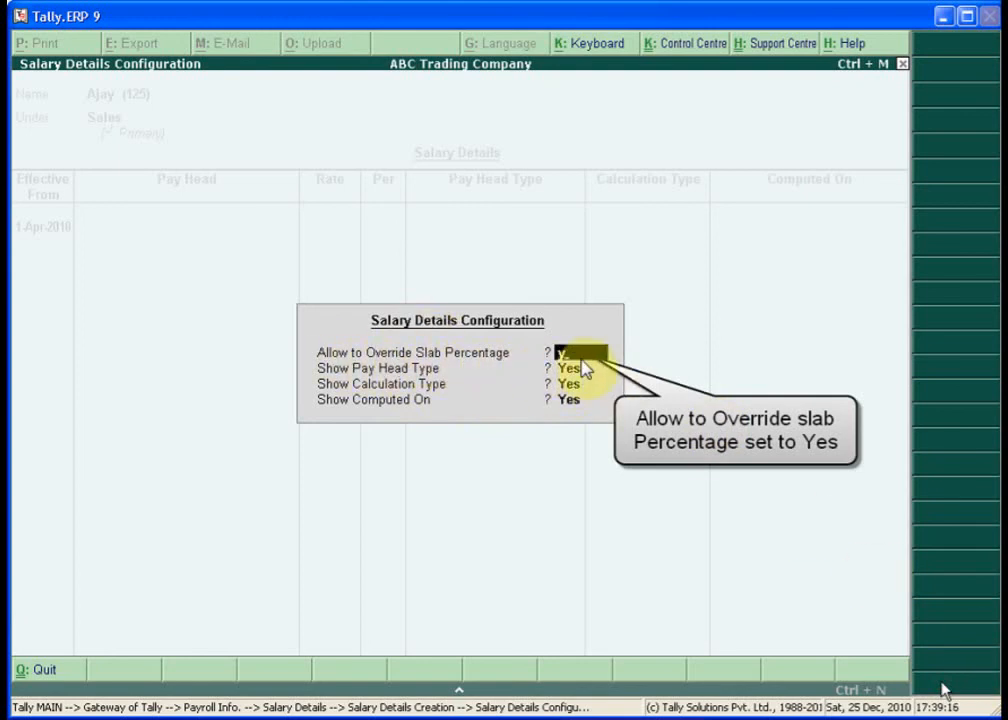
key(Return)
key(Return)
key(Return)
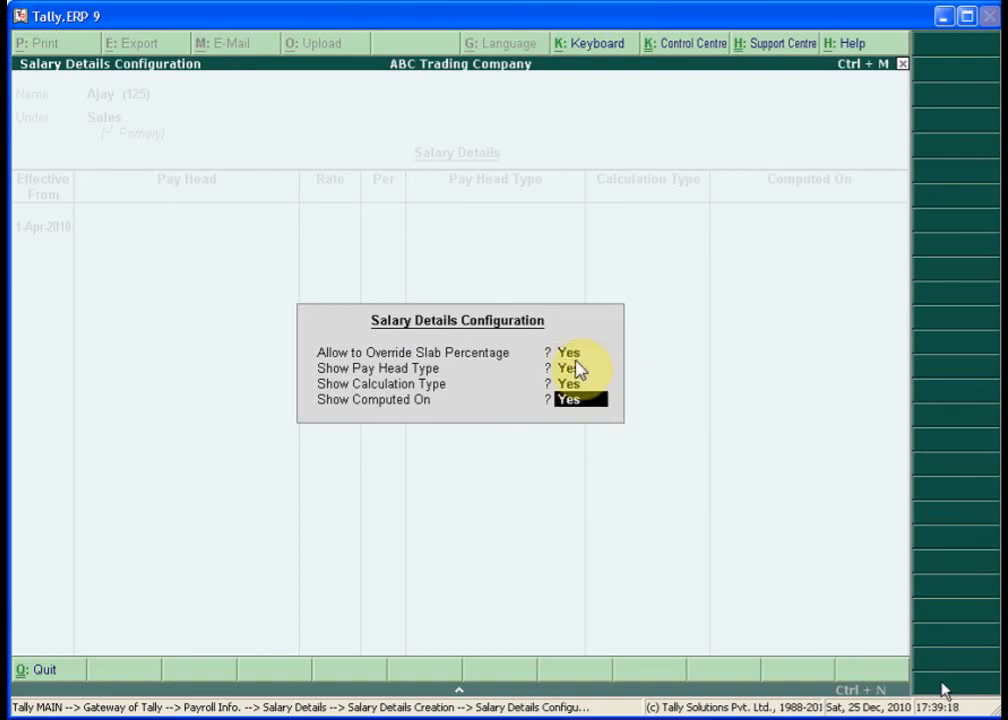
key(Return)
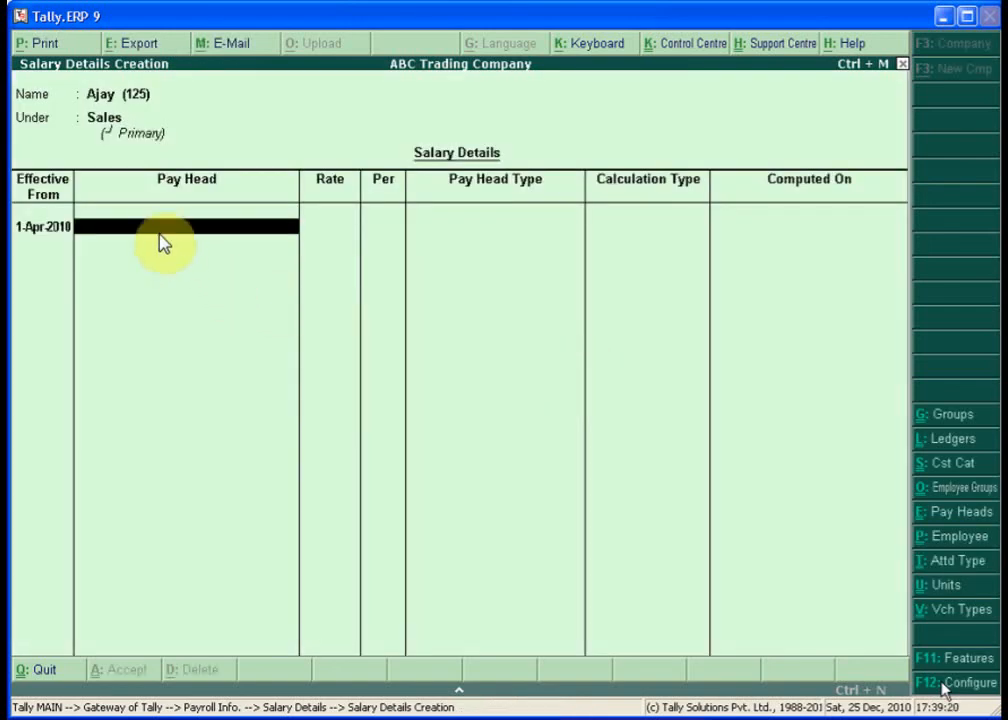
key(Return)
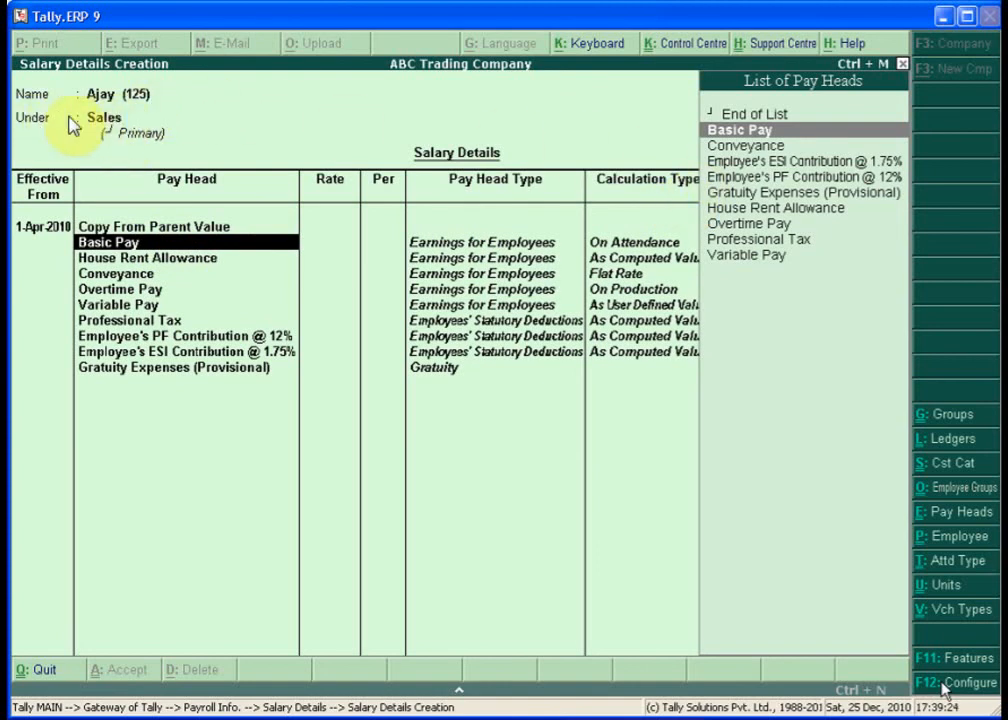
- Set Basic Pay to 10,000/month, House Rent Allowance to 20% and Conveyance to 2,000/month
key(Return)
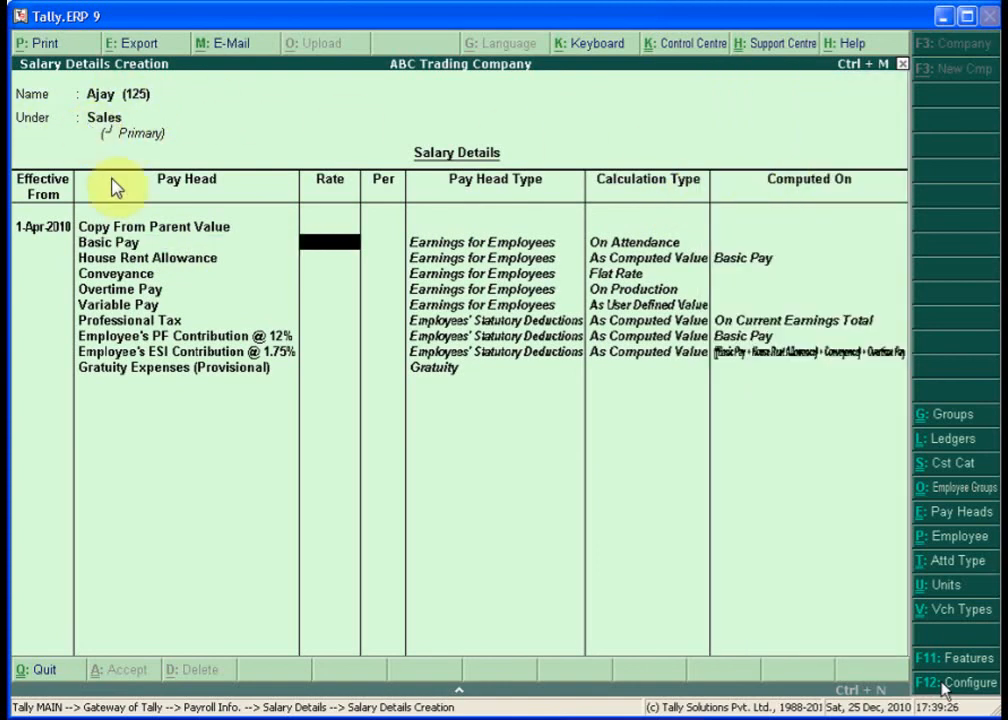
text(10,000)
key(Return)
key(Return)
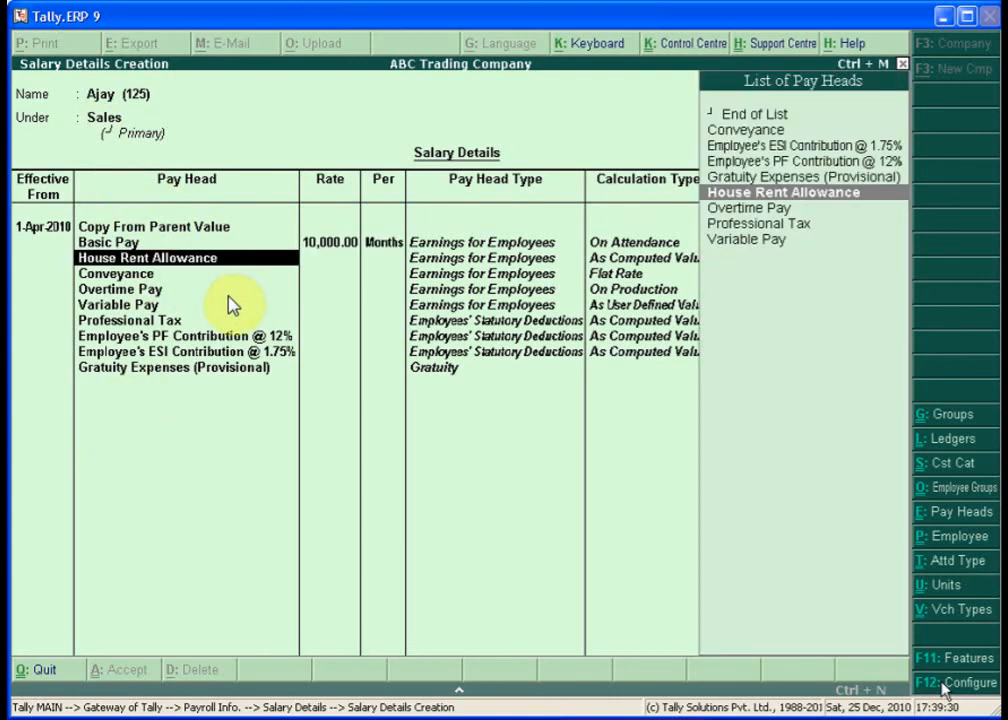
key(Return)
text(20)
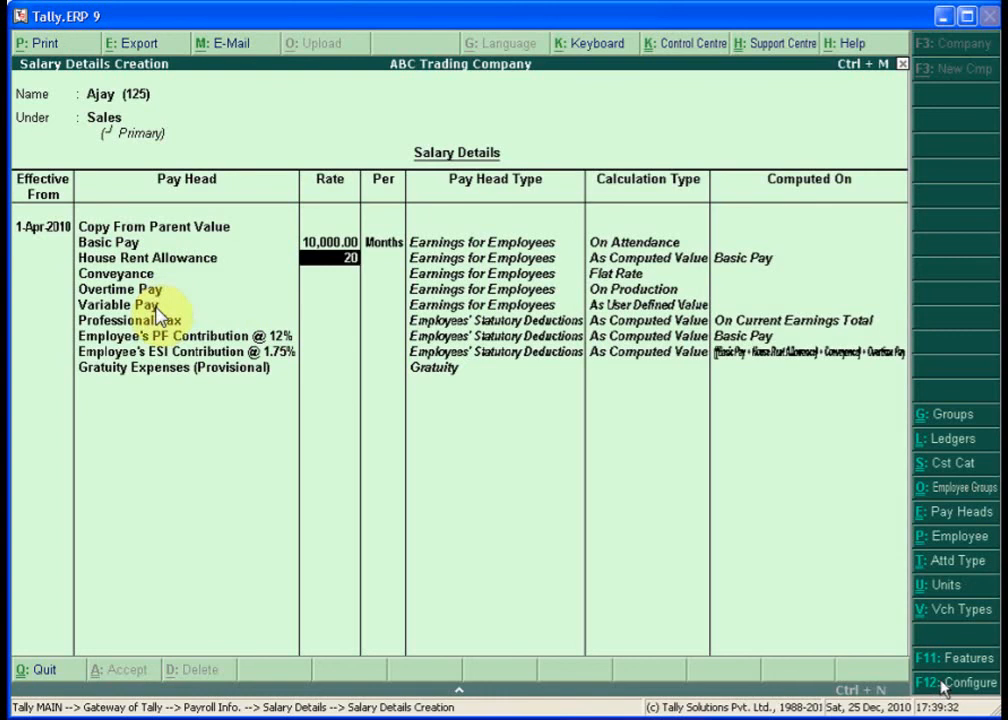
key(Return)
key(Return)
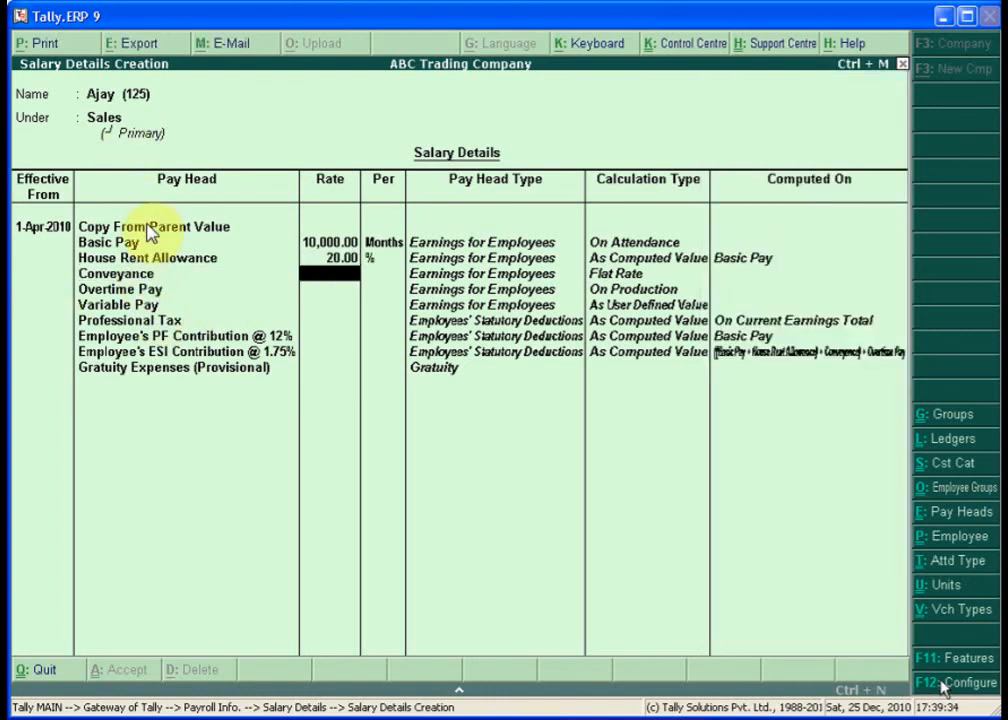
text(2,000)
key(Return)
key(Return)
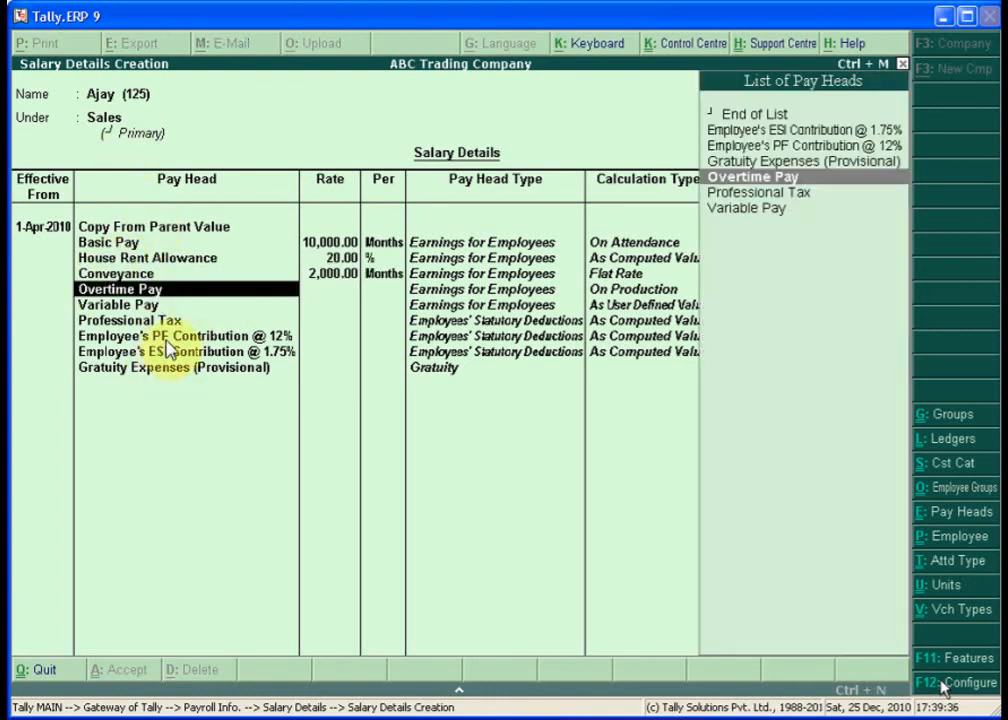
key(Return)
- Set Overtime Pay to 100 per hour and pass the remaining pay heads through Gratuity Expenses
text(100)
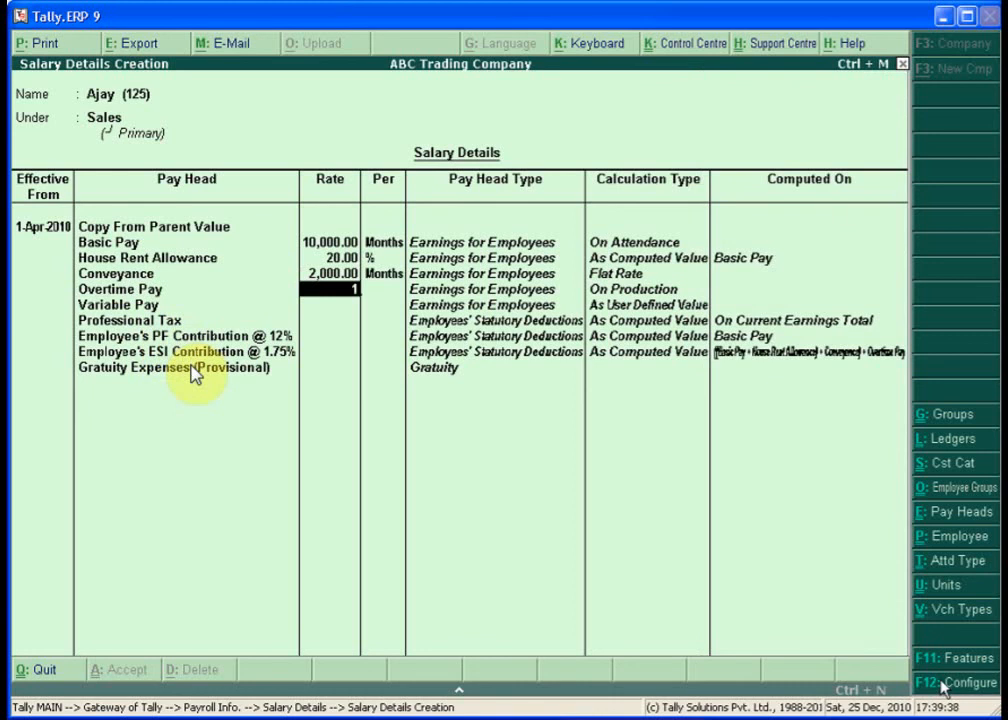
key(Return)
key(Return)
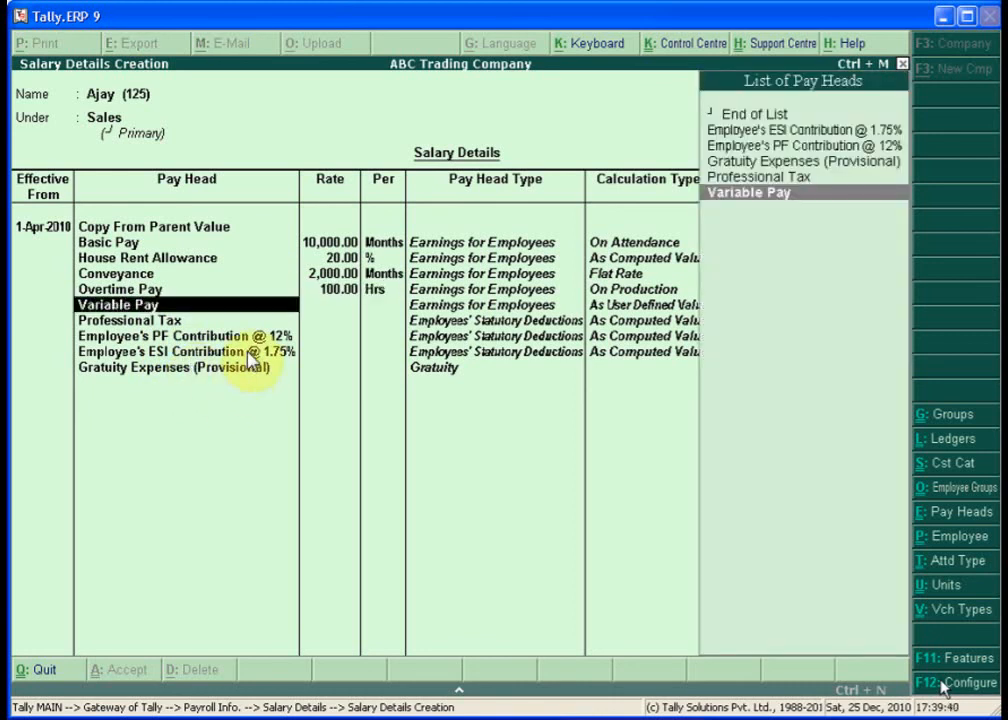
key(Return)
key(Return)
key(Return)
key(Return)
key(Return)
key(Return)
key(Return)
key(Return)
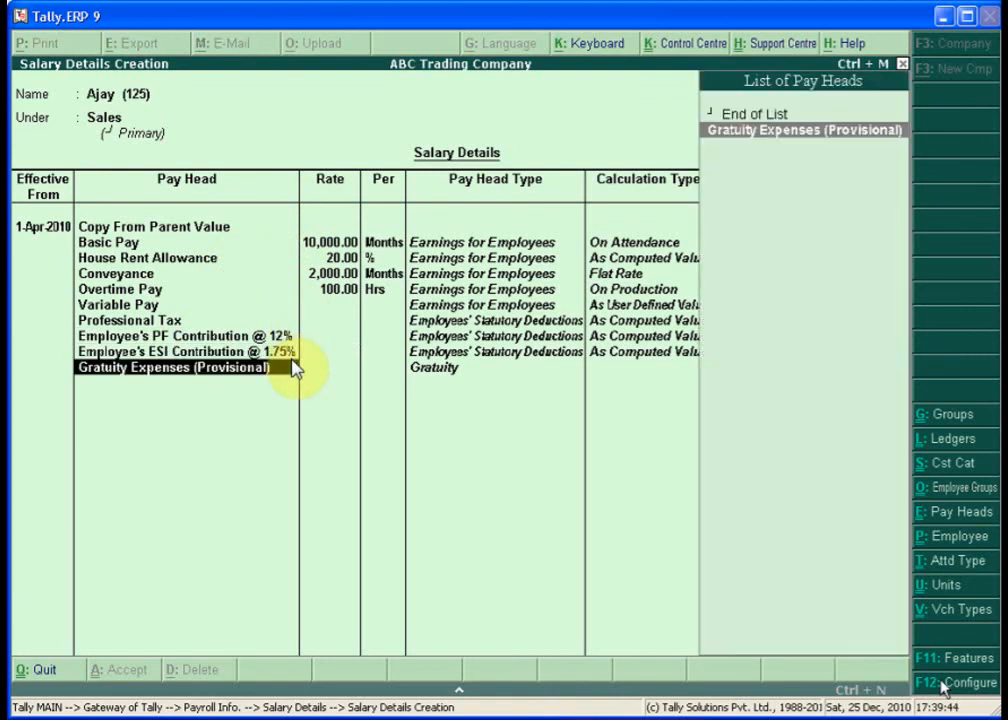
key(Return)
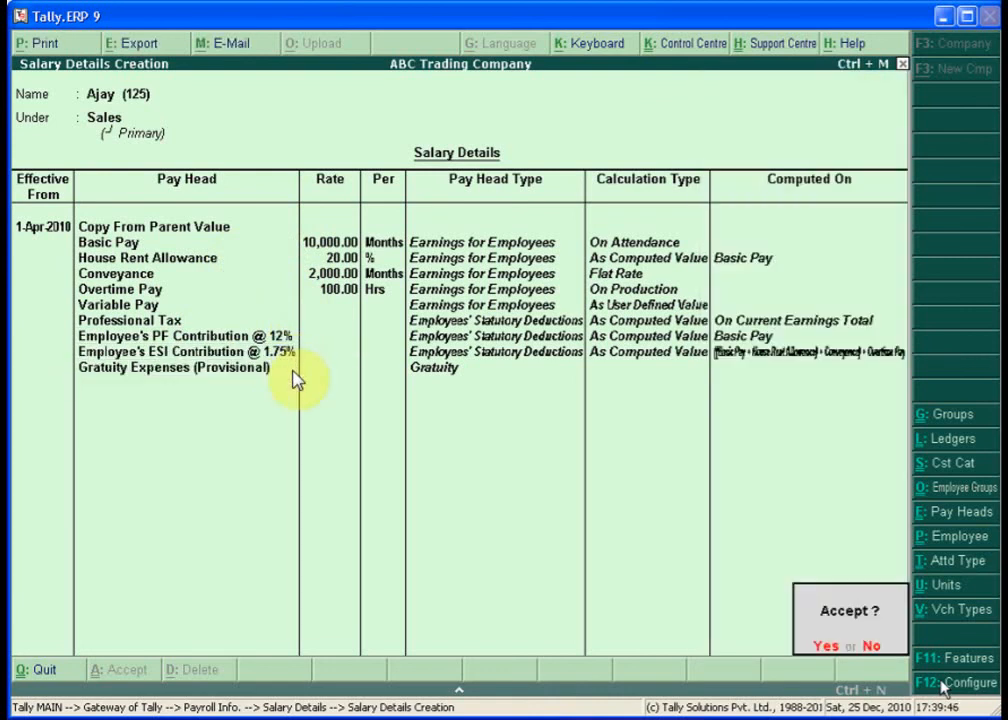
key(Return)
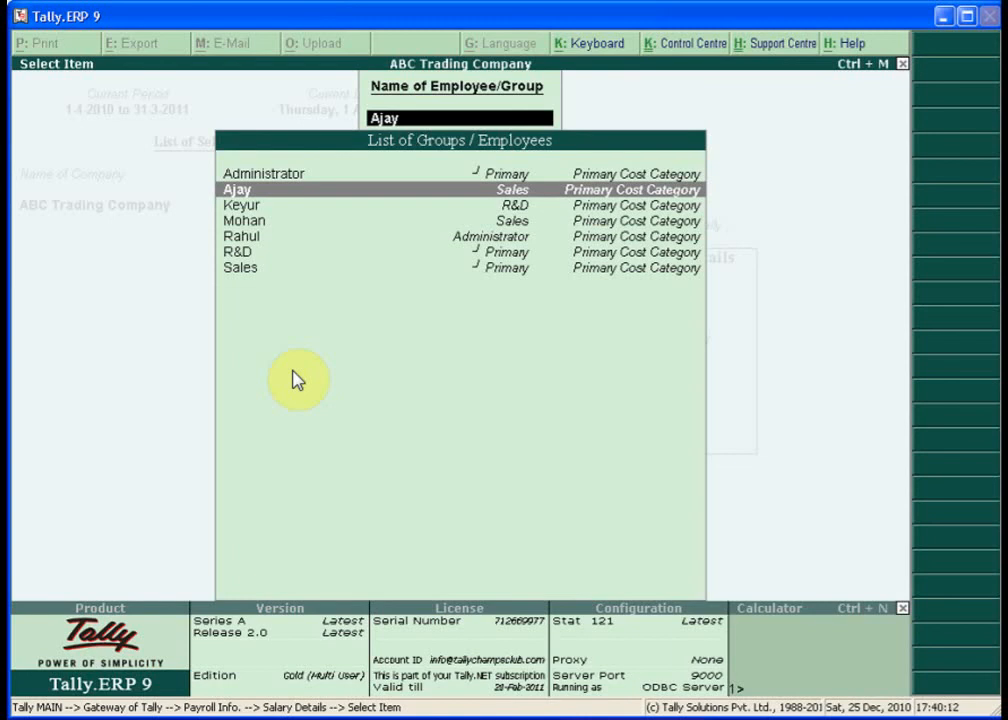
- Leave the employee selection list and Payroll Info, returning to the Gateway of Tally
key(Escape)
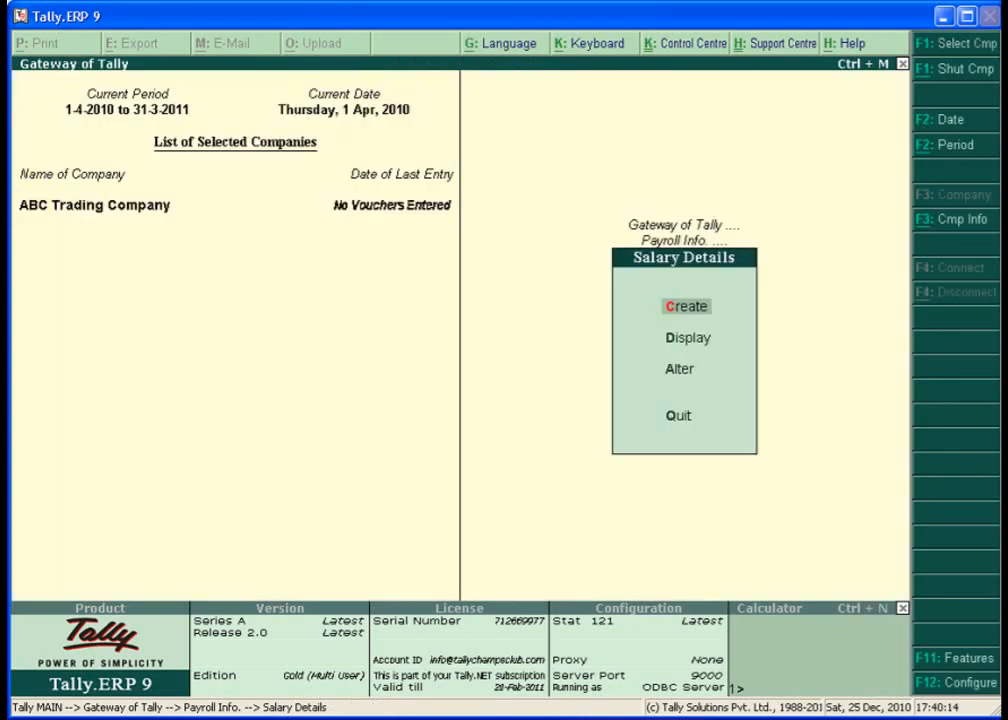
key(Escape)
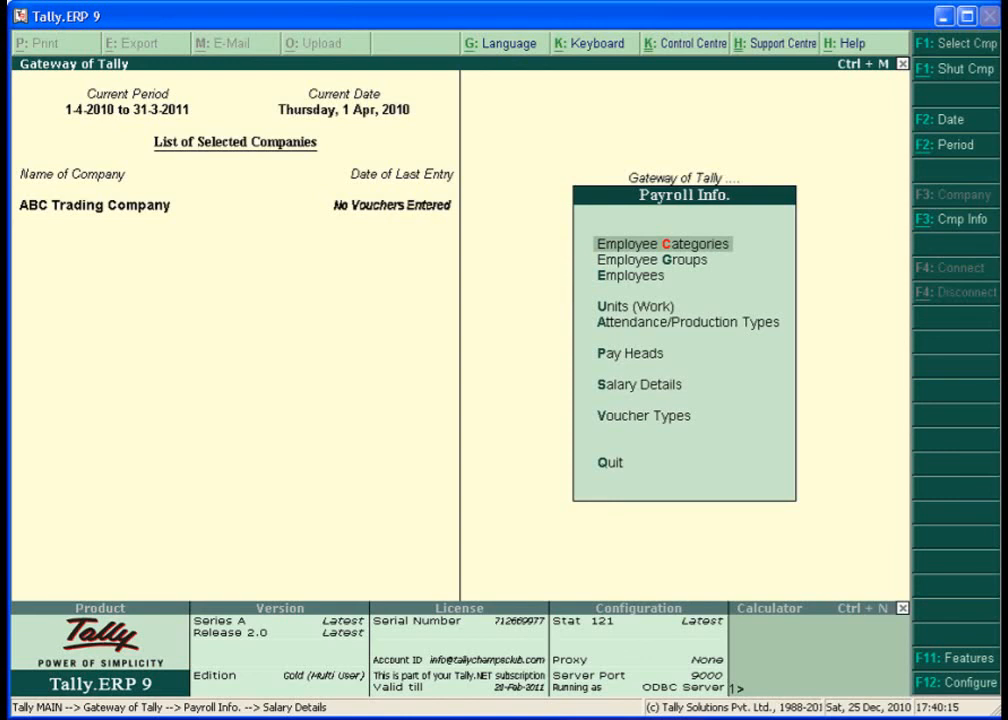
key(Escape)
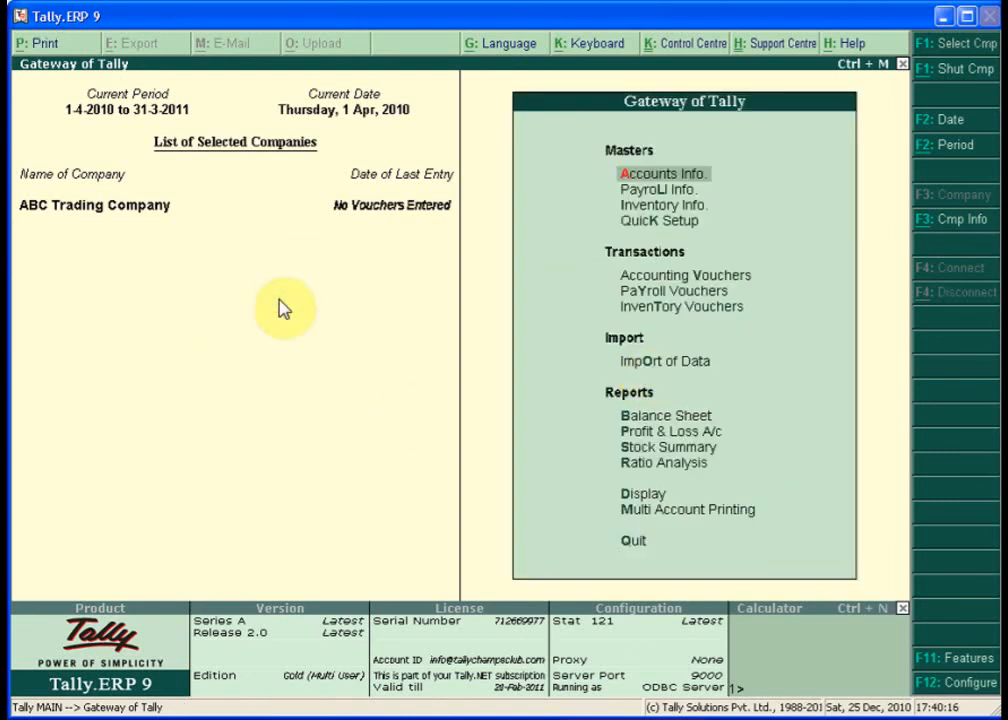
- Open a payroll voucher, switch it to Attendance, and date it 30-Apr-2010
key(Down)
key(Down)
key(Down)
key(Down)
key(Down)
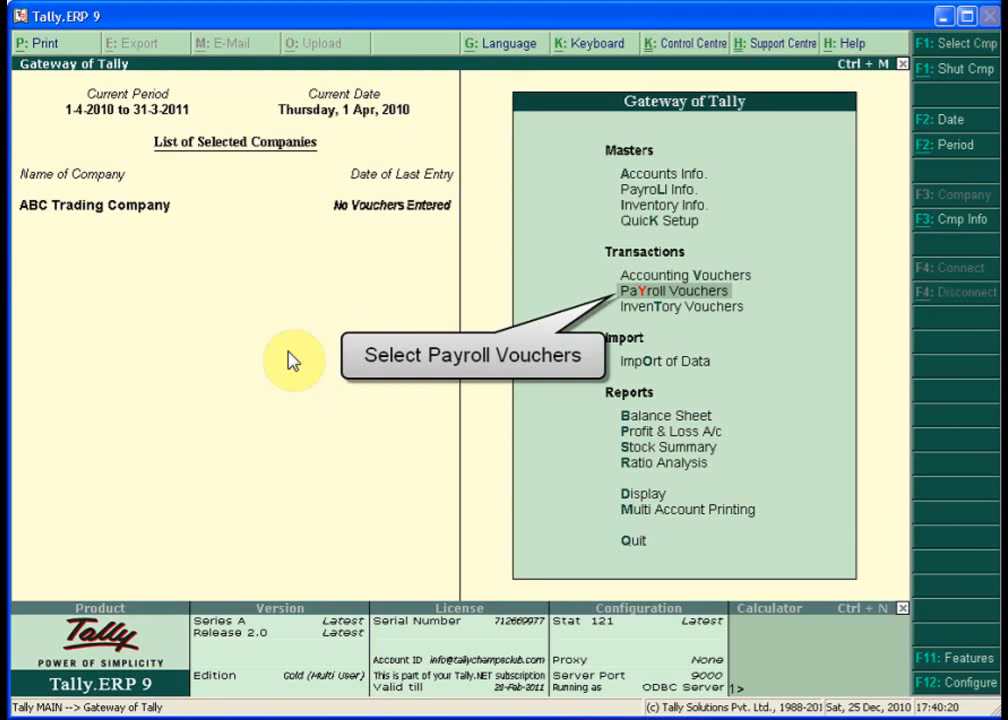
key(Return)
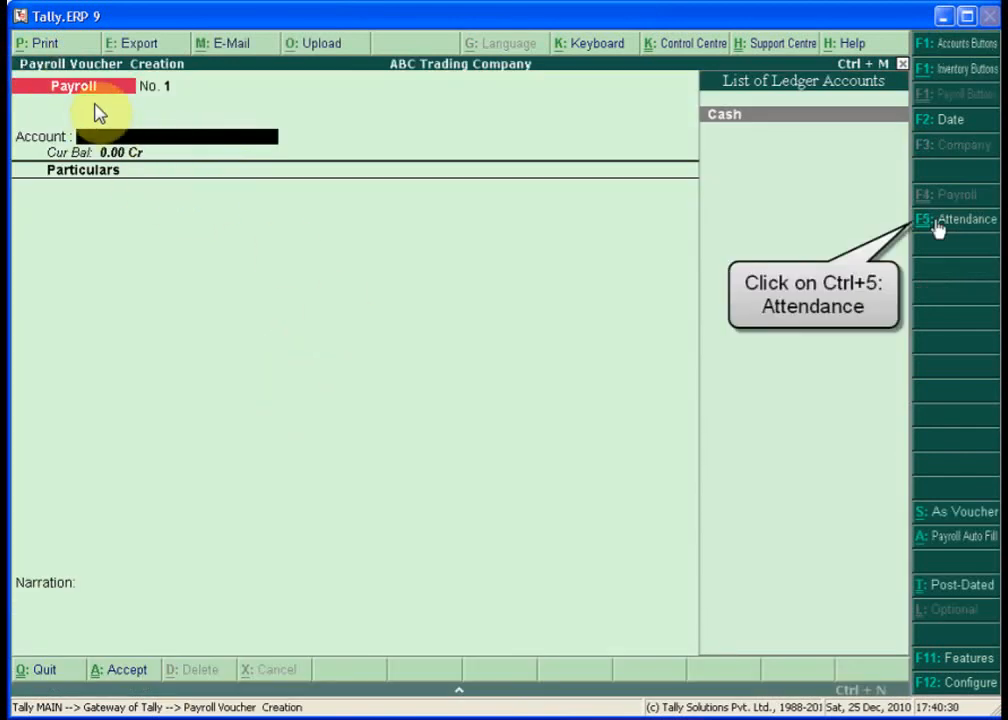
click(975, 228)
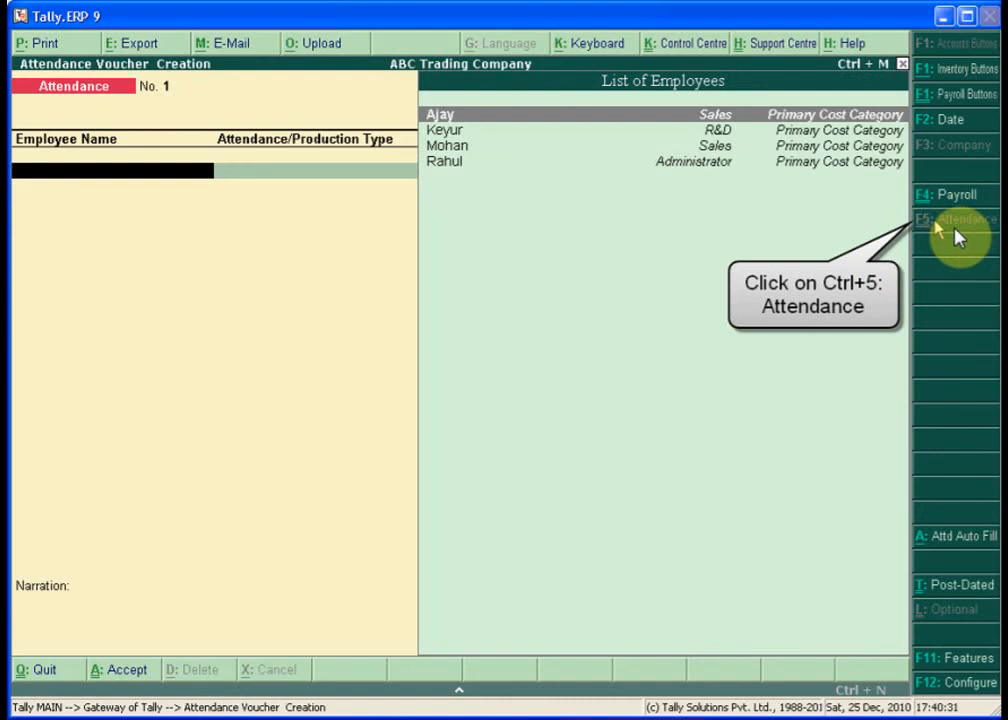
click(937, 121)
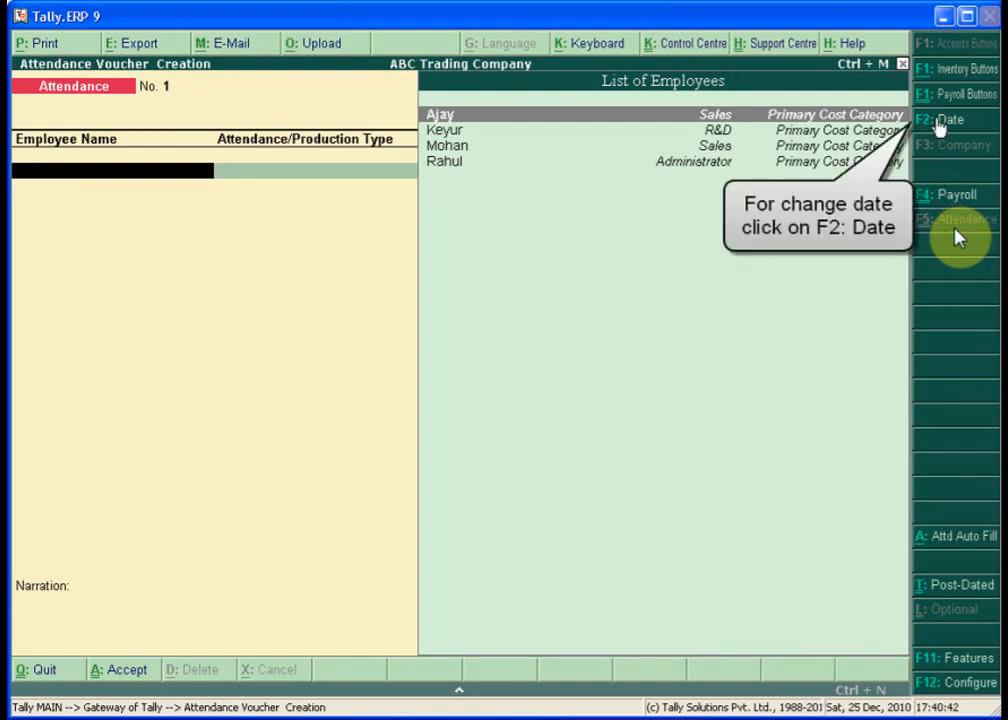
click(939, 121)
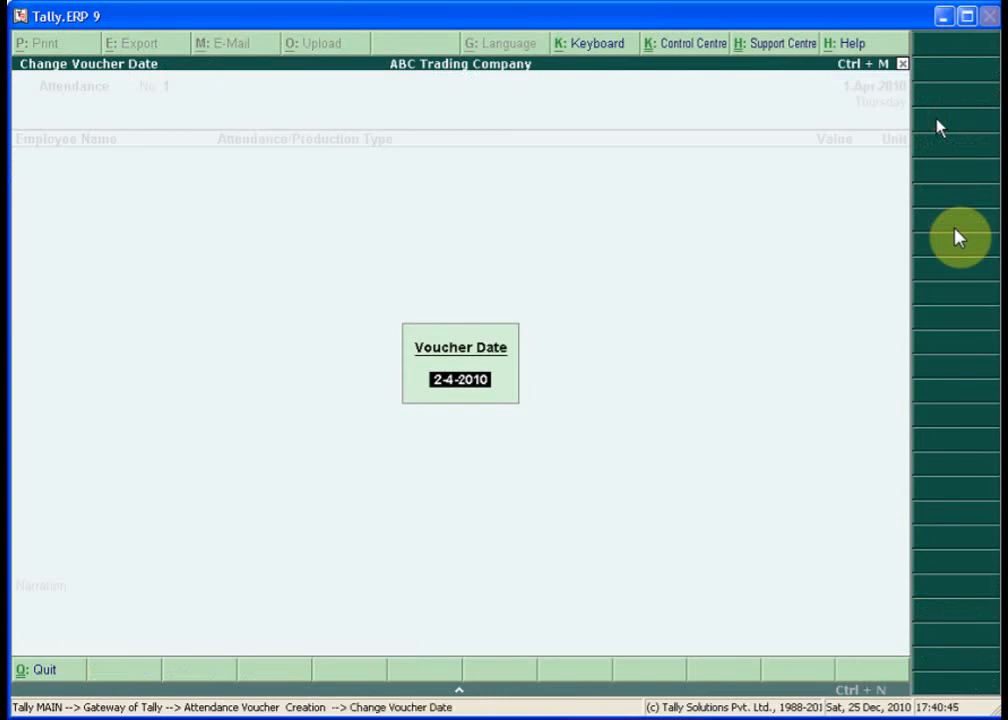
text(30)
text(.4.2010)
key(Return)
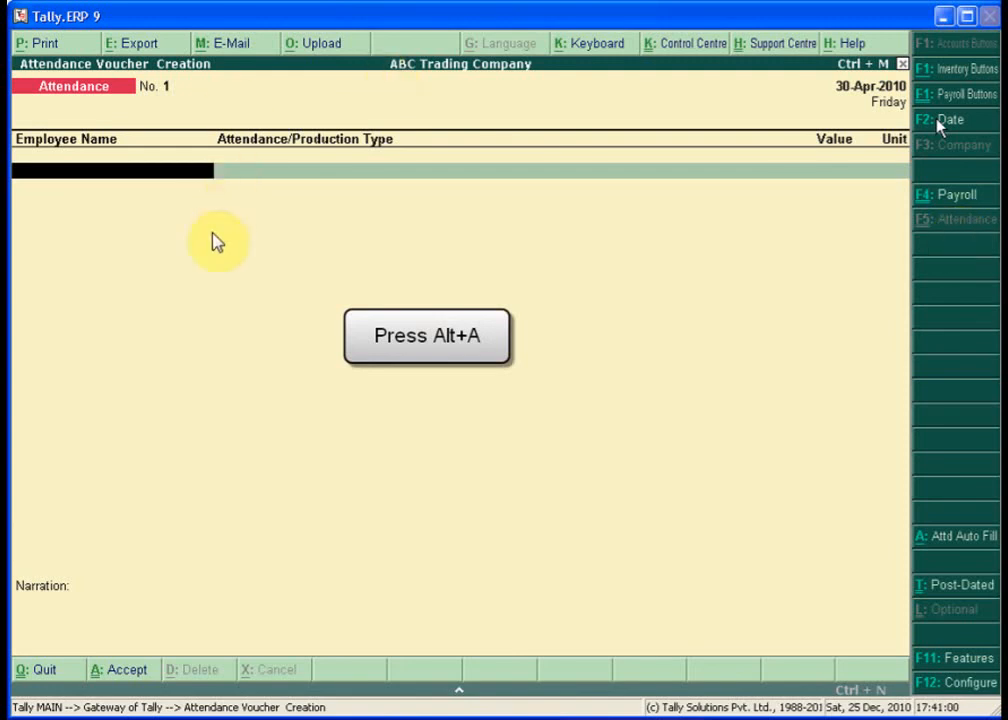
key(alt+a)
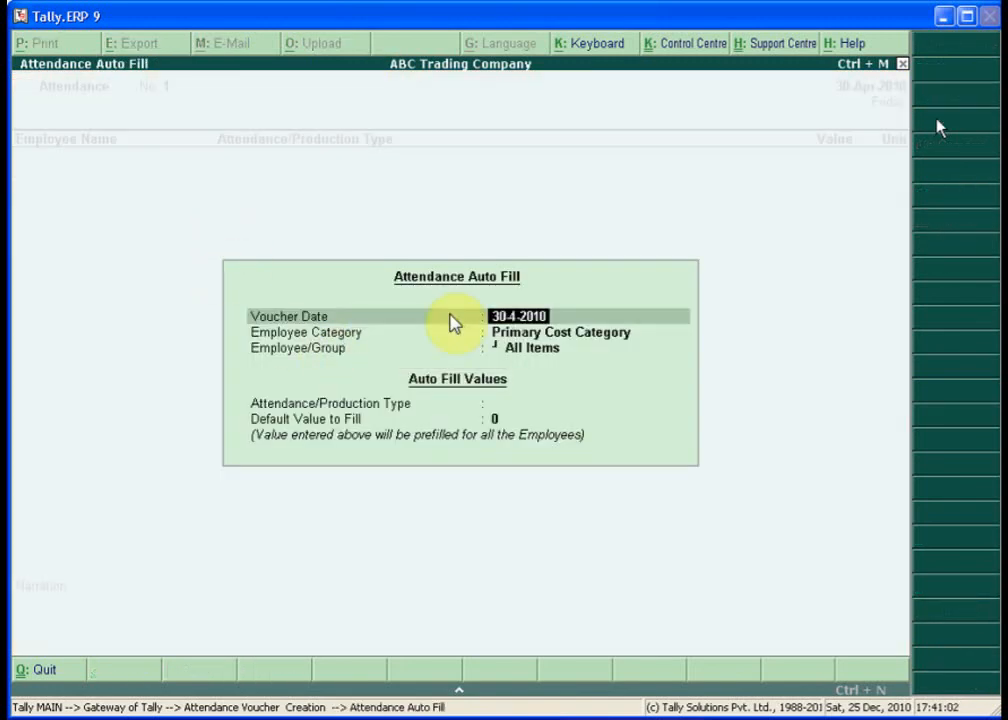
- Auto-fill attendance for All Items on 30-4-2010 with Present as the attendance type
key(Return)
key(Return)
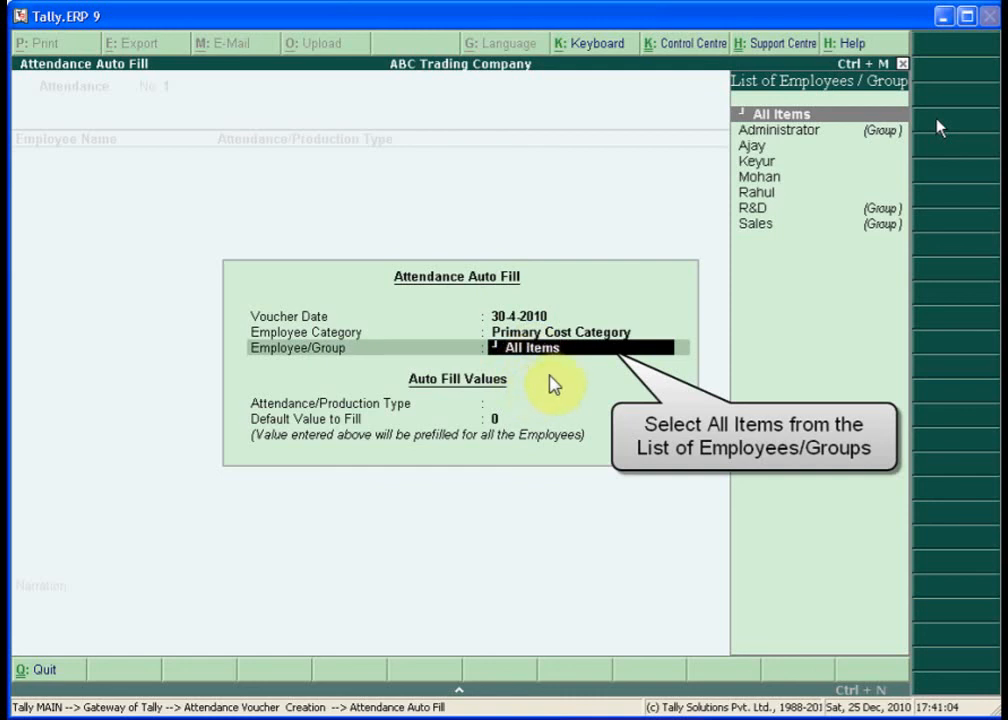
key(Return)
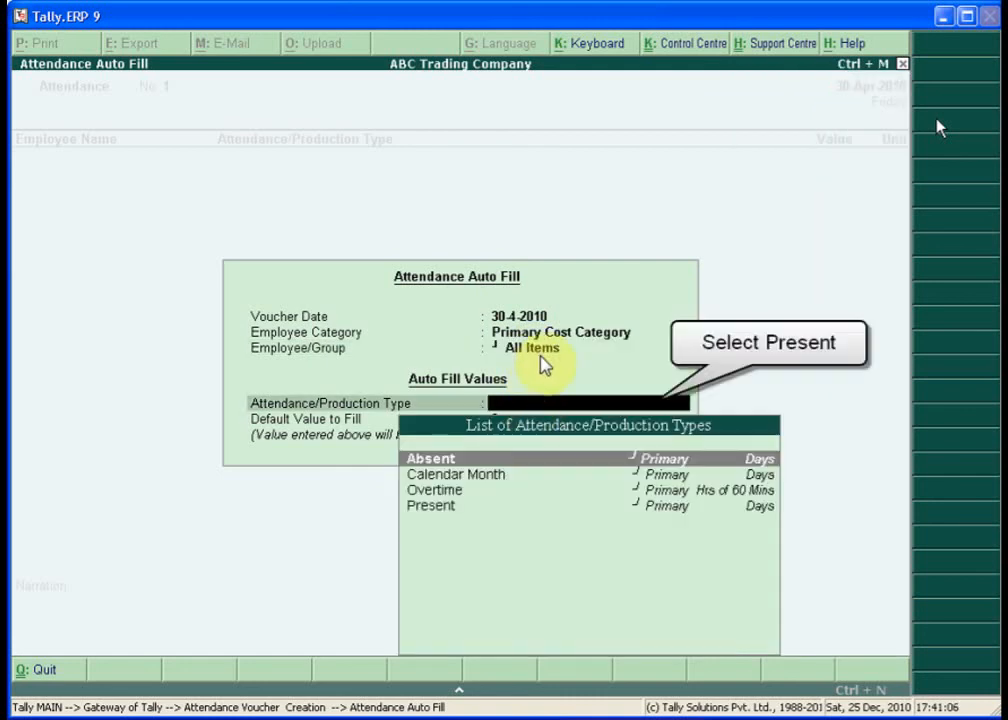
text(P)
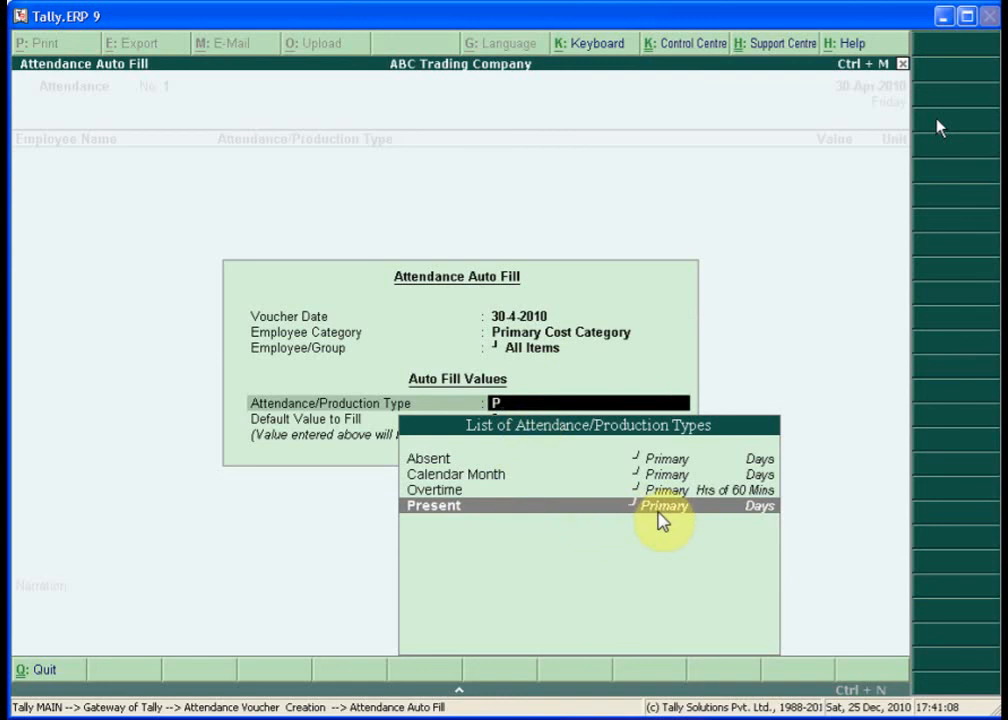
key(Return)
key(Return)
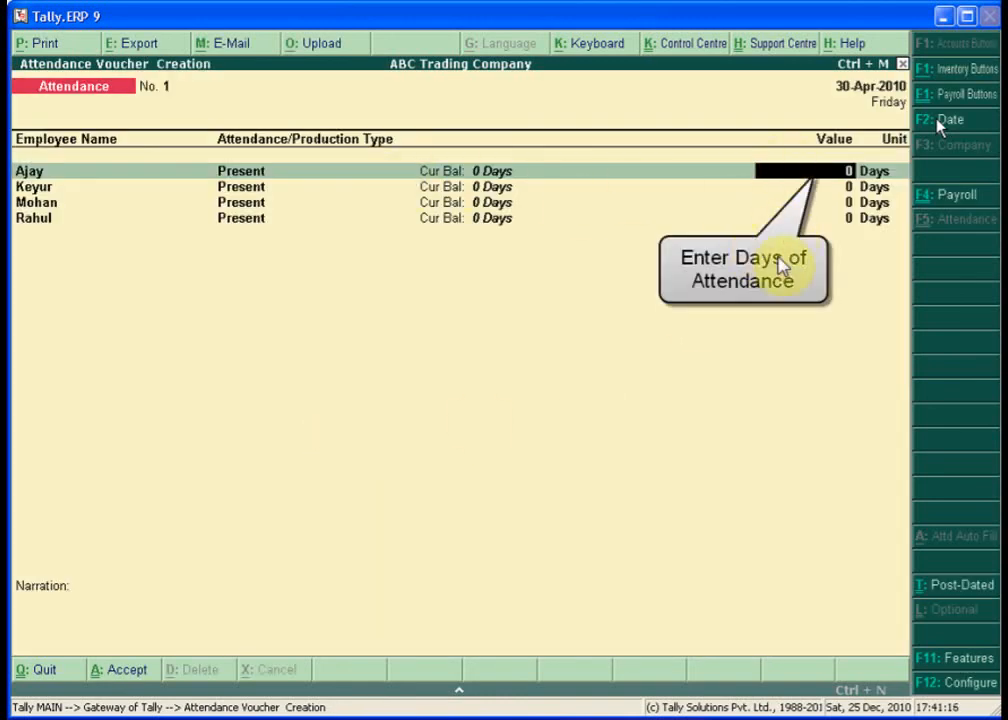
- Enter 17, 26, 15 and 22 Present days for the four employees
text(17)
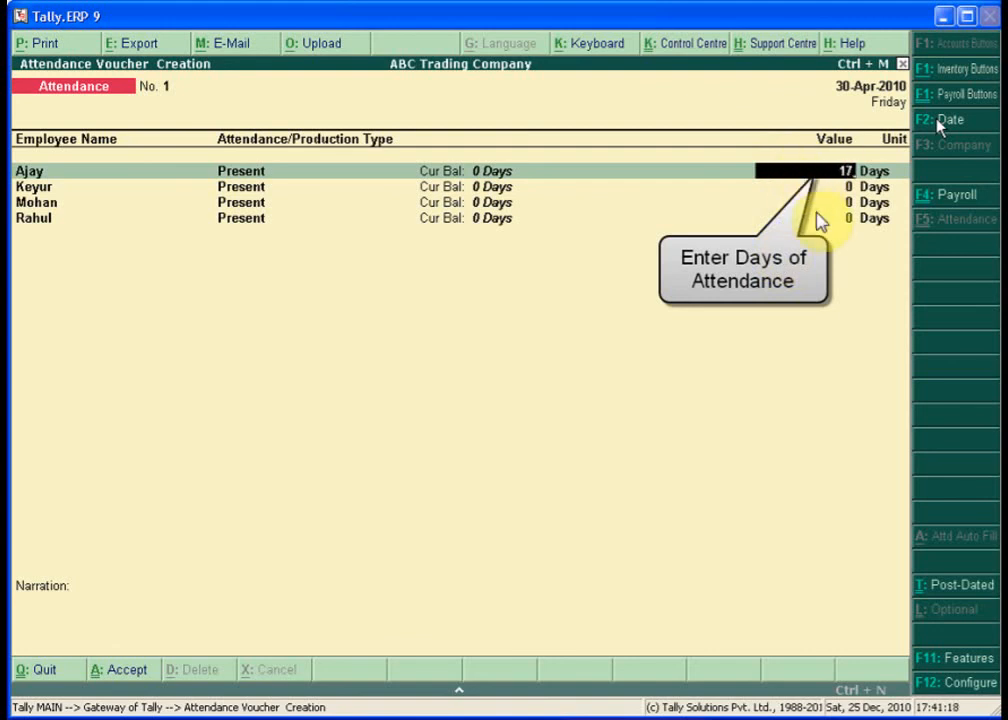
key(Return)
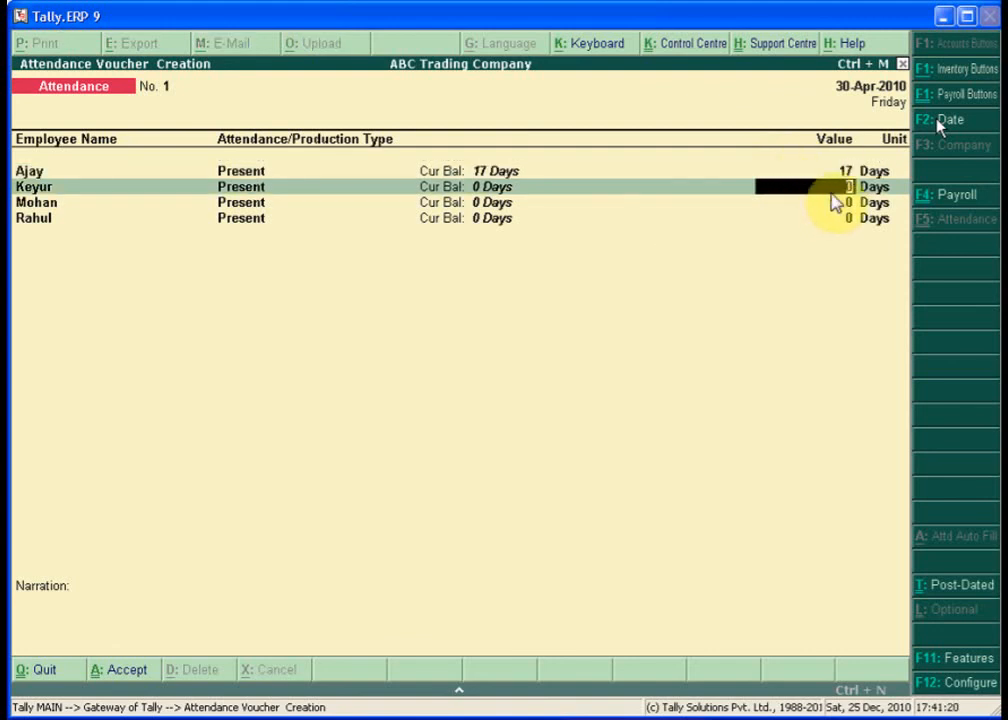
text(26)
key(Return)
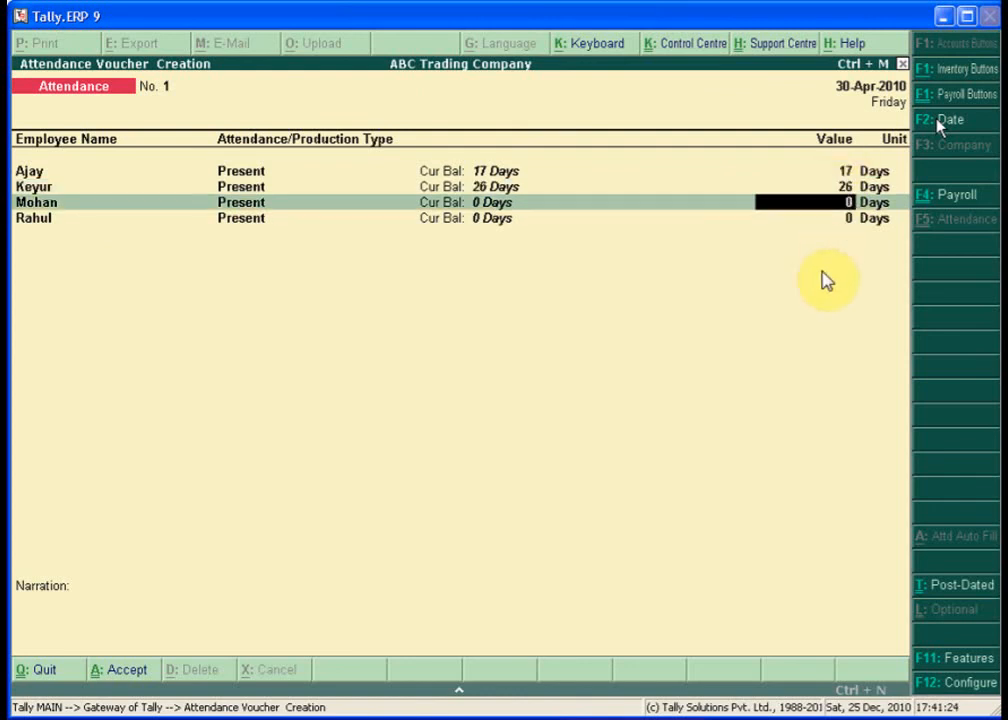
key(Return)
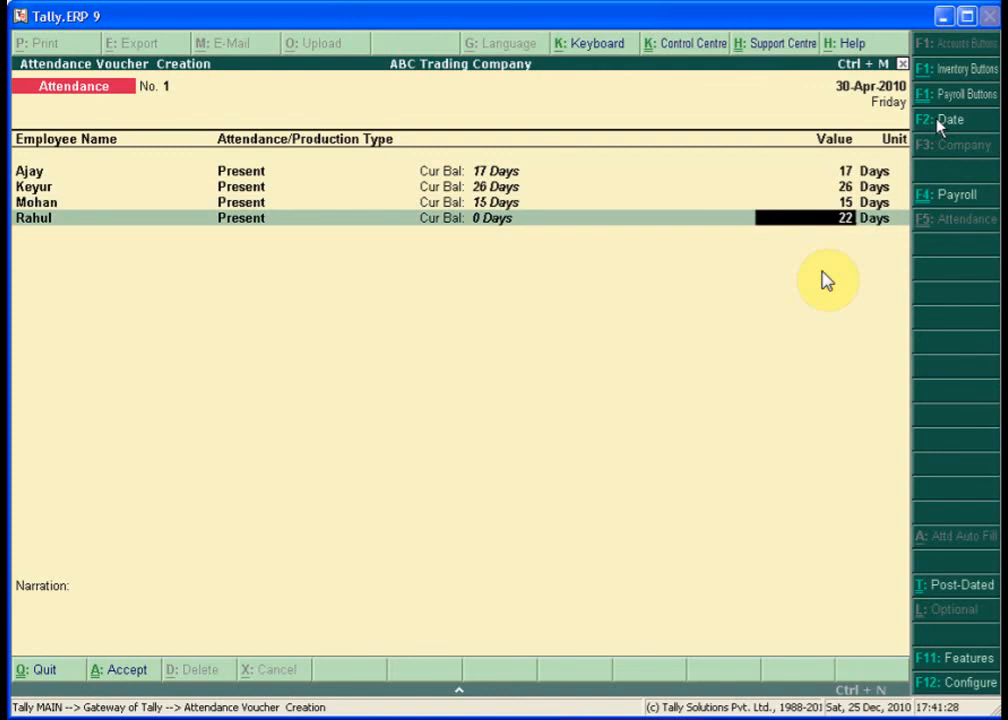
key(Return)
key(Return)
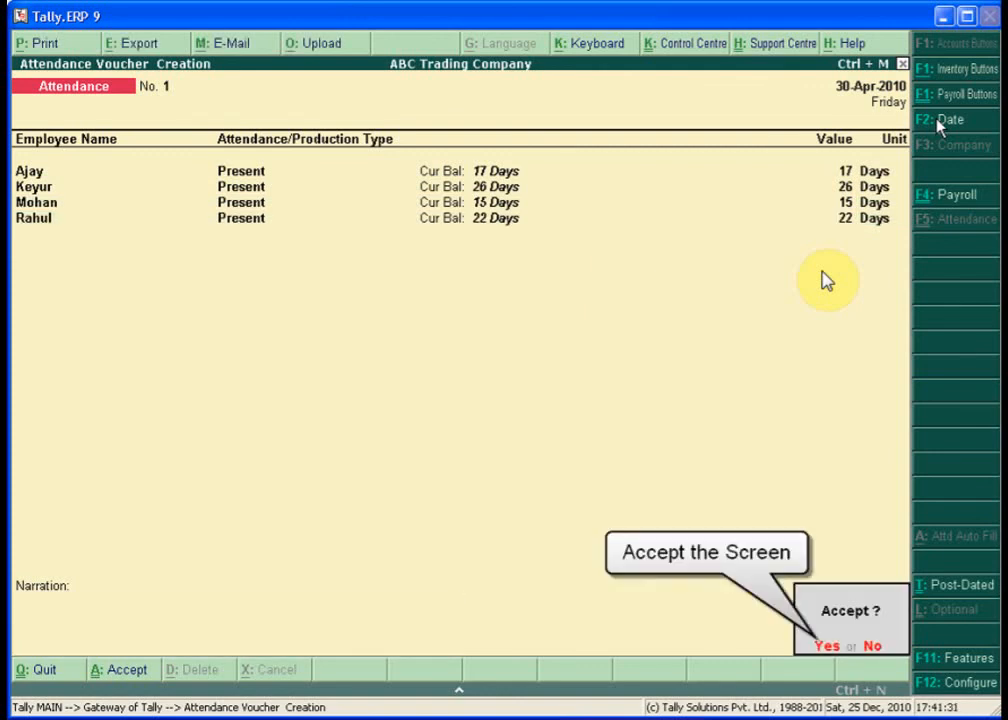
- Save the attendance voucher and quit back to the Gateway of Tally
key(Return)
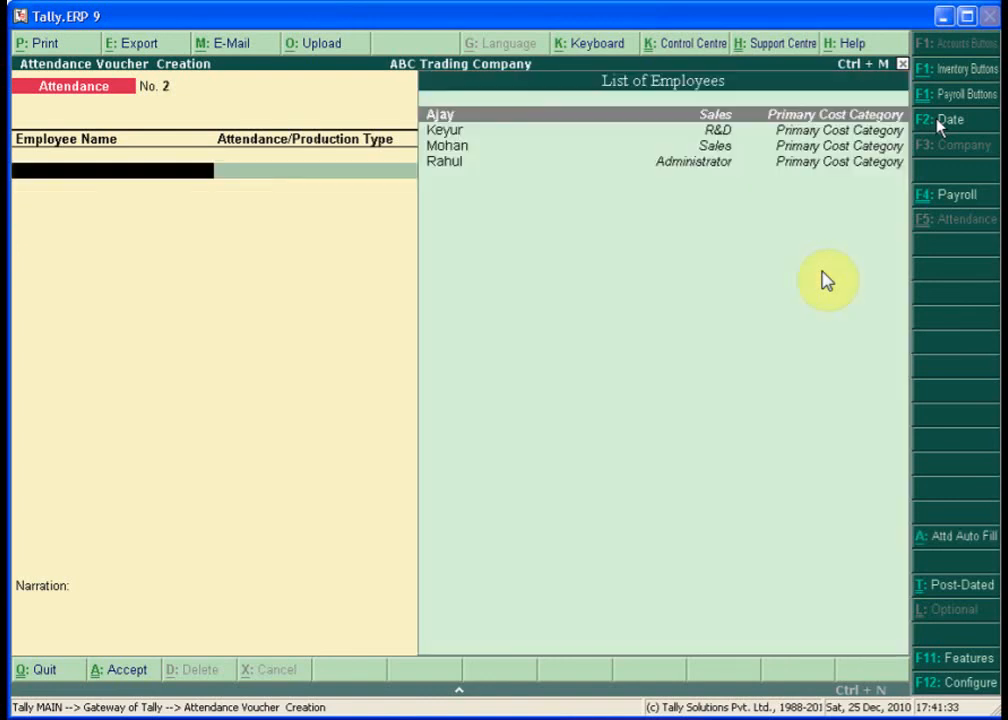
key(Escape)
key(Return)
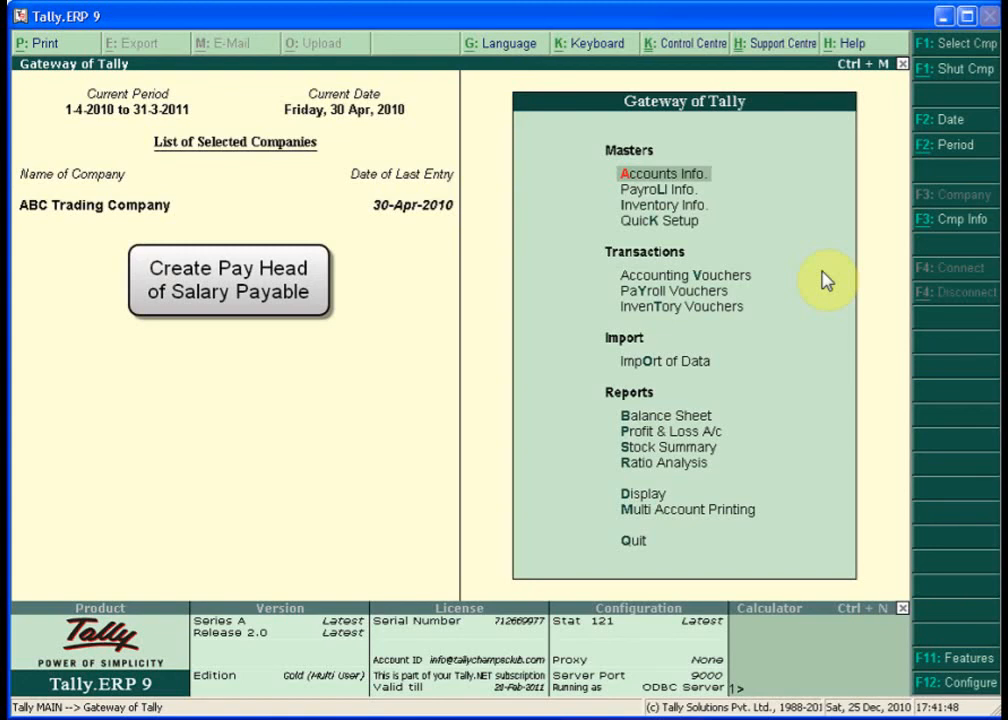
- Go to Payroll Info, then Pay Heads, then Create for a blank Pay Head Creation form
key(Down)
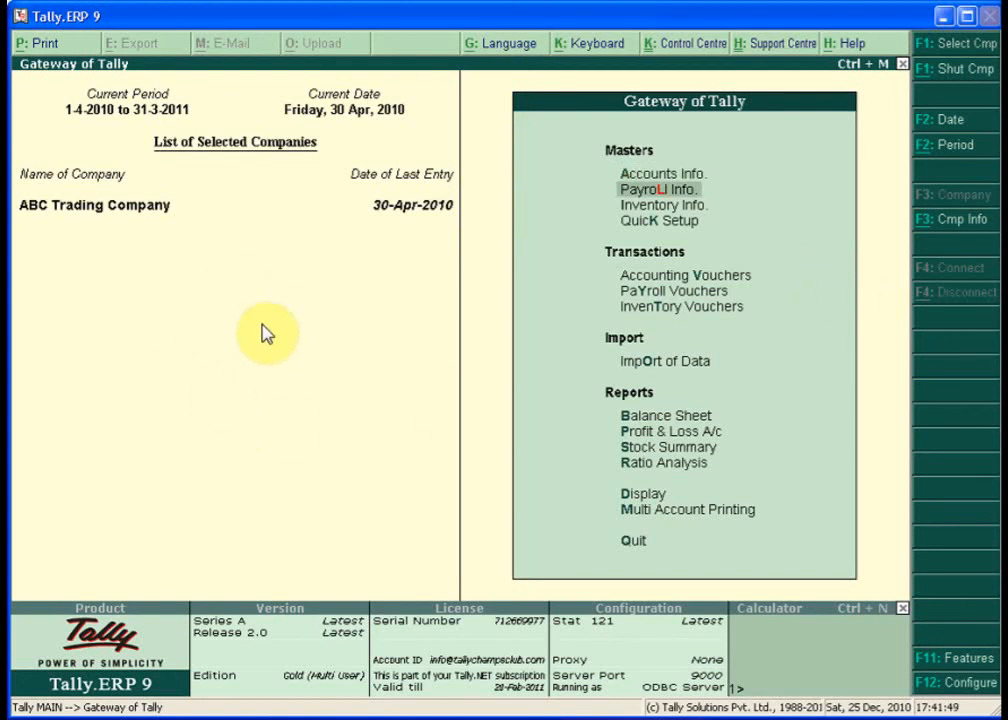
click(654, 190)
key(Down)
key(Down)
key(Down)
key(Down)
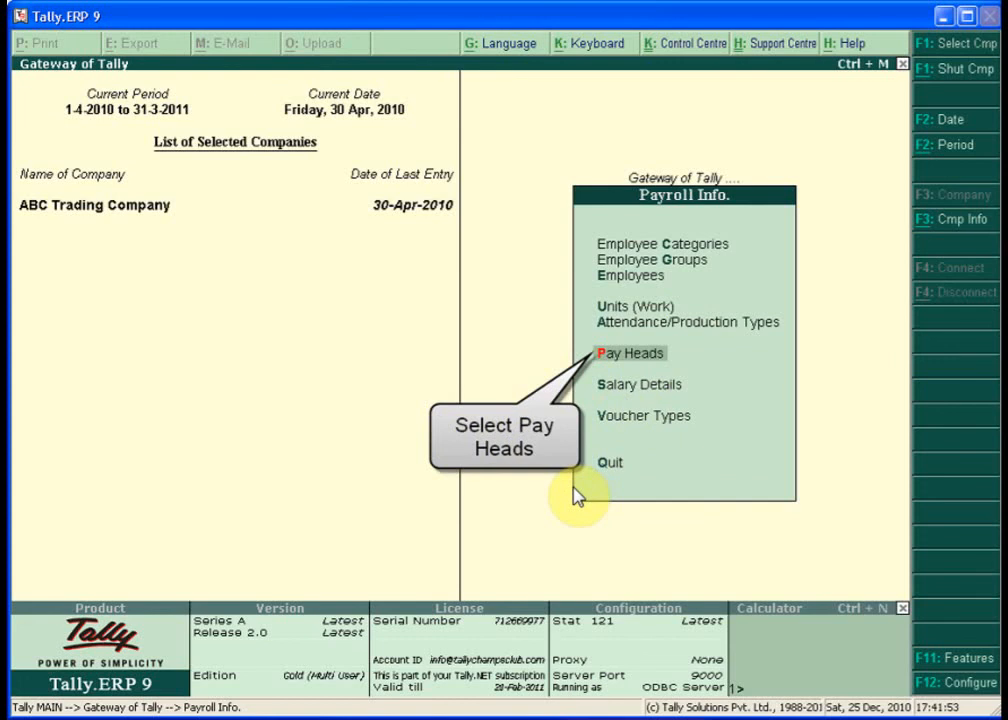
key(Return)
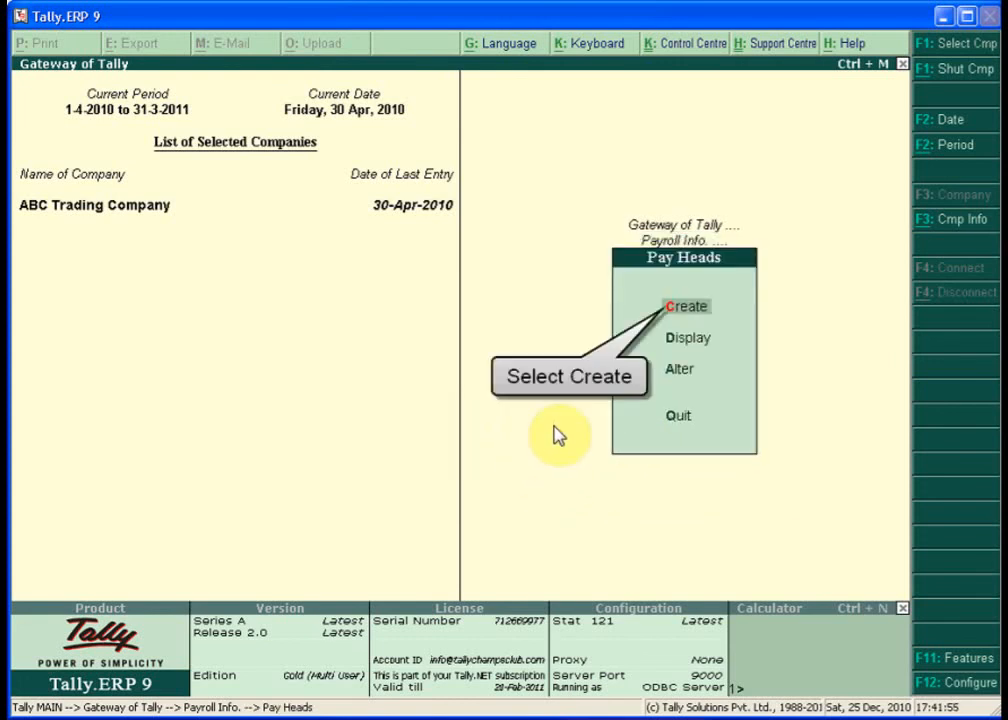
key(Return)
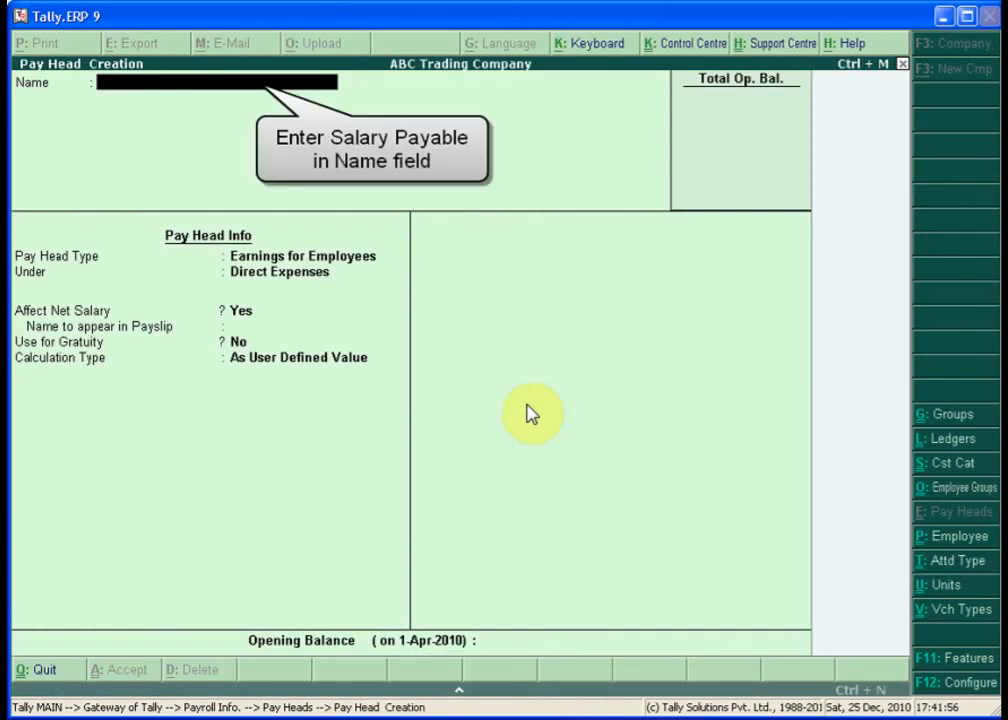
- Save a Salary Payable pay head, type Not Applicable, under Current Liabilities
text(Salary Payable)
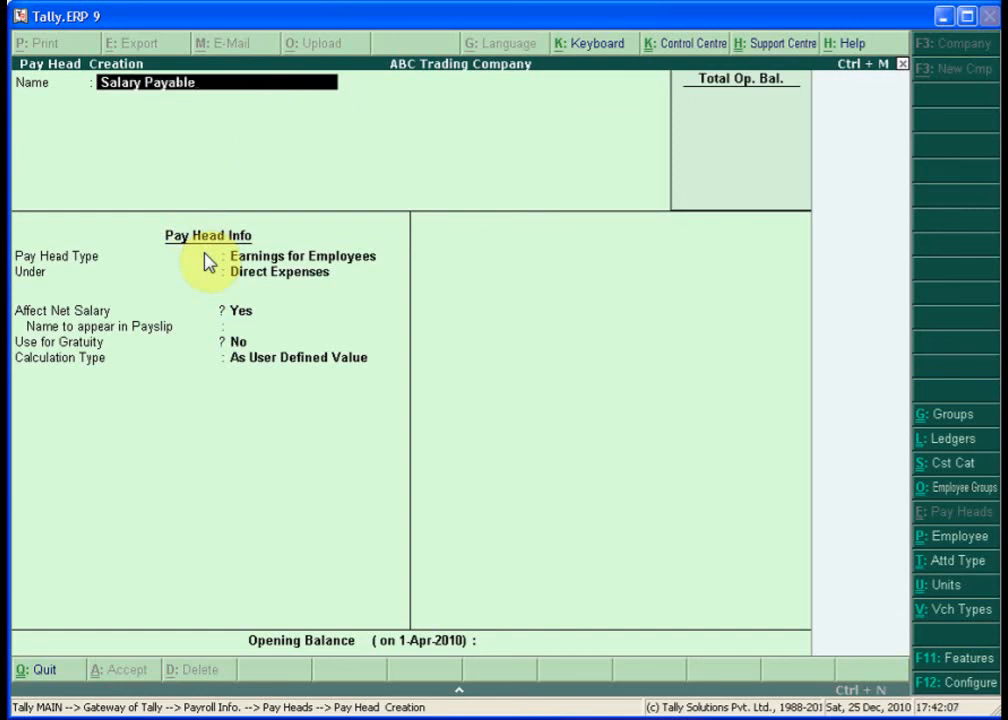
key(Return)
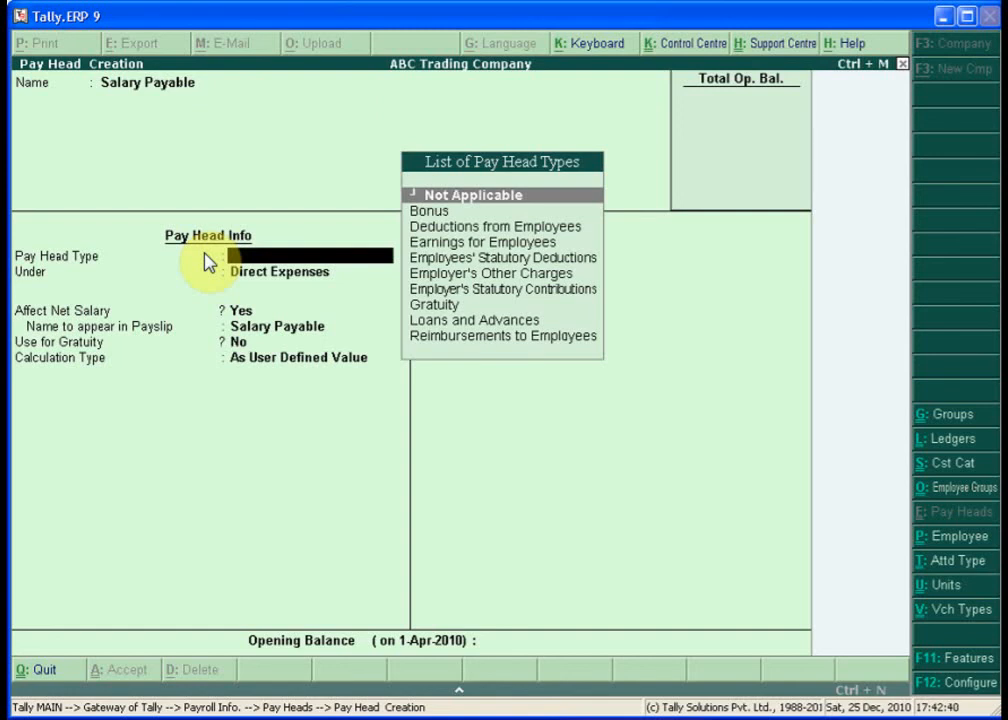
key(Return)
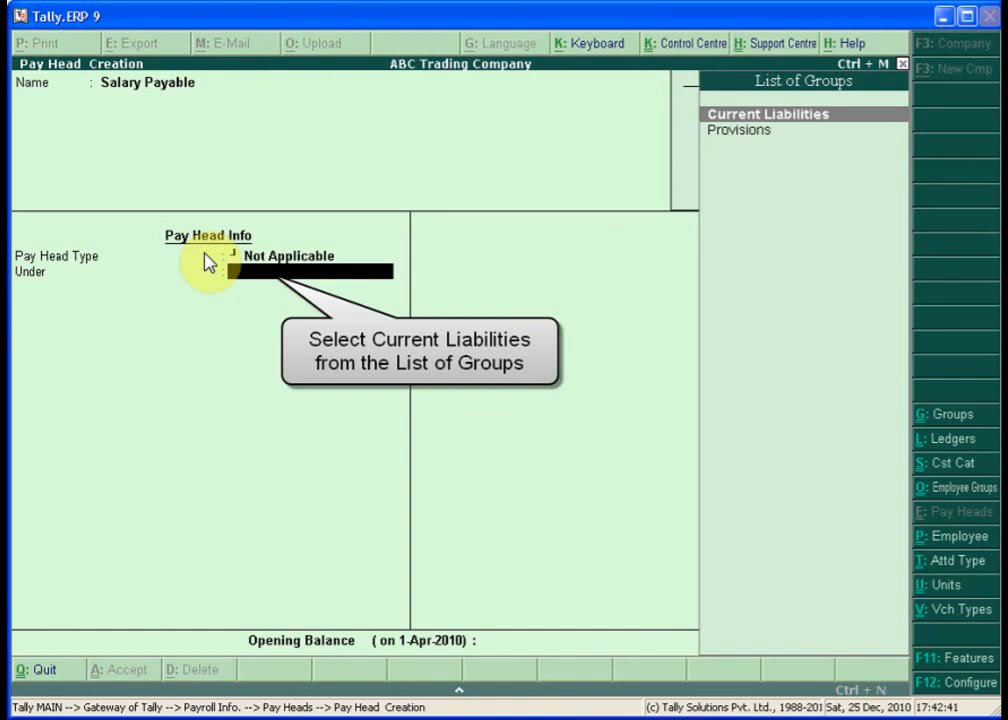
key(Return)
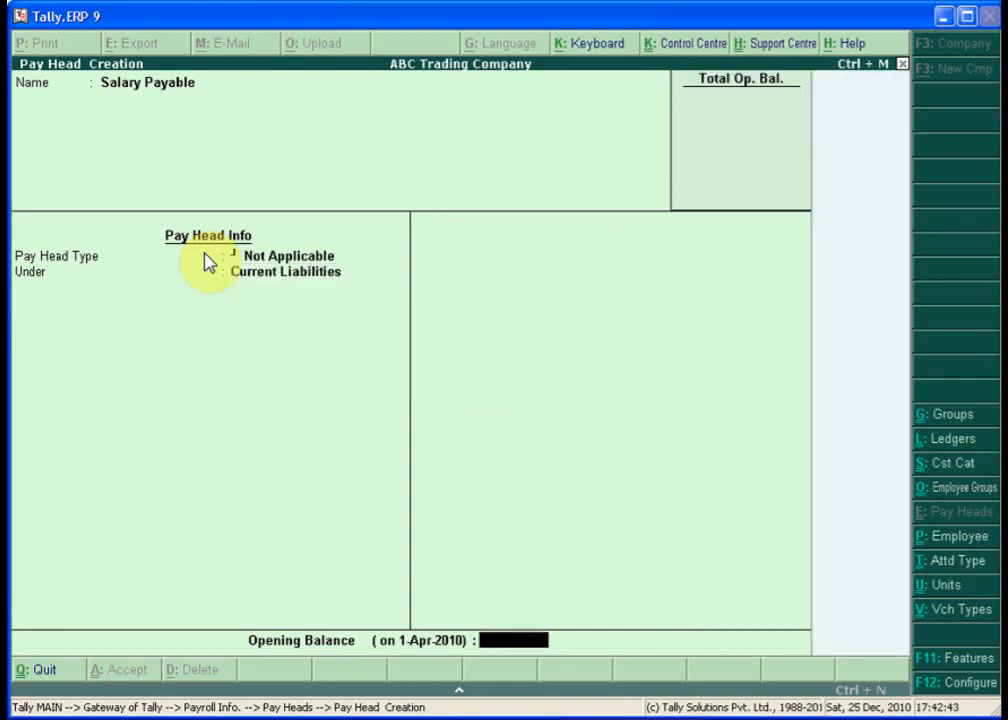
key(Return)
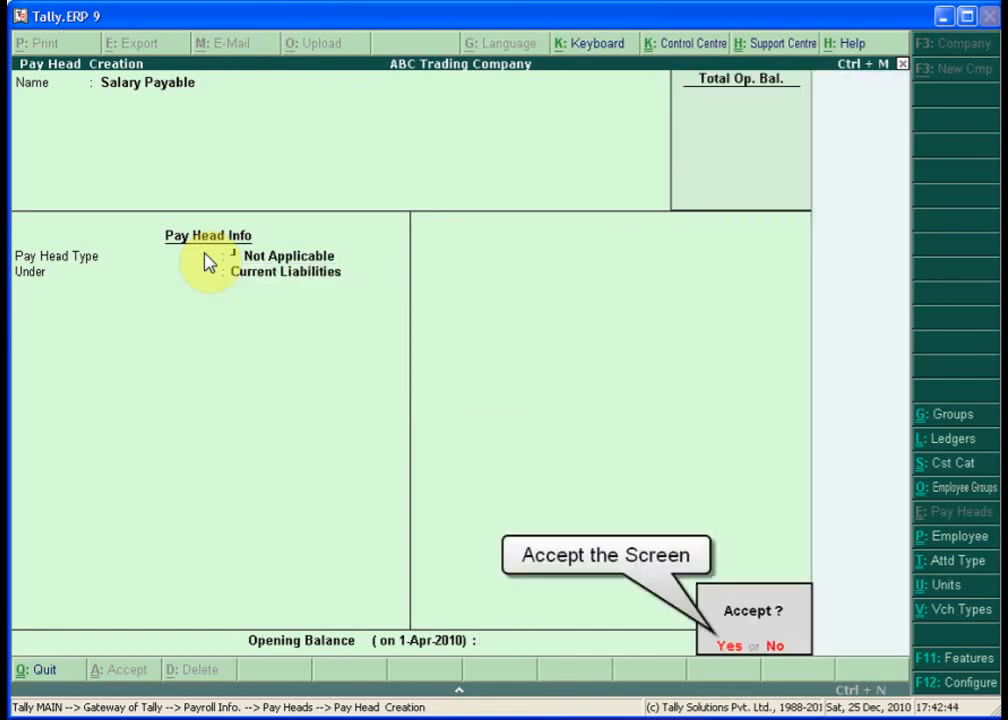
key(Return)
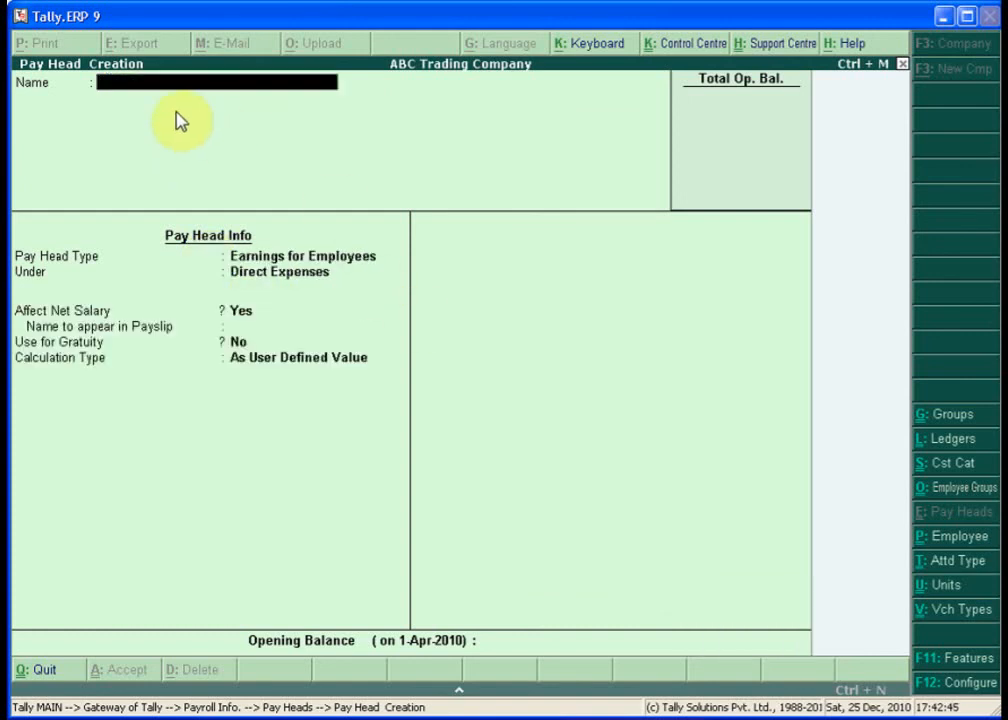
- Quit pay head creation and return to the Gateway of Tally
key(Escape)
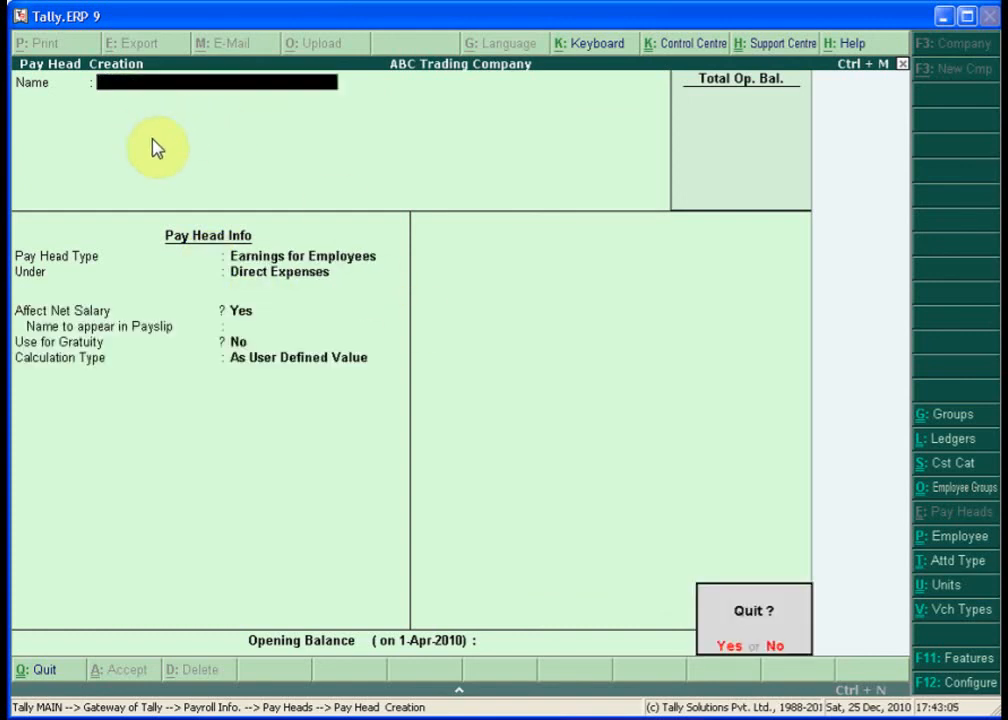
key(y)
key(Escape)
key(Escape)
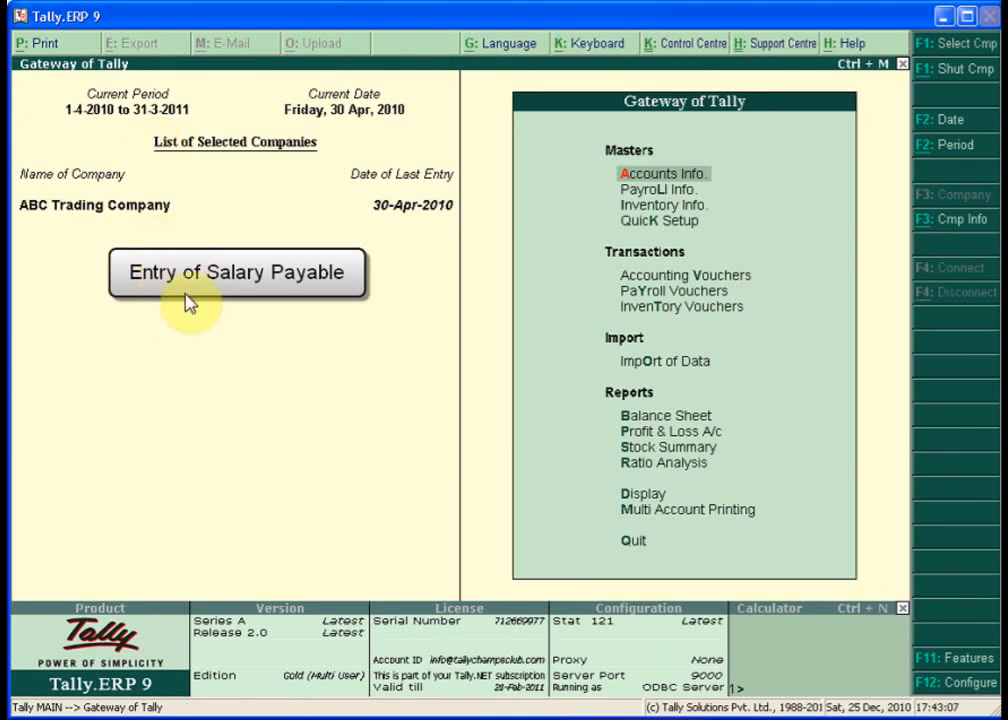
- Switch voucher entry to a Payroll voucher dated 31-05-2010
key(Down)
key(Down)
key(Down)
key(Down)
key(Down)
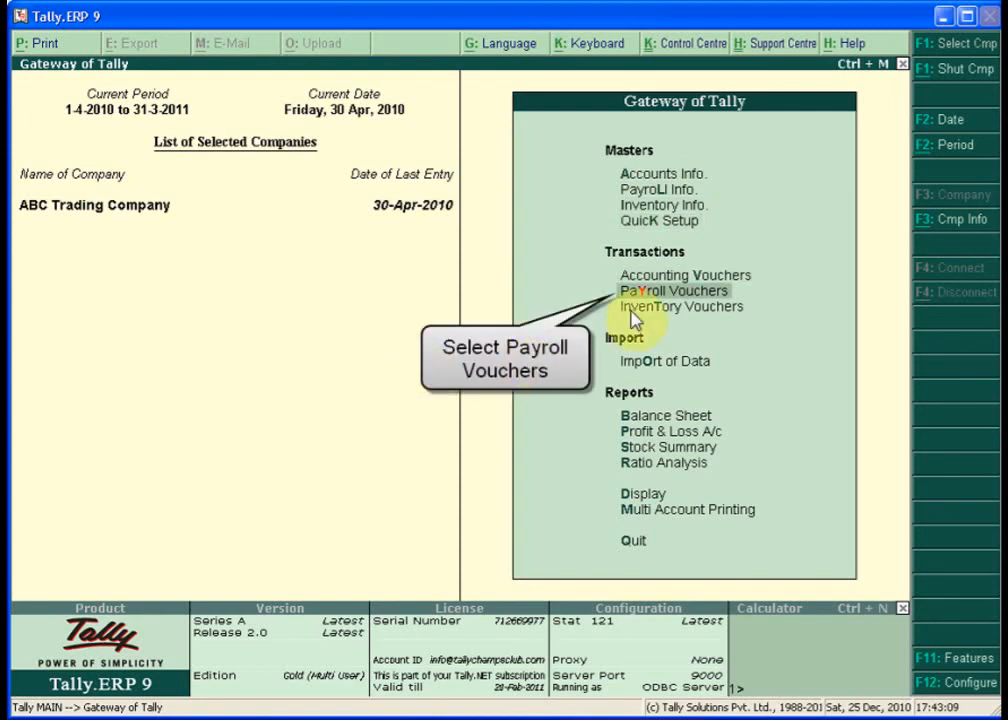
key(Return)
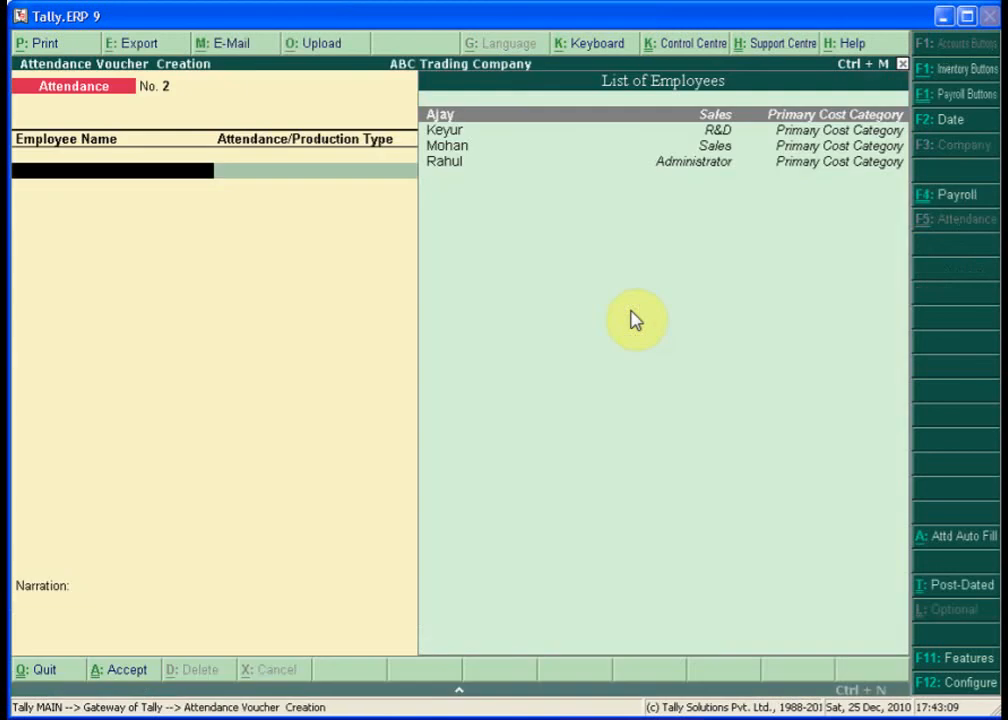
click(928, 200)
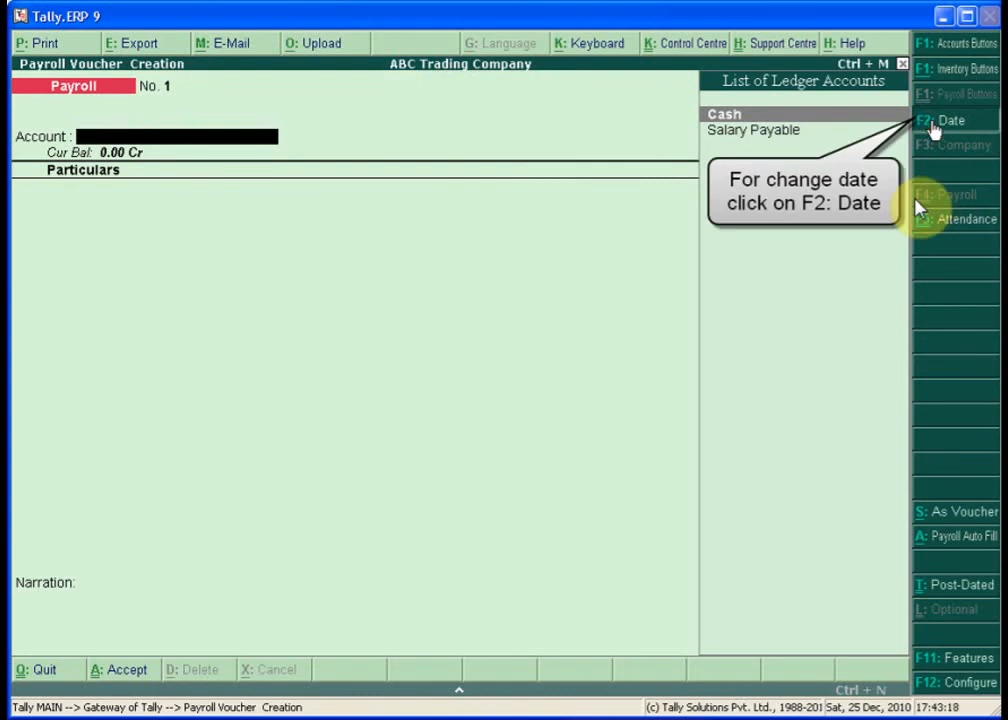
click(932, 125)
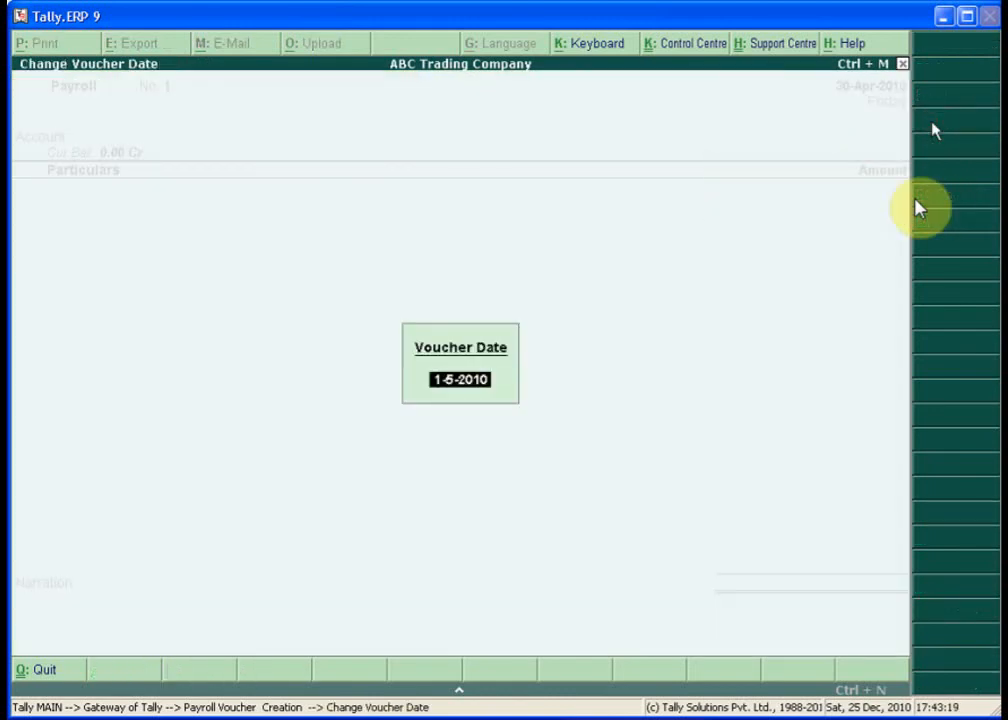
text(31-05-2010)
key(Return)
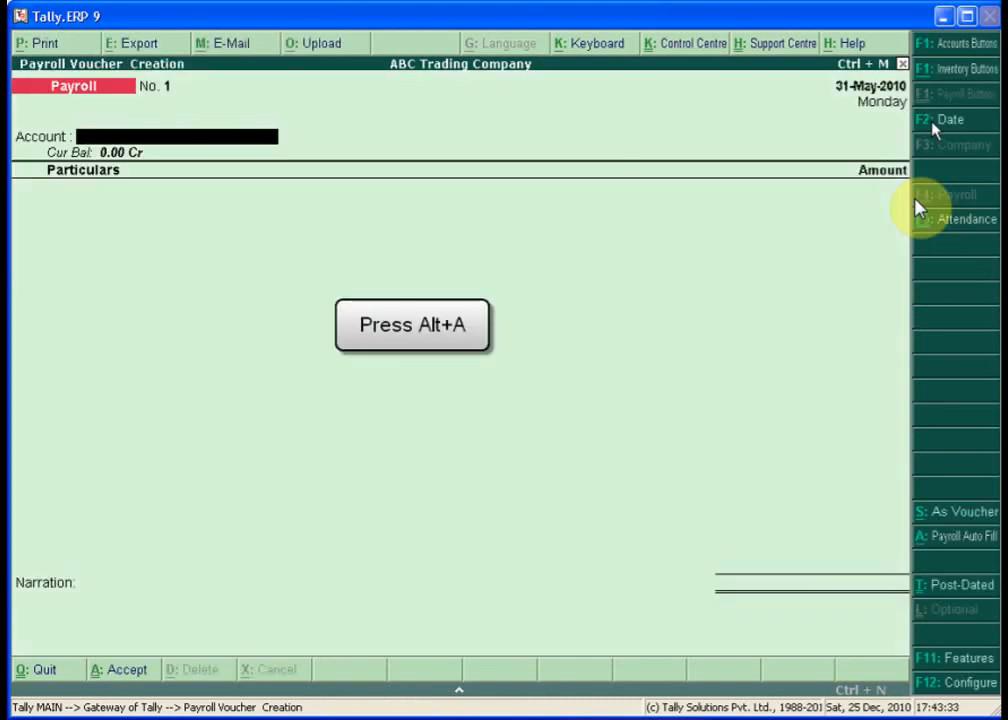
key(alt+a)
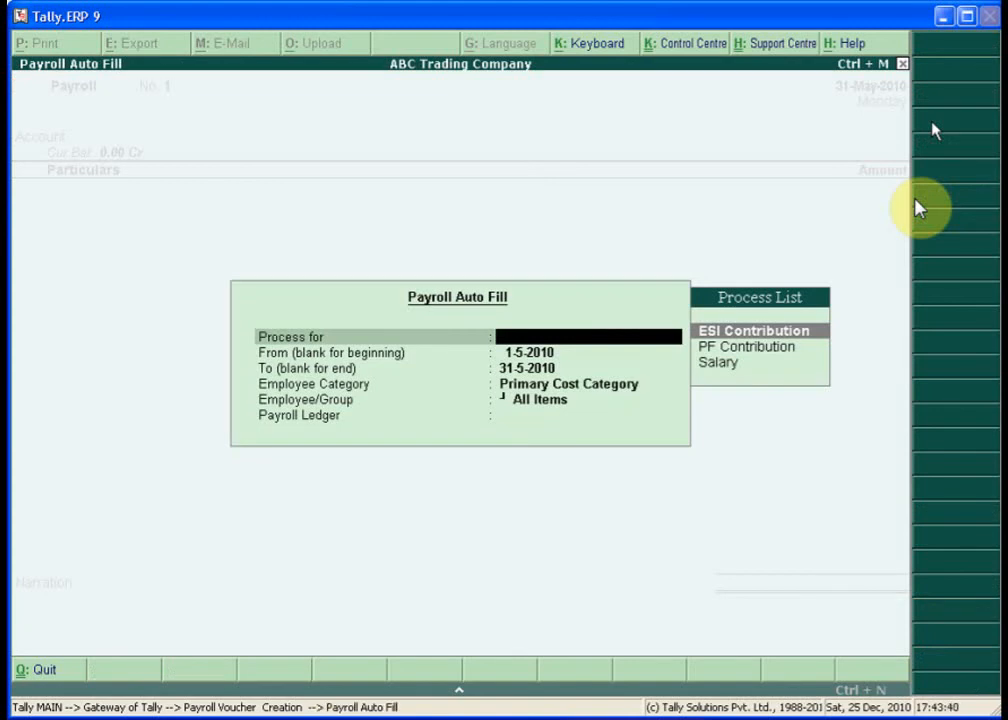
- Auto-fill Salary from 1-5-2010 to 31-5-2010 for All Items, with Salary Payable as payroll ledger
key(Down)
key(Down)
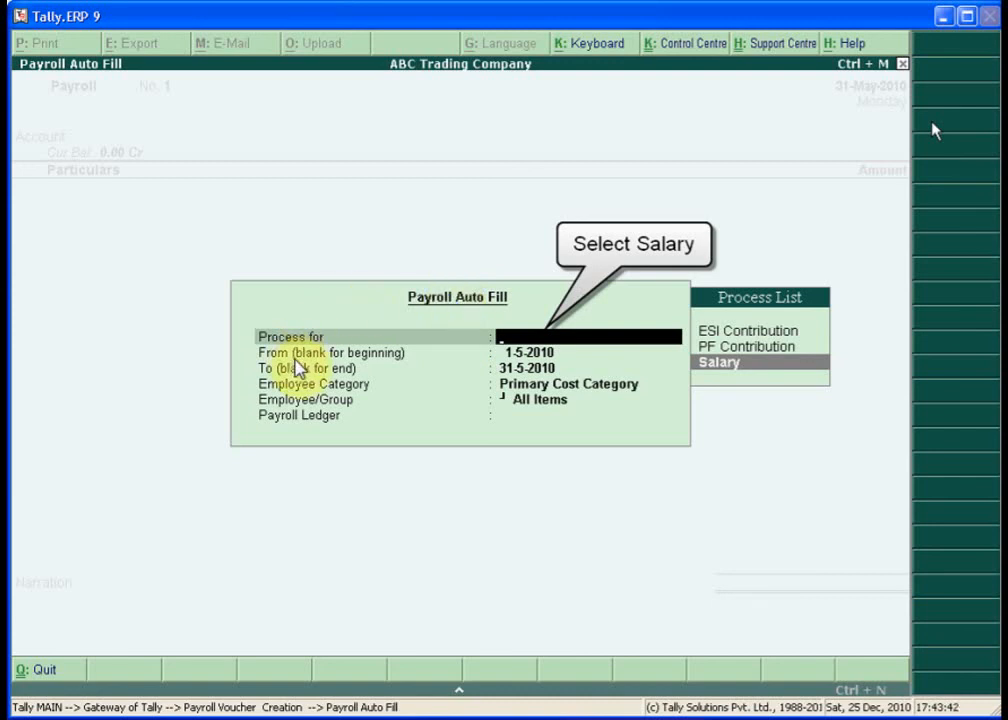
key(Return)
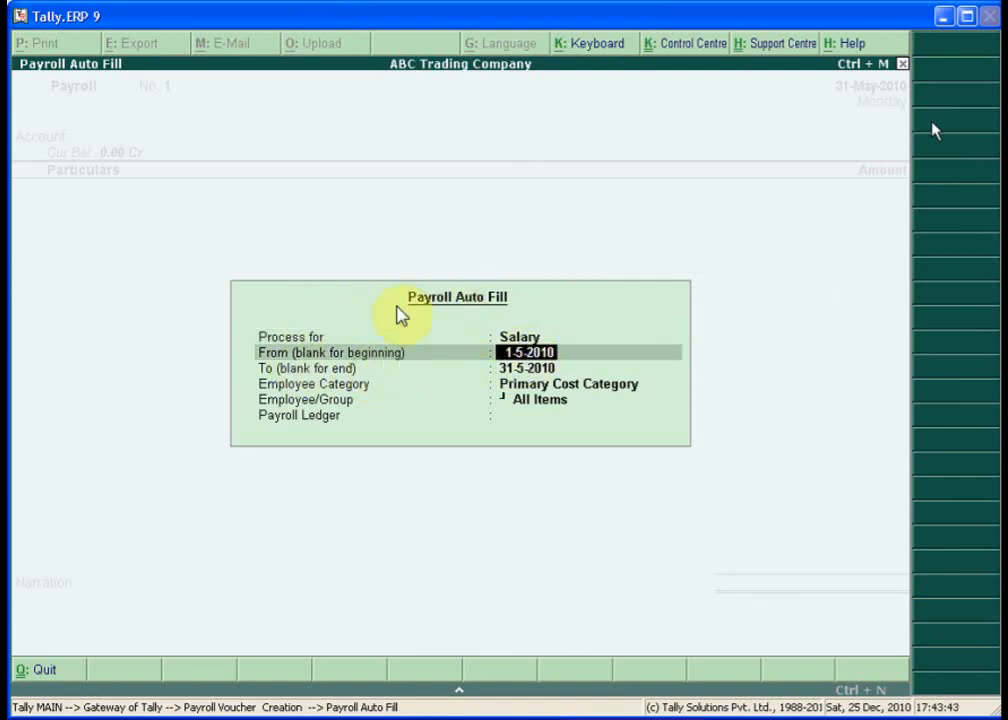
key(Return)
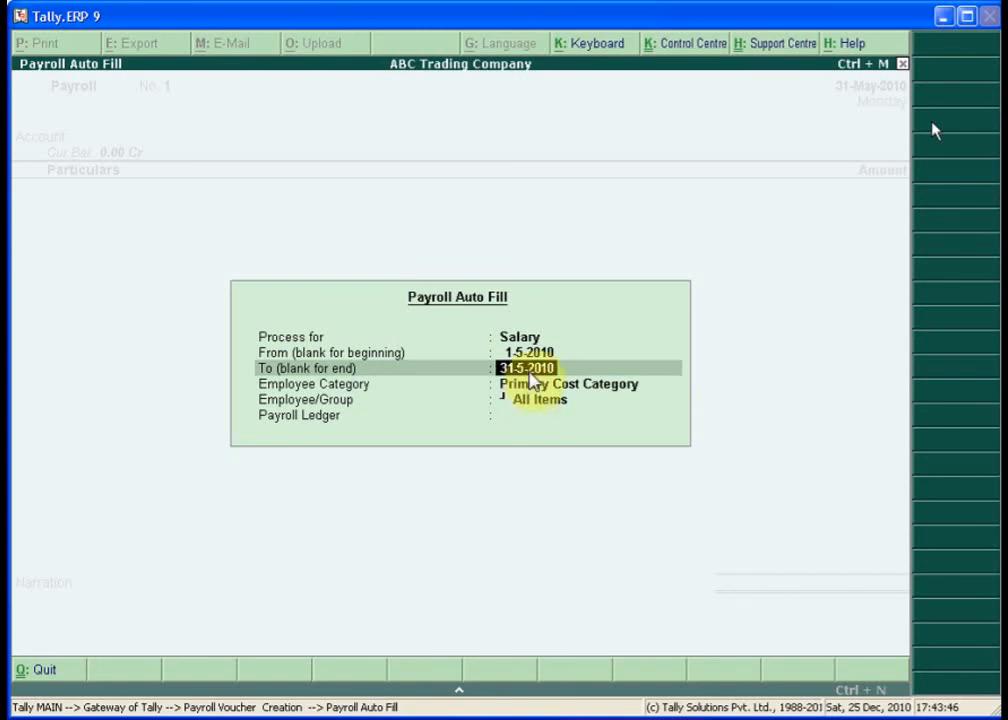
key(Return)
key(Return)
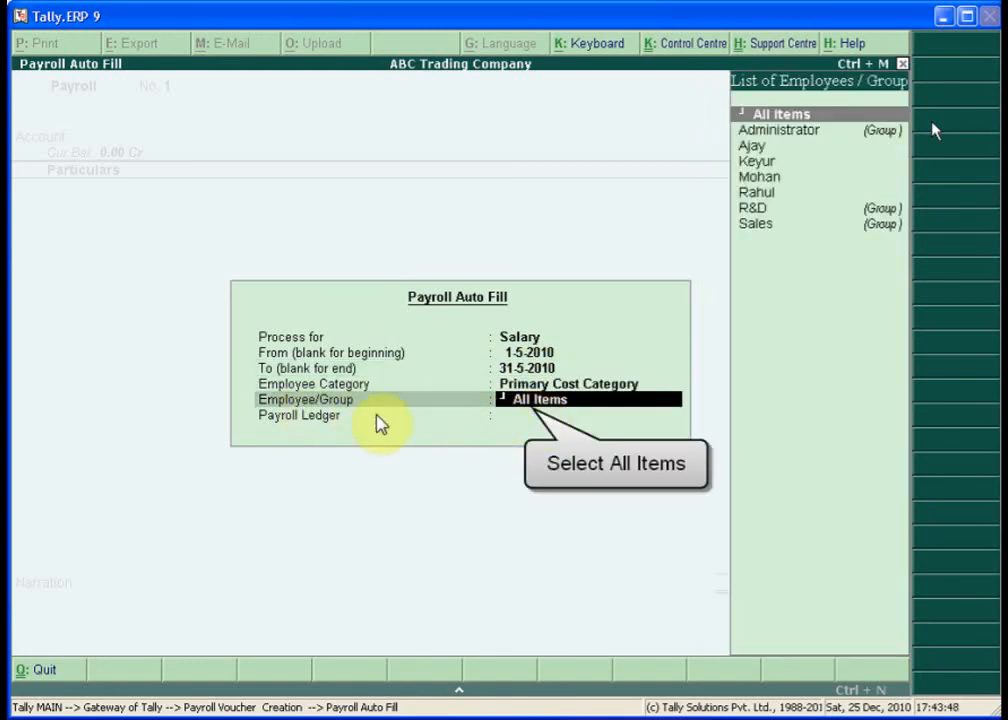
click(765, 116)
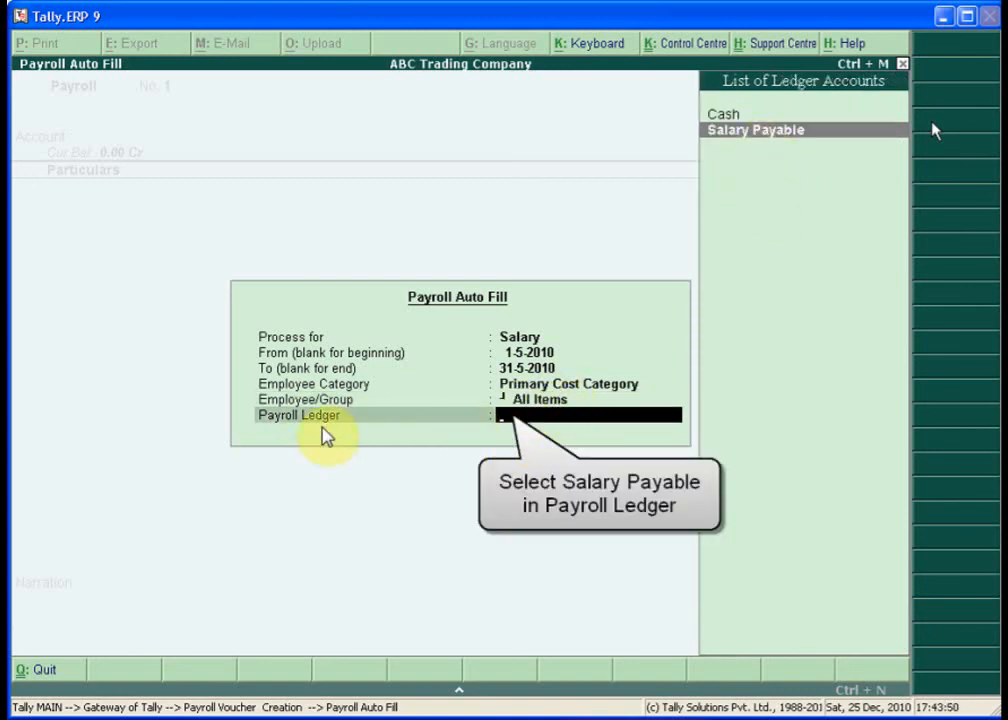
click(762, 130)
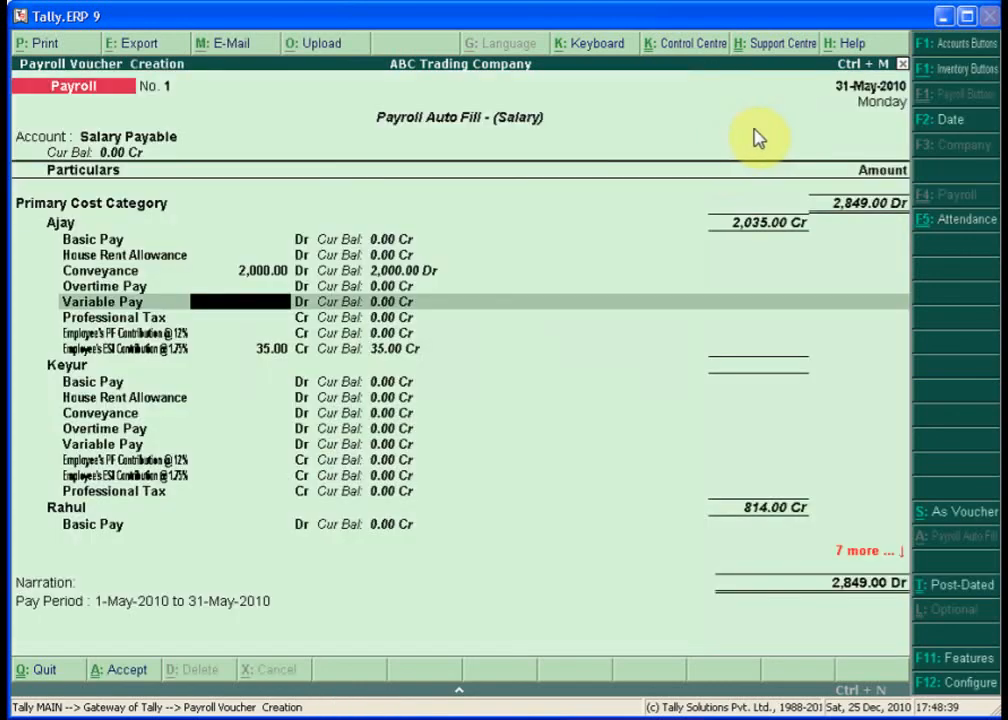
- Enter 1,200.00 as the employee's Variable Pay, making the voucher total 3,951.00 Dr
text(1200)
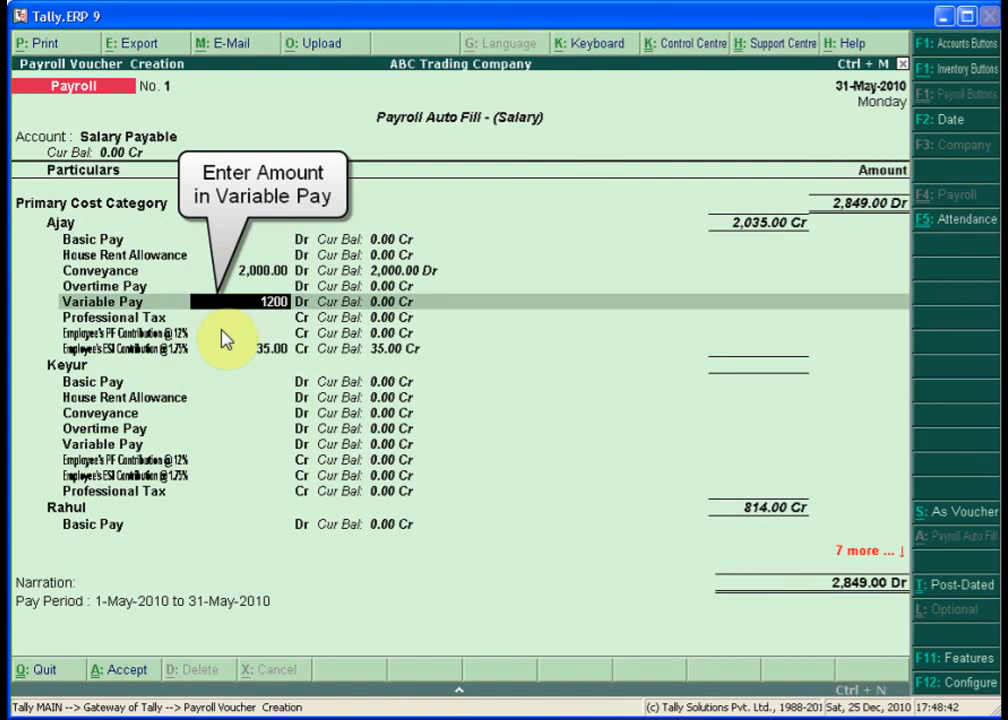
key(Return)
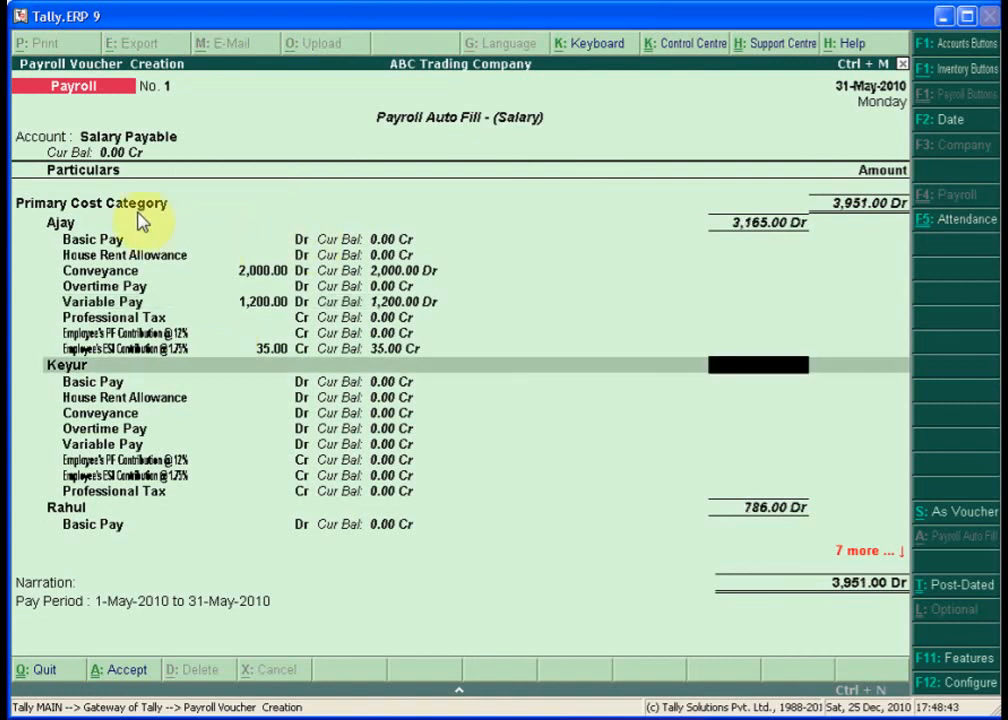
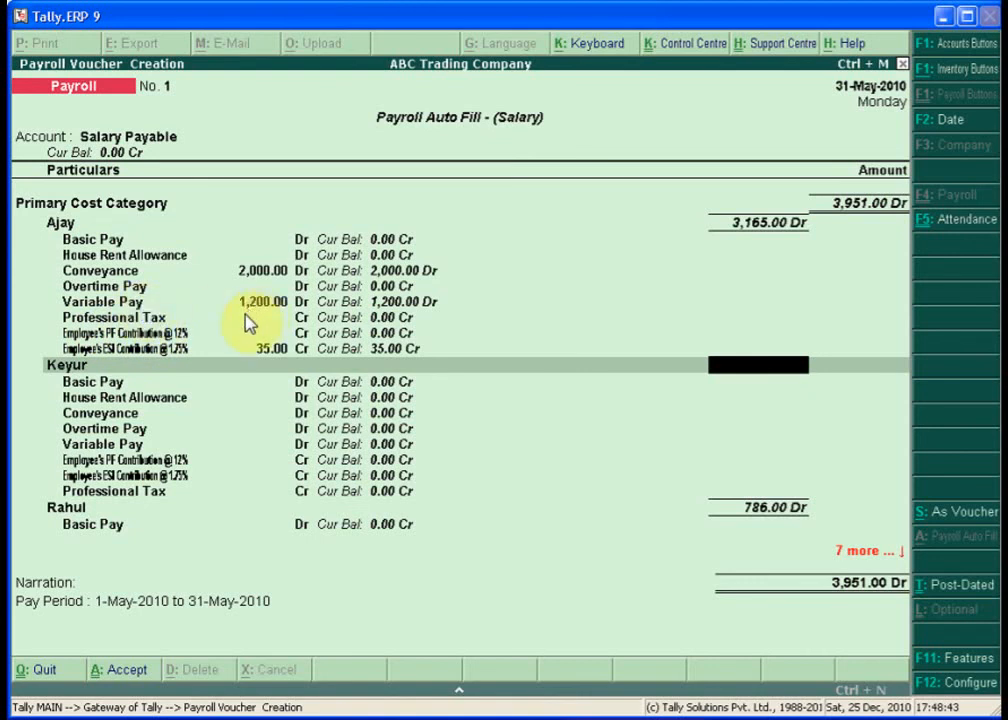
- Enter 500 as the last employee's Variable Pay and accept voucher No. 1 totalling 4,451.00 Dr
key(Return)
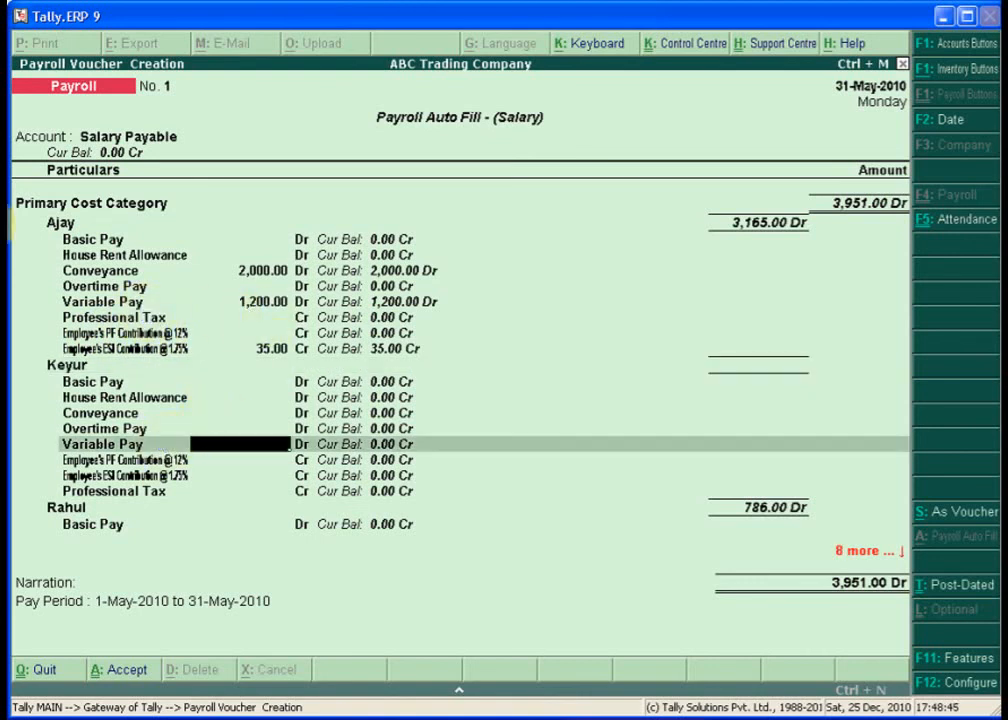
key(Return)
key(Return)
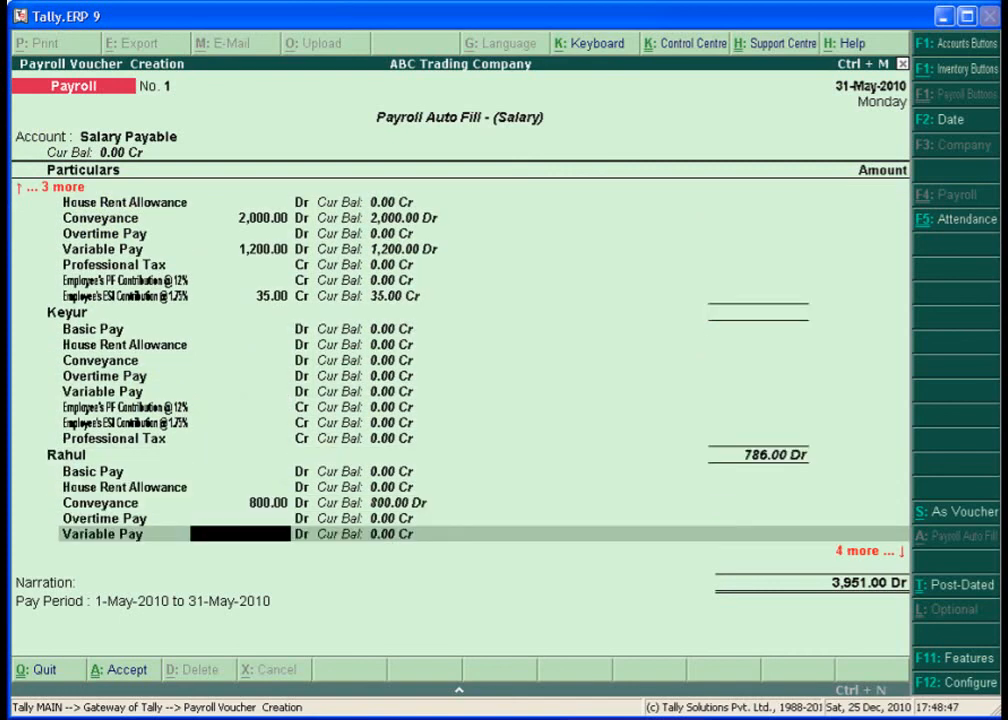
text(500)
key(Return)
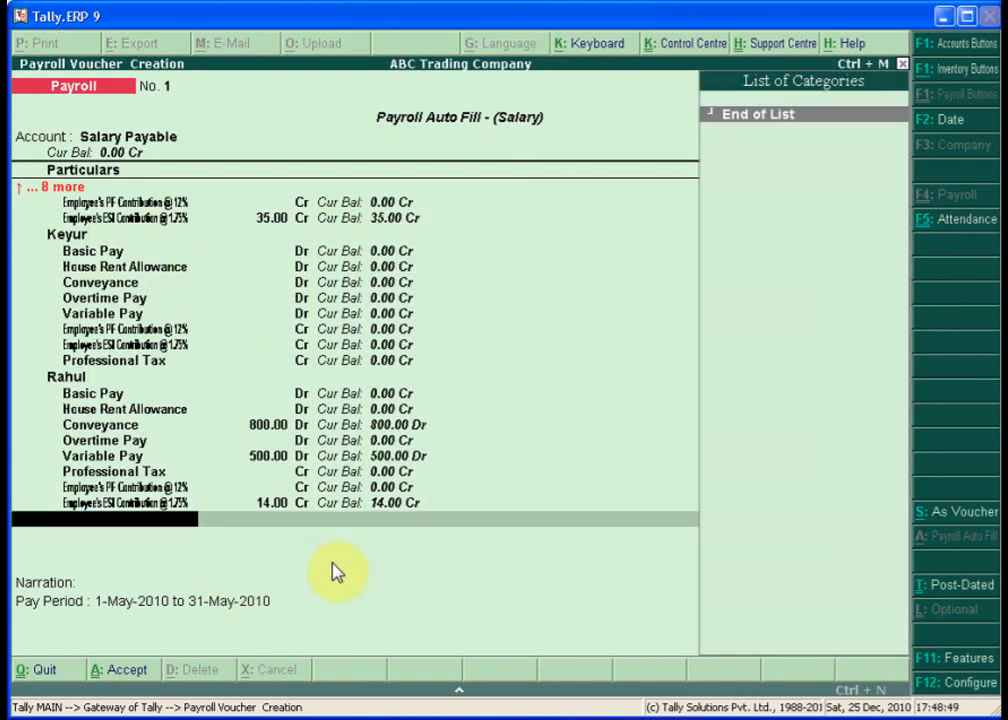
key(Return)
key(Return)
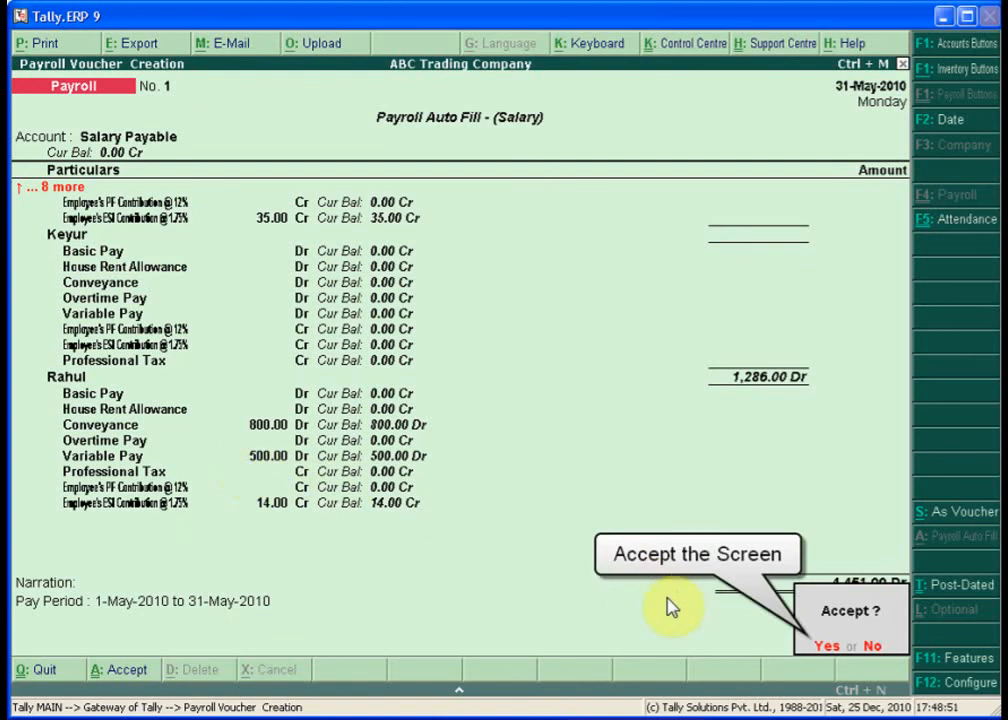
key(Return)
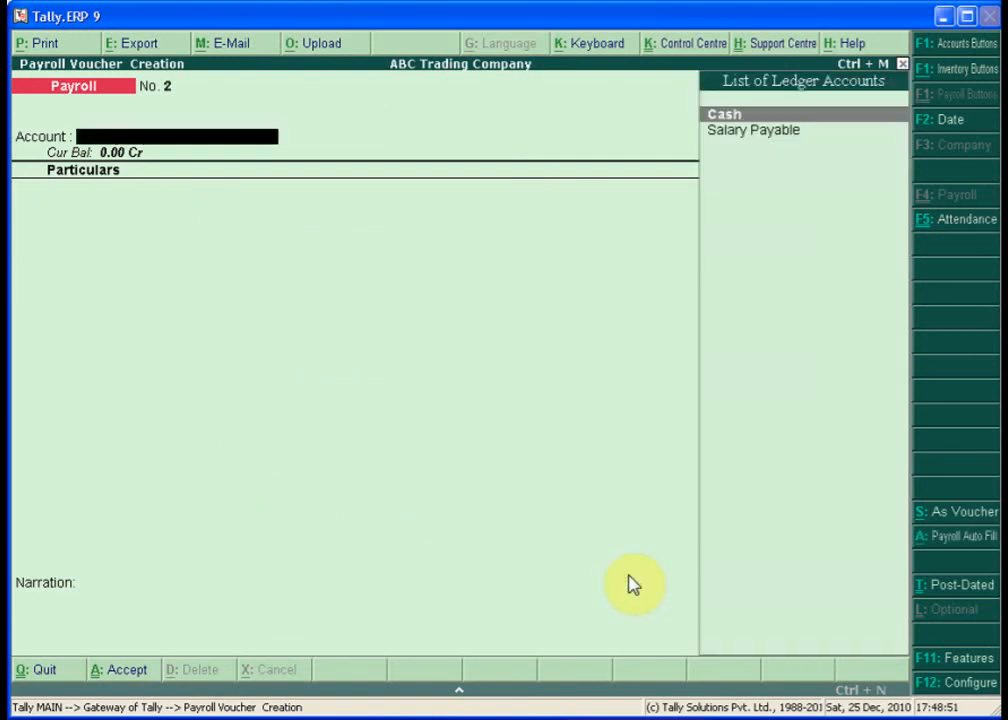
- Quit the blank Payroll voucher No. 2 and open the Display Menu
key(Escape)
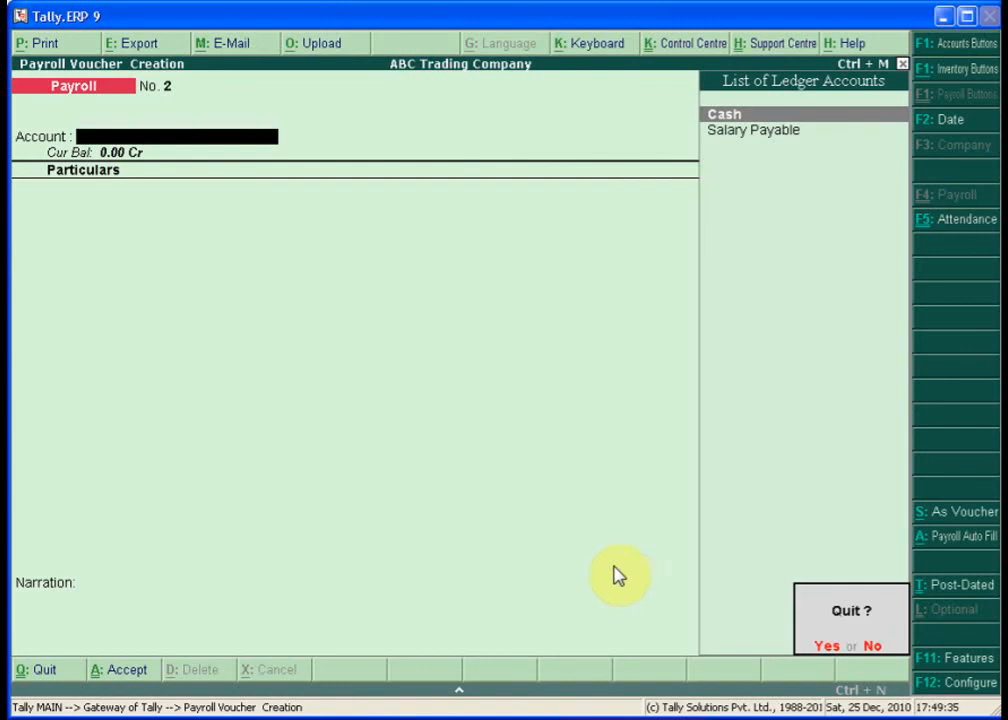
key(Return)
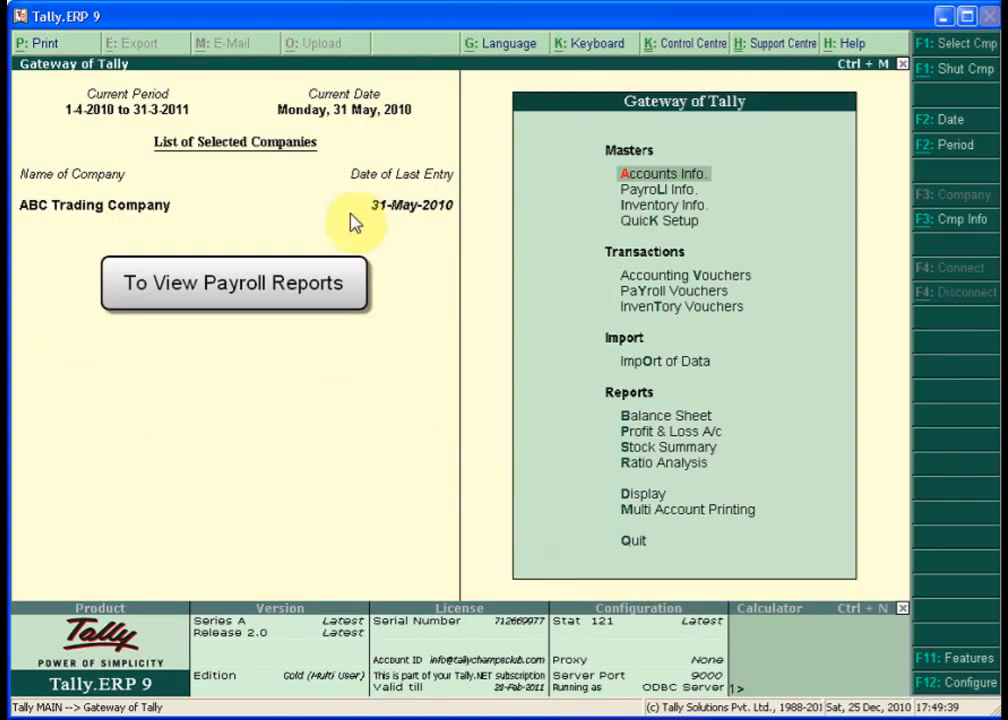
key(Down)
key(Down)
key(Down)
key(Down)
key(Down)
key(Down)
key(Down)
key(Down)
key(Down)
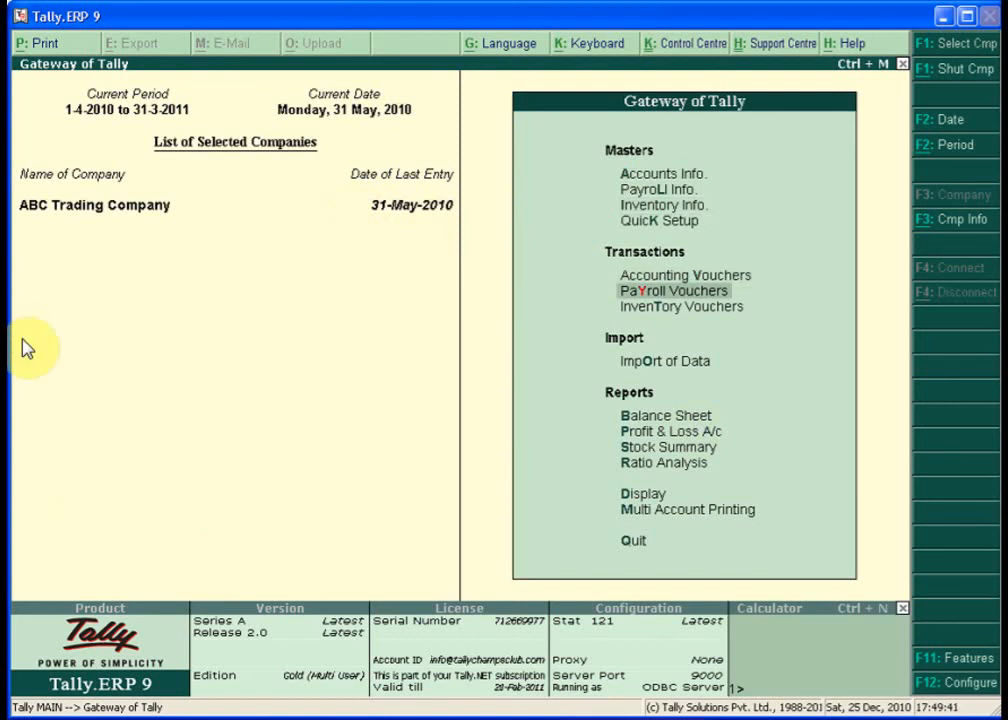
key(Down)
key(Down)
key(Down)
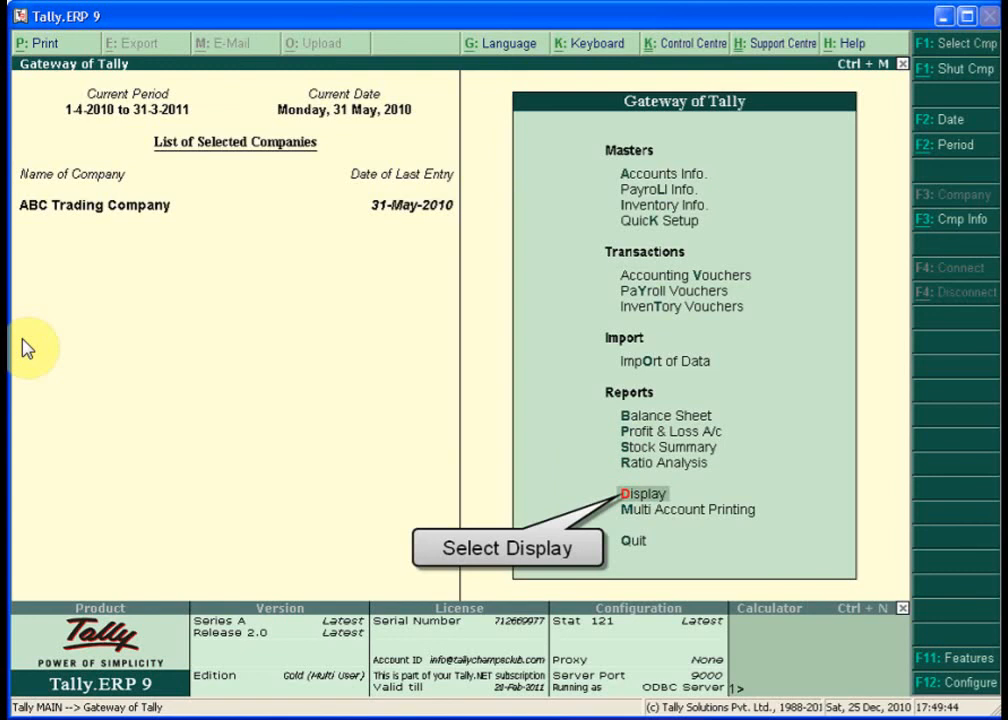
key(Return)
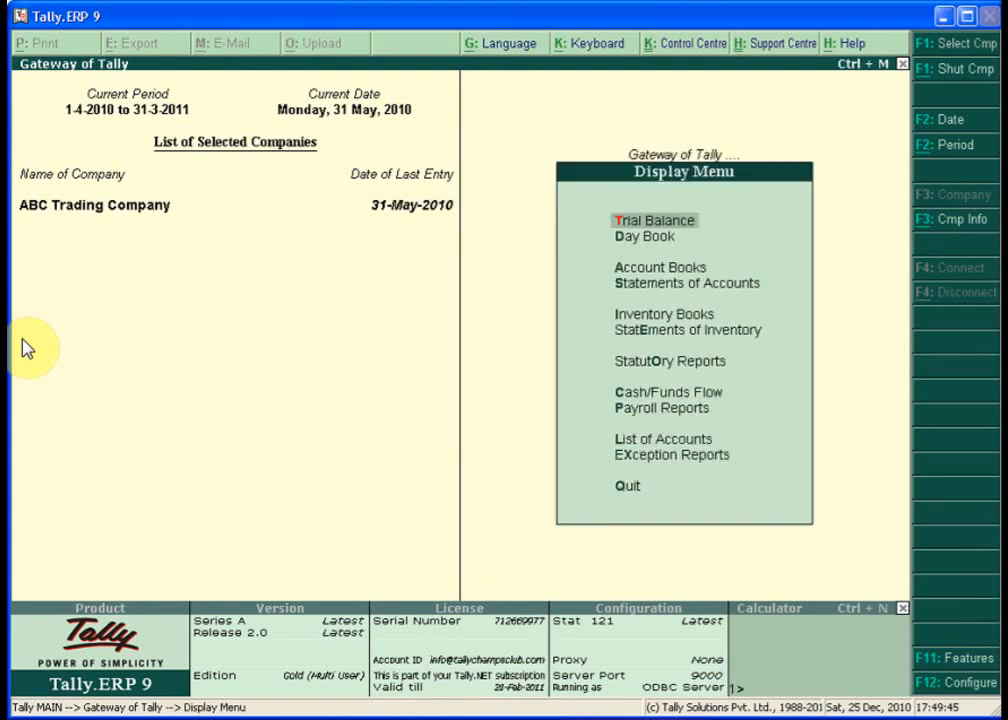
- Go through Payroll Reports, Statements of Payroll and Pay Slip to Single Pay Slip
key(Down)
key(Down)
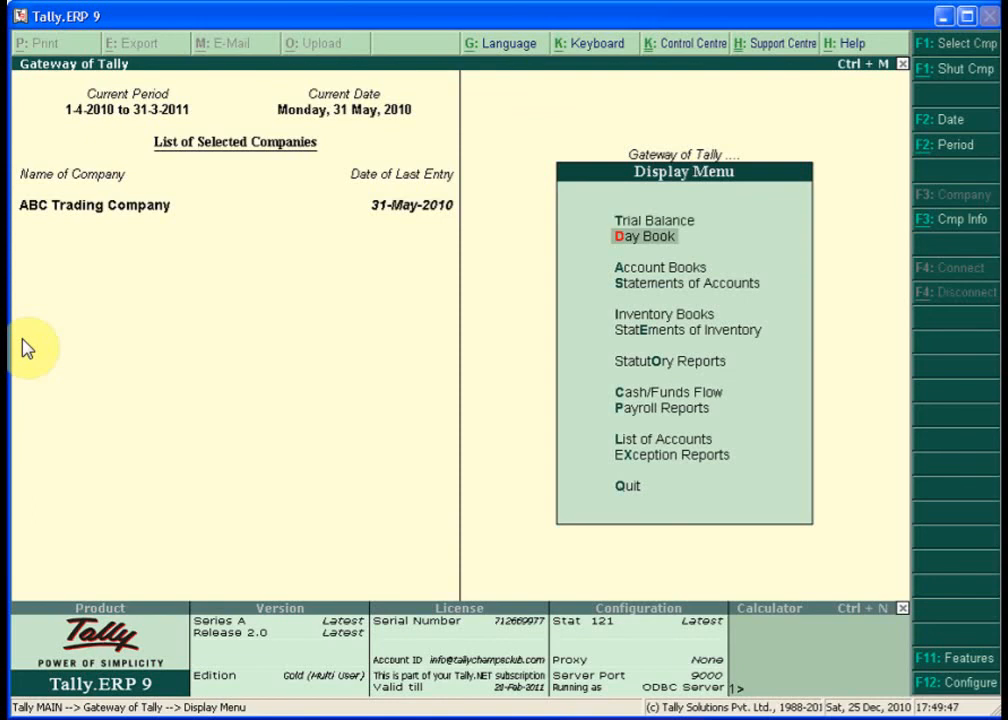
key(Down)
key(Down)
key(Down)
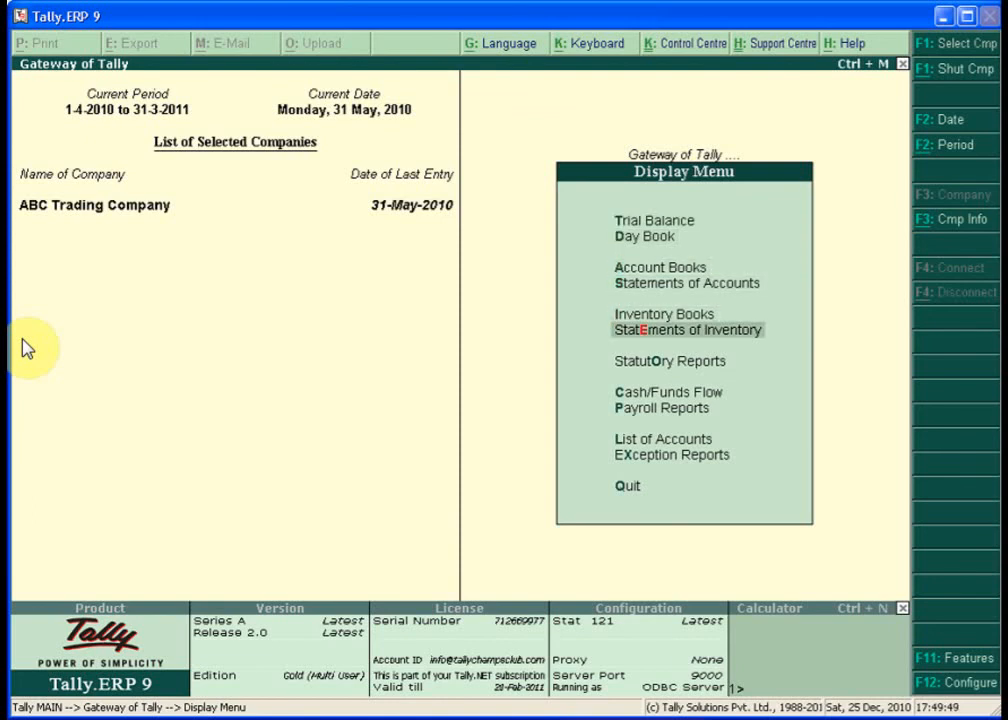
key(Down)
key(Down)
key(Down)
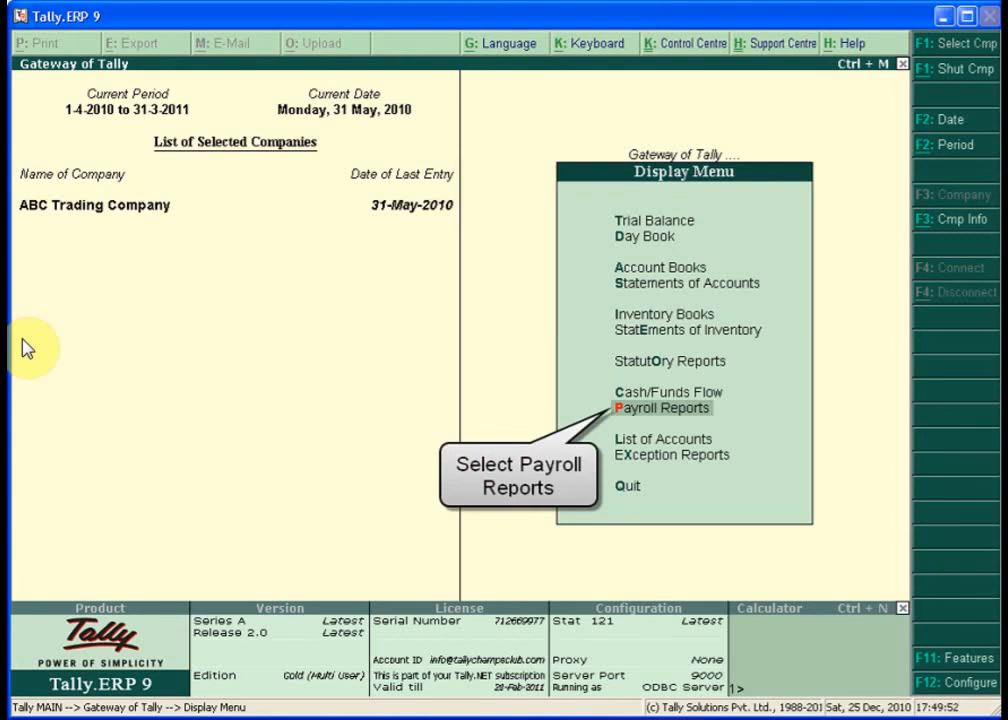
key(Return)
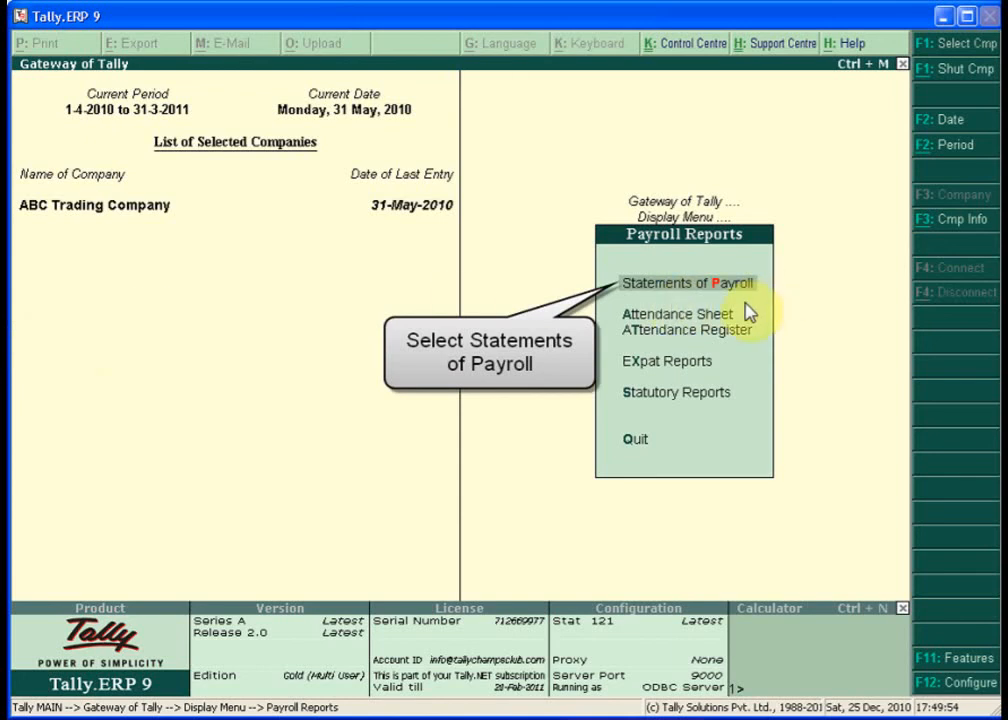
key(Return)
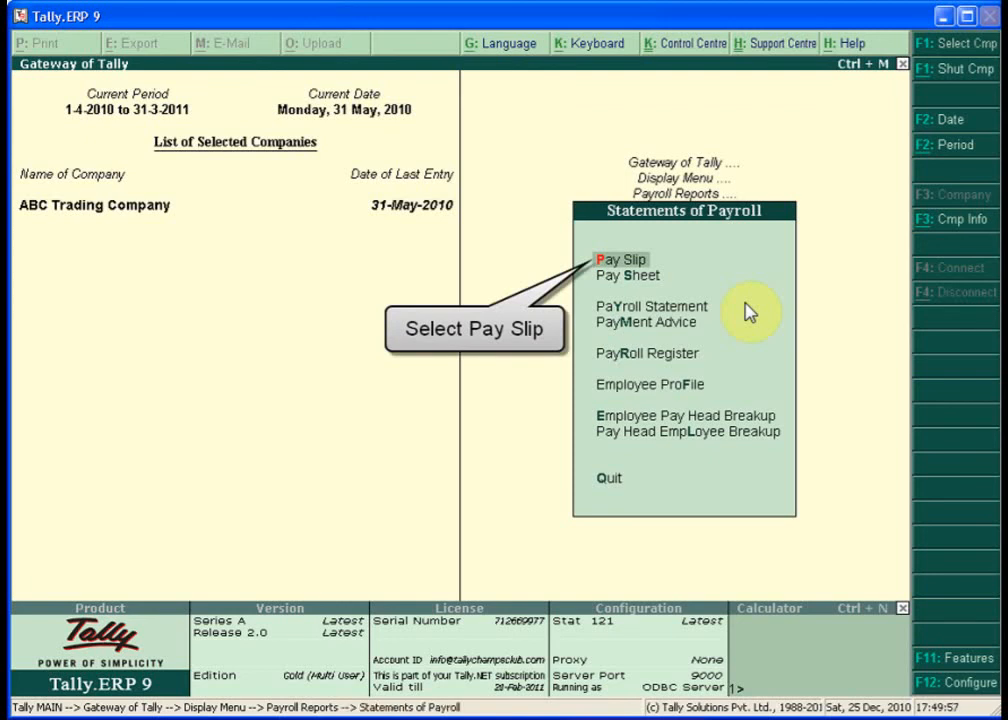
key(Return)
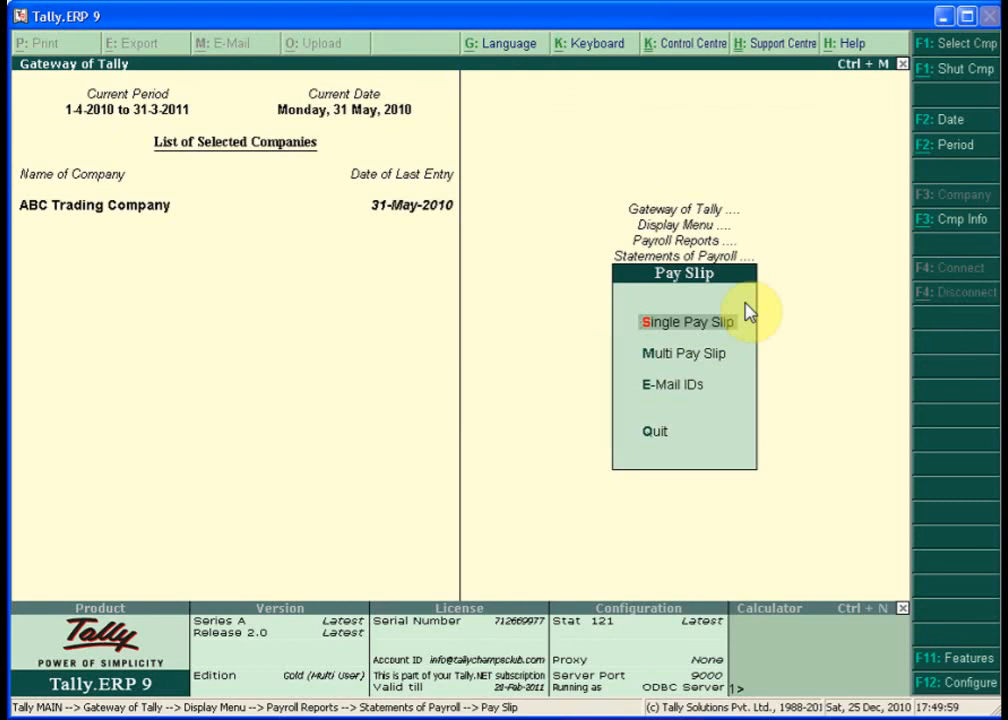
key(Return)
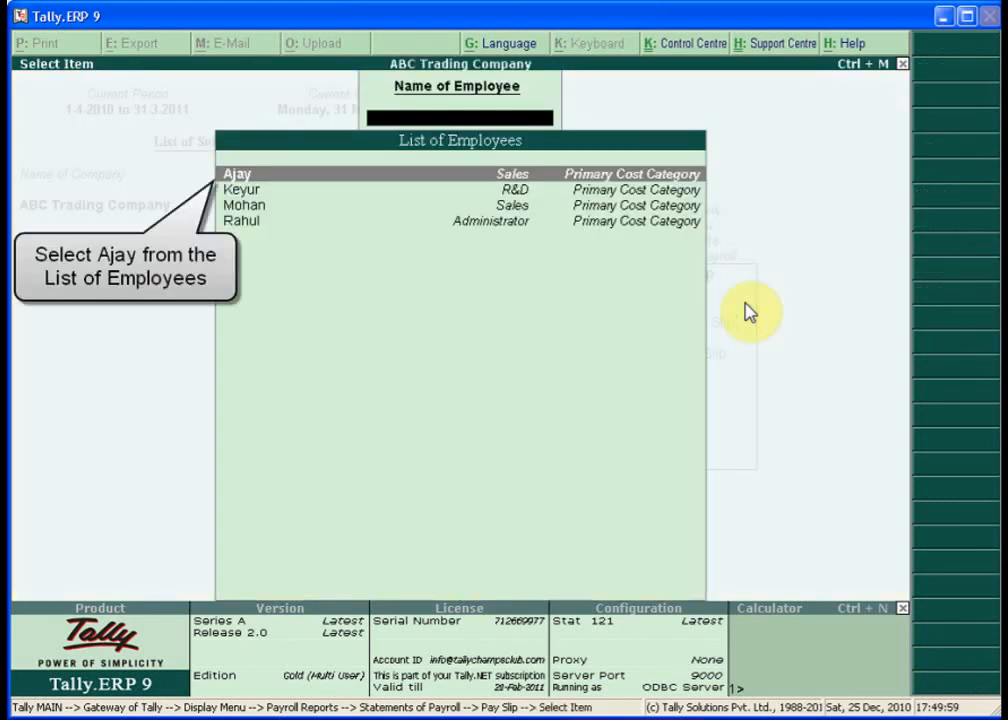
- View the first employee's May-2010 pay slip with net 3,165.00, then close it
key(Return)
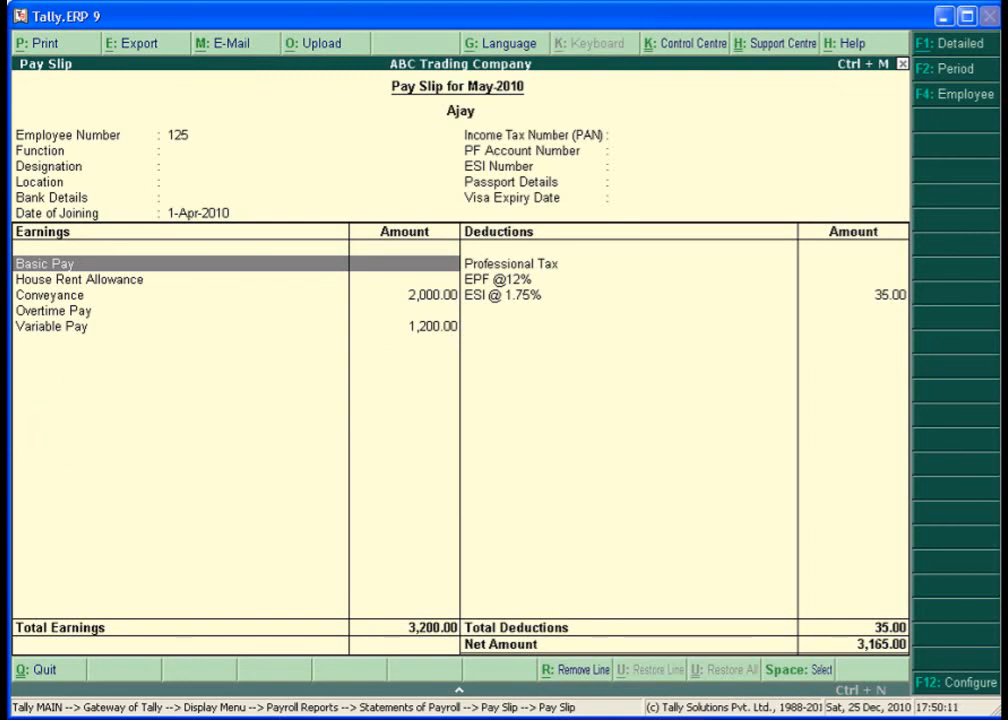
key(Escape)
key(Escape)
key(Escape)
key(Escape)
key(Escape)
key(Escape)
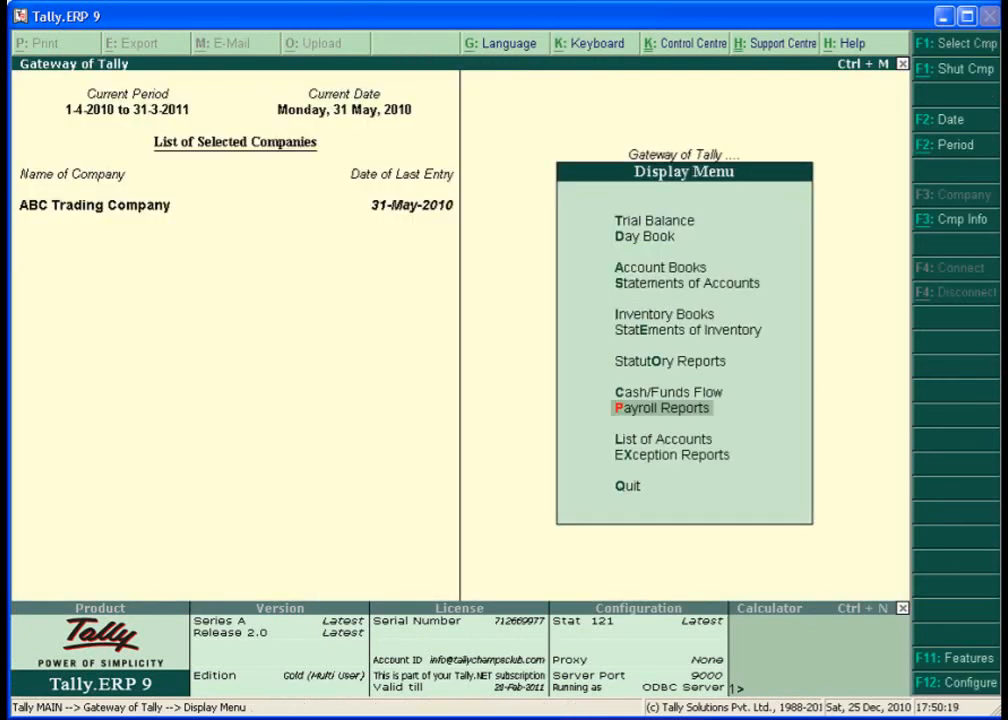
- Go from Gateway through Display > Payroll Reports > Statements of Payroll to Pay Sheet
key(Escape)
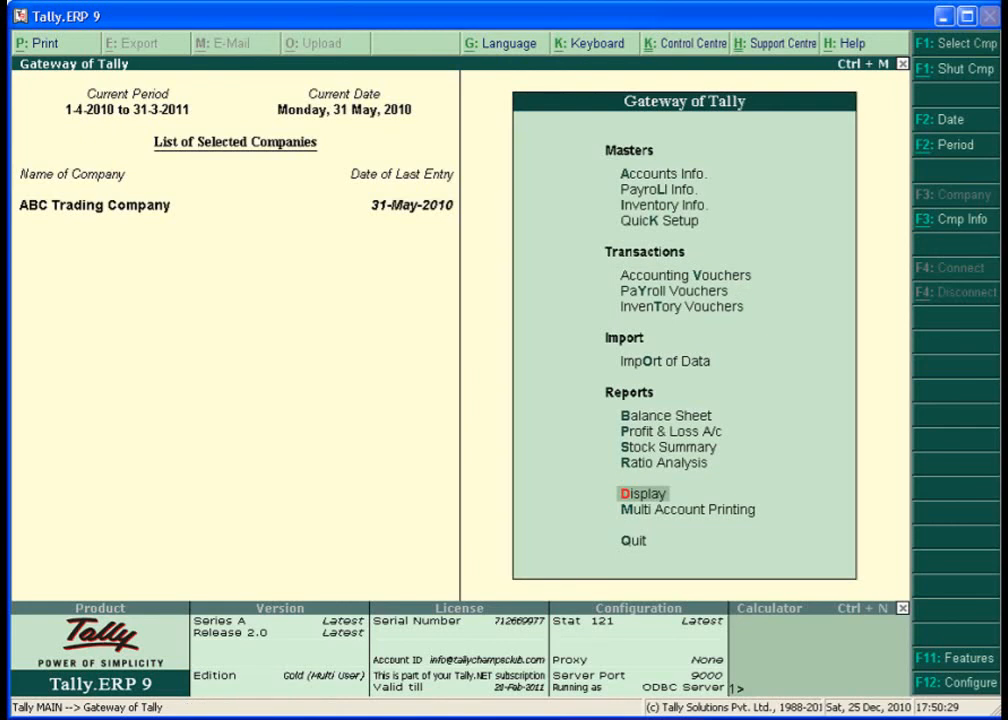
key(Return)
key(Down)
key(Down)
key(Down)
key(Down)
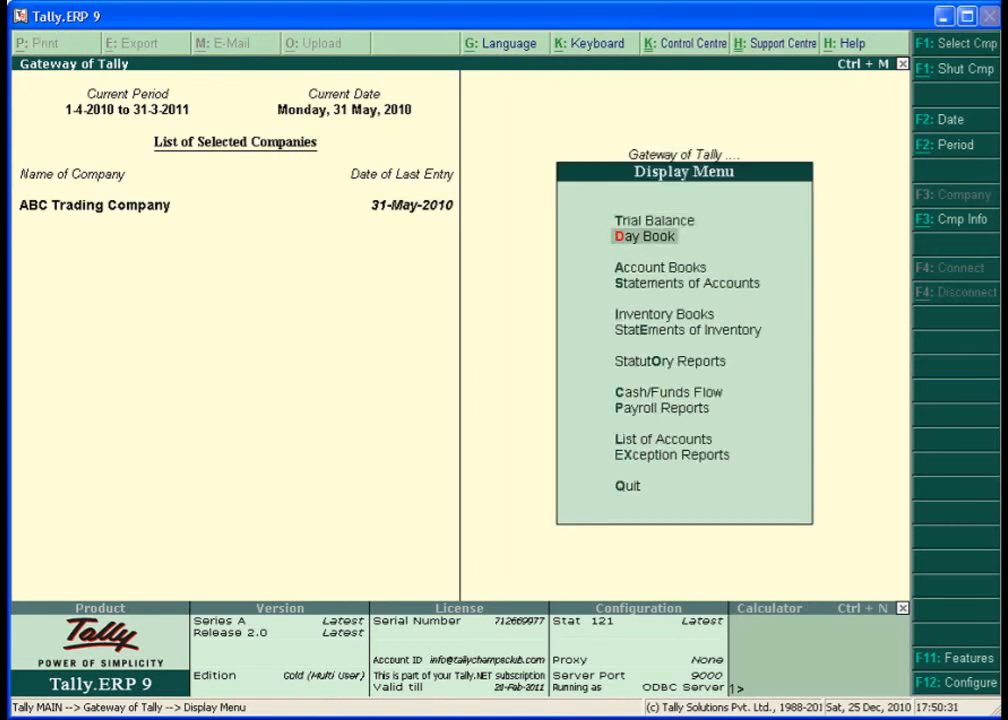
key(Down)
key(Down)
key(Down)
key(Down)
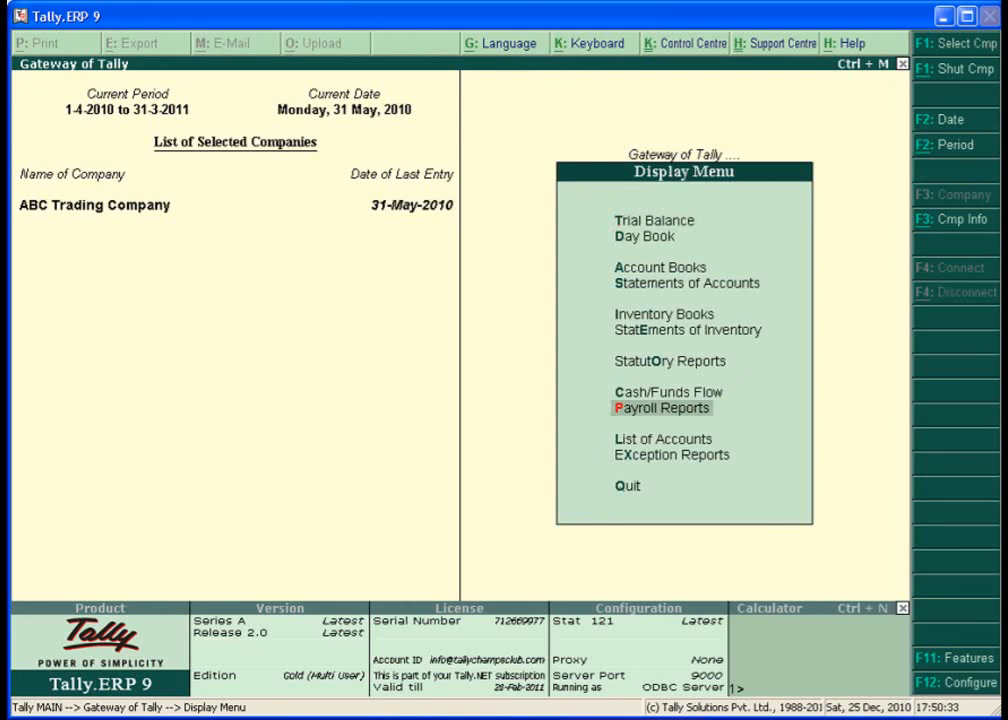
key(Return)
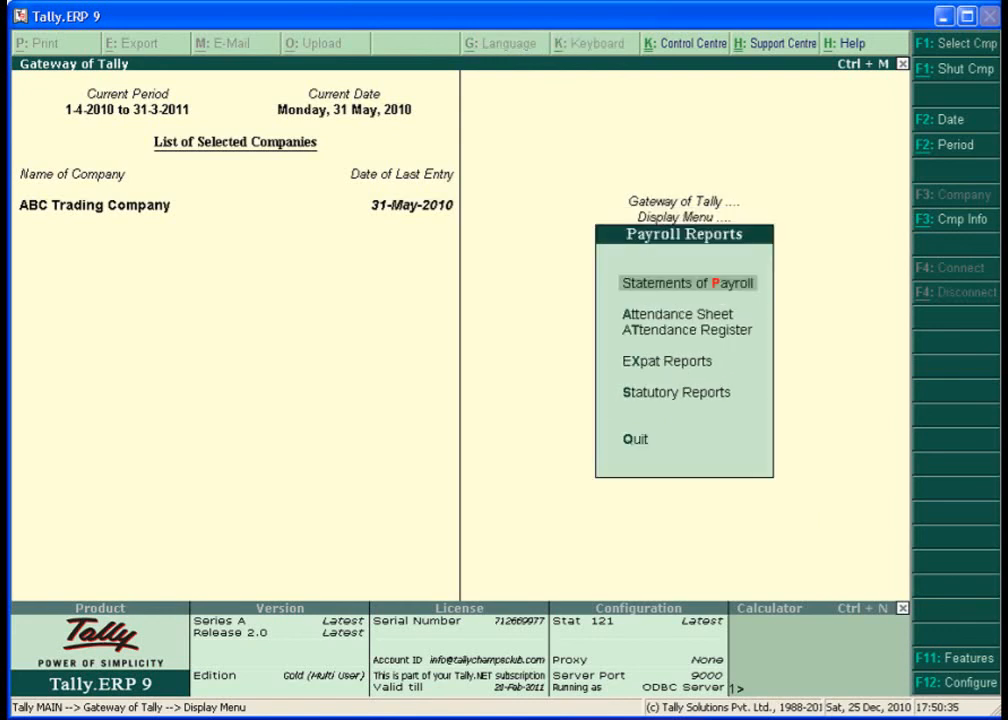
key(Return)
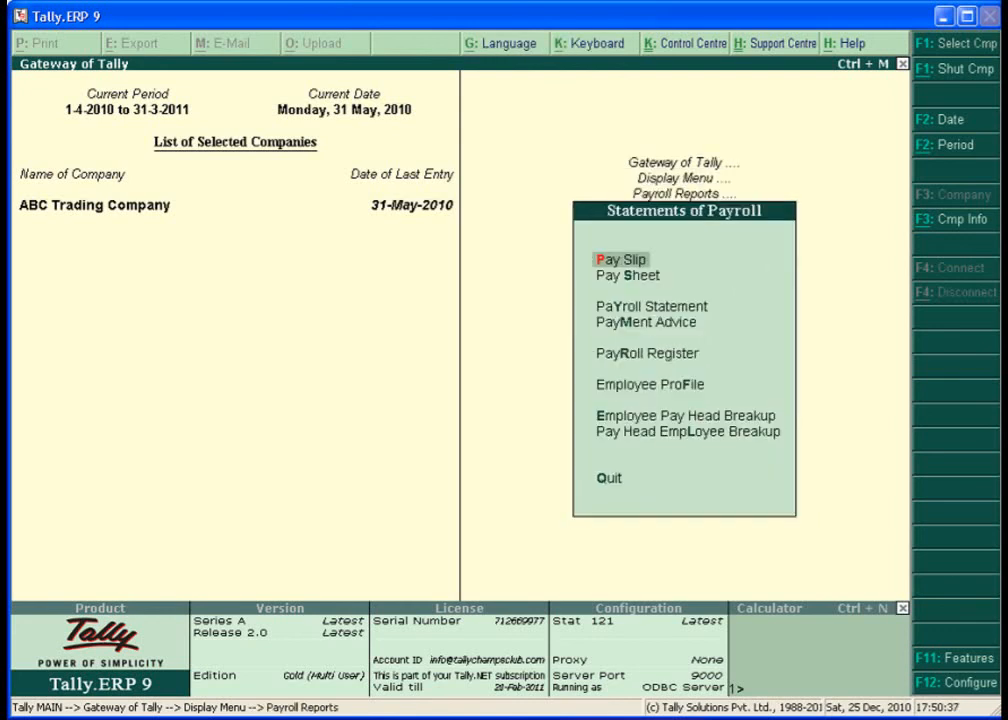
key(Down)
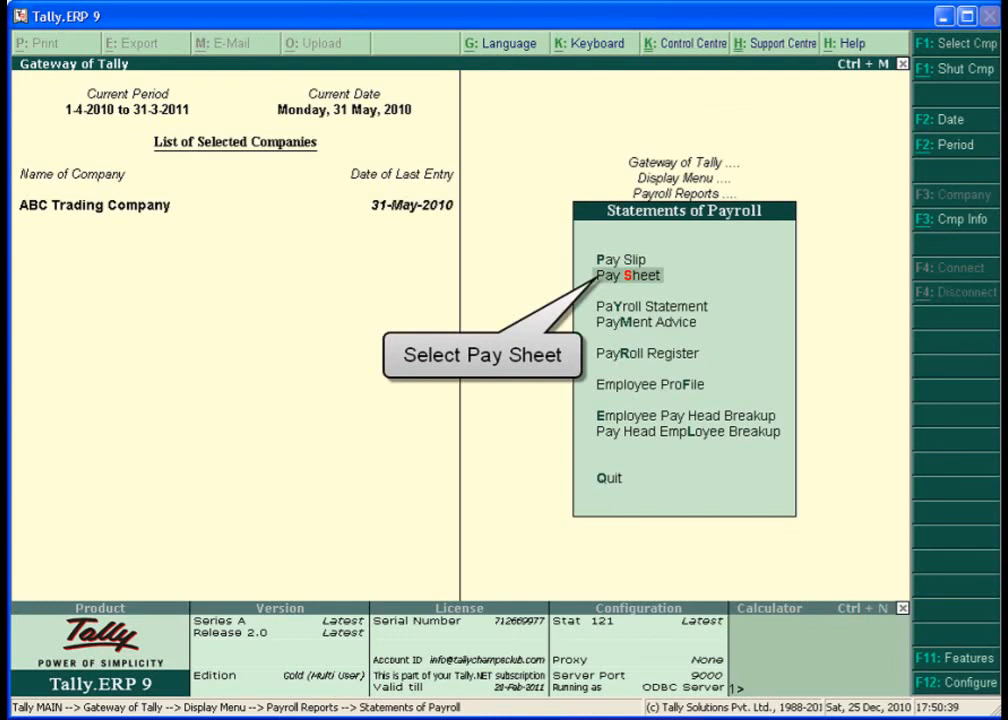
key(Return)
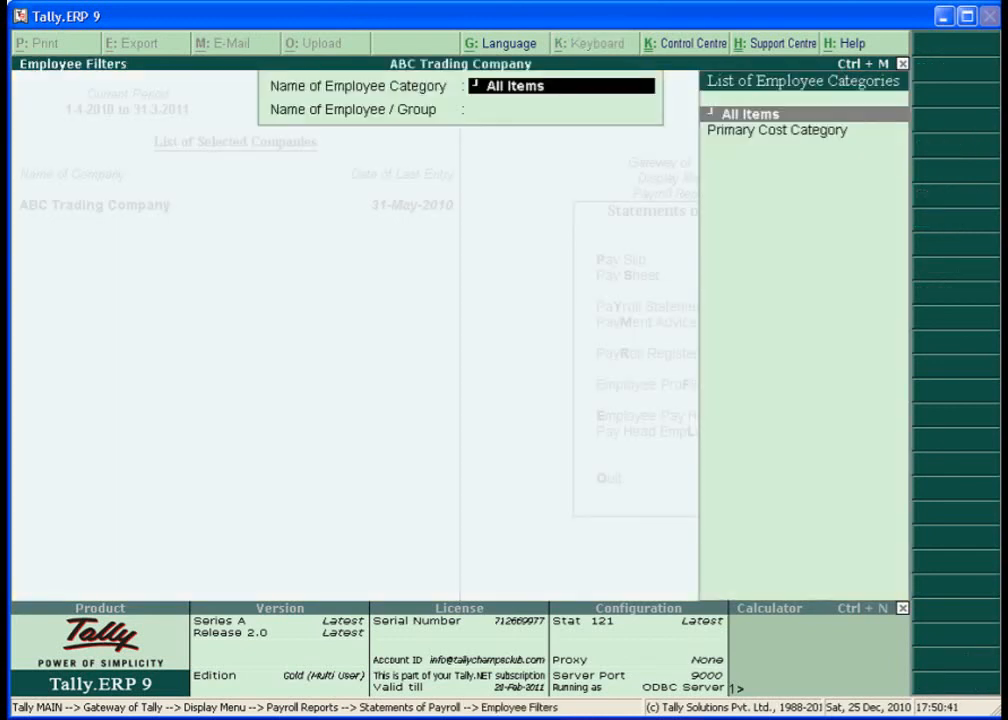
- Show the Pay Sheet for All Items employees, scroll across to net 4,451.00, then close it
key(Return)
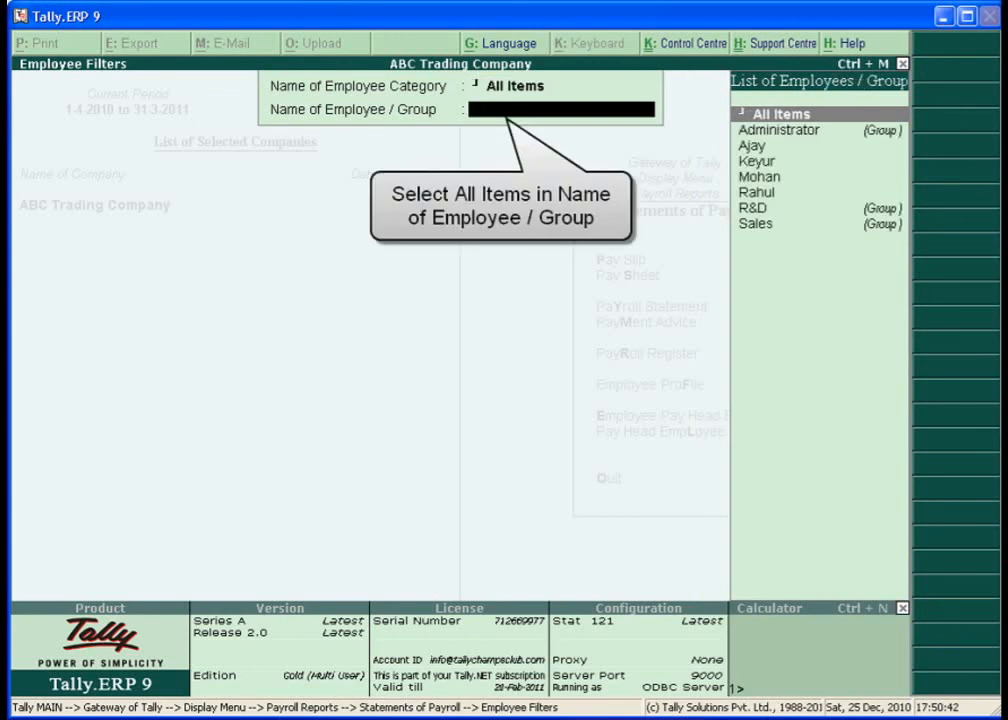
key(Return)
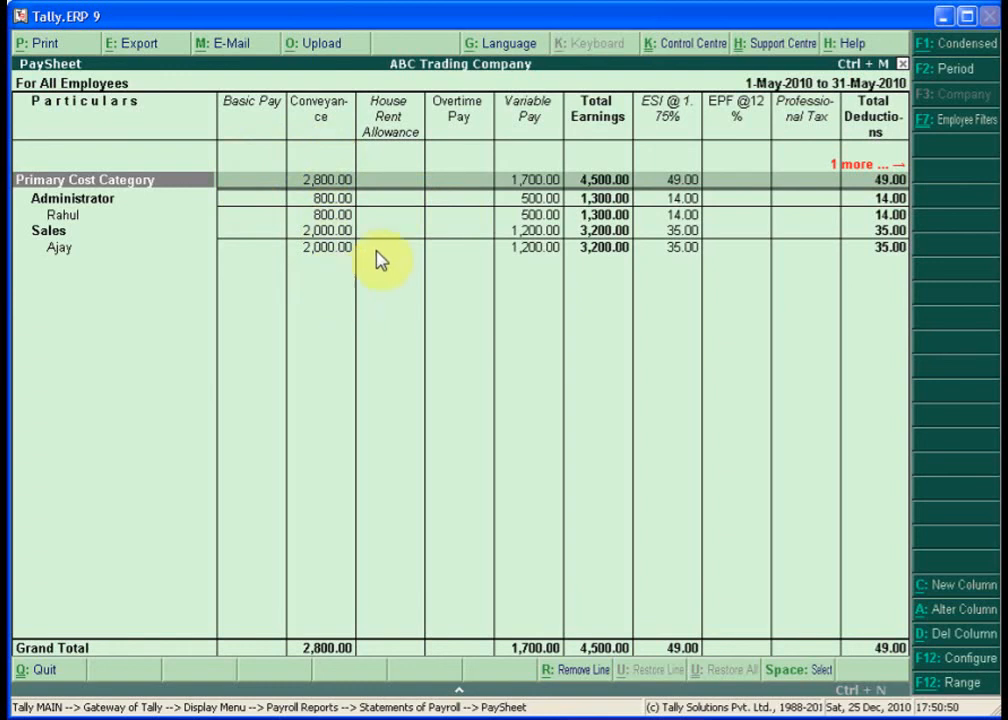
key(Right)
key(Right)
key(Right)
key(Right)
key(Right)
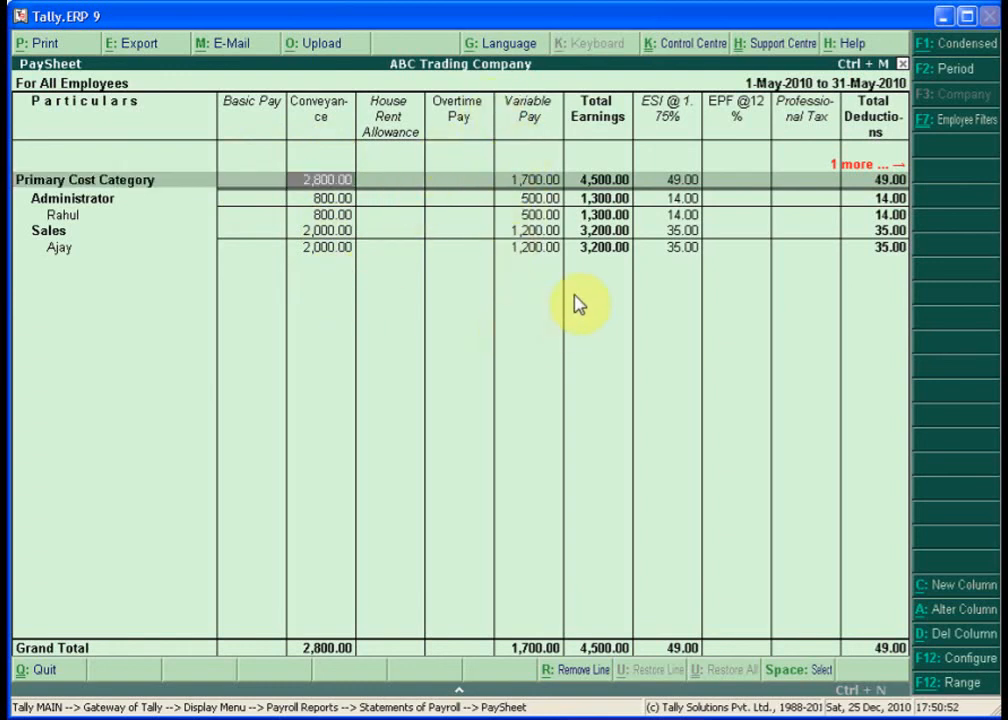
key(Right)
key(Right)
key(Right)
key(Right)
key(Right)
key(Right)
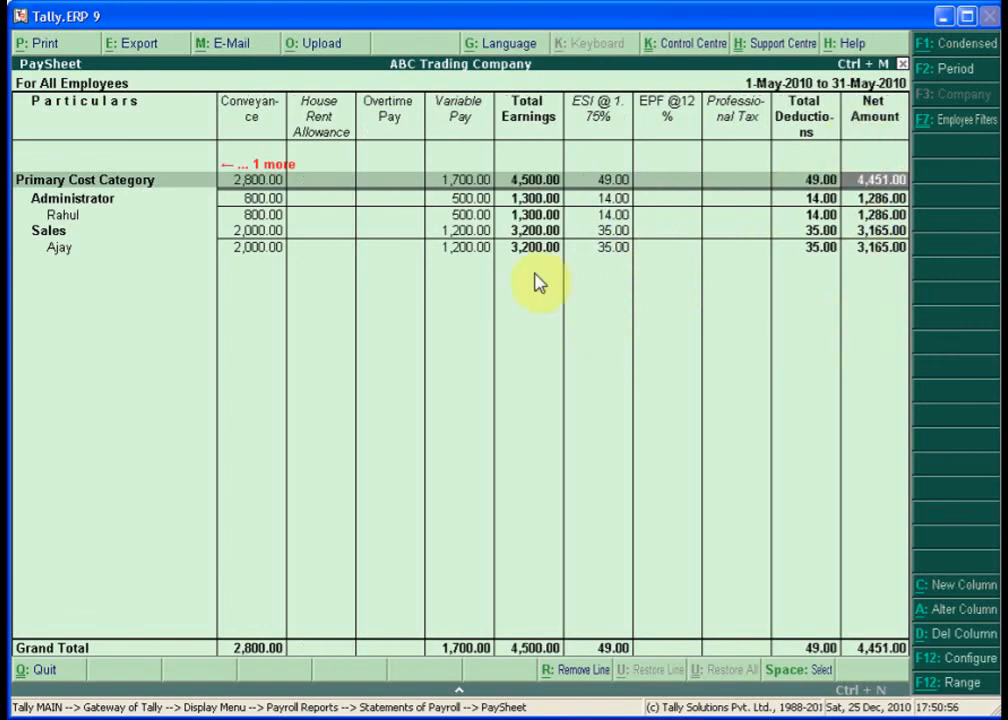
key(Left)
key(Left)
key(Left)
key(Left)
key(Left)
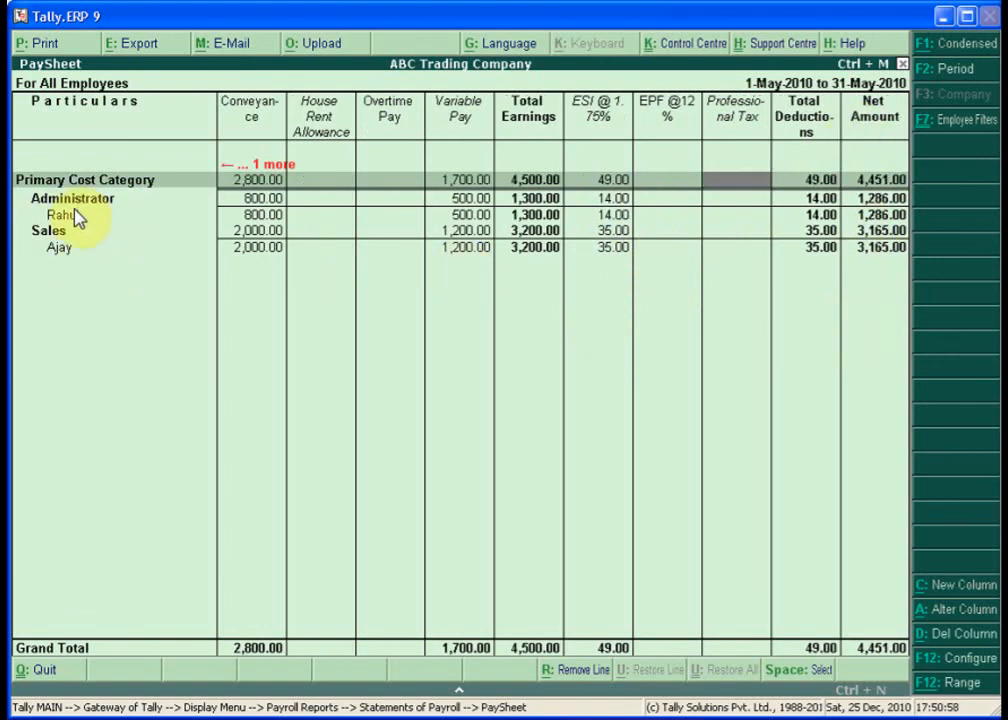
key(Left)
key(Left)
key(Left)
key(Left)
key(Left)
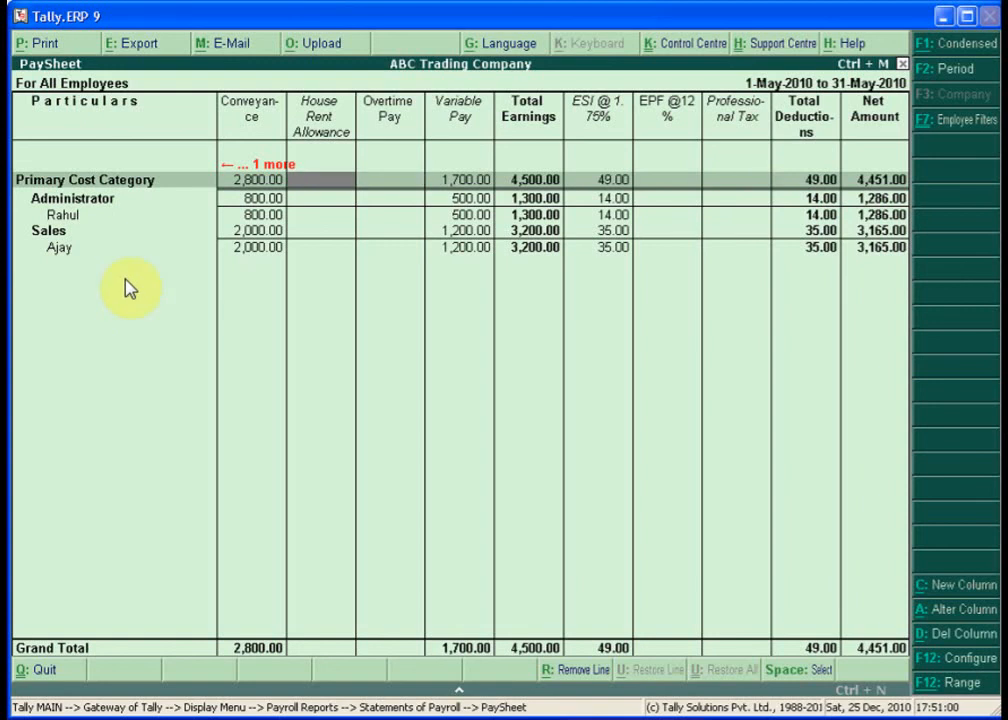
key(Left)
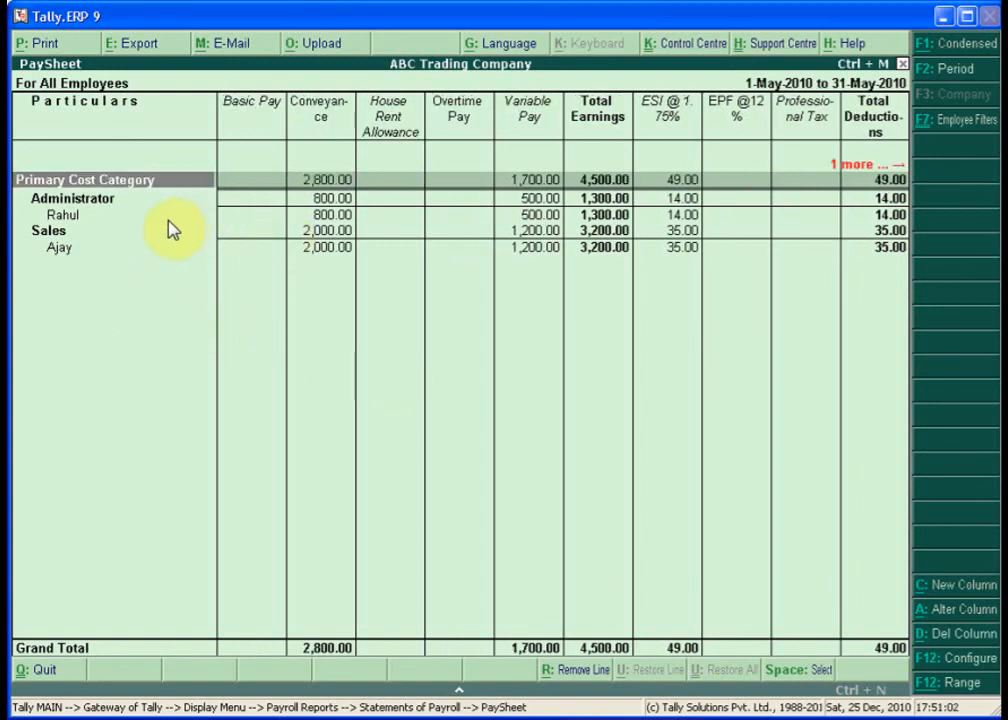
key(Escape)
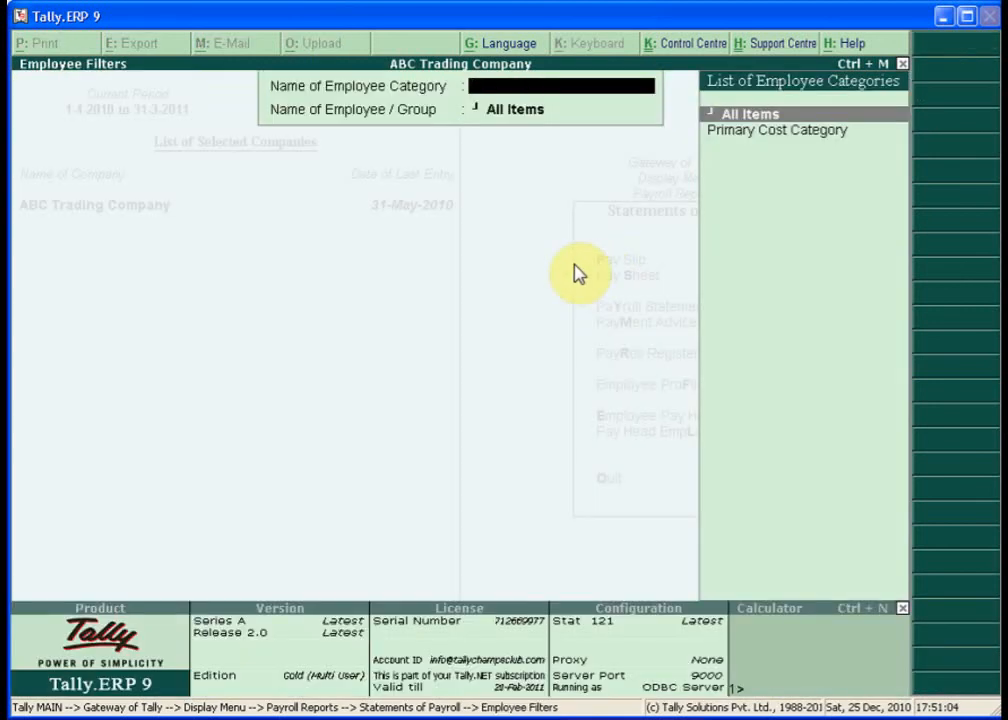
- Go from Gateway through Display > Payroll Reports > Statements of Payroll to Payroll Statement
key(Escape)
key(Escape)
key(Escape)
key(Escape)
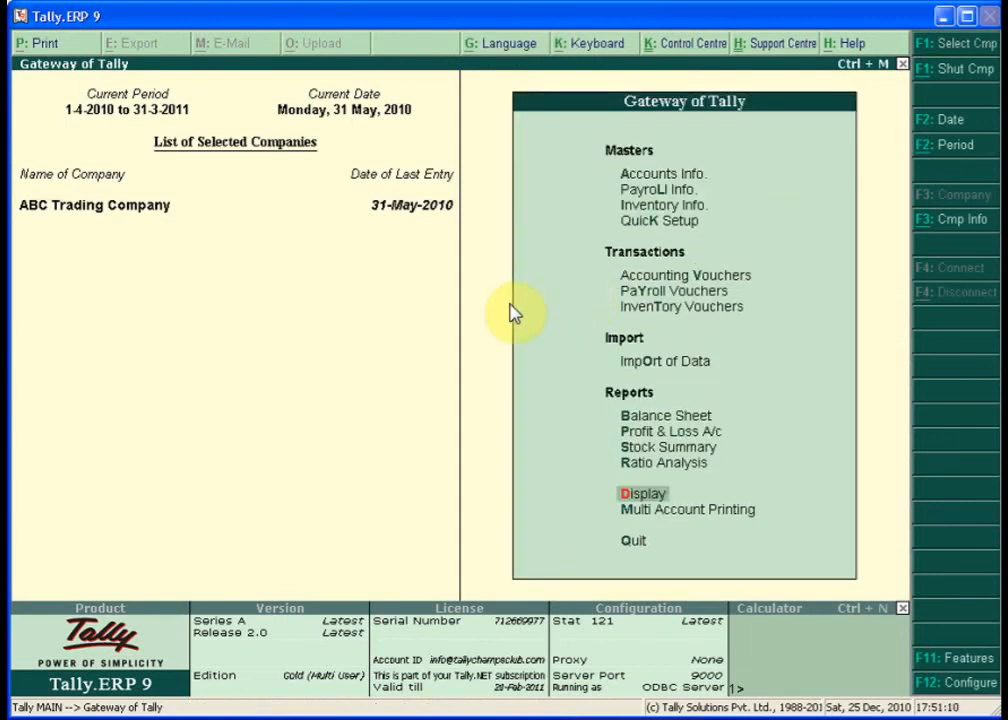
key(Return)
key(Down)
key(Down)
key(Down)
key(Down)
key(Down)
key(Down)
key(Down)
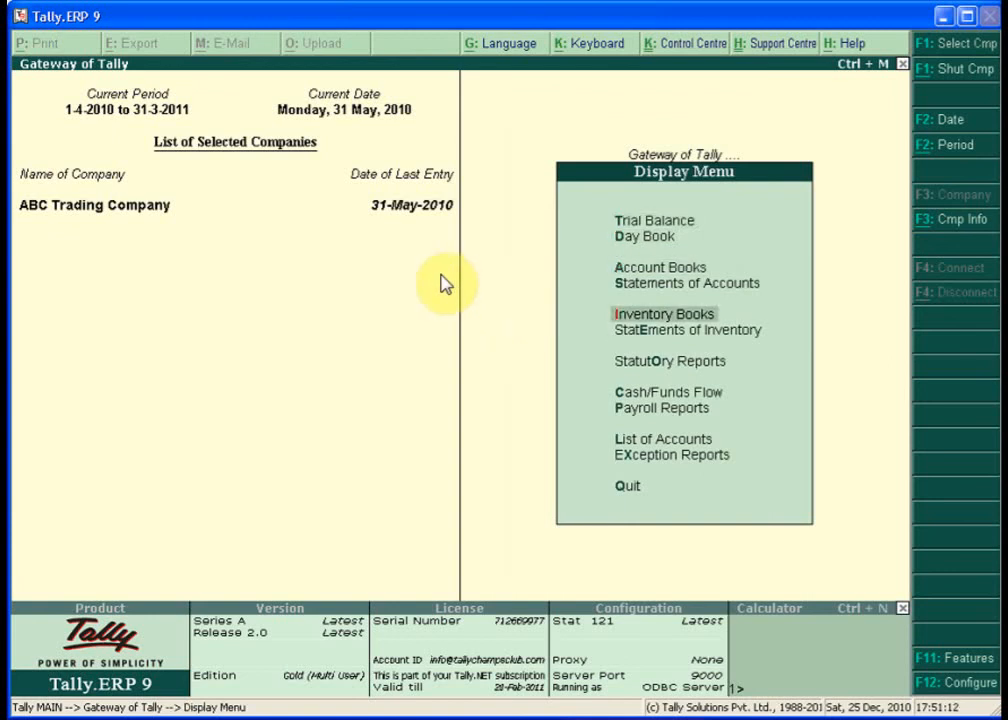
key(Down)
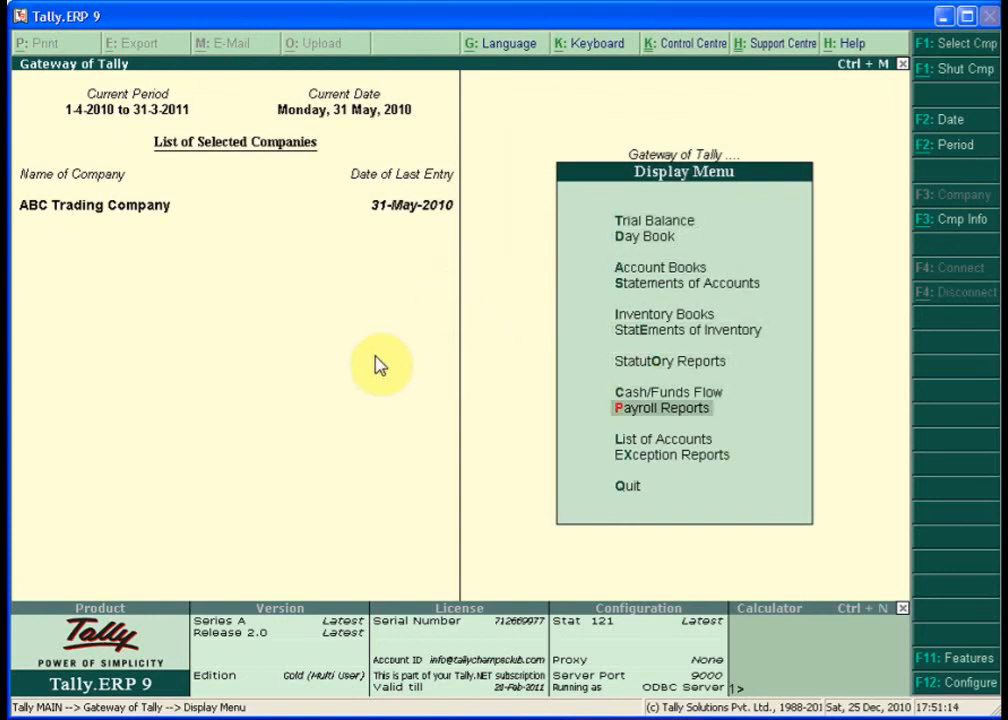
key(Return)
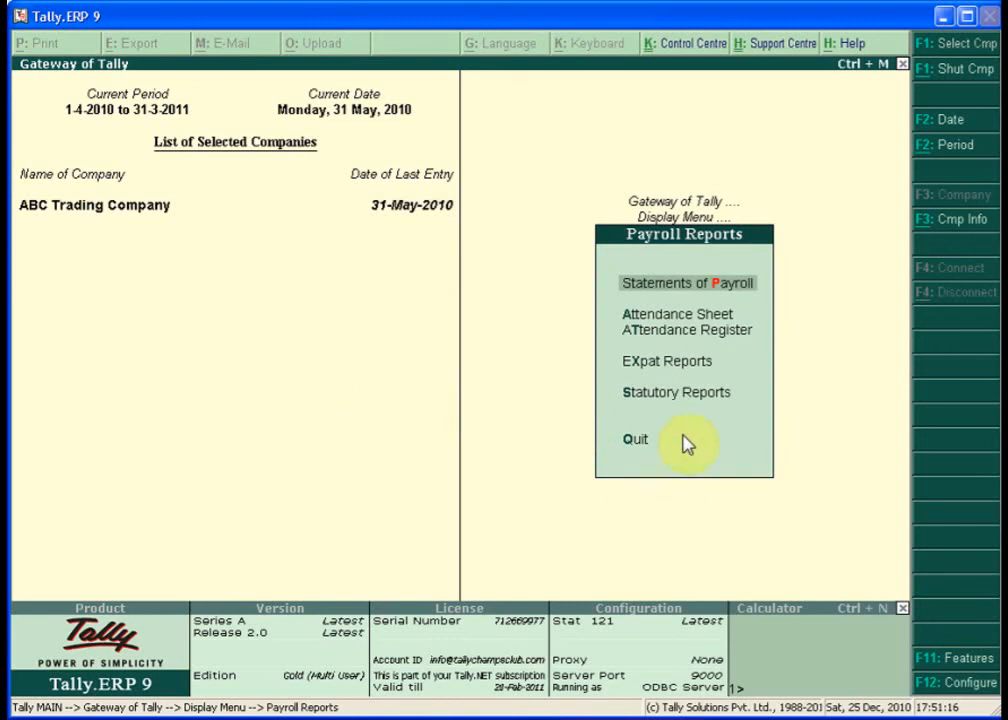
key(Return)
key(Down)
key(Down)
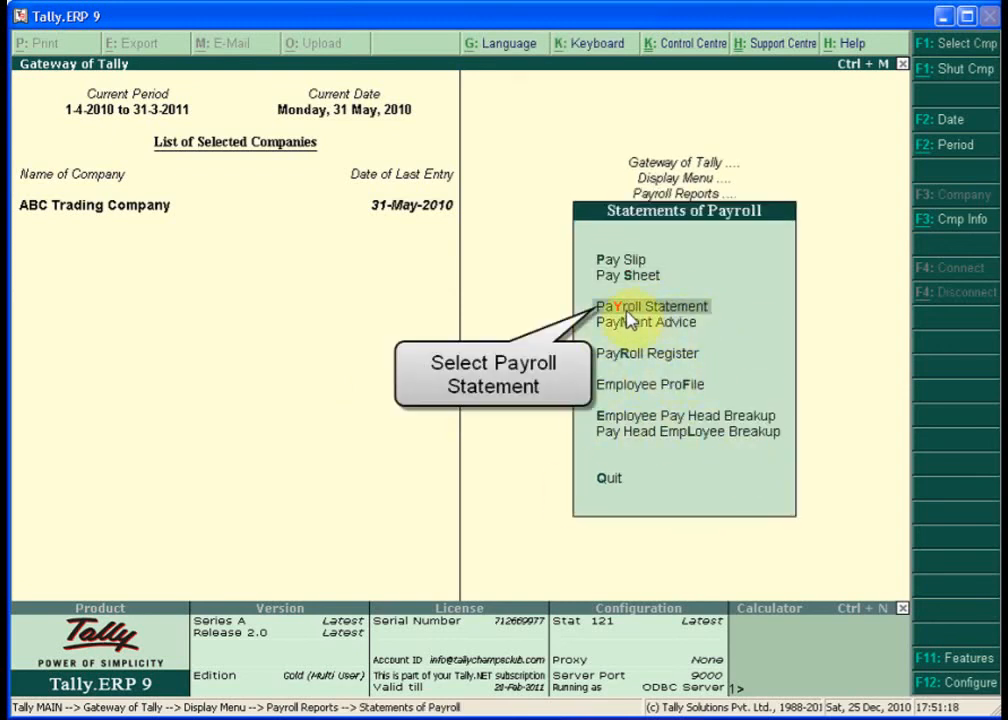
key(Return)
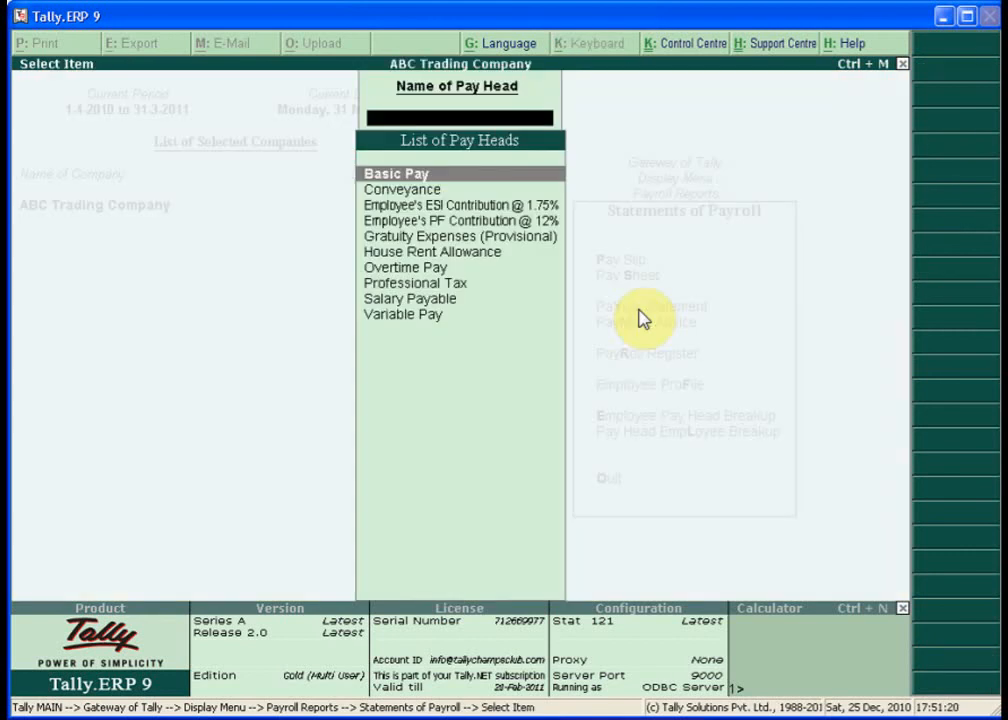
- Show the Salary Payable Payroll Statement totalling 4,451.00, then back out toward Gateway
key(Down)
key(Down)
key(Down)
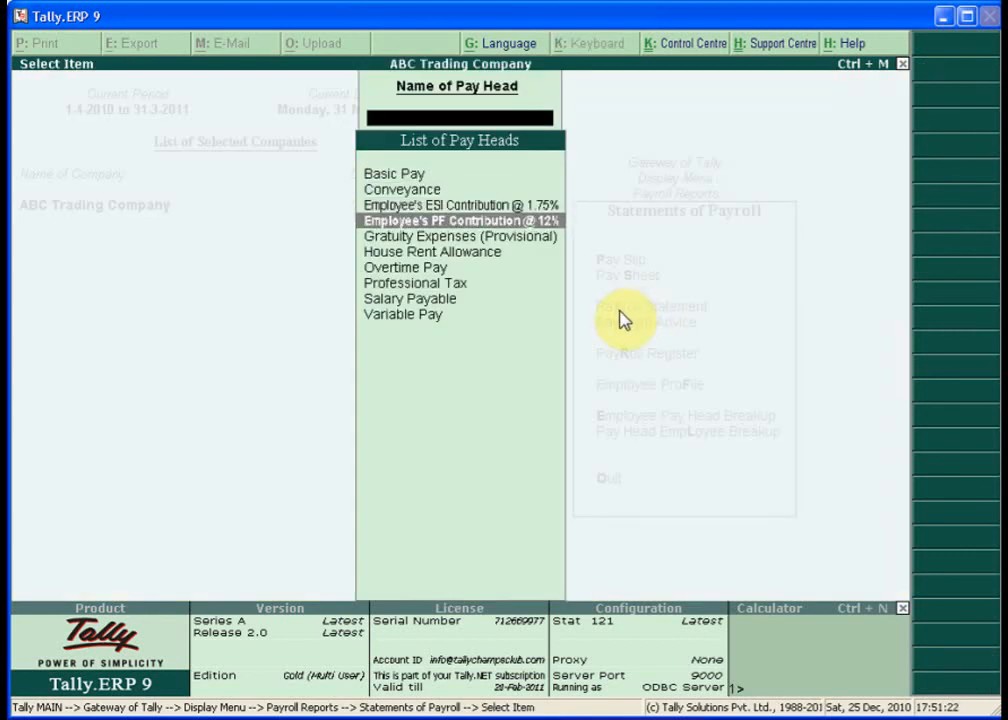
key(Down)
key(Down)
key(Down)
key(Down)
key(Down)
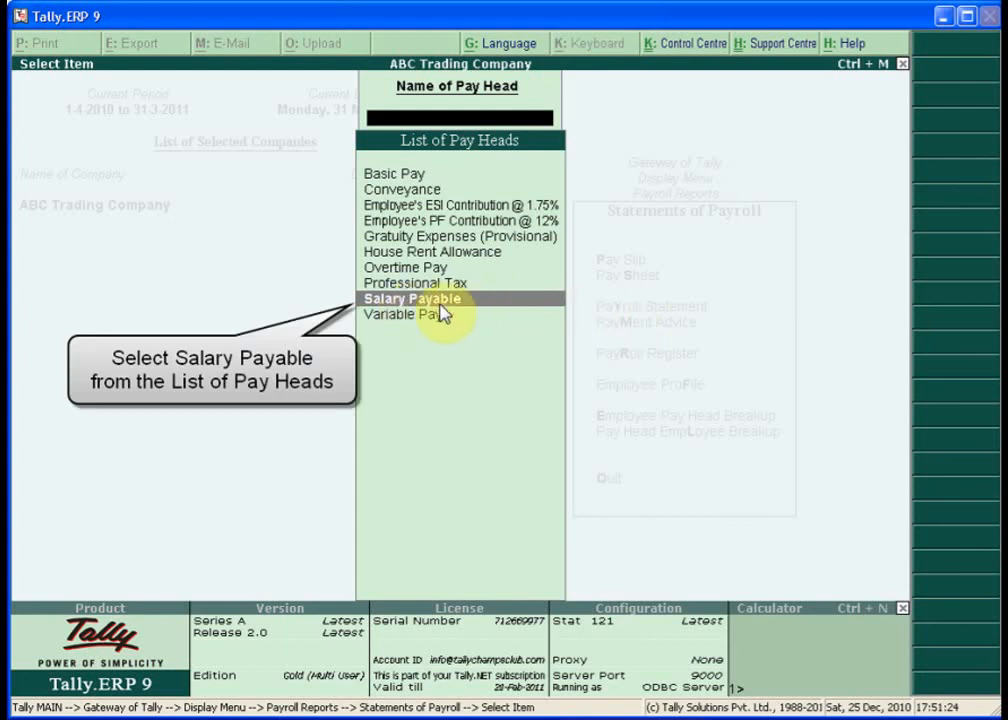
key(Return)
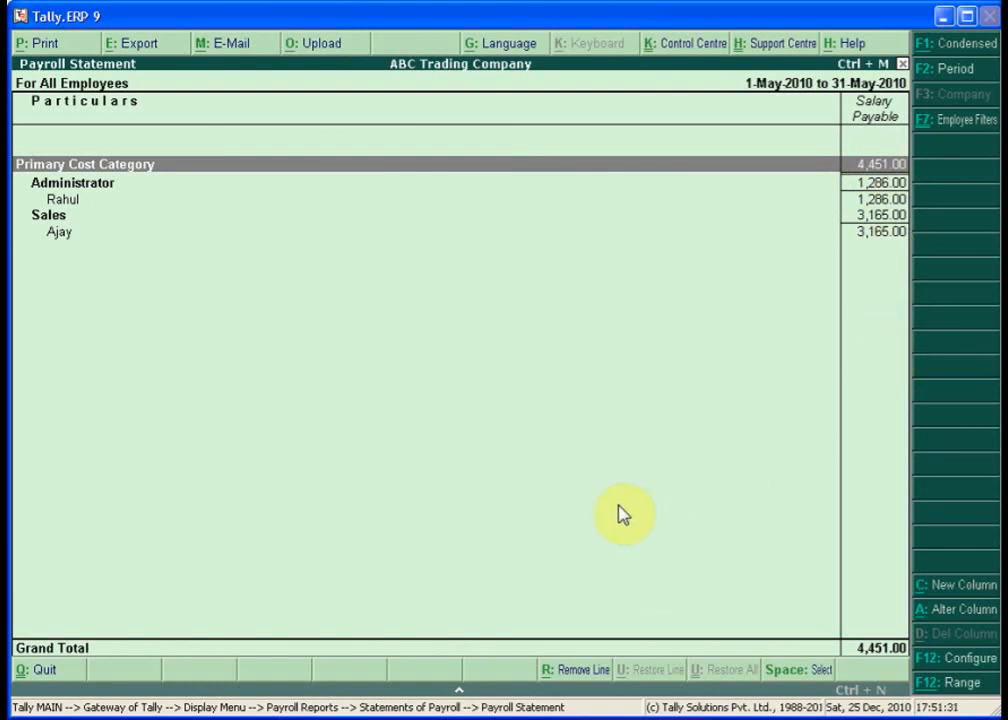
key(Escape)
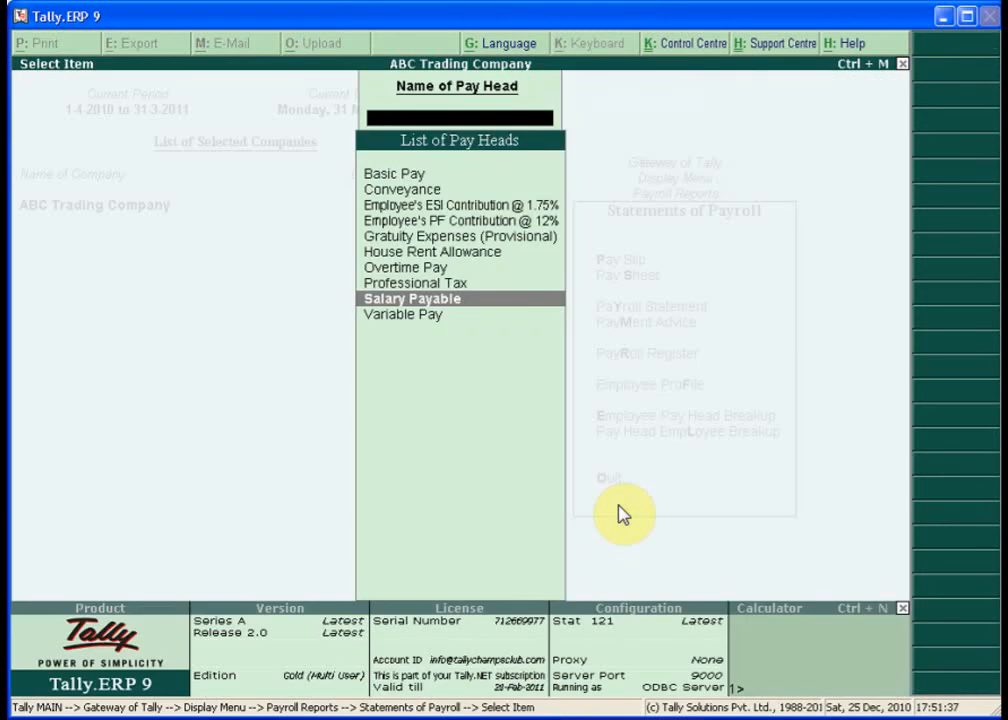
key(Escape)
key(Escape)
key(Escape)
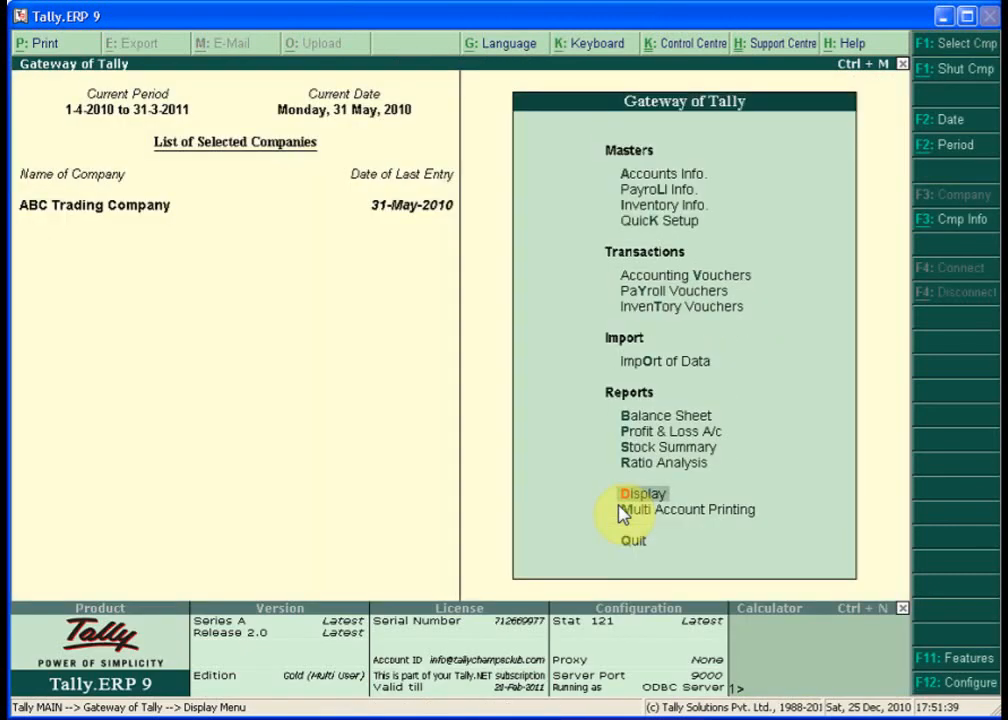
- Go through Display > Payroll Reports > Statements of Payroll to the Employee Profile options
key(Return)
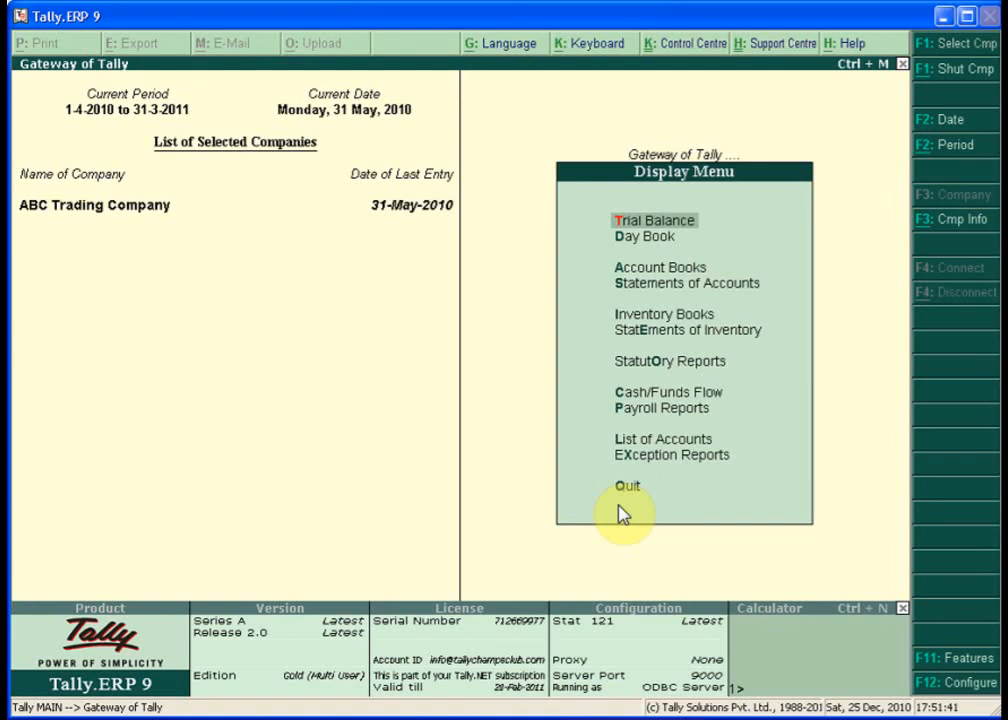
key(Down)
key(Down)
key(Down)
key(Down)
key(Down)
key(Down)
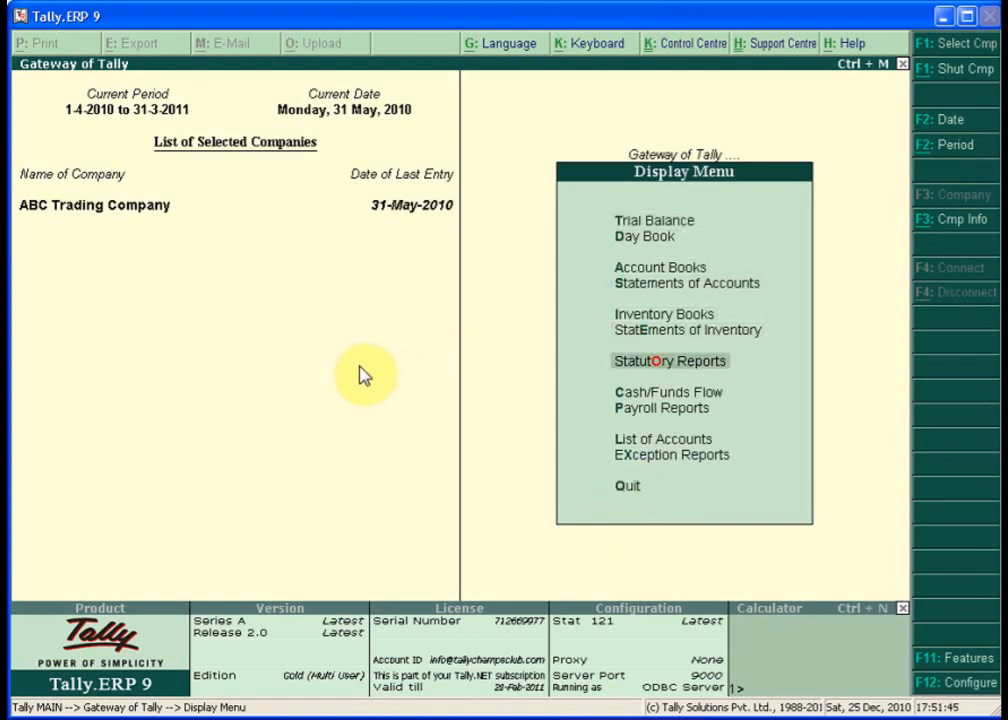
key(Down)
key(Down)
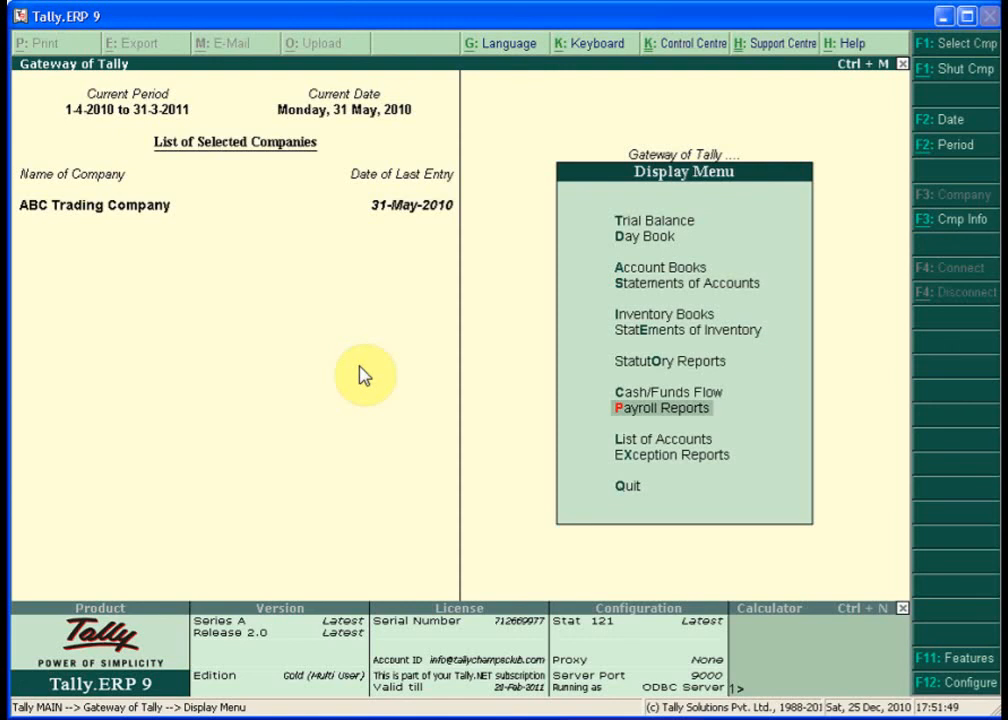
key(Return)
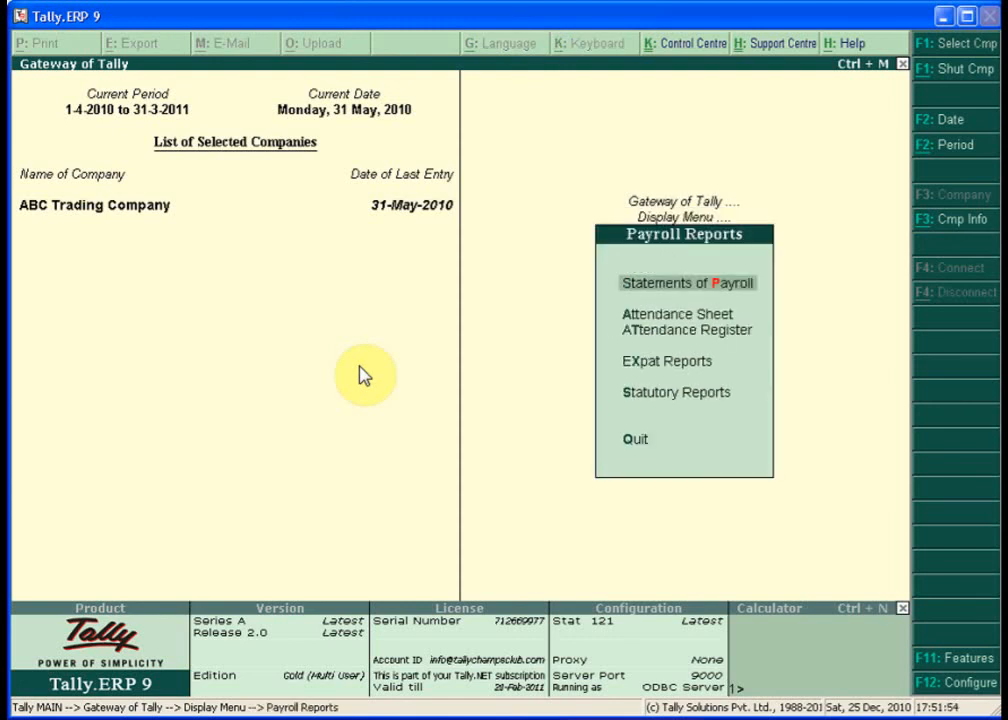
key(Return)
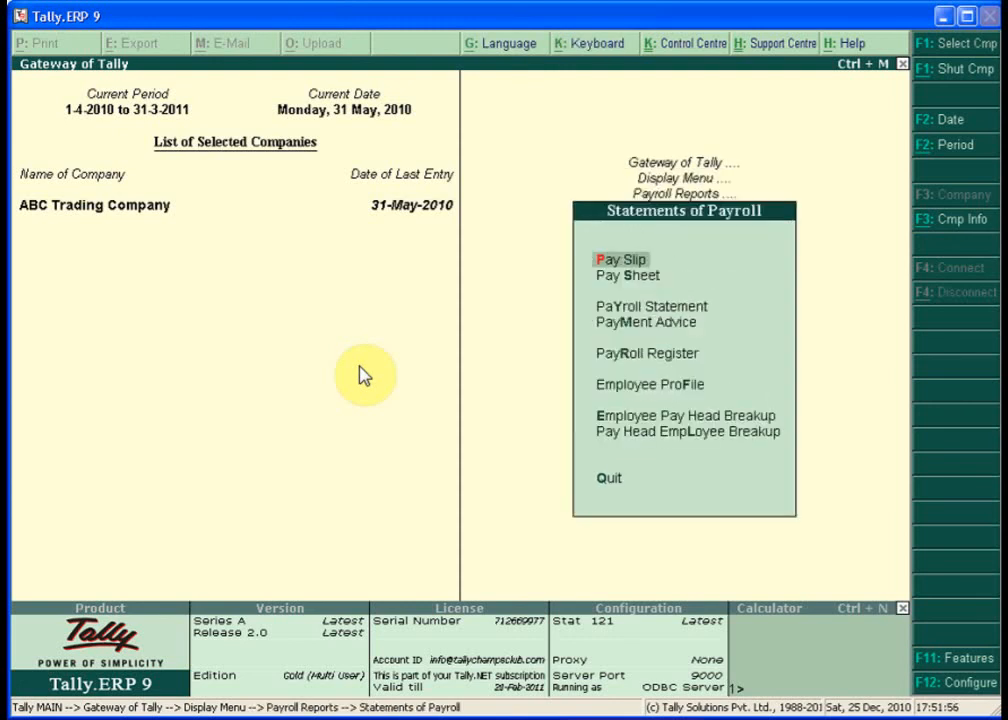
key(Down)
key(Down)
key(Down)
key(Down)
key(Down)
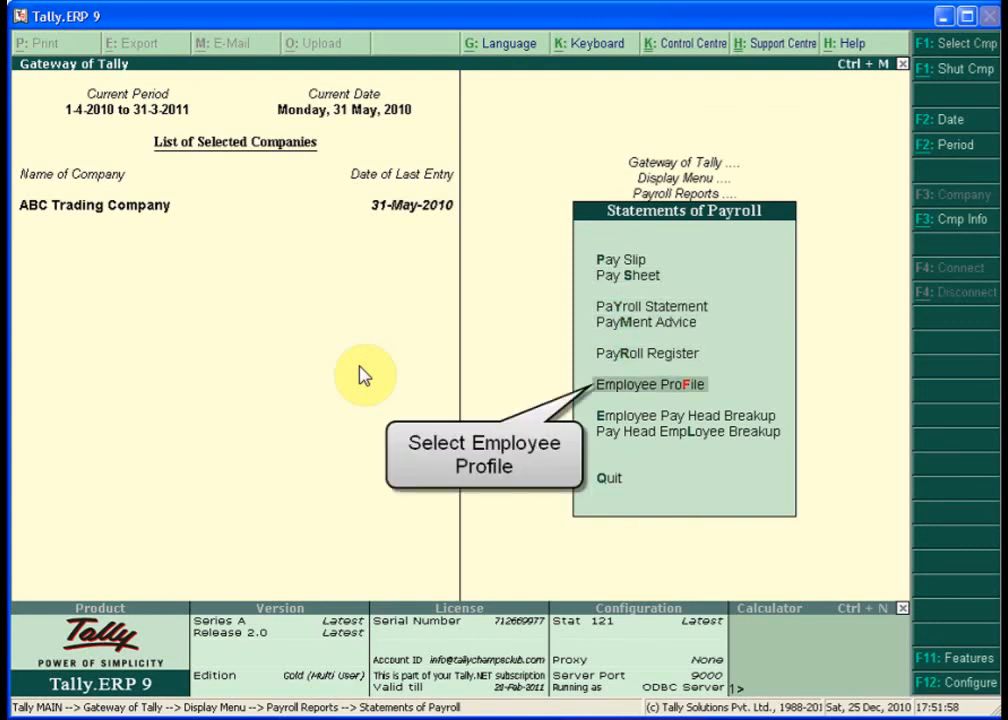
key(Return)
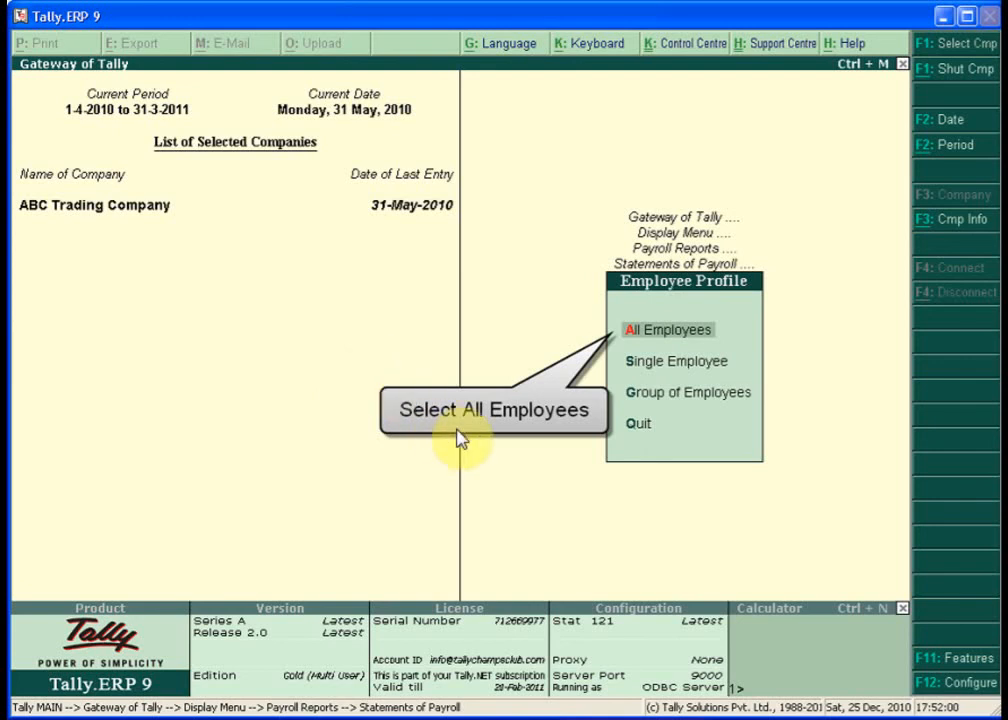
- View the All Employees profile listing four employees, then return to Gateway of Tally
key(Return)
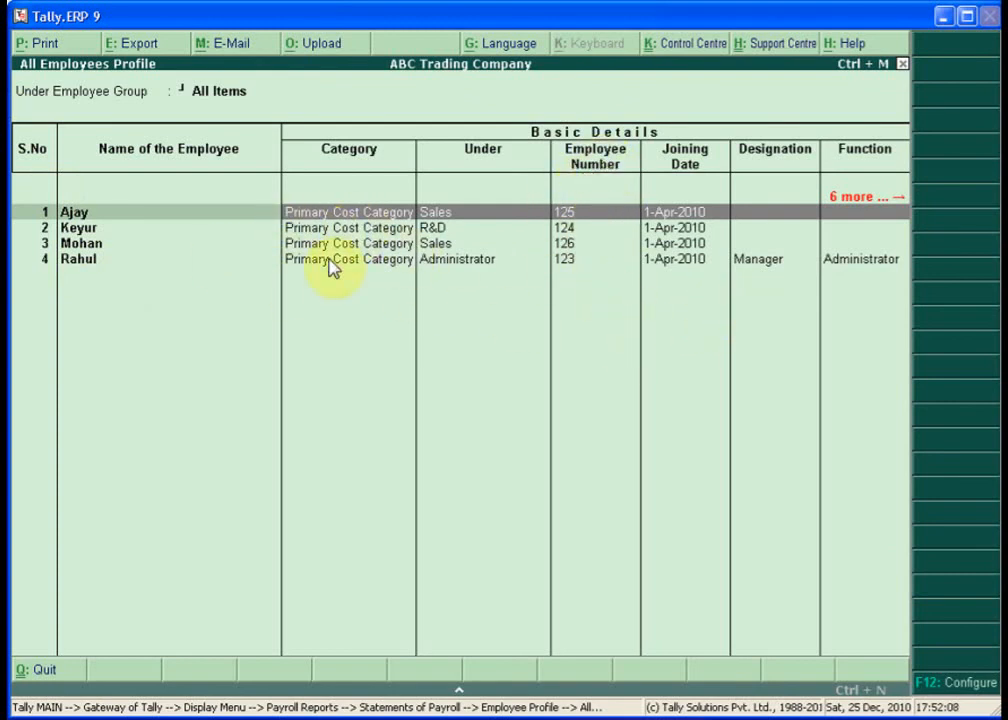
key(Escape)
key(Escape)
key(Escape)
key(Escape)
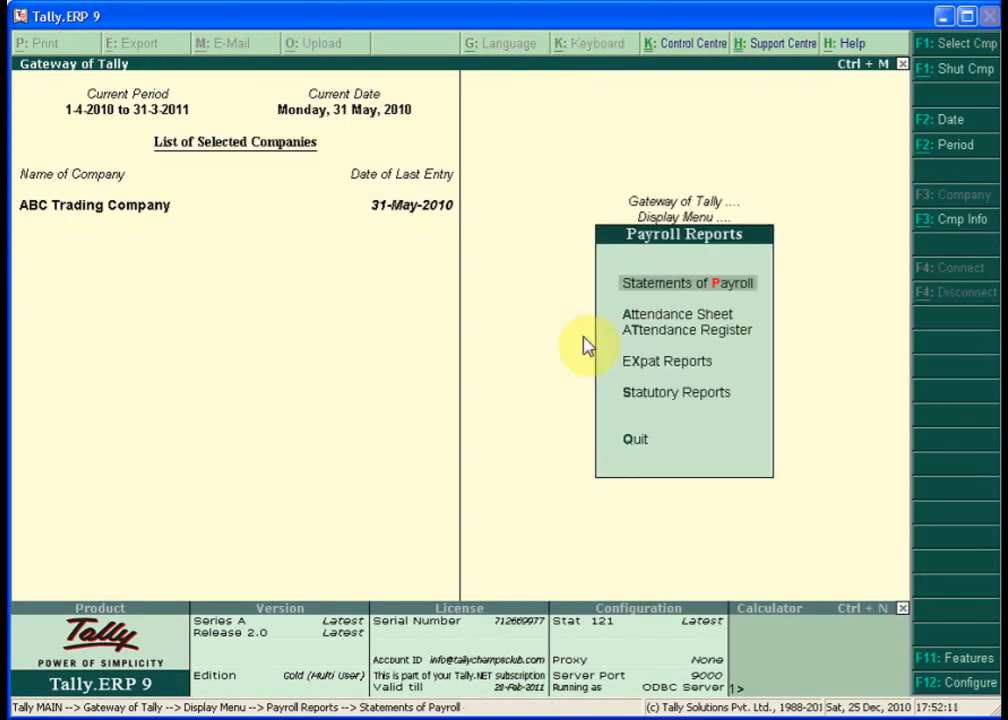
key(Escape)
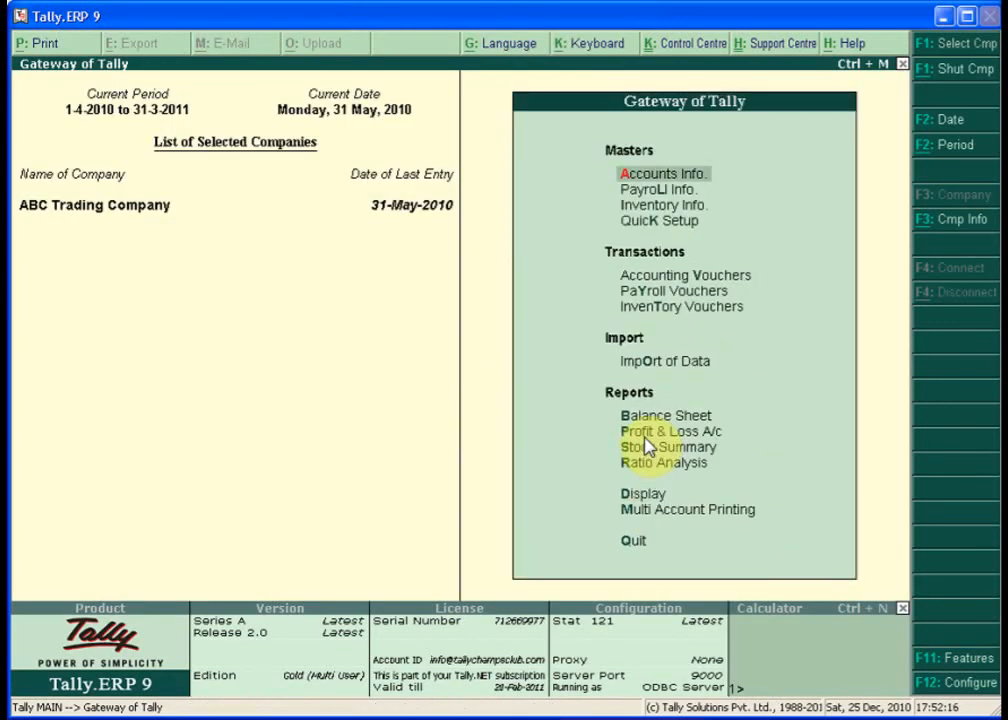